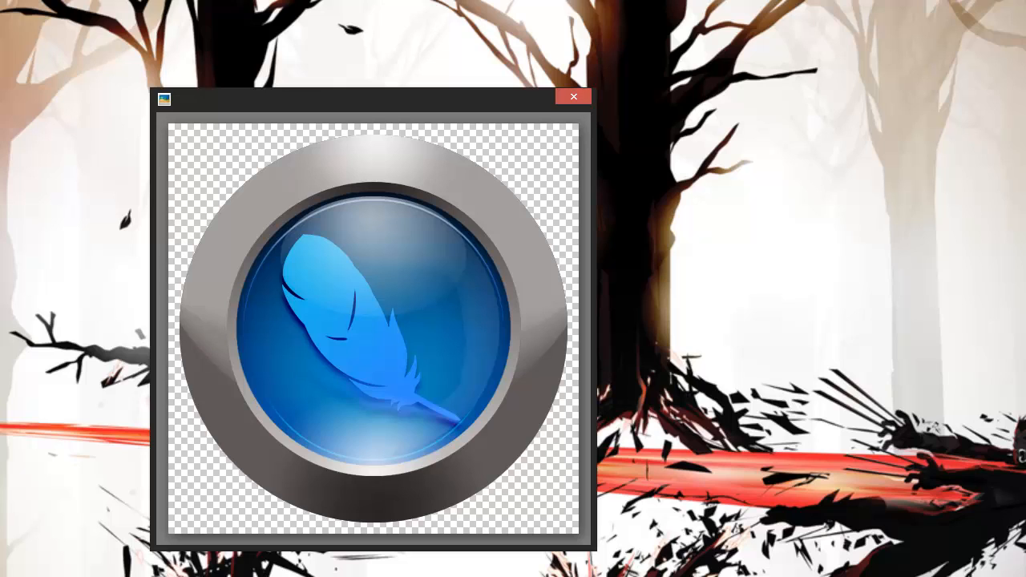
- Browse back through the sample glossy round icons in the photo viewer, then close the viewer
{"action": "left_click_drag", "start_coordinate": [535, 92], "coordinate": [675, 86]}
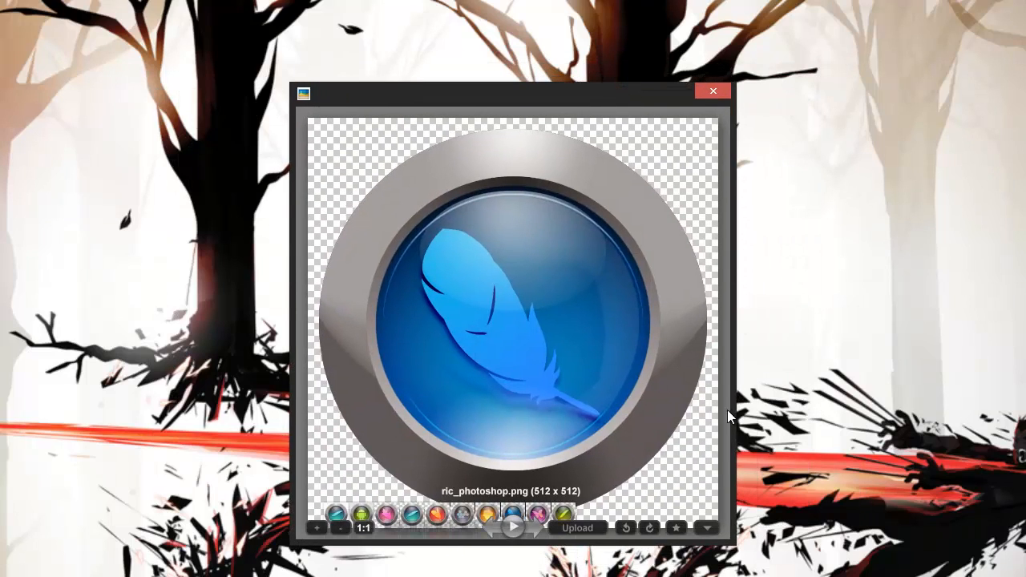
{"action": "left_click", "coordinate": [487, 530]}
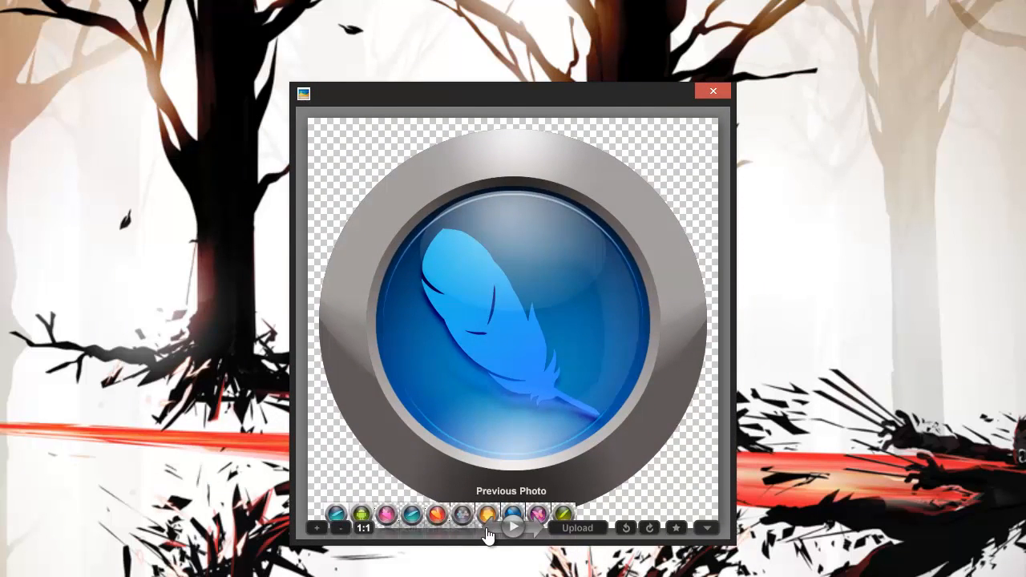
{"action": "left_click", "coordinate": [487, 529]}
{"action": "left_click", "coordinate": [487, 529]}
{"action": "left_click", "coordinate": [487, 529]}
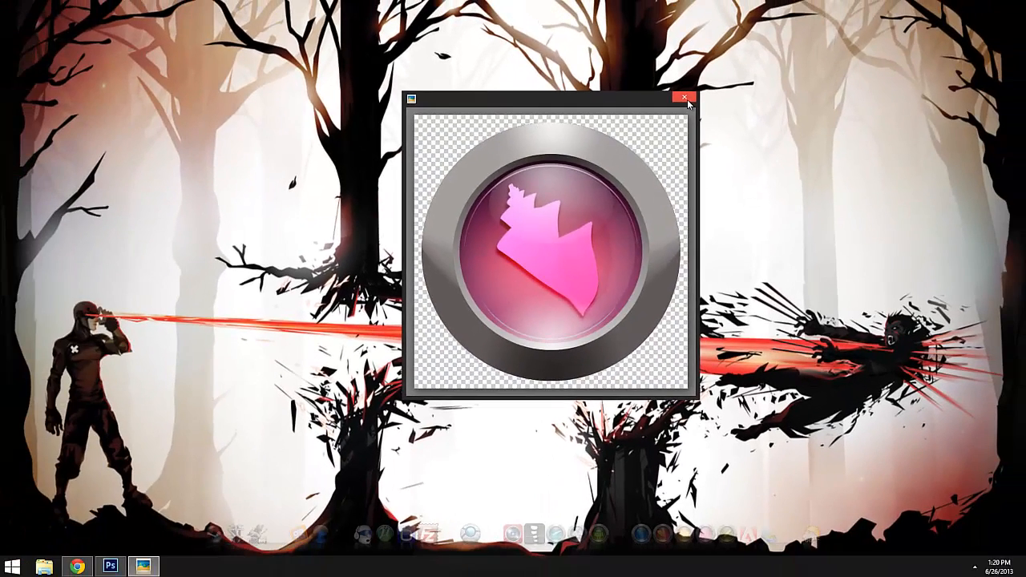
{"action": "left_click", "coordinate": [695, 97]}
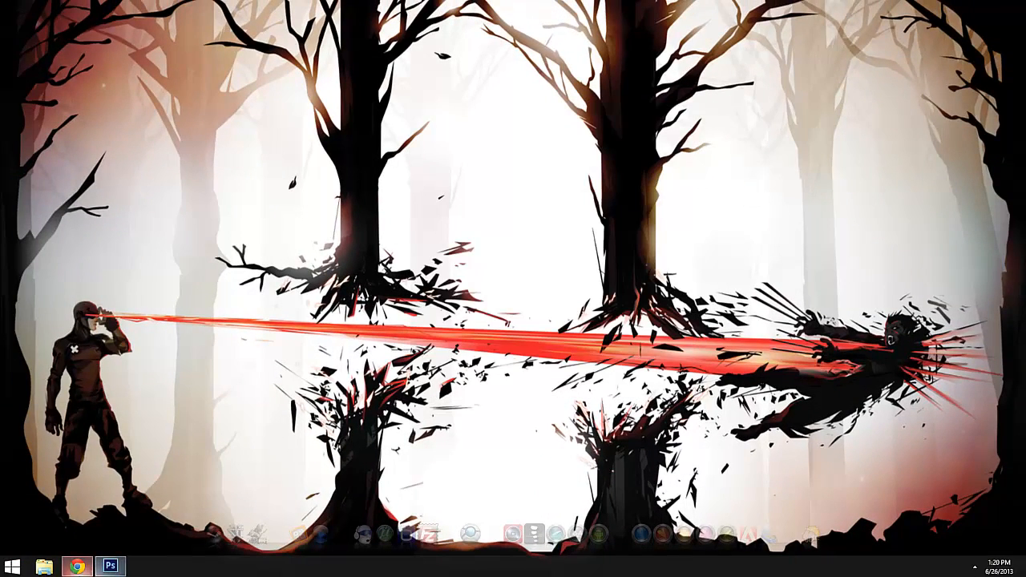
- Switch to Photoshop and begin a new document with its resolution set to 72 pixels/inch
{"action": "mouse_move", "coordinate": [127, 566]}
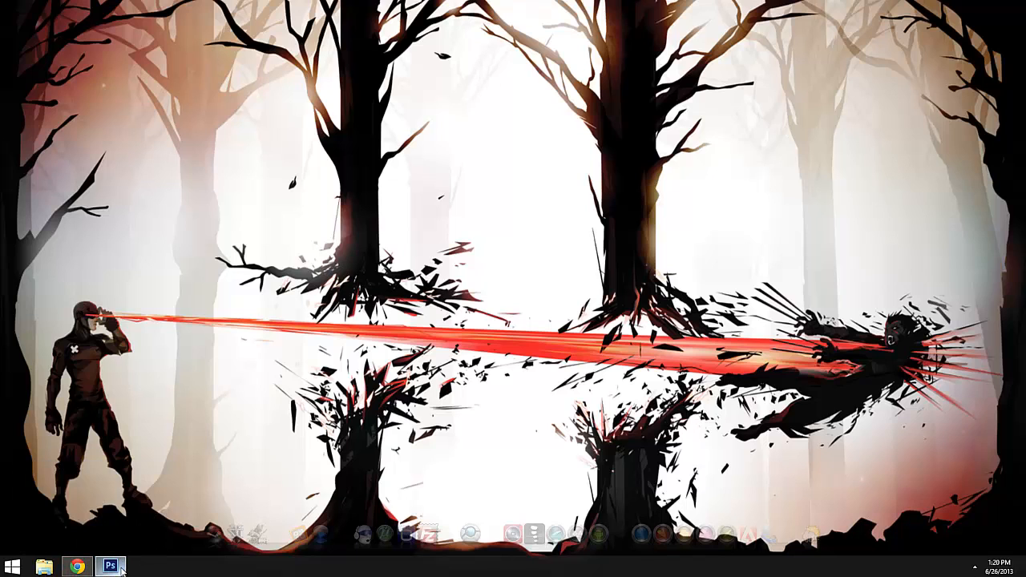
{"action": "left_click", "coordinate": [109, 507]}
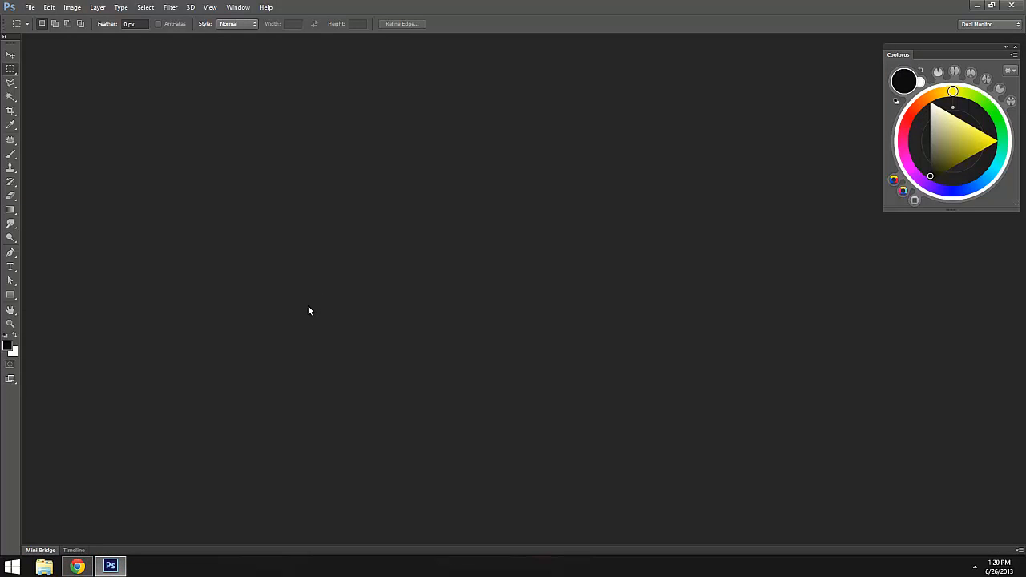
{"action": "left_click", "coordinate": [26, 11]}
{"action": "left_click", "coordinate": [35, 18]}
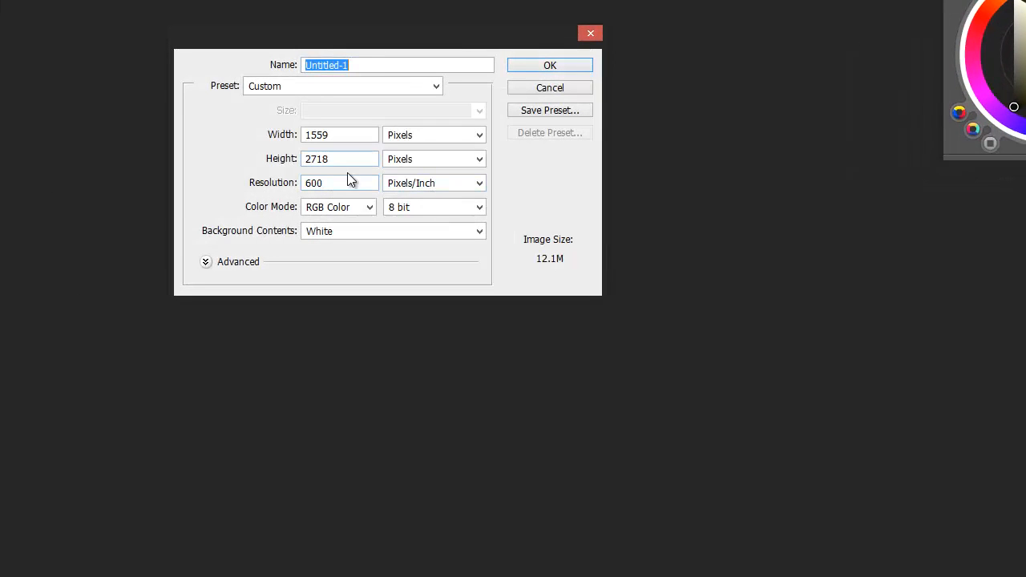
{"action": "double_click", "coordinate": [316, 182]}
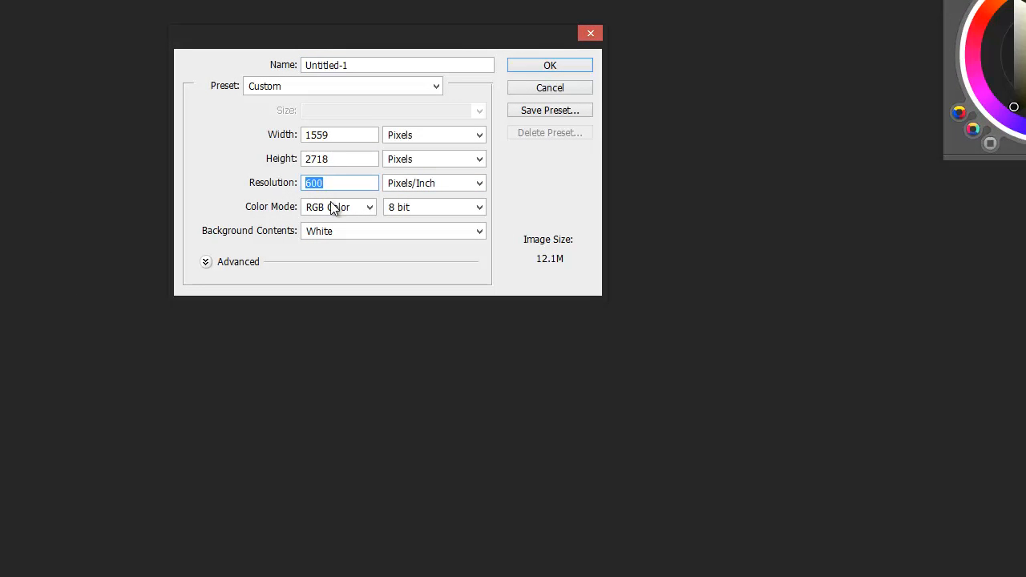
{"action": "type", "text": "300"}
{"action": "key", "text": "BackSpace"}
{"action": "key", "text": "BackSpace"}
{"action": "key", "text": "BackSpace"}
{"action": "type", "text": "72"}
- Set the new document's width and height to 512 pixels each
{"action": "double_click", "coordinate": [352, 140]}
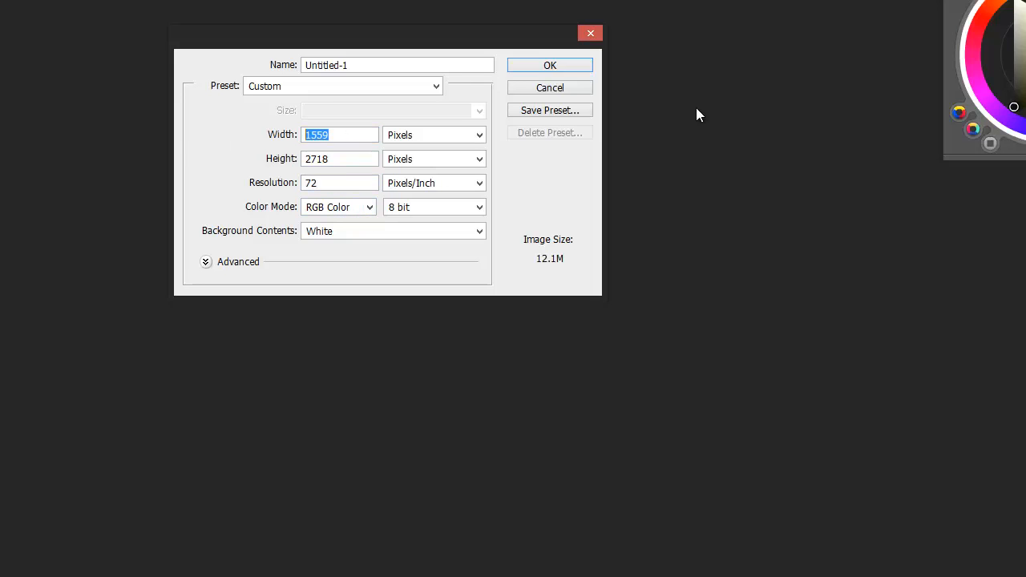
{"action": "type", "text": "512"}
{"action": "key", "text": "Tab"}
{"action": "key", "text": "Tab"}
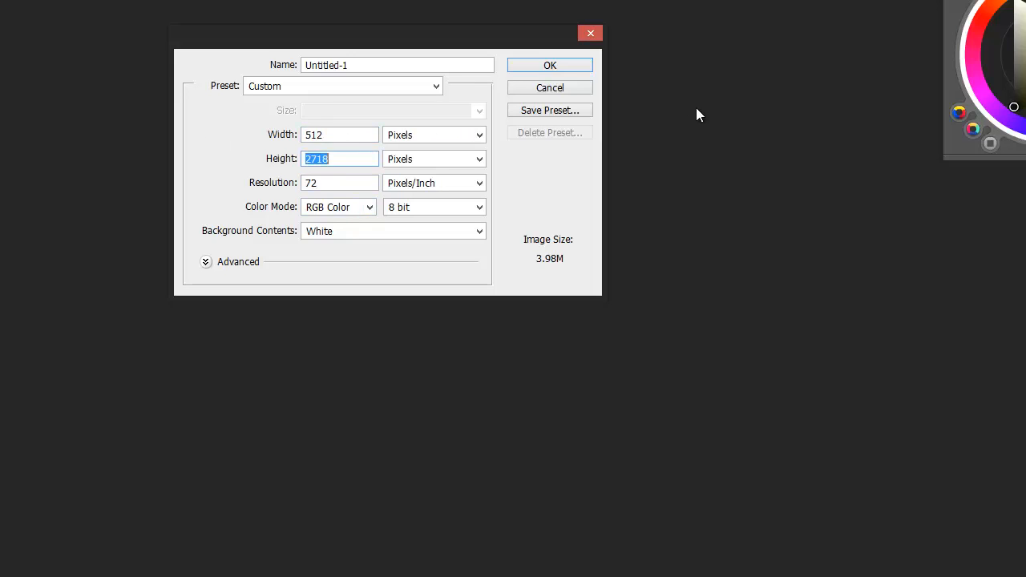
{"action": "type", "text": "512"}
- Give the new document transparent background contents, name it Icon, and create it
{"action": "left_click", "coordinate": [414, 231]}
{"action": "left_click", "coordinate": [365, 275]}
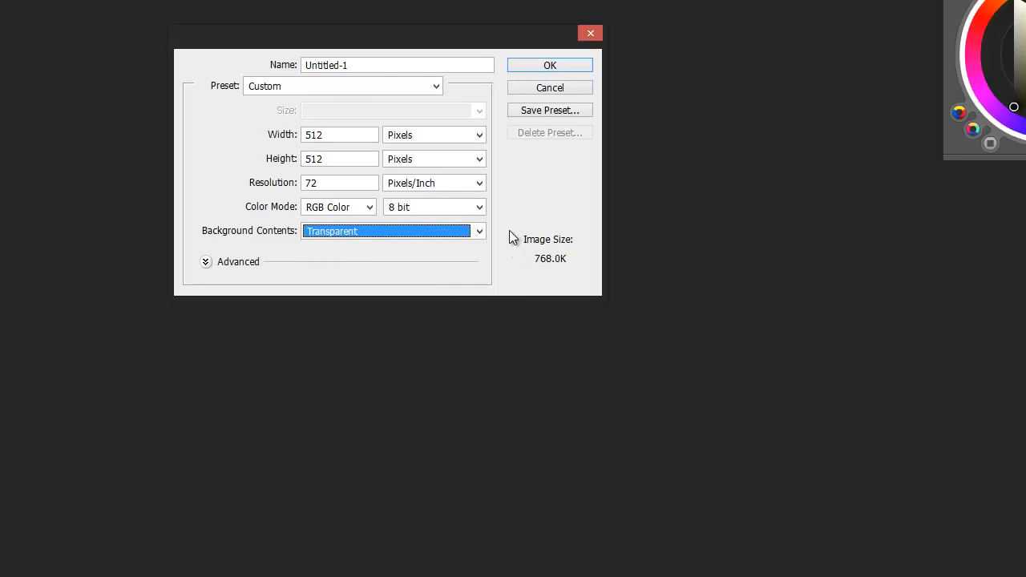
{"action": "left_click", "coordinate": [378, 65]}
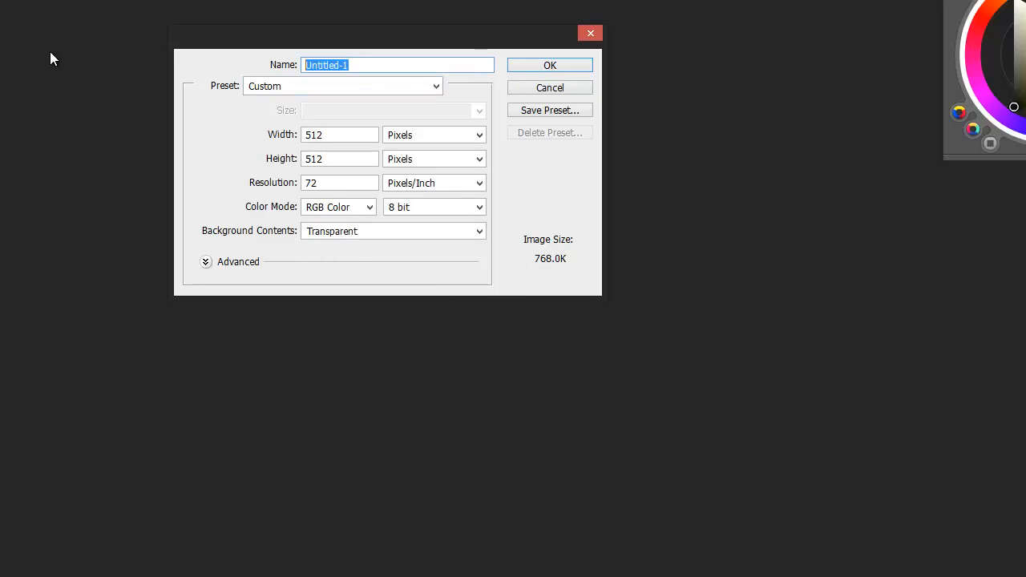
{"action": "type", "text": "Icon"}
{"action": "left_click", "coordinate": [548, 68]}
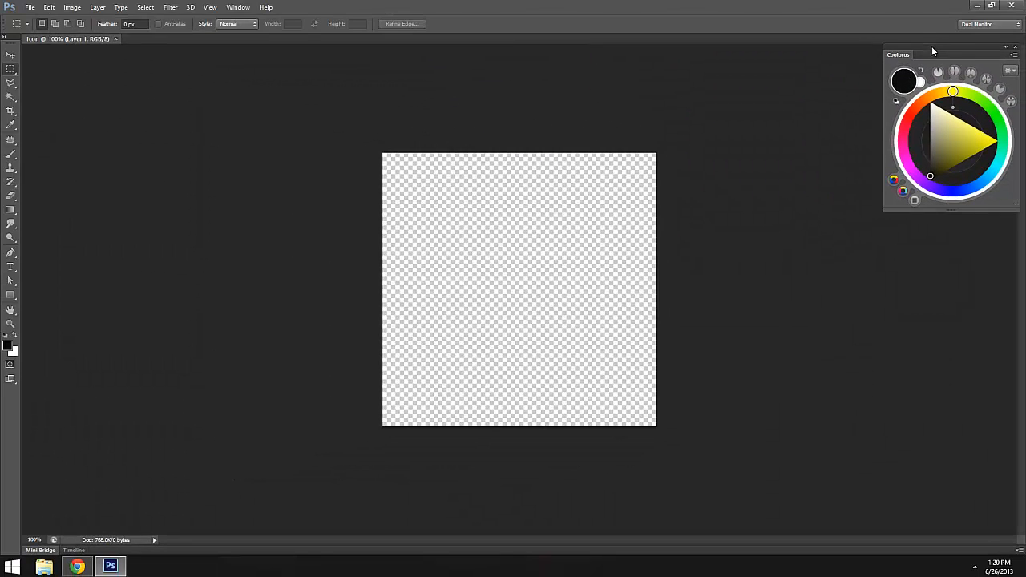
- Arrange the workspace with Layers and History grouped in one tall panel and the Coolorus colour wheel on the opposite side of the canvas
{"action": "left_click_drag", "start_coordinate": [933, 51], "coordinate": [741, 52]}
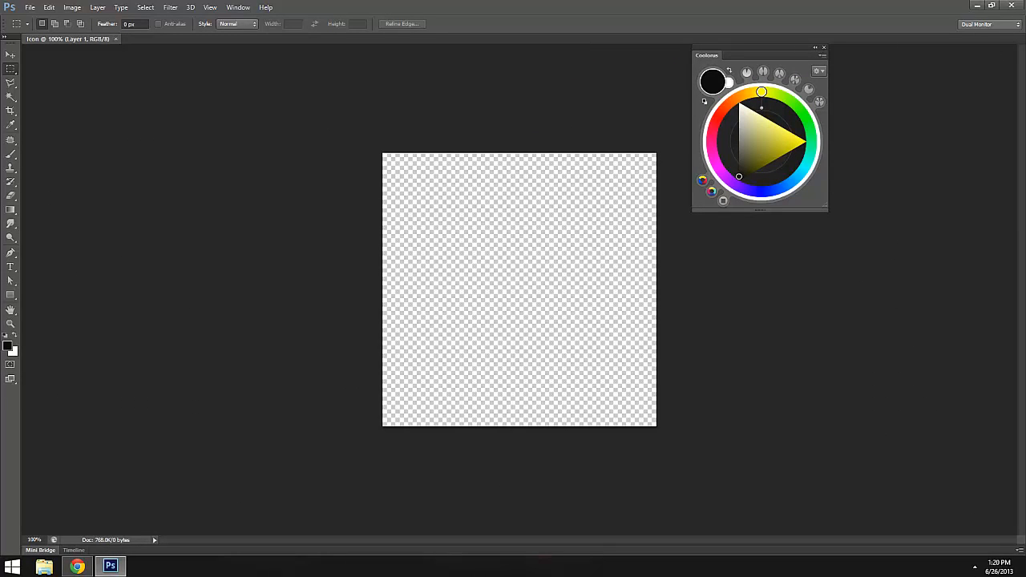
{"action": "key", "text": "F7"}
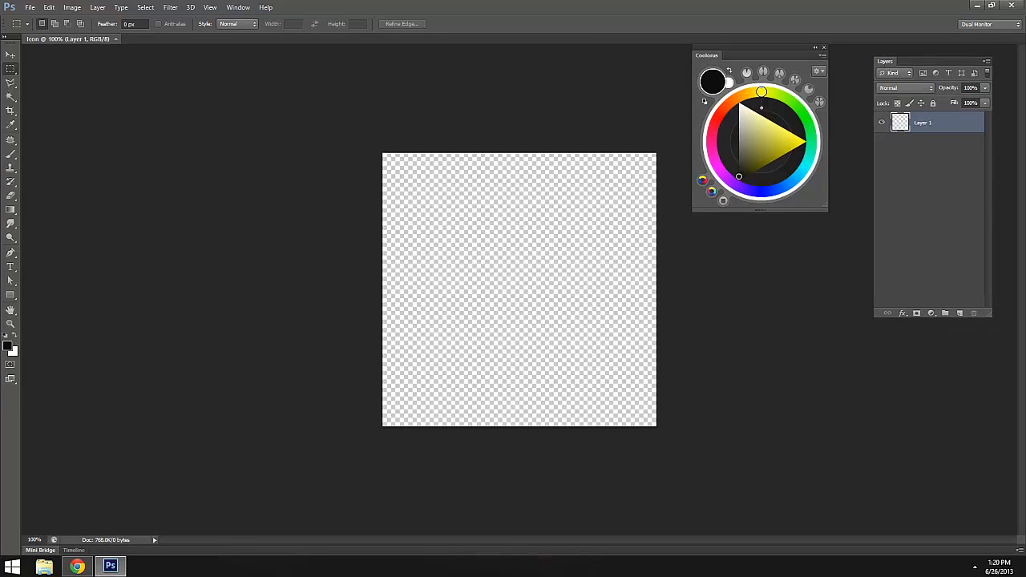
{"action": "left_click_drag", "start_coordinate": [1025, 117], "coordinate": [979, 333]}
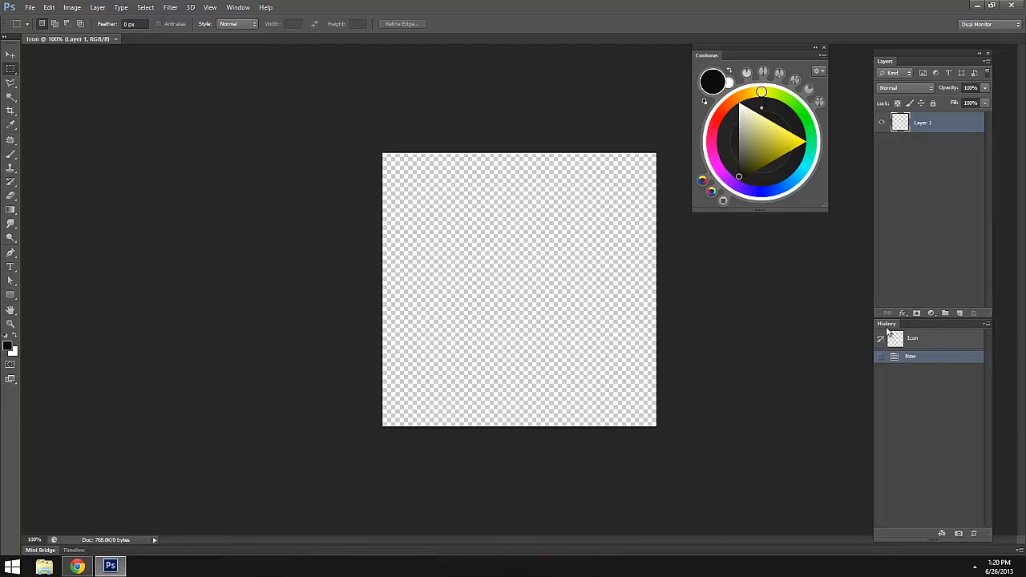
{"action": "left_click_drag", "start_coordinate": [887, 332], "coordinate": [914, 89]}
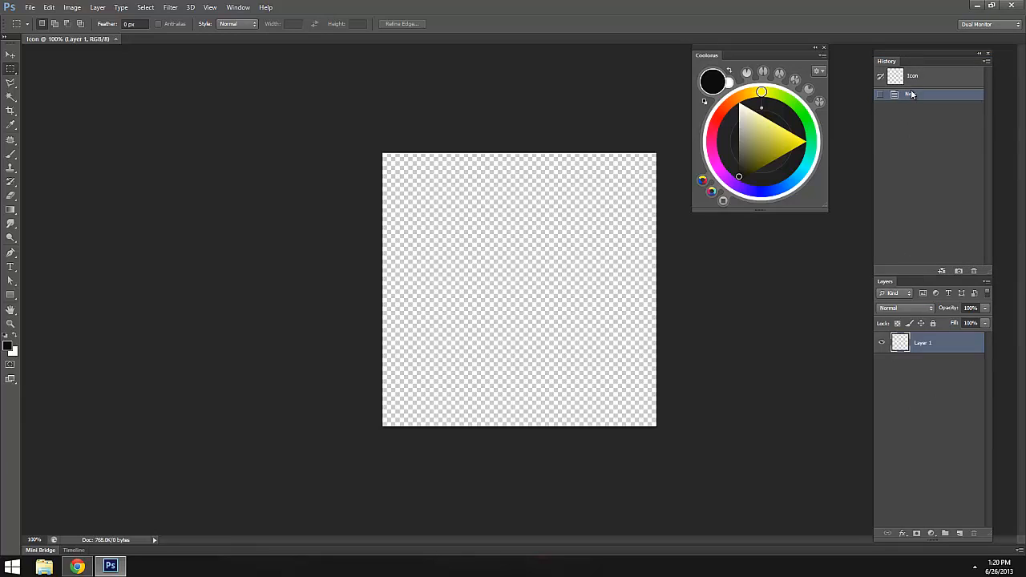
{"action": "left_click_drag", "start_coordinate": [887, 284], "coordinate": [933, 53]}
{"action": "left_click_drag", "start_coordinate": [935, 313], "coordinate": [949, 521]}
{"action": "left_click_drag", "start_coordinate": [765, 51], "coordinate": [112, 63]}
{"action": "left_click_drag", "start_coordinate": [923, 54], "coordinate": [952, 54]}
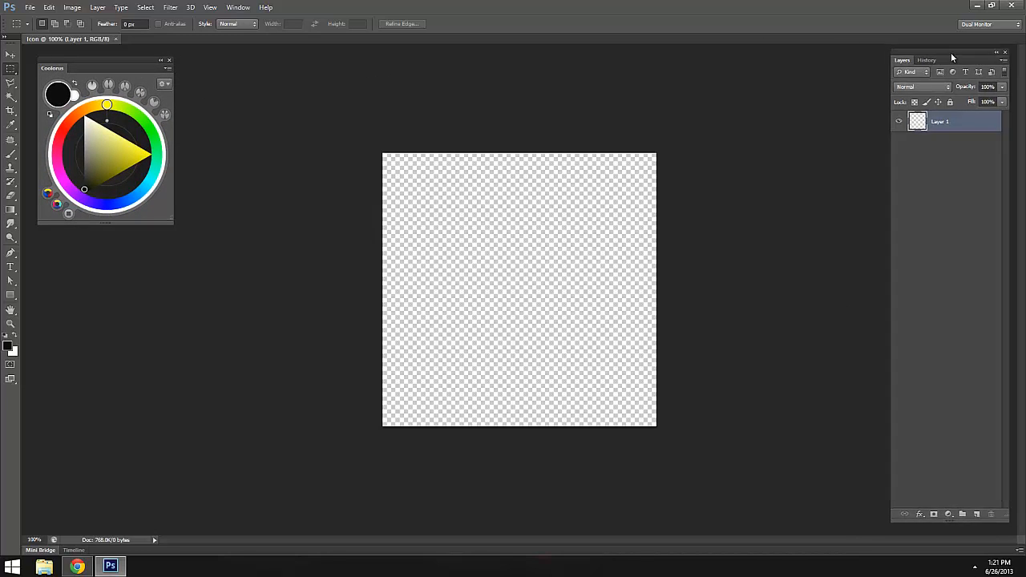
- Place one vertical and one horizontal guide crossing at the canvas centre, showing the rulers only while placing them
{"action": "left_click", "coordinate": [11, 54]}
{"action": "key", "text": "ctrl+r"}
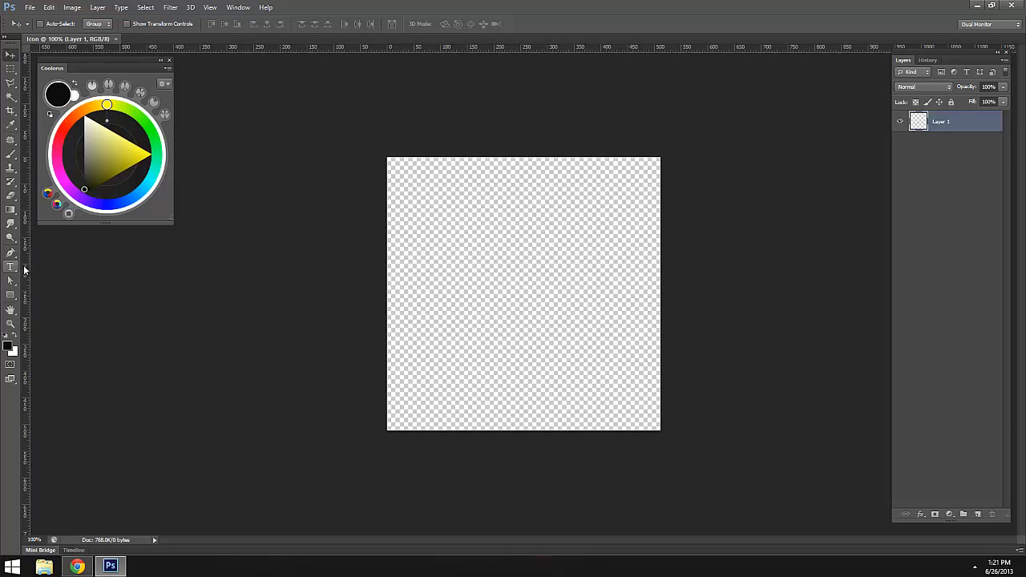
{"action": "left_click_drag", "start_coordinate": [25, 270], "coordinate": [522, 304]}
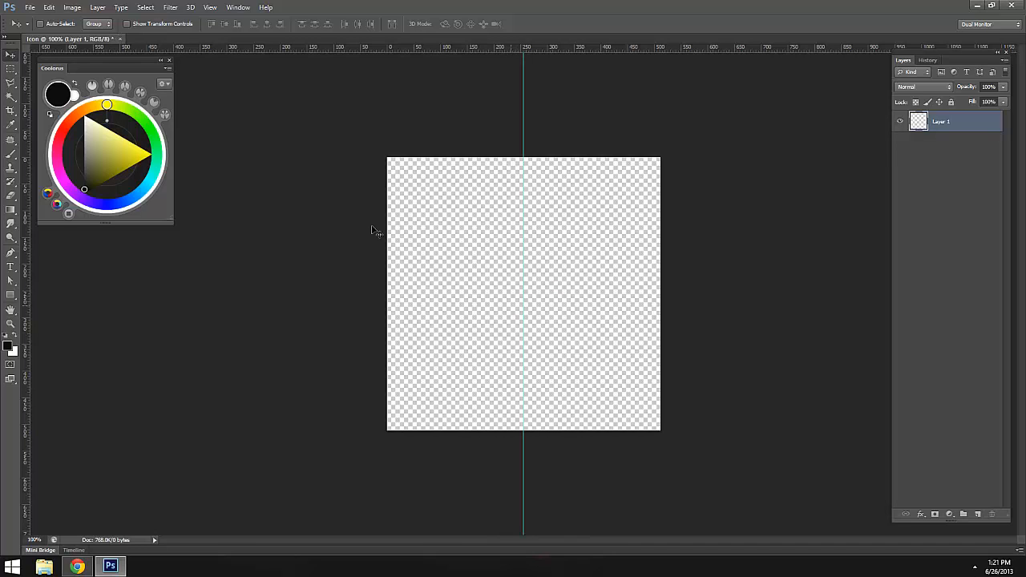
{"action": "left_click_drag", "start_coordinate": [449, 46], "coordinate": [457, 295]}
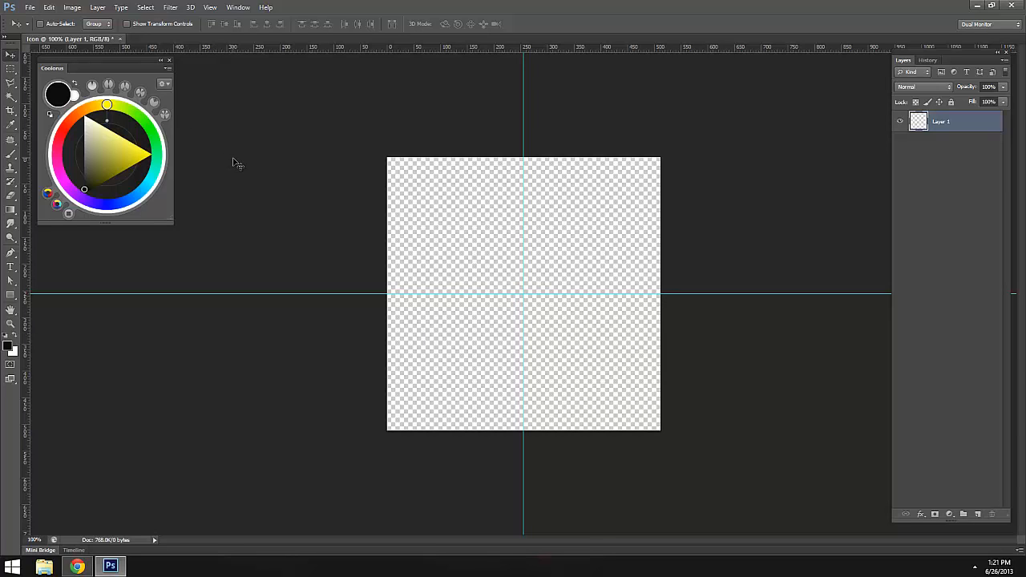
{"action": "key", "text": "ctrl+r"}
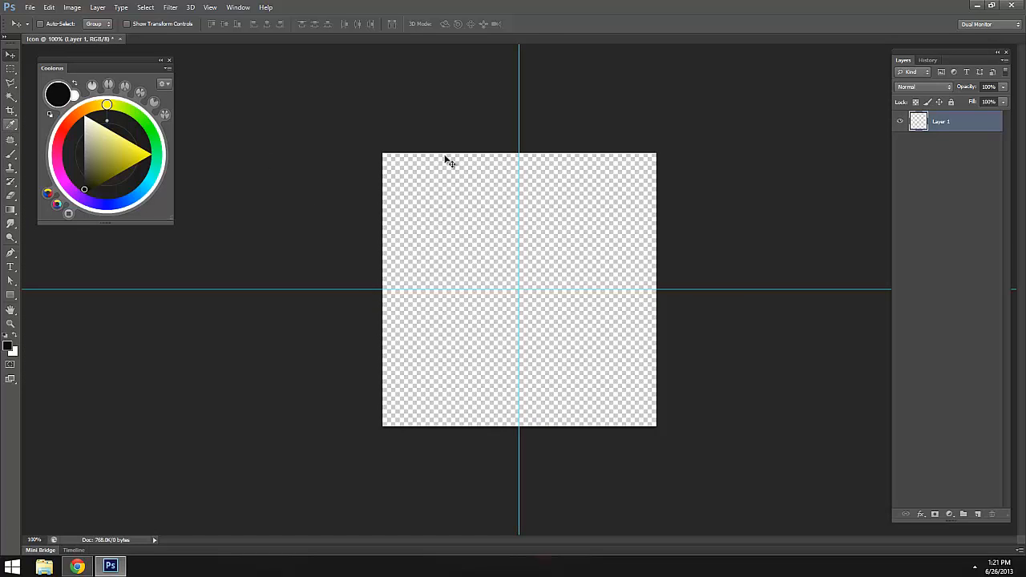
- Add a new layer and make a circular Elliptical Marquee selection centred on the guide intersection, leaving a small margin inside the canvas edges
{"action": "left_click", "coordinate": [977, 514]}
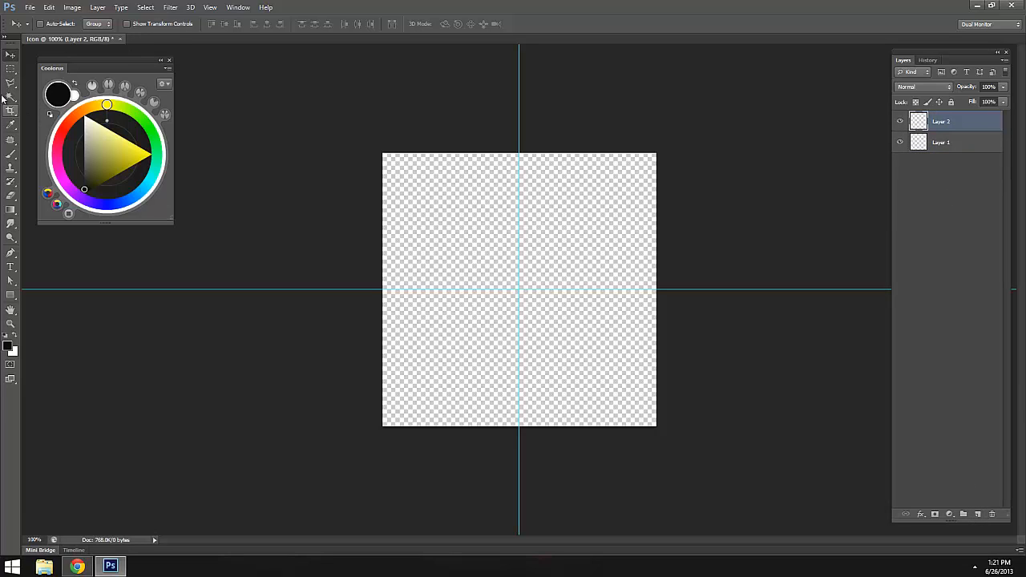
{"action": "left_click_drag", "start_coordinate": [11, 69], "coordinate": [82, 85]}
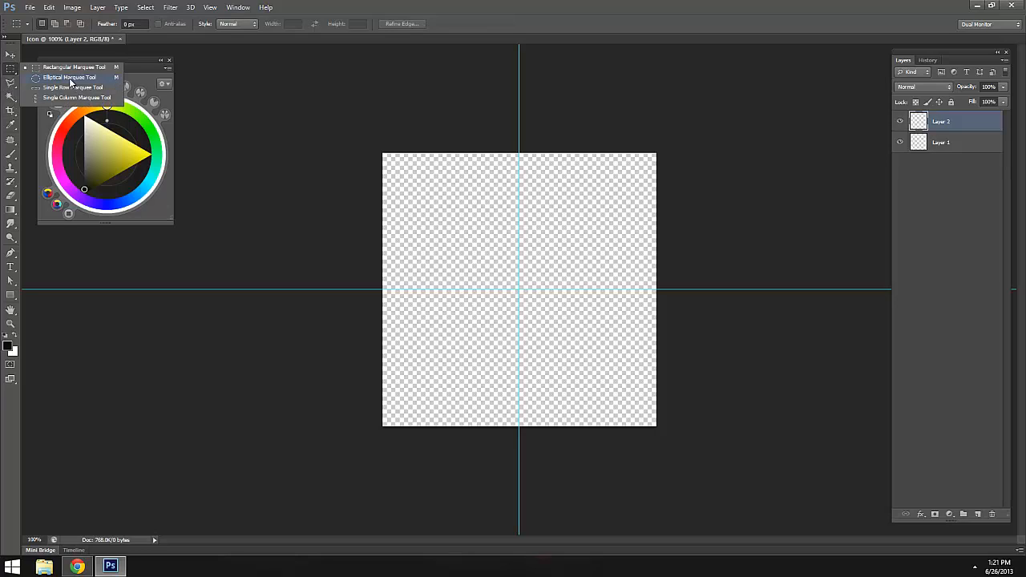
{"action": "left_click", "coordinate": [71, 81]}
{"action": "left_click", "coordinate": [125, 24]}
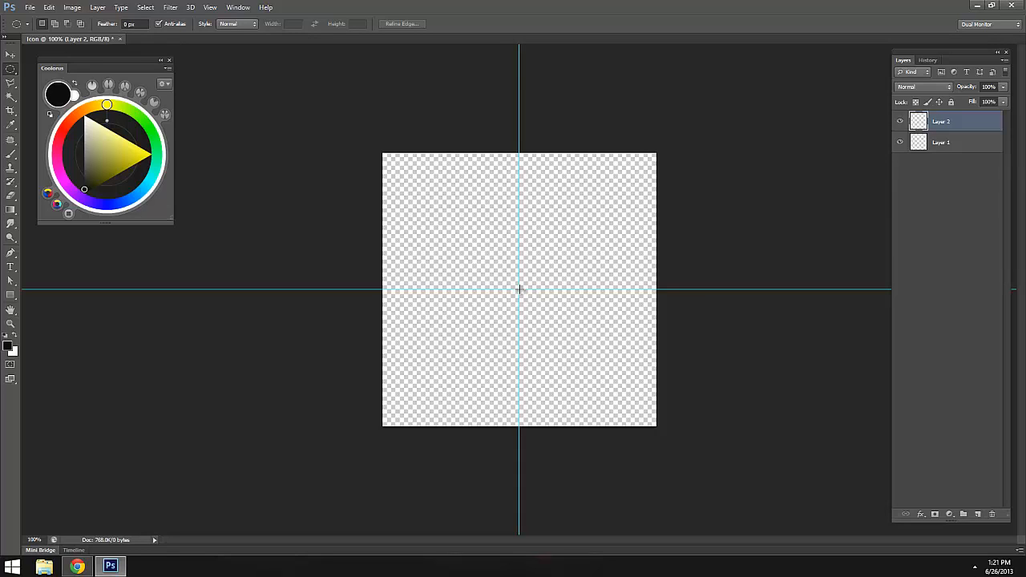
{"action": "left_click_drag", "start_coordinate": [520, 289], "coordinate": [566, 327]}
{"action": "left_click_drag", "start_coordinate": [609, 369], "coordinate": [653, 416]}
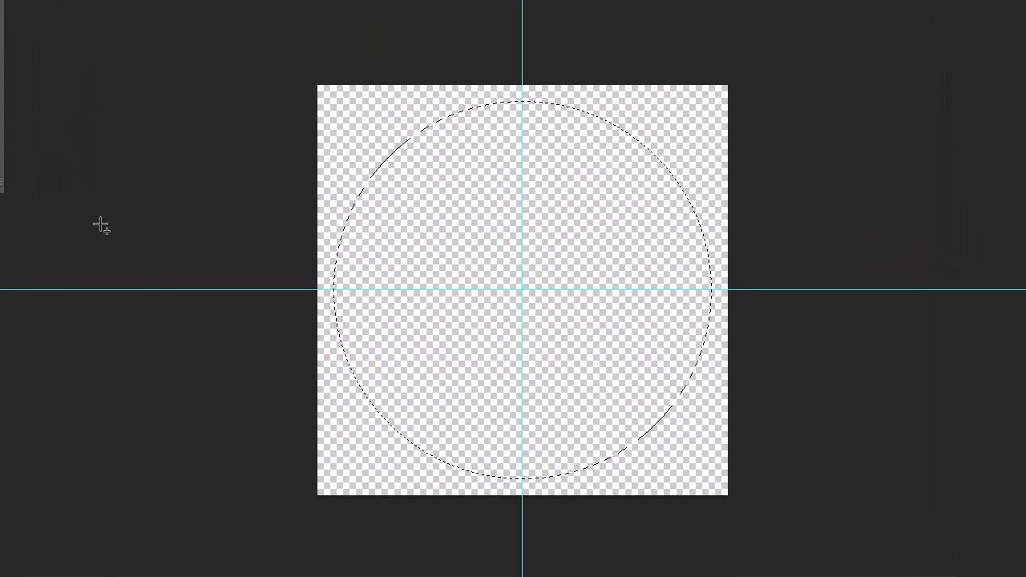
- Fill the circular selection on Layer 2 with 50% Gray in Normal mode at 100% opacity and deselect it
{"action": "key", "text": "shift+F5"}
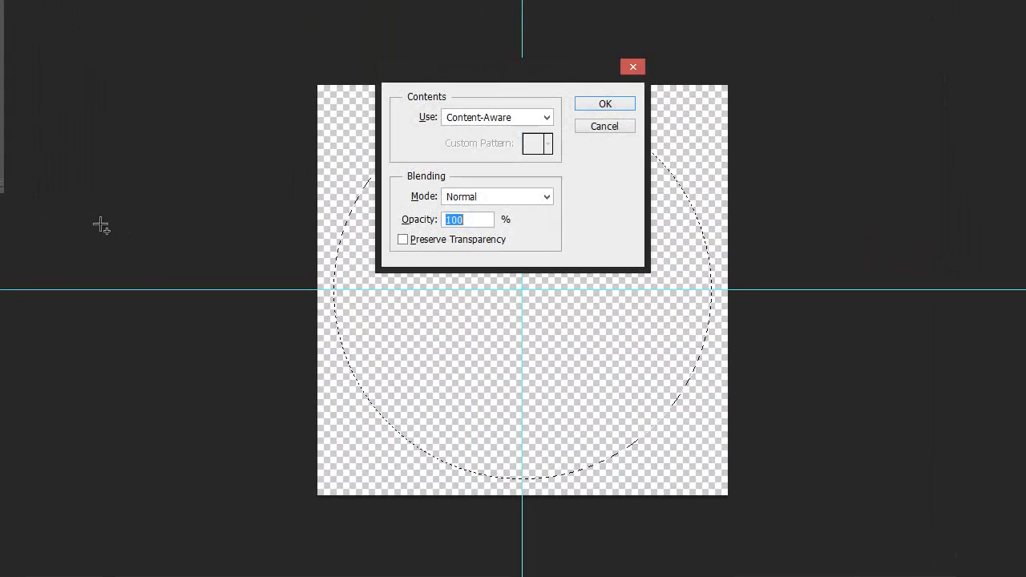
{"action": "left_click", "coordinate": [513, 117]}
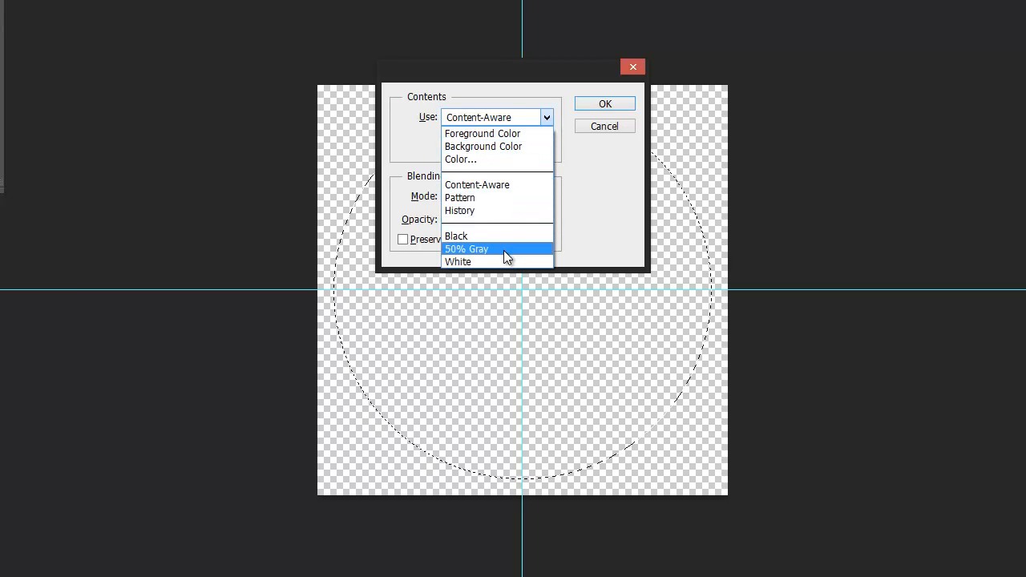
{"action": "left_click", "coordinate": [504, 250]}
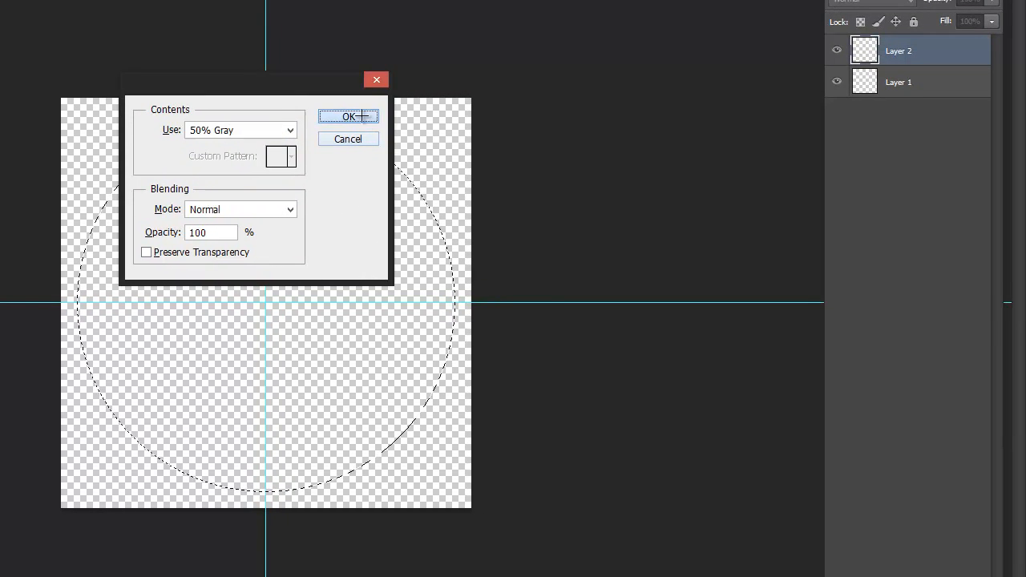
{"action": "left_click", "coordinate": [437, 113]}
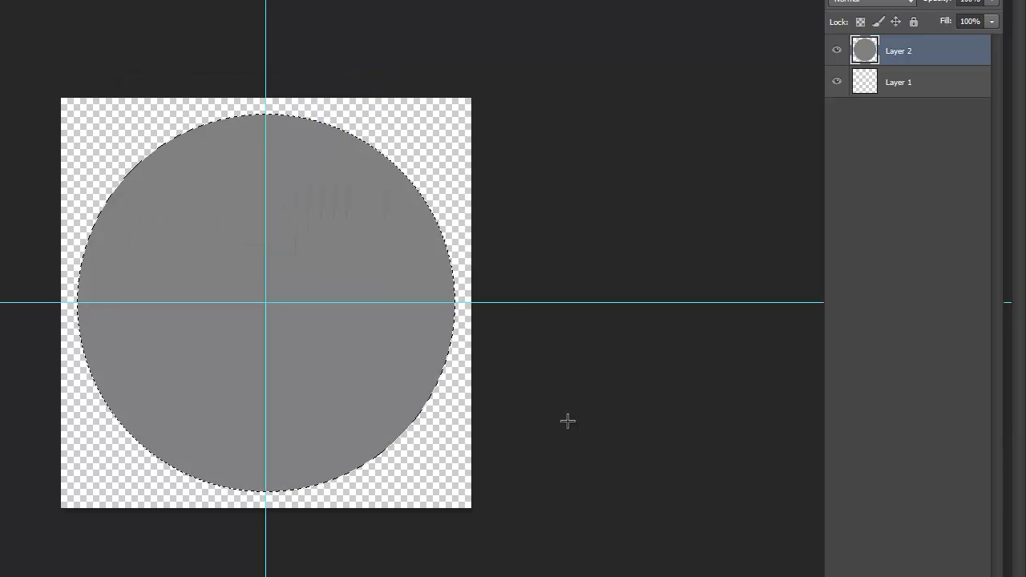
{"action": "key", "text": "ctrl+d"}
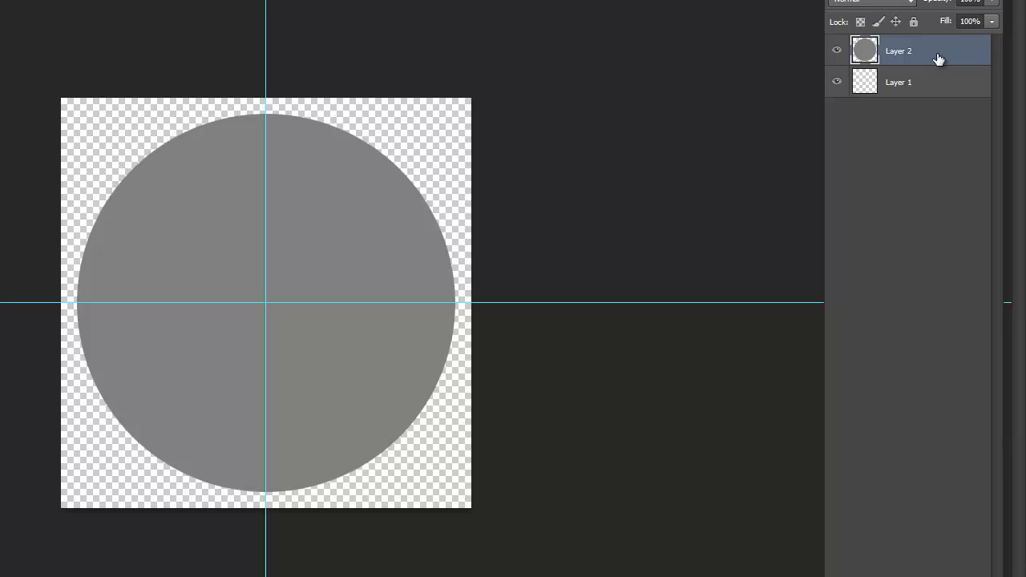
- Duplicate the gray circle layer and apply a red Color Overlay at 100% opacity to the copy
{"action": "key", "text": "ctrl+j"}
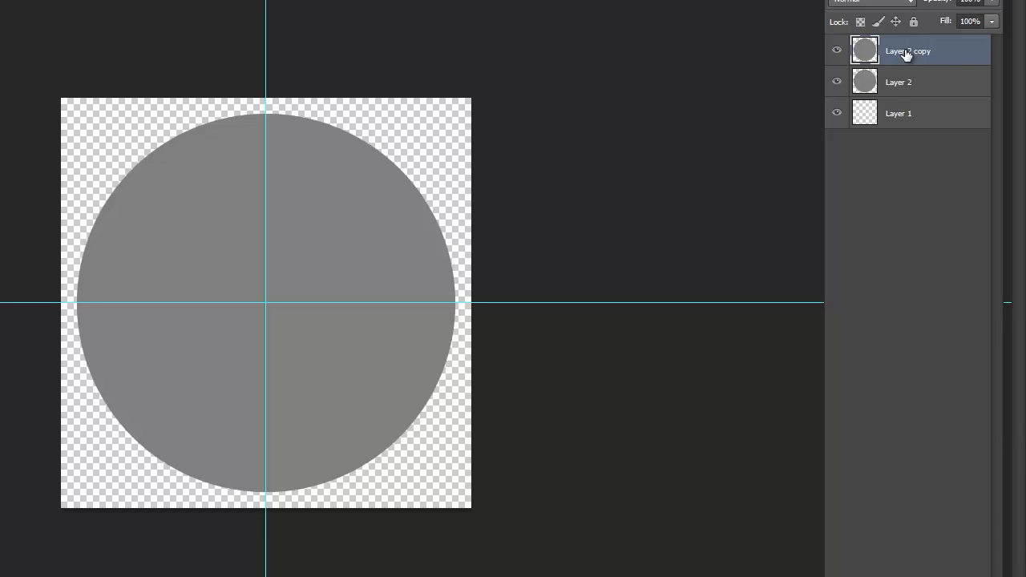
{"action": "double_click", "coordinate": [906, 52]}
{"action": "left_click", "coordinate": [950, 60]}
{"action": "left_click", "coordinate": [868, 576]}
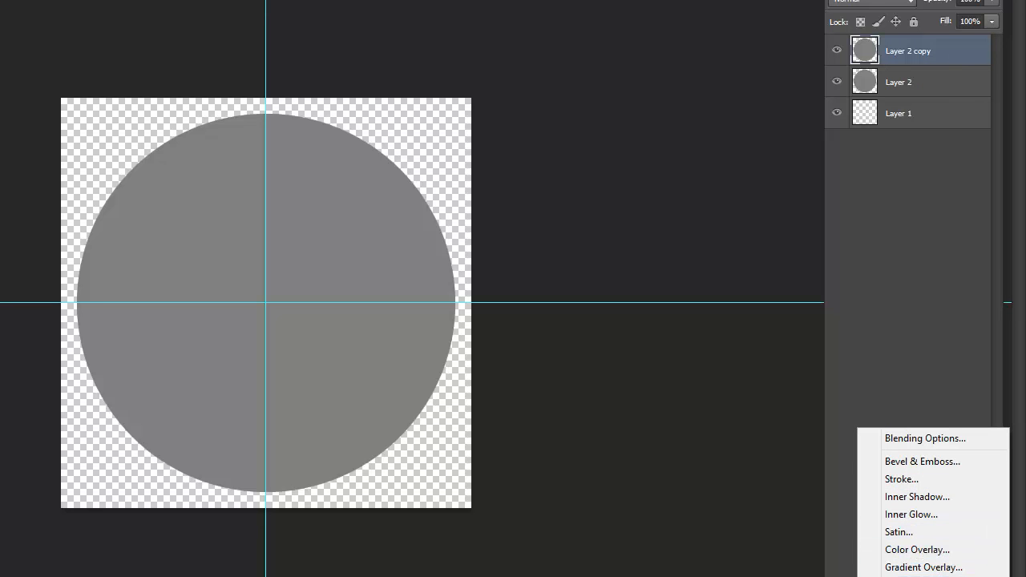
{"action": "left_click", "coordinate": [930, 550]}
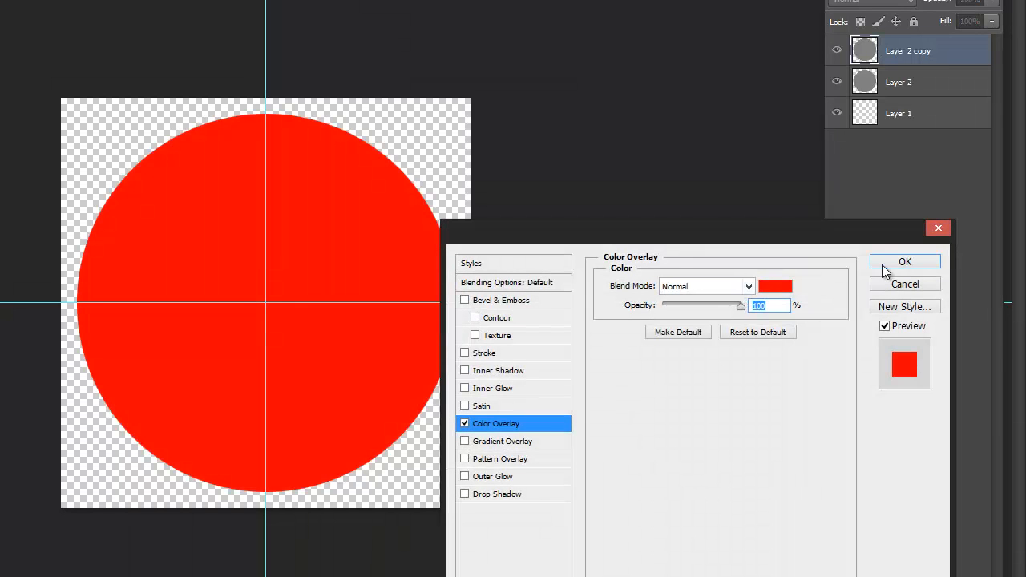
{"action": "left_click", "coordinate": [900, 265]}
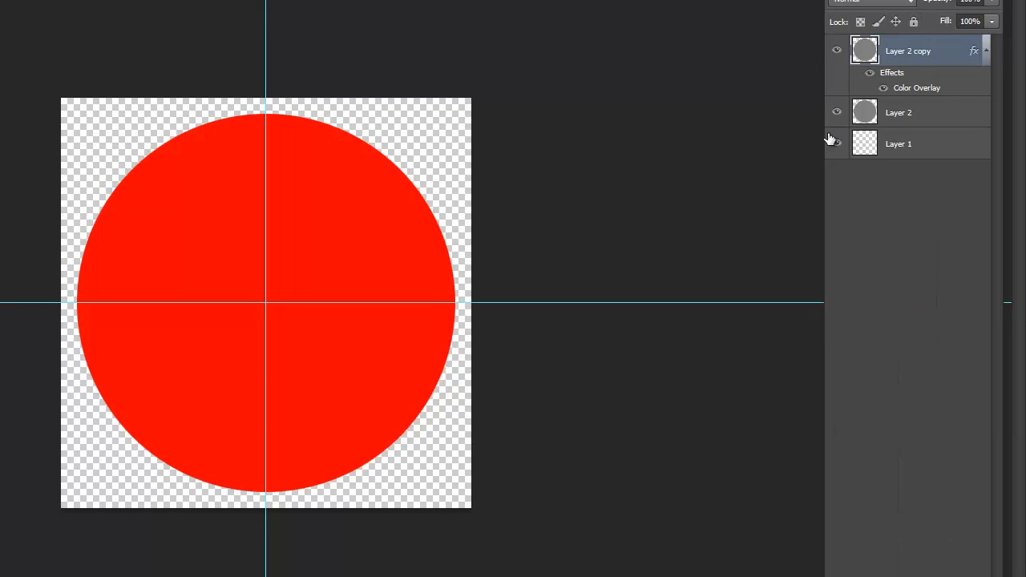
- Scale the red circle down proportionally around its centre, leaving an even gray band around it
{"action": "key", "text": "ctrl+t"}
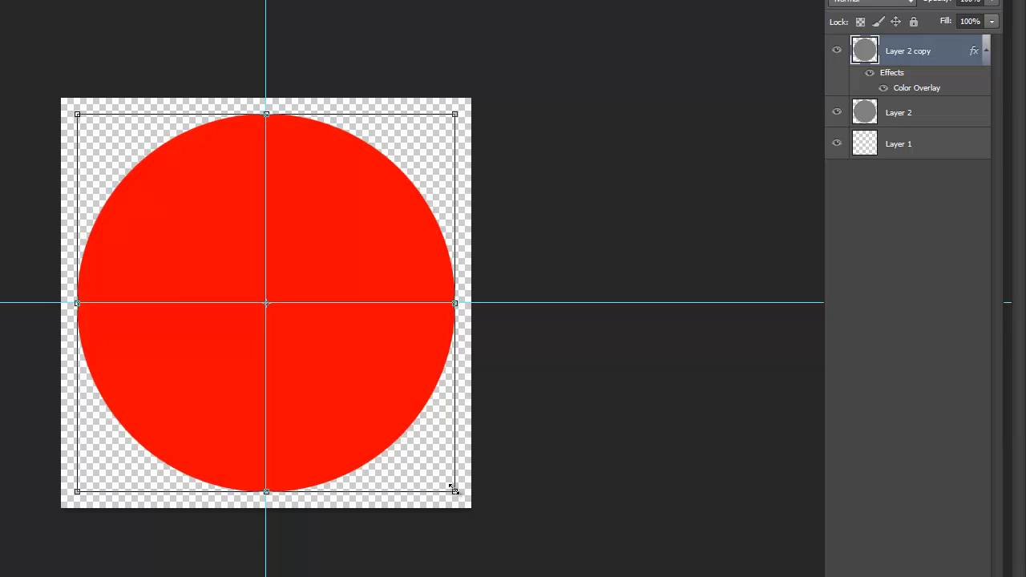
{"action": "left_click_drag", "start_coordinate": [453, 489], "coordinate": [415, 451]}
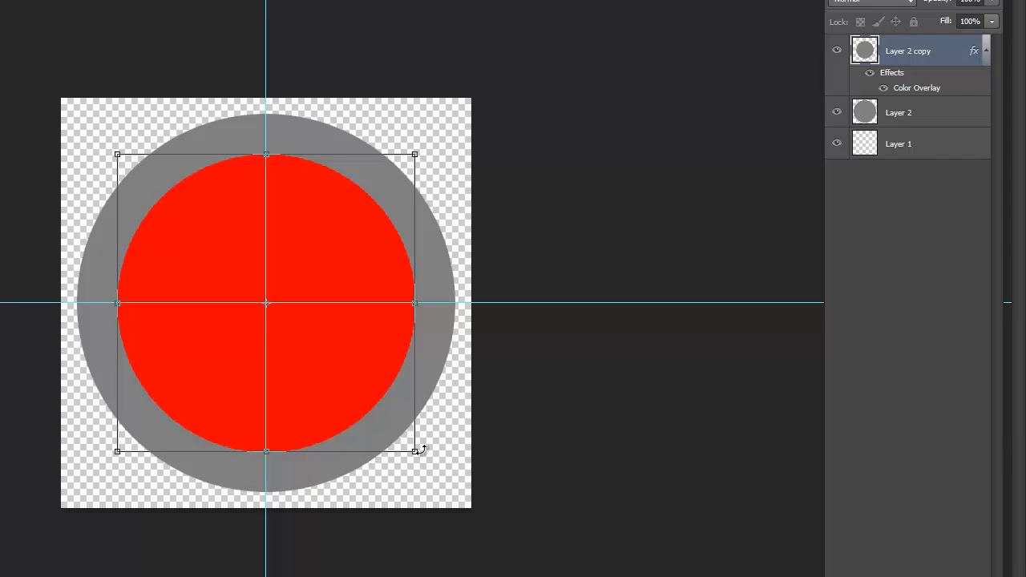
{"action": "key", "text": "Return"}
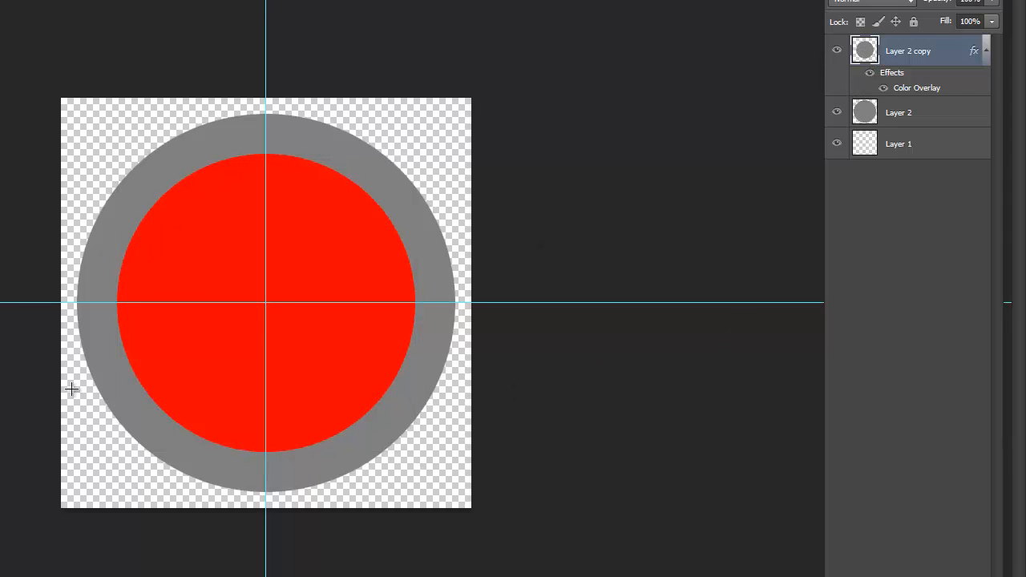
- Load the red circle's outline as a selection, delete that area from the gray circle on Layer 2, and deselect
{"action": "left_click", "coordinate": [860, 53], "text": "ctrl"}
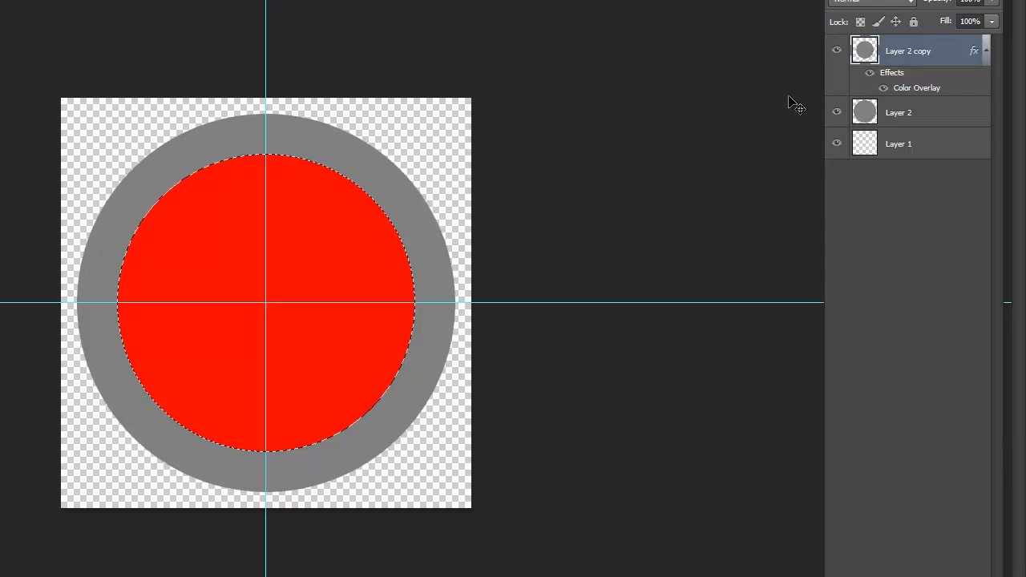
{"action": "left_click", "coordinate": [928, 119]}
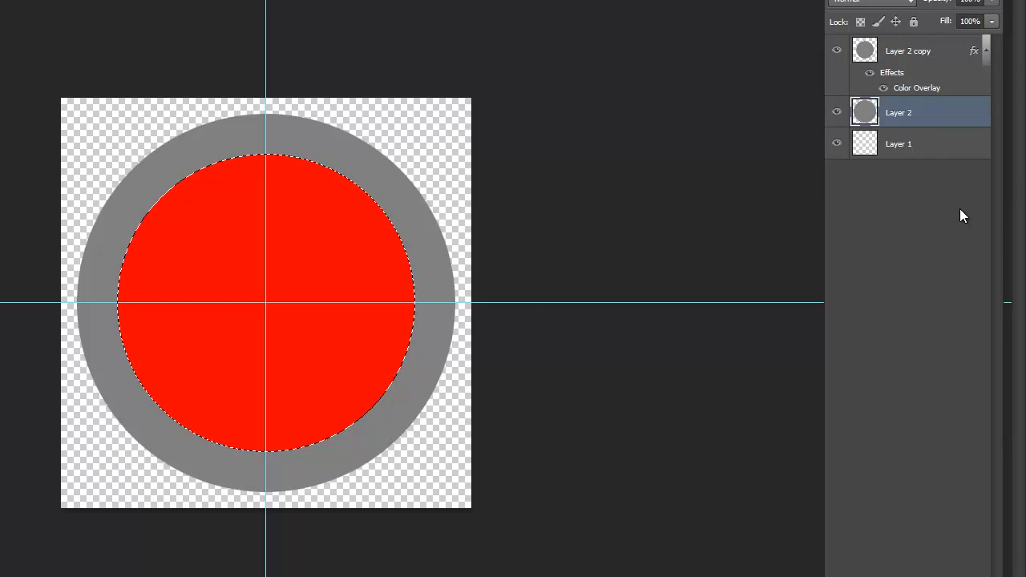
{"action": "left_click", "coordinate": [914, 54]}
{"action": "left_click", "coordinate": [918, 112]}
{"action": "key", "text": "Delete"}
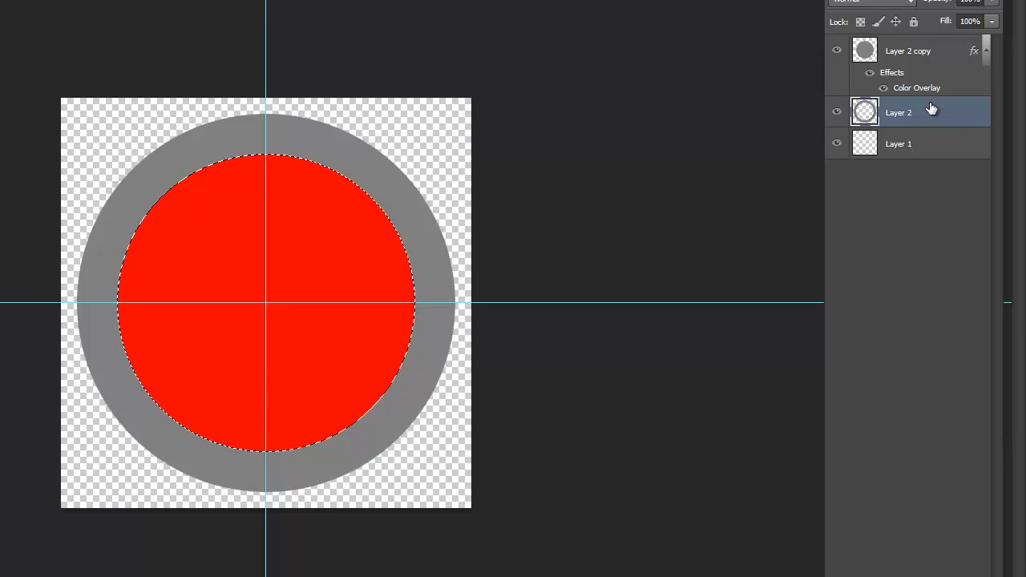
{"action": "key", "text": "ctrl+d"}
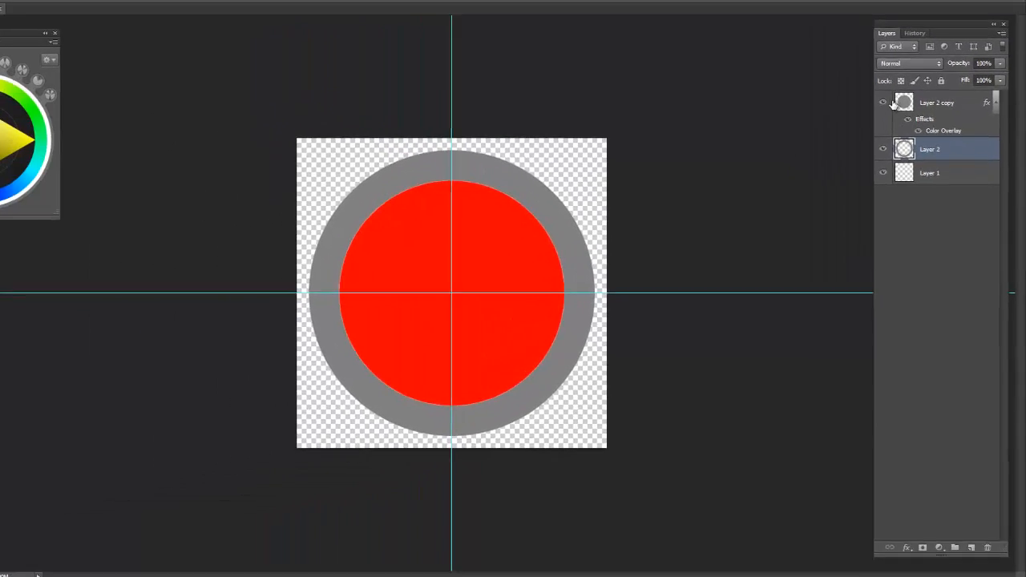
- Hide the red circle layer and compare the gray ring's thickness with the reference Android icon
{"action": "left_click", "coordinate": [883, 103]}
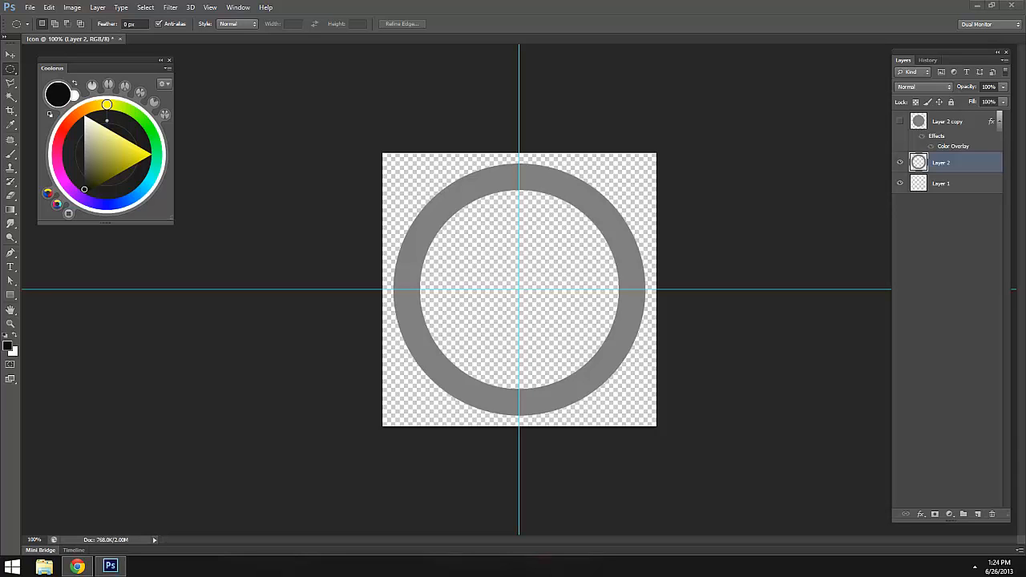
{"action": "left_click_drag", "start_coordinate": [1025, 140], "coordinate": [756, 118]}
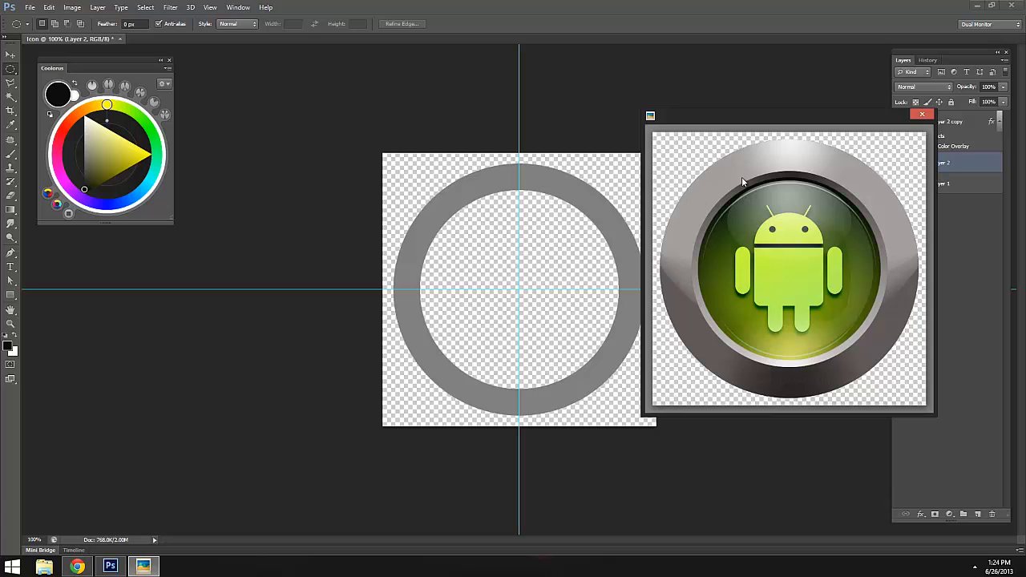
{"action": "left_click", "coordinate": [922, 114]}
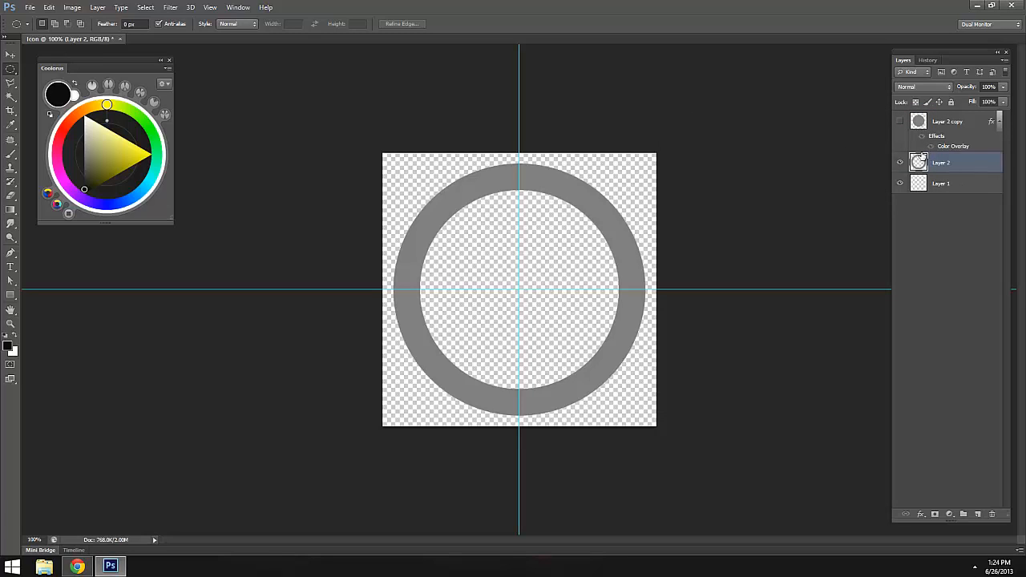
- Undo the cut-out in the gray circle, deselect, and show the red circle layer
{"action": "key", "text": "ctrl+z"}
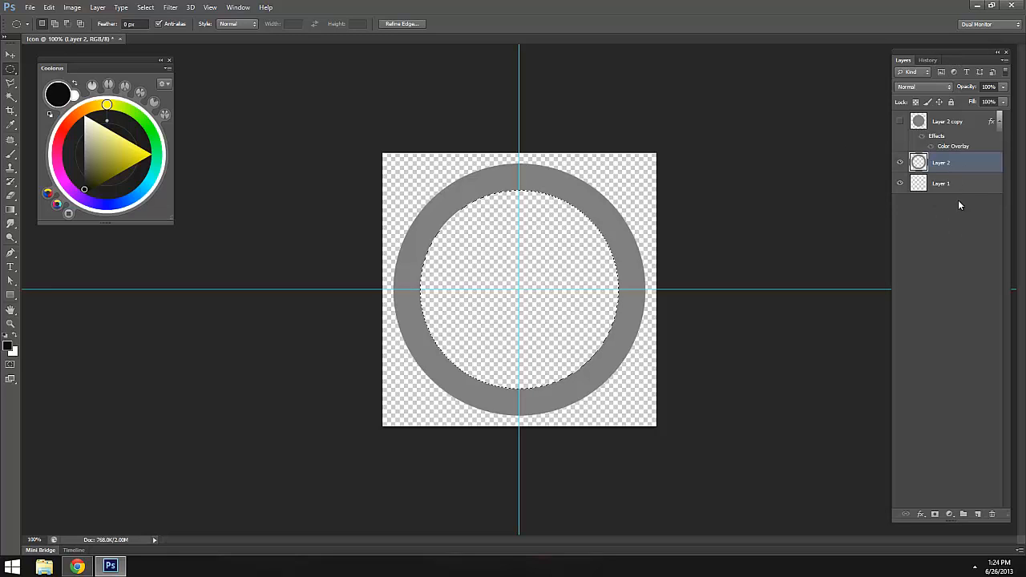
{"action": "key", "text": "ctrl+alt+z"}
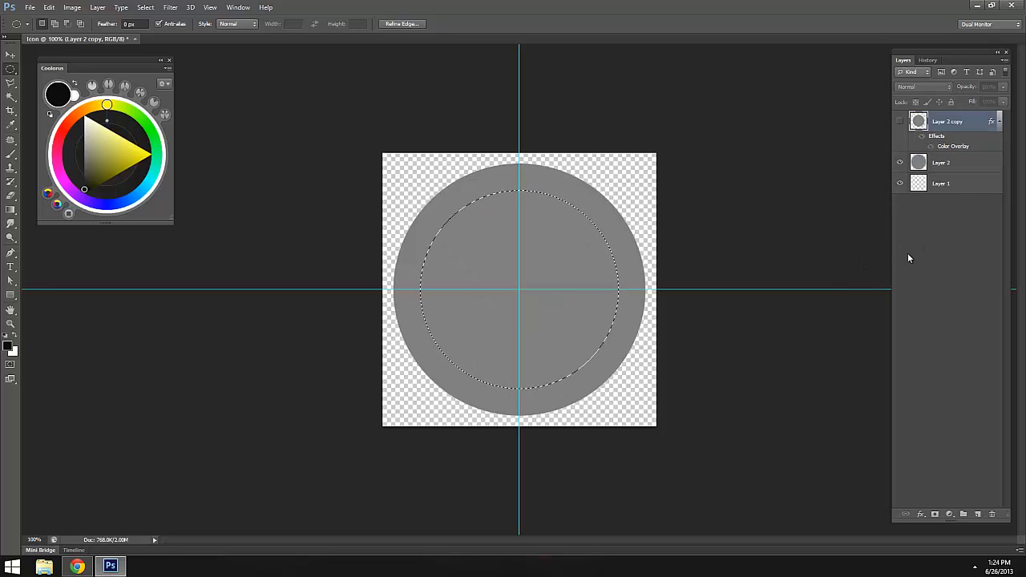
{"action": "key", "text": "ctrl+d"}
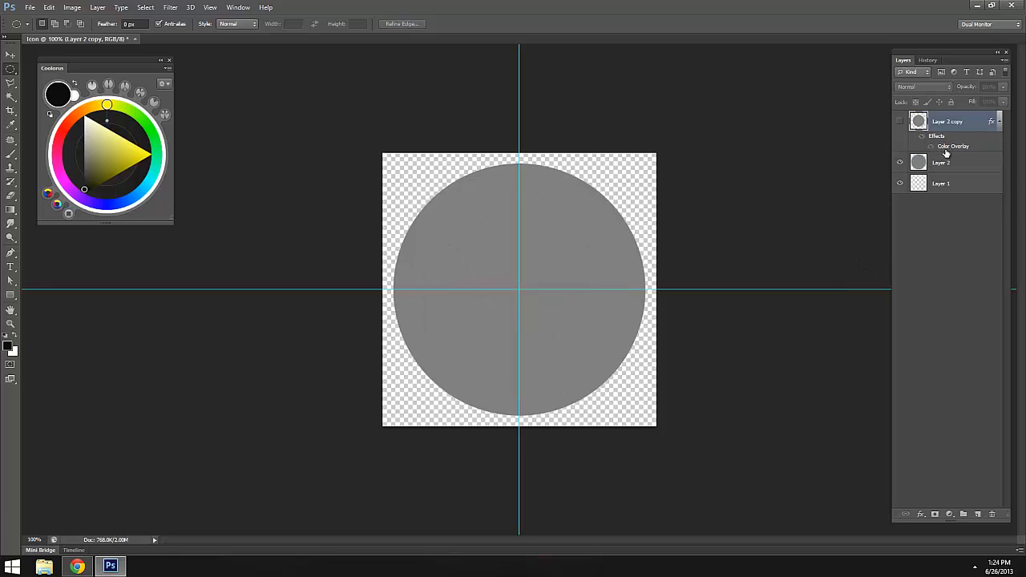
{"action": "left_click", "coordinate": [900, 121]}
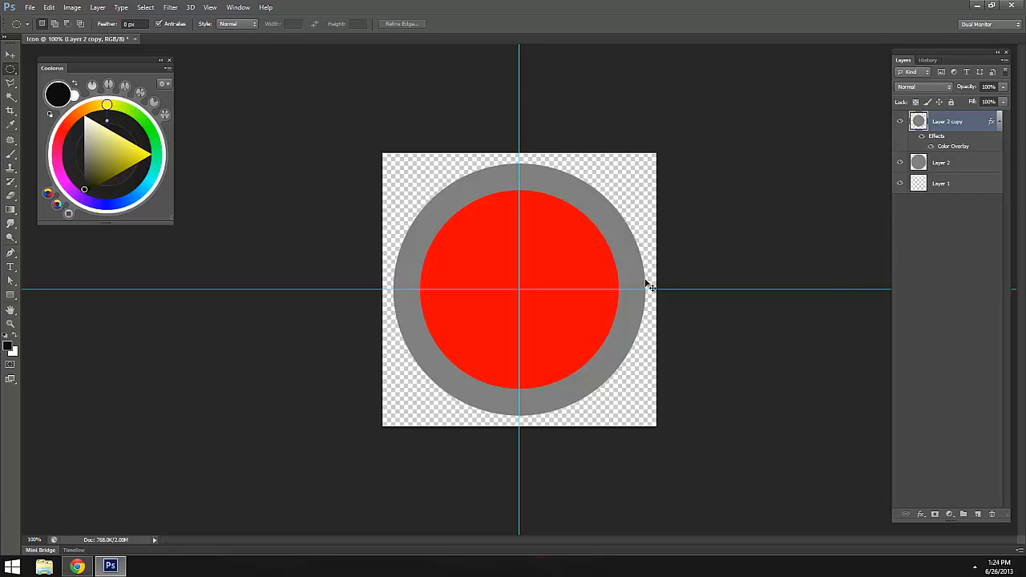
- Scale the red circle around its centre to about 90%, roughly 333 px across
{"action": "key", "text": "ctrl+t"}
{"action": "left_click_drag", "start_coordinate": [623, 391], "coordinate": [611, 381]}
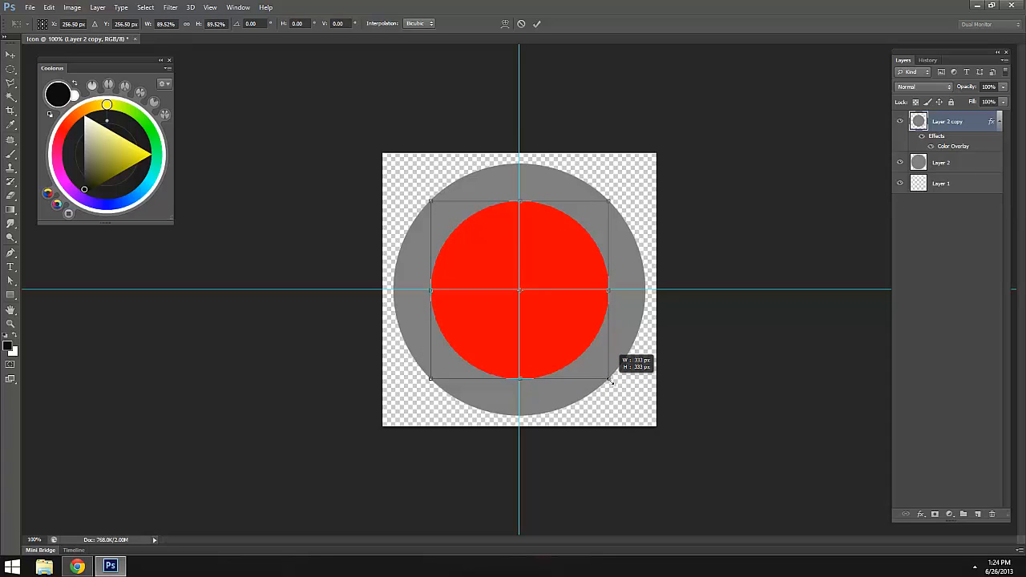
{"action": "left_click_drag", "start_coordinate": [611, 381], "coordinate": [611, 381]}
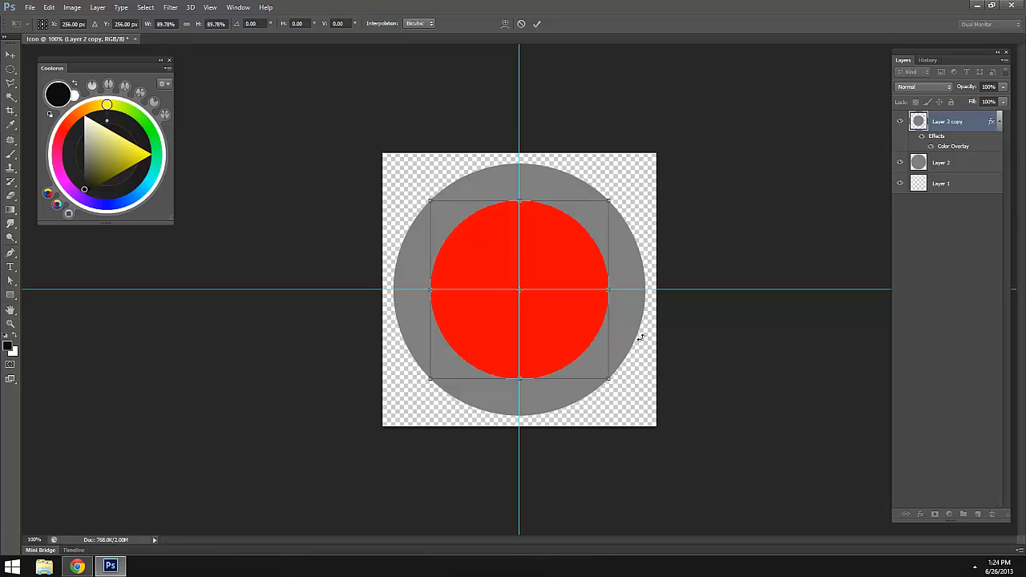
{"action": "key", "text": "Return"}
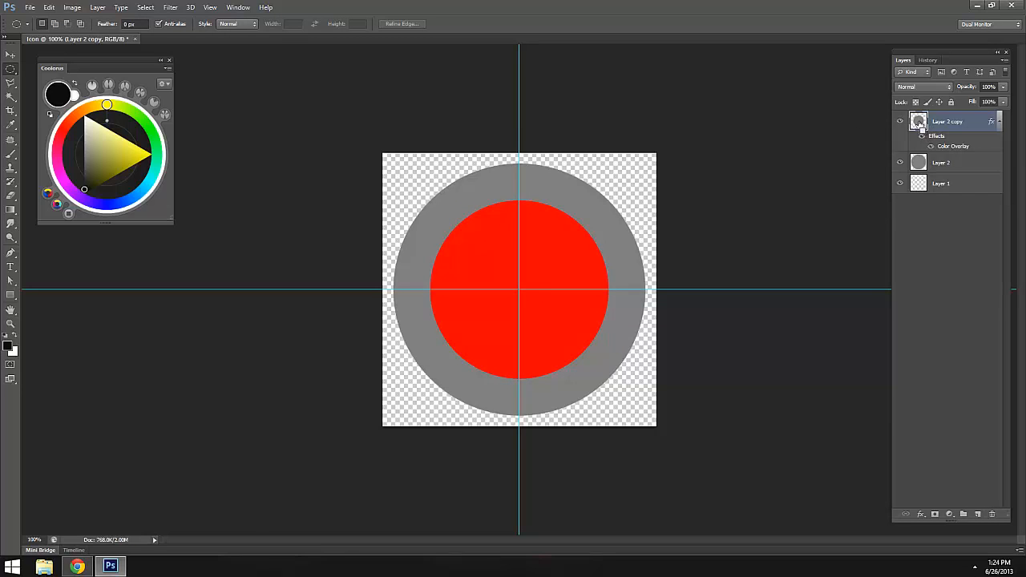
- Cut the resized red circle's area out of Layer 2 to form a ring, hide the red circle layer and lock Layer 2's transparent pixels
{"action": "left_click", "coordinate": [919, 123], "text": "ctrl"}
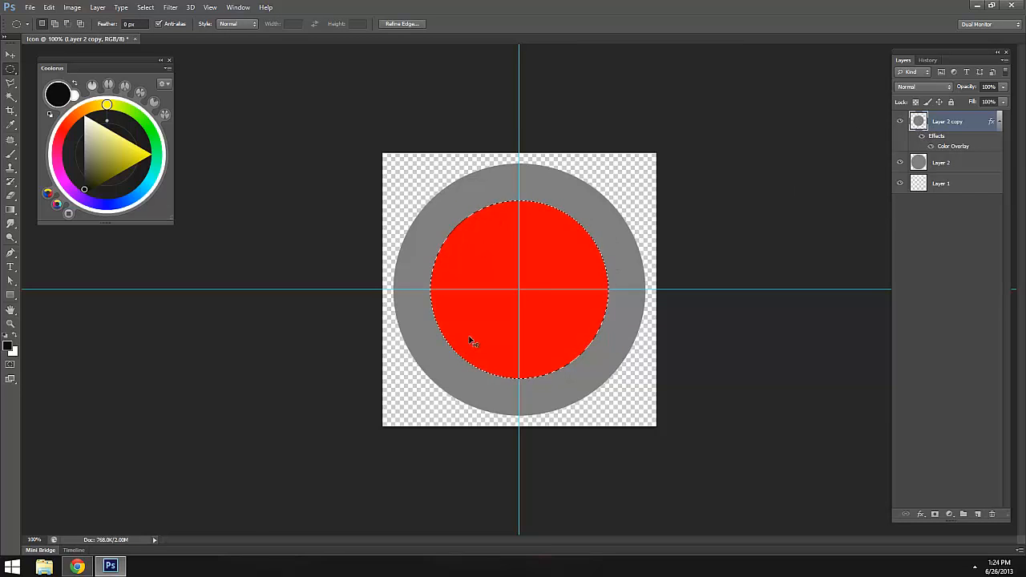
{"action": "left_click", "coordinate": [988, 163]}
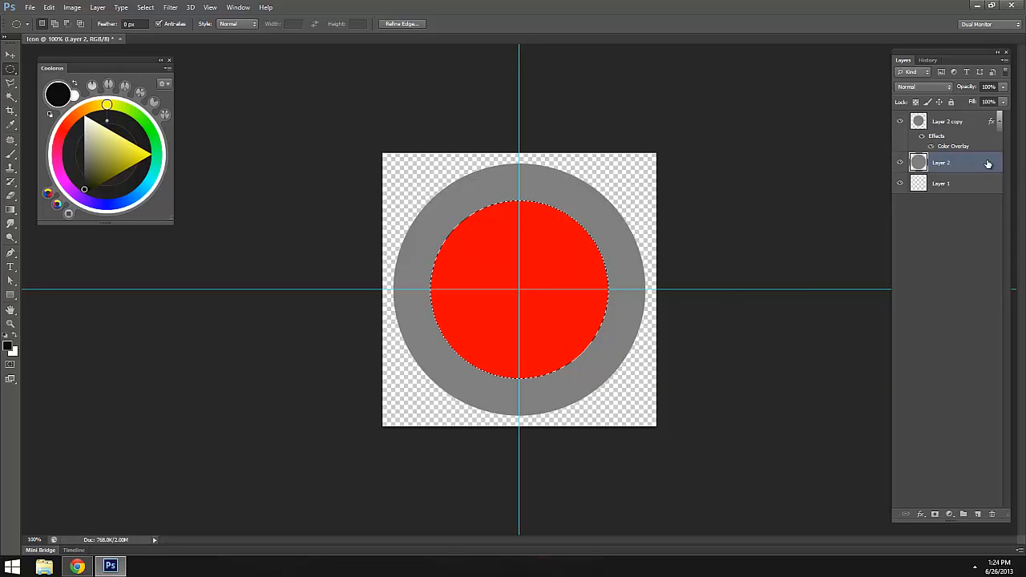
{"action": "key", "text": "Delete"}
{"action": "key", "text": "ctrl+d"}
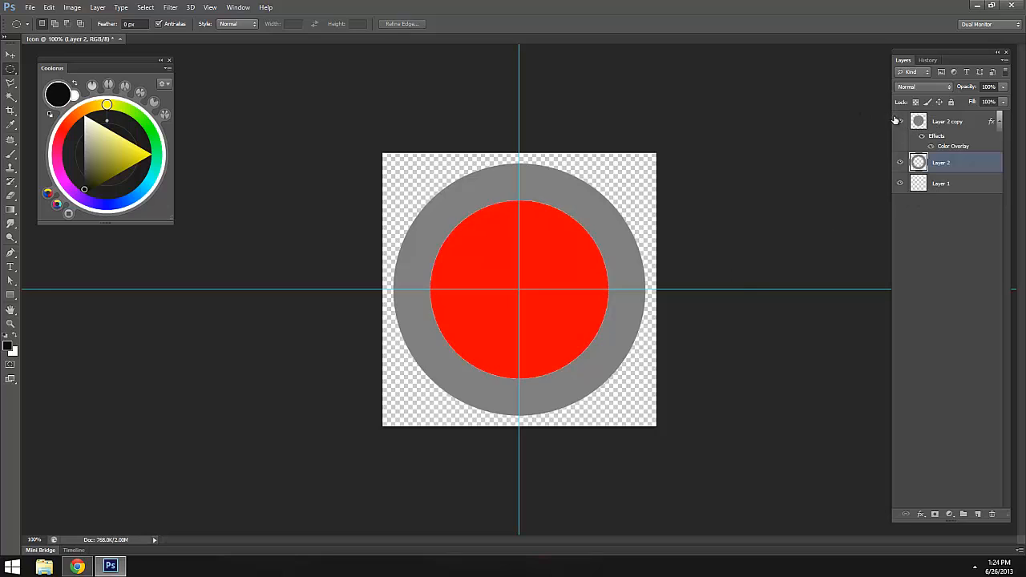
{"action": "left_click", "coordinate": [900, 121]}
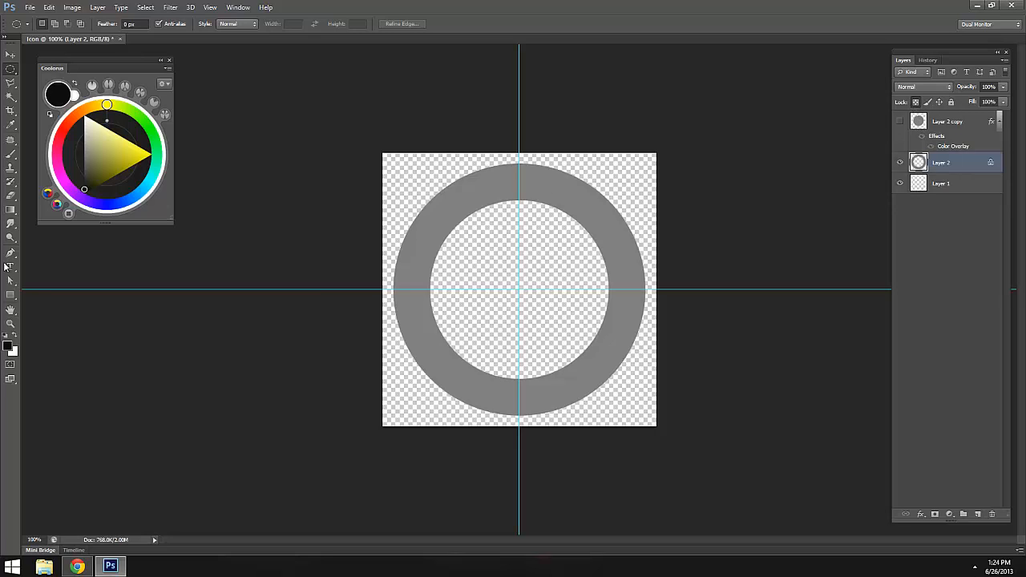
- Set up the Gradient tool with light gray #b8b8b8 as the foreground and dark gray #4b4b4b as the background colour
{"action": "left_click", "coordinate": [11, 210]}
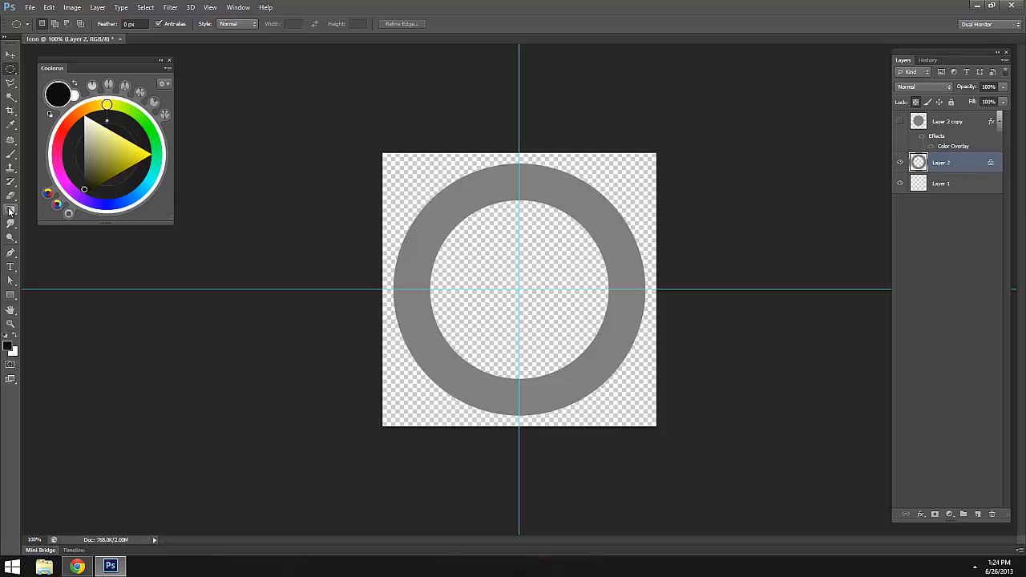
{"action": "left_click", "coordinate": [7, 349]}
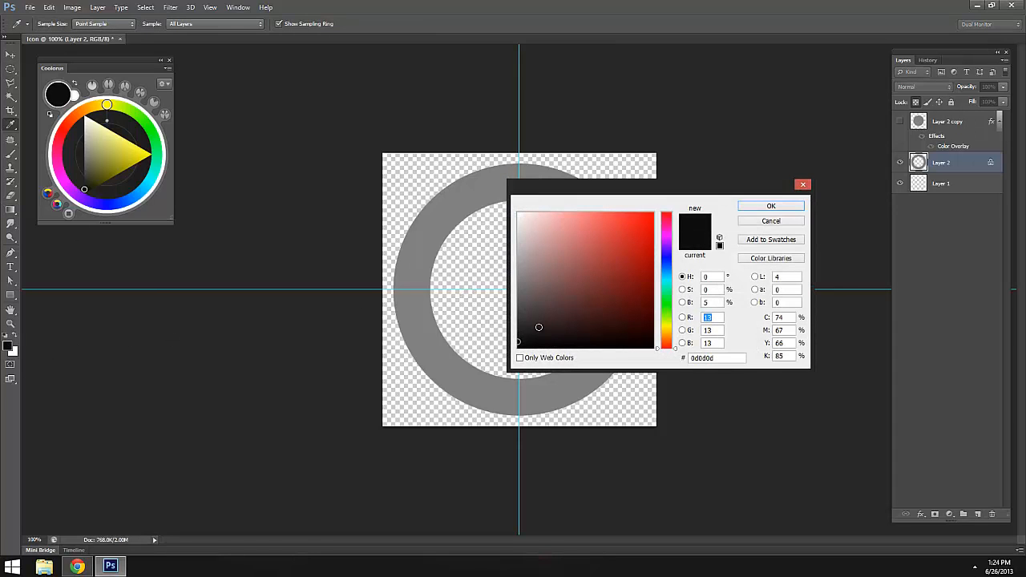
{"action": "left_click", "coordinate": [519, 317]}
{"action": "left_click_drag", "start_coordinate": [471, 311], "coordinate": [448, 305]}
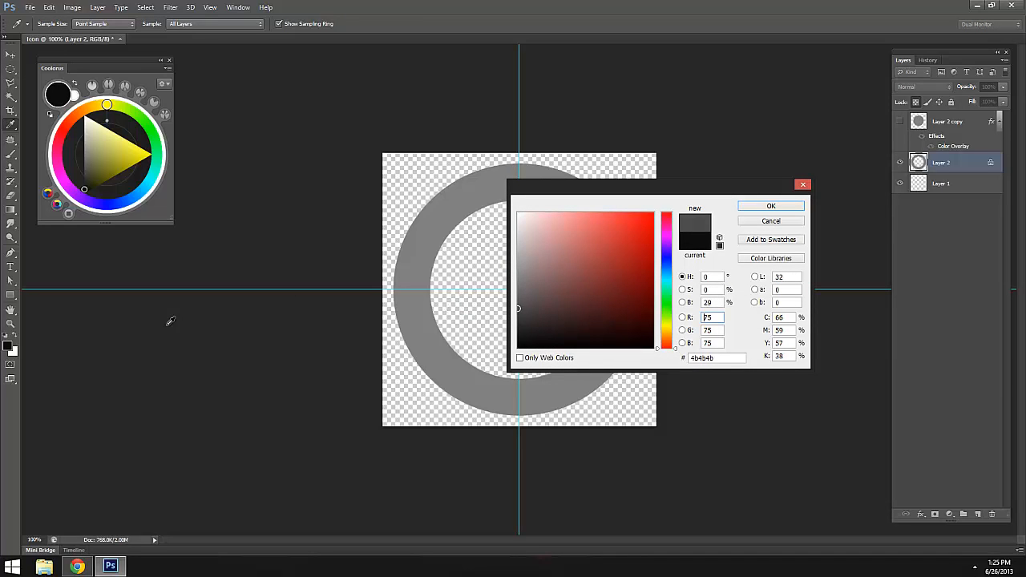
{"action": "left_click", "coordinate": [771, 206]}
{"action": "left_click", "coordinate": [14, 336]}
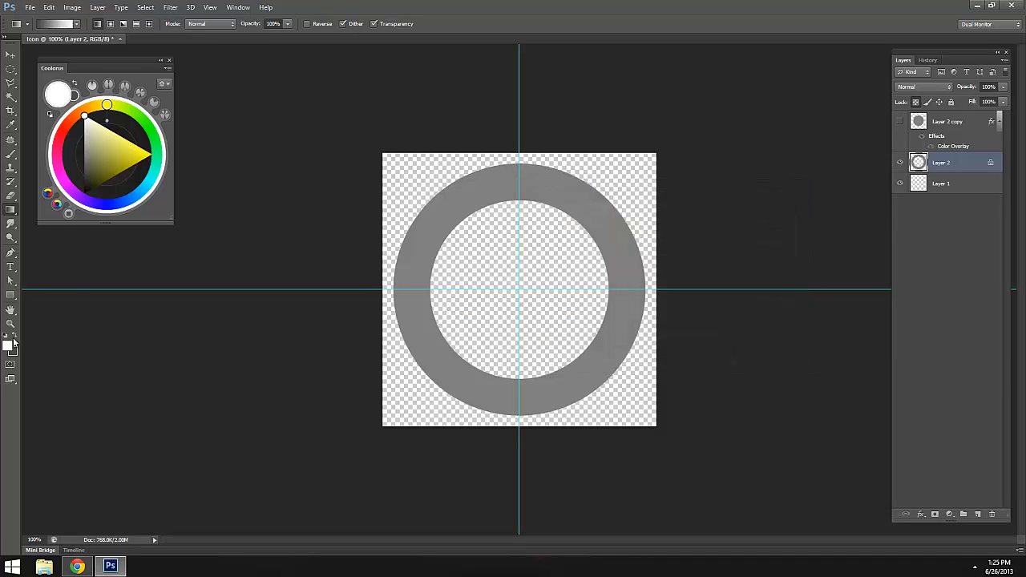
{"action": "left_click", "coordinate": [9, 344]}
{"action": "left_click_drag", "start_coordinate": [463, 284], "coordinate": [475, 250]}
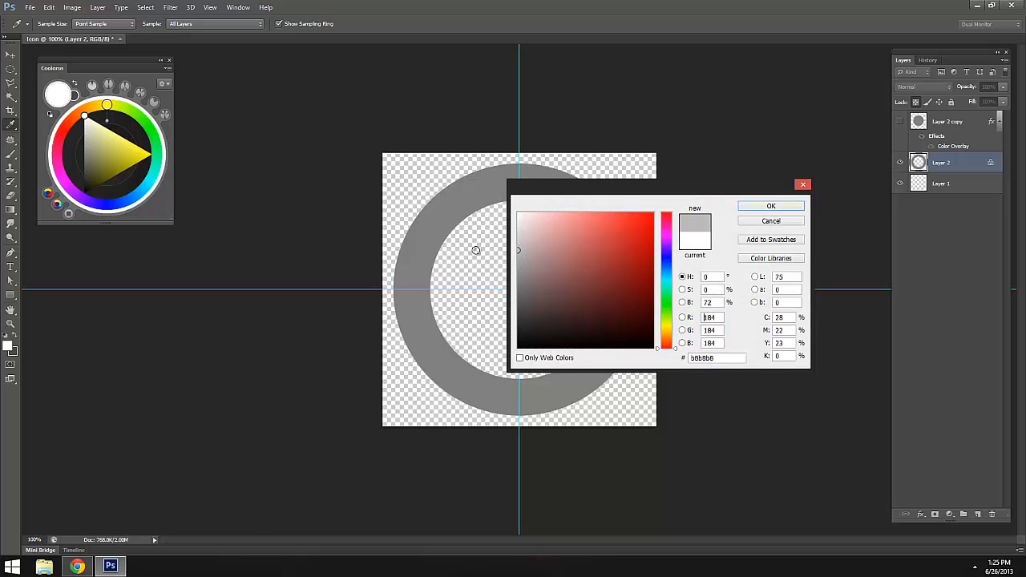
{"action": "left_click", "coordinate": [772, 206]}
- Fill the ring on Layer 2 with a vertical linear gradient running from light gray at its top edge to dark gray at its bottom edge
{"action": "key", "text": "g"}
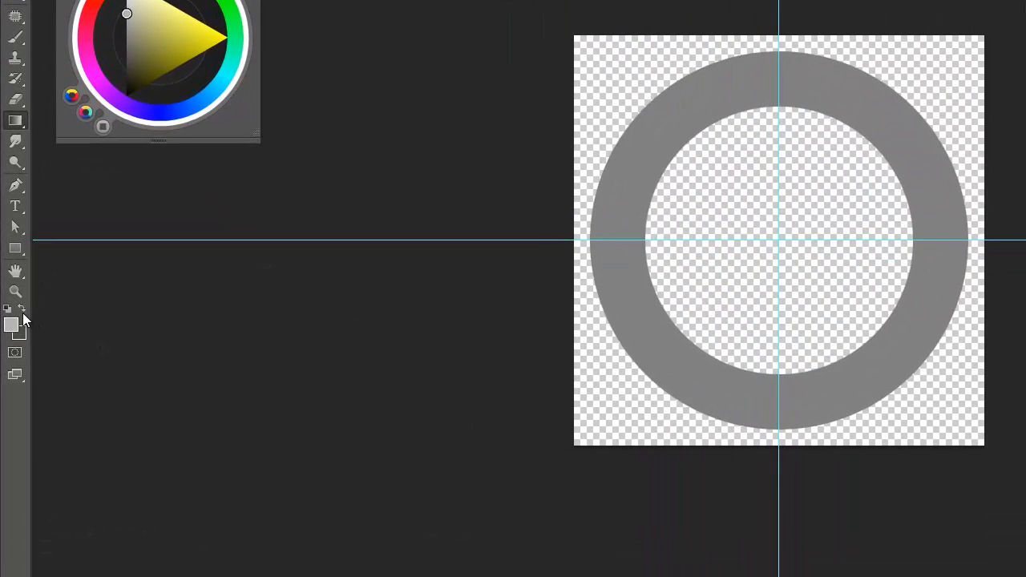
{"action": "left_click", "coordinate": [16, 334]}
{"action": "left_click", "coordinate": [23, 308]}
{"action": "left_click_drag", "start_coordinate": [778, 51], "coordinate": [781, 433]}
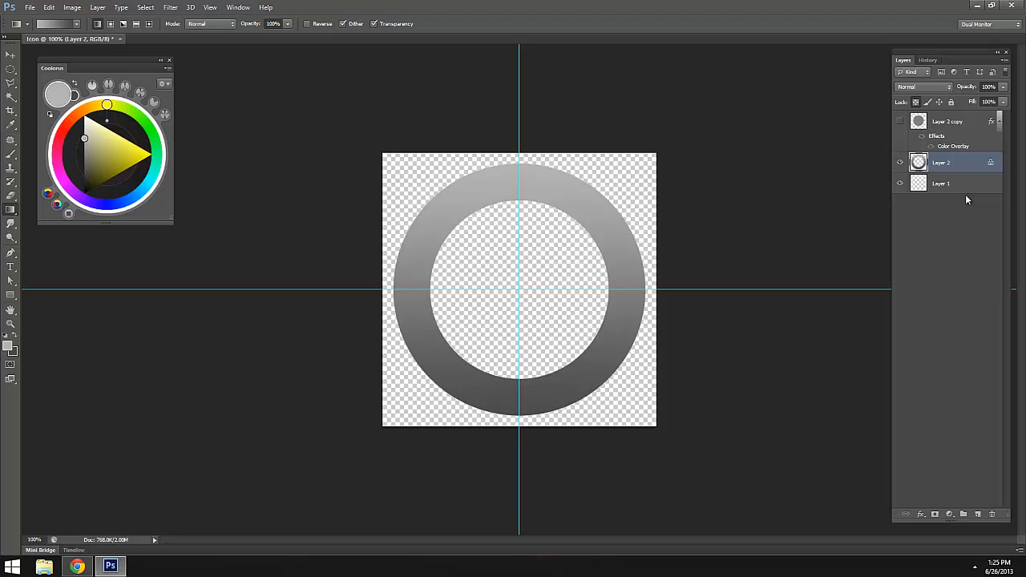
- Duplicate the gradient ring, scale the copy to about 92% around its centre and flip it vertically
{"action": "key", "text": "ctrl+j"}
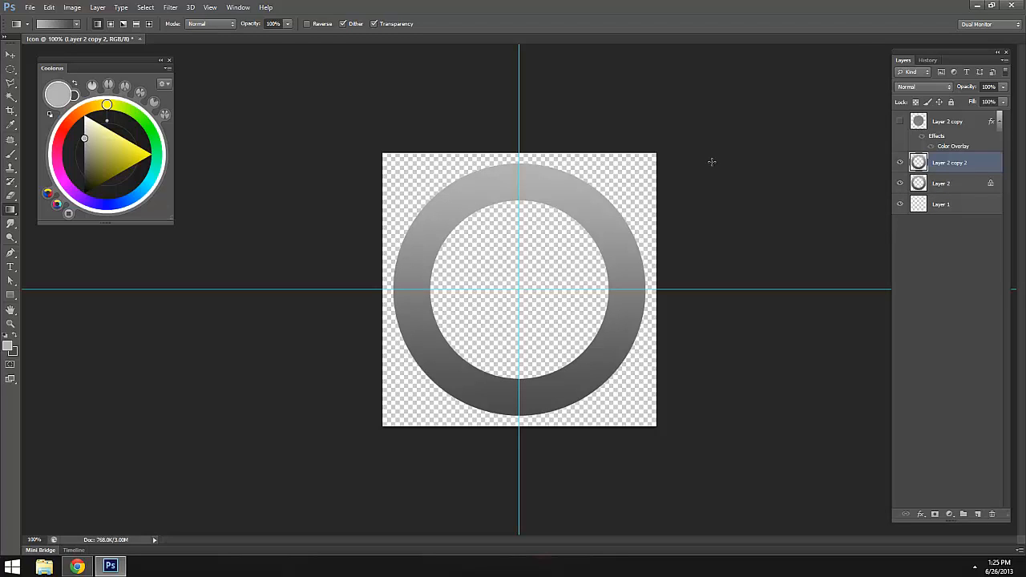
{"action": "key", "text": "ctrl+t"}
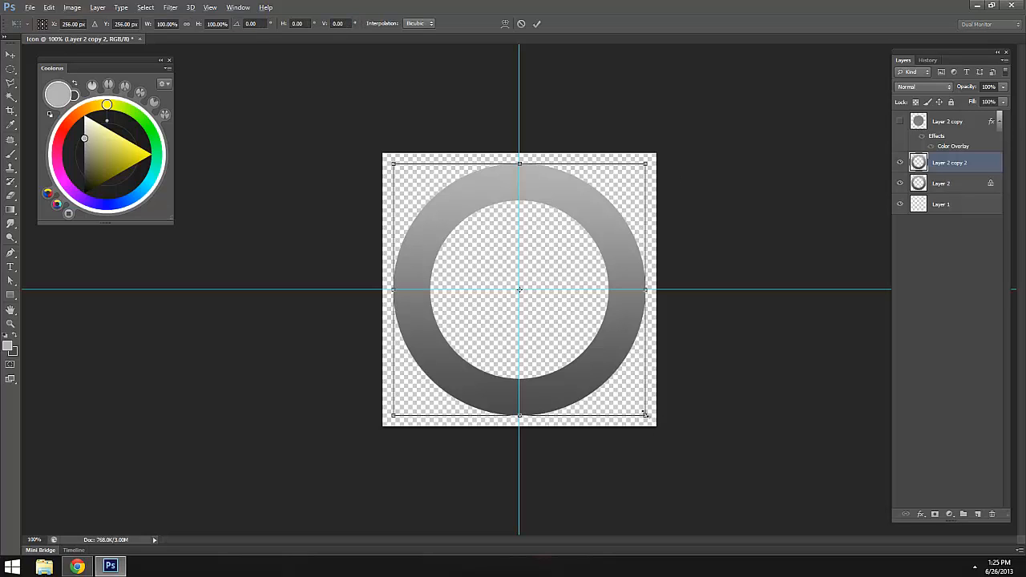
{"action": "left_click_drag", "start_coordinate": [645, 417], "coordinate": [346, 113]}
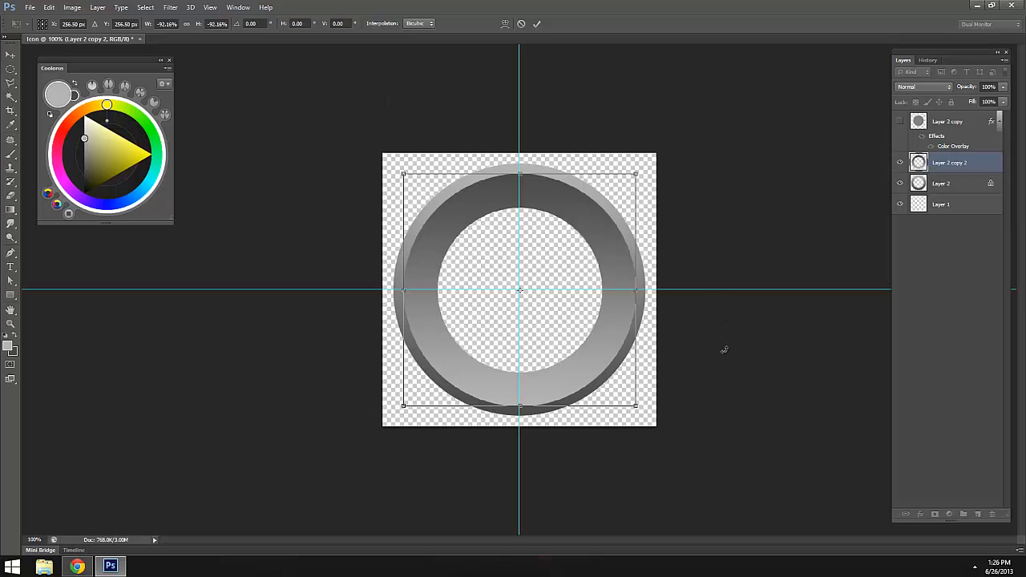
{"action": "key", "text": "ctrl+z"}
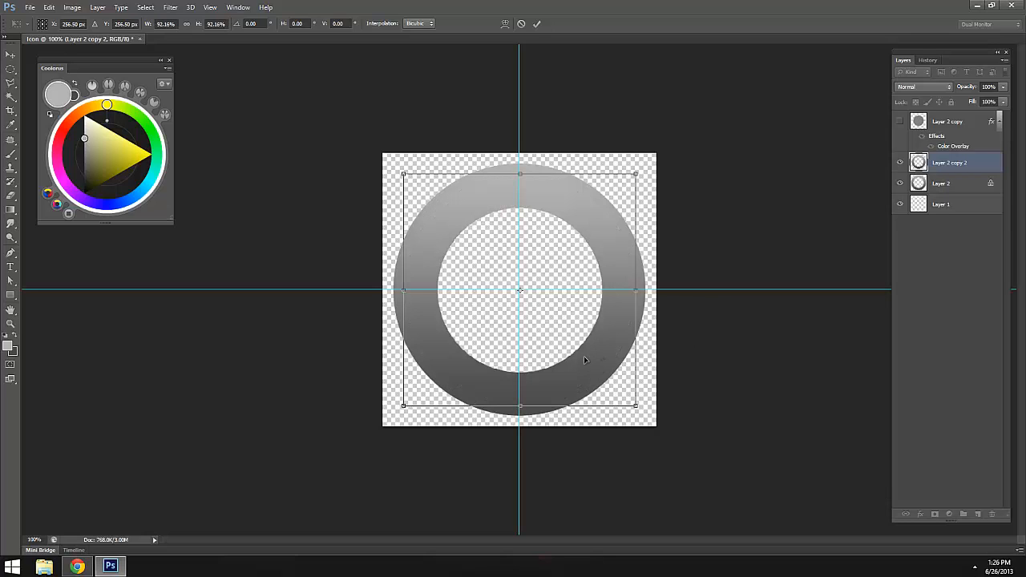
{"action": "right_click", "coordinate": [552, 378]}
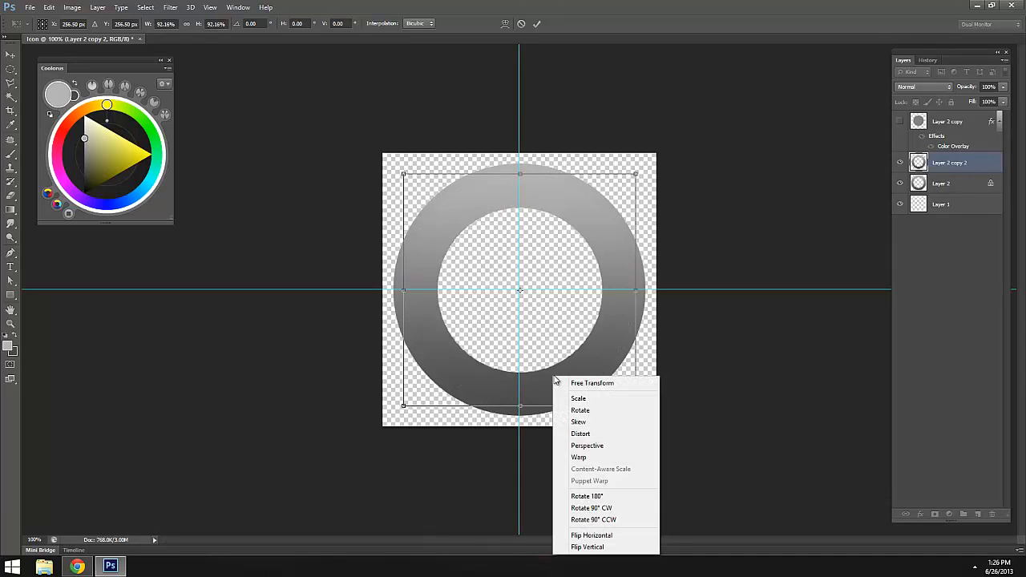
{"action": "left_click", "coordinate": [603, 548]}
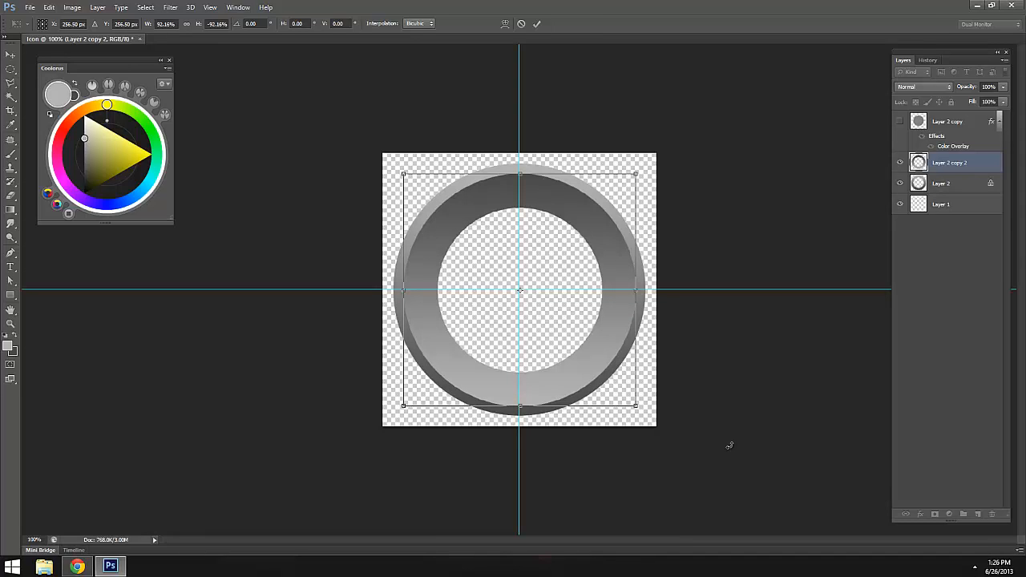
{"action": "key", "text": "Return"}
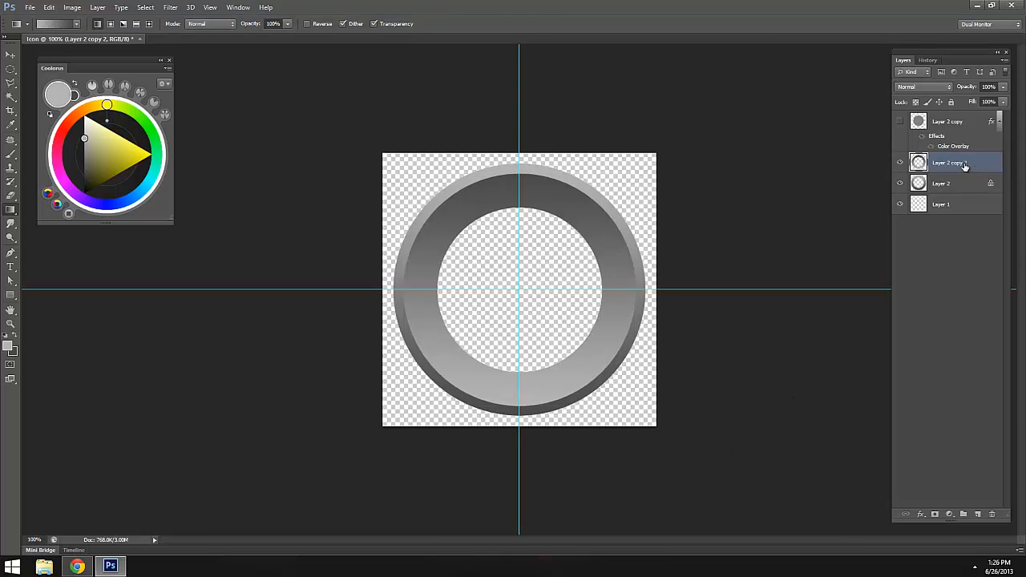
- Move the flipped ring copy below Layer 2, then show the red circle layer and place it beneath both rings
{"action": "left_click_drag", "start_coordinate": [964, 163], "coordinate": [963, 195]}
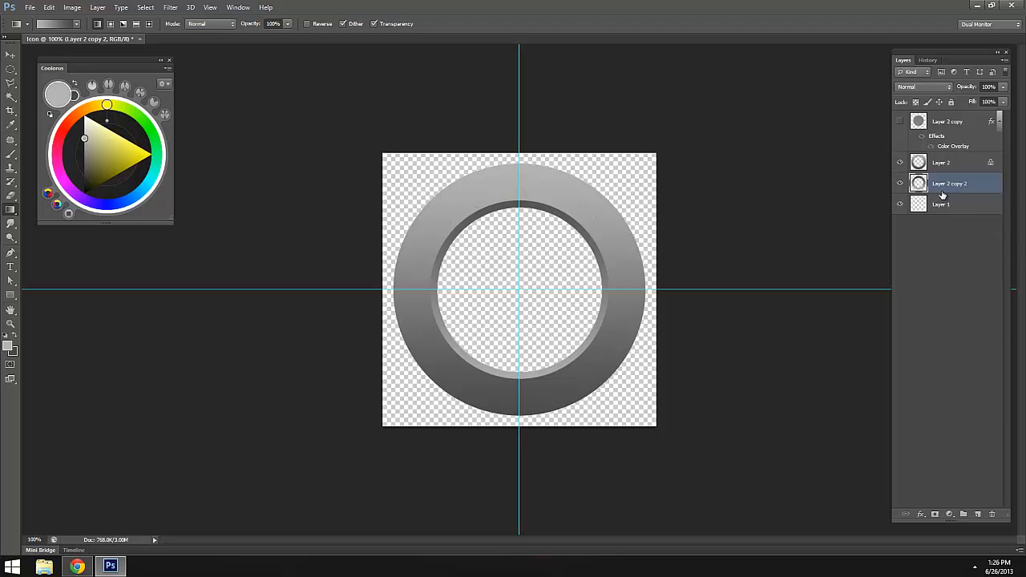
{"action": "left_click", "coordinate": [957, 125]}
{"action": "left_click", "coordinate": [896, 121]}
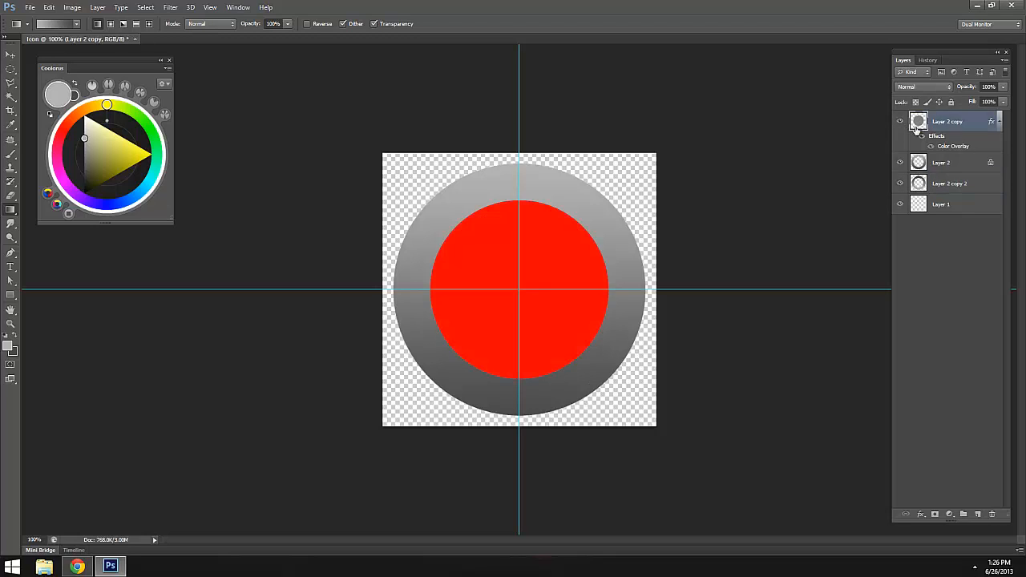
{"action": "left_click_drag", "start_coordinate": [956, 122], "coordinate": [960, 193]}
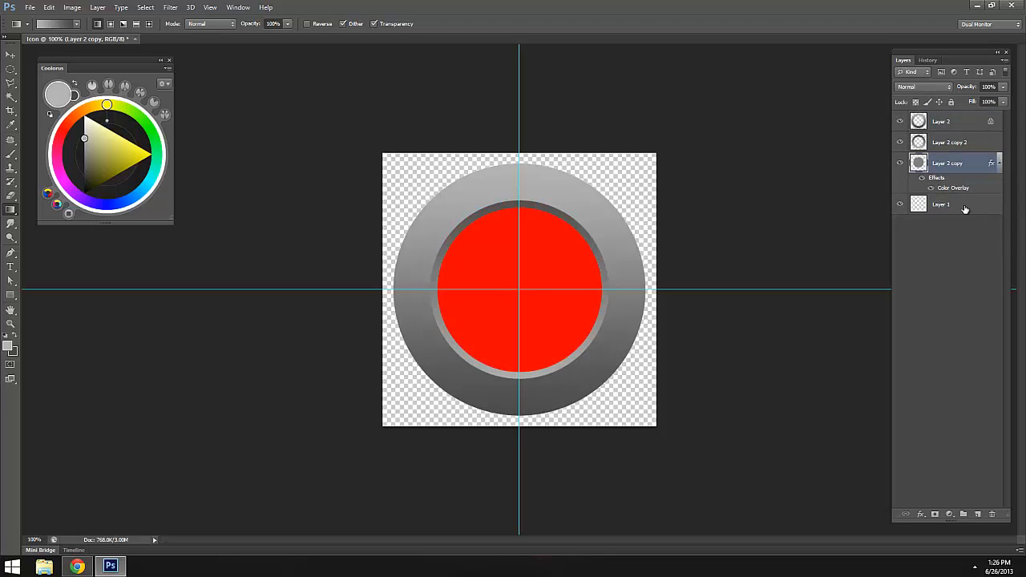
- Rename Layer 2 as "outer ring", the flipped ring copy as "inner ring" and the red circle layer as "base"
{"action": "double_click", "coordinate": [943, 122]}
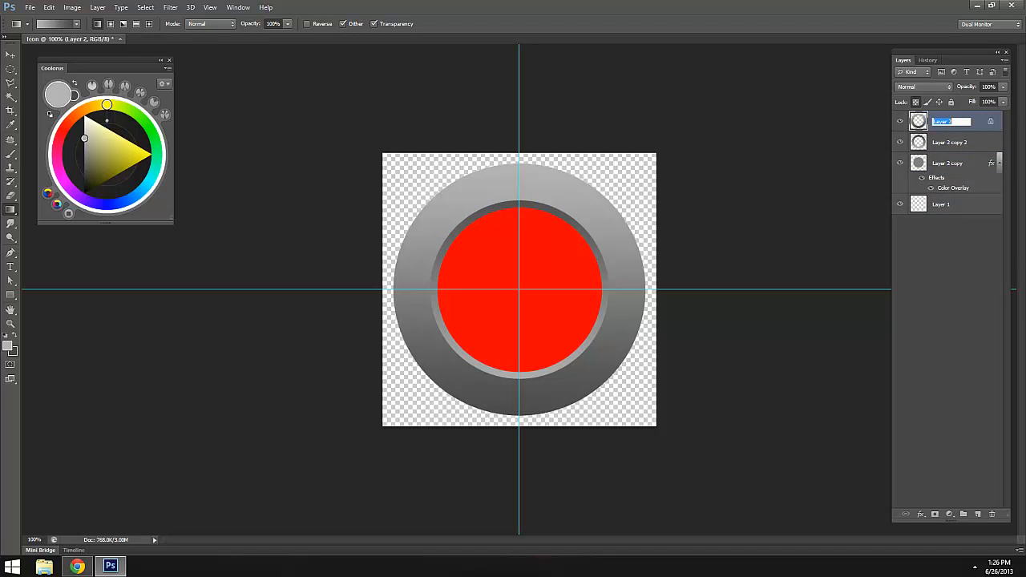
{"action": "type", "text": "outer ring"}
{"action": "key", "text": "Return"}
{"action": "double_click", "coordinate": [951, 143]}
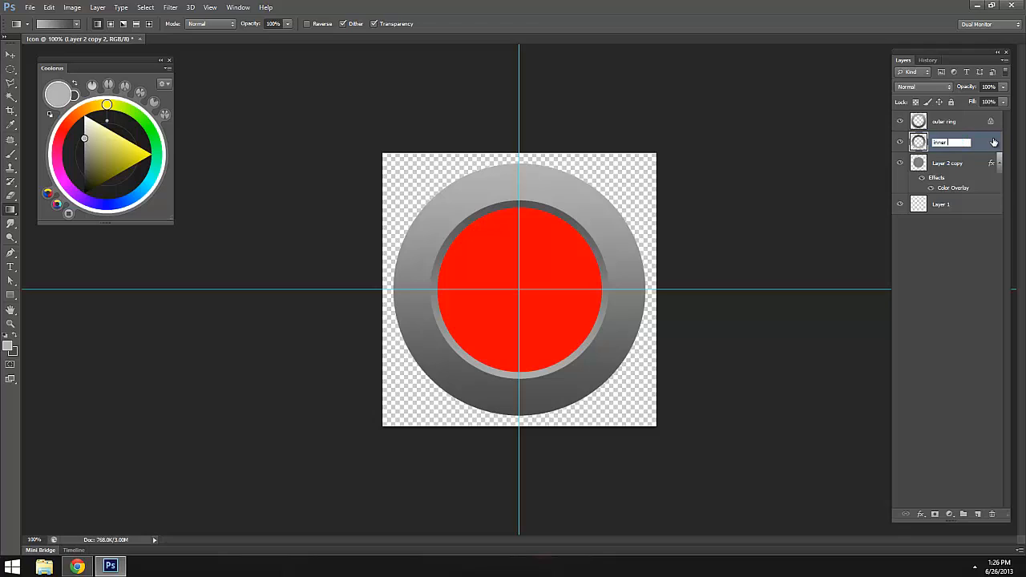
{"action": "type", "text": "ing"}
{"action": "key", "text": "Return"}
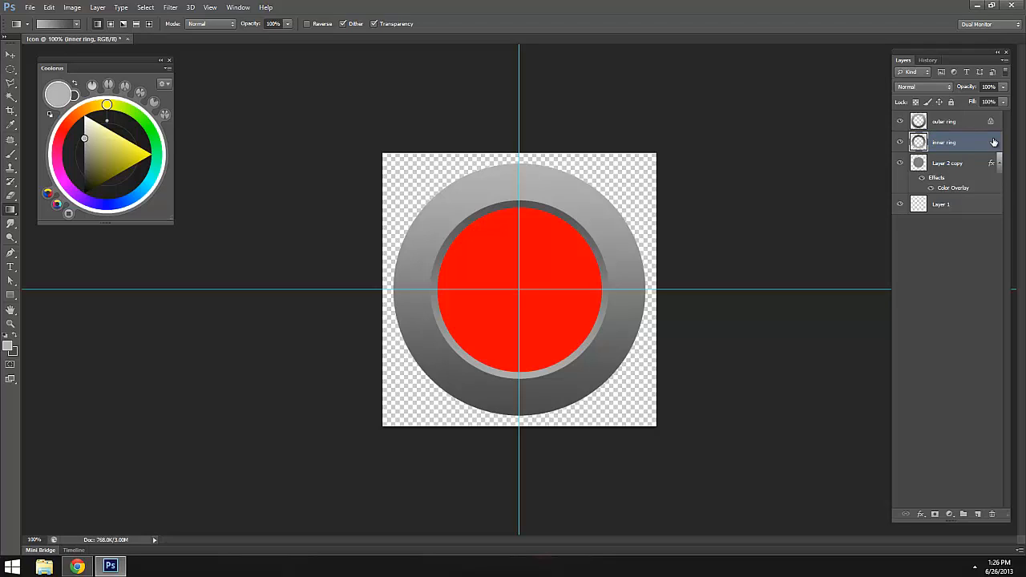
{"action": "double_click", "coordinate": [958, 164]}
{"action": "type", "text": "base"}
{"action": "key", "text": "Return"}
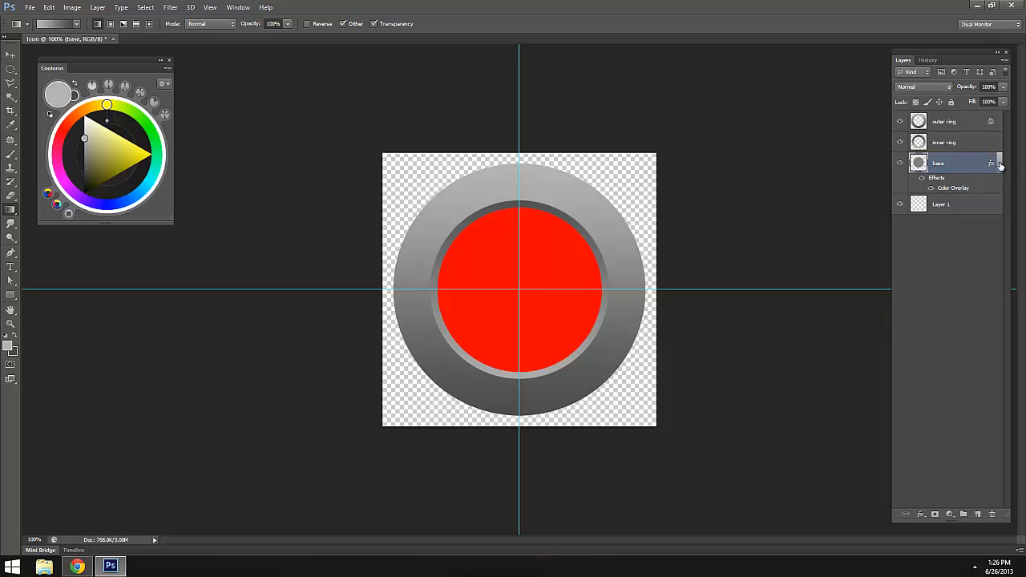
- Collapse the base layer's effects, hide that layer and turn off the guides on the canvas
{"action": "left_click", "coordinate": [999, 163]}
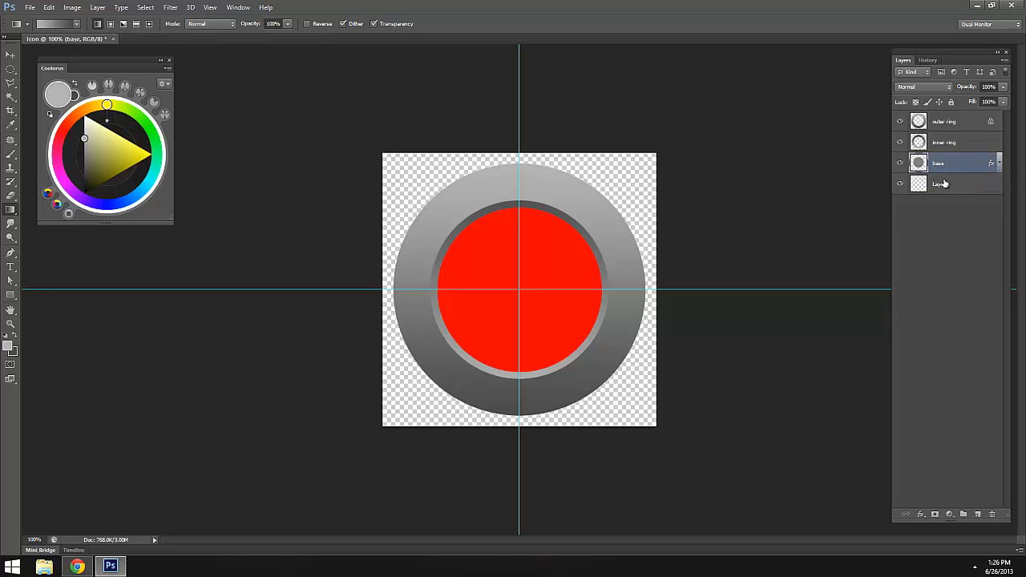
{"action": "left_click", "coordinate": [899, 163]}
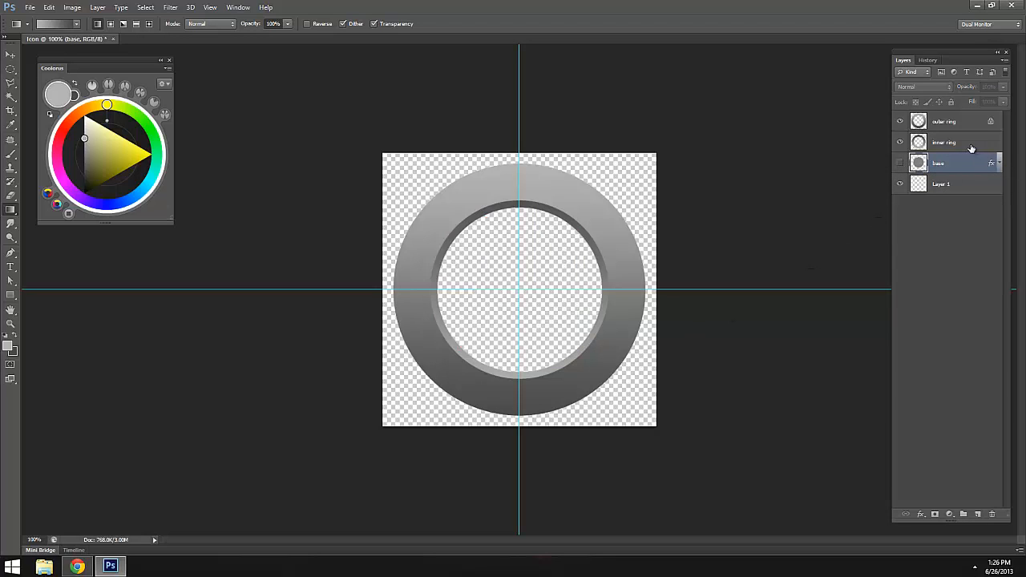
{"action": "left_click", "coordinate": [10, 55]}
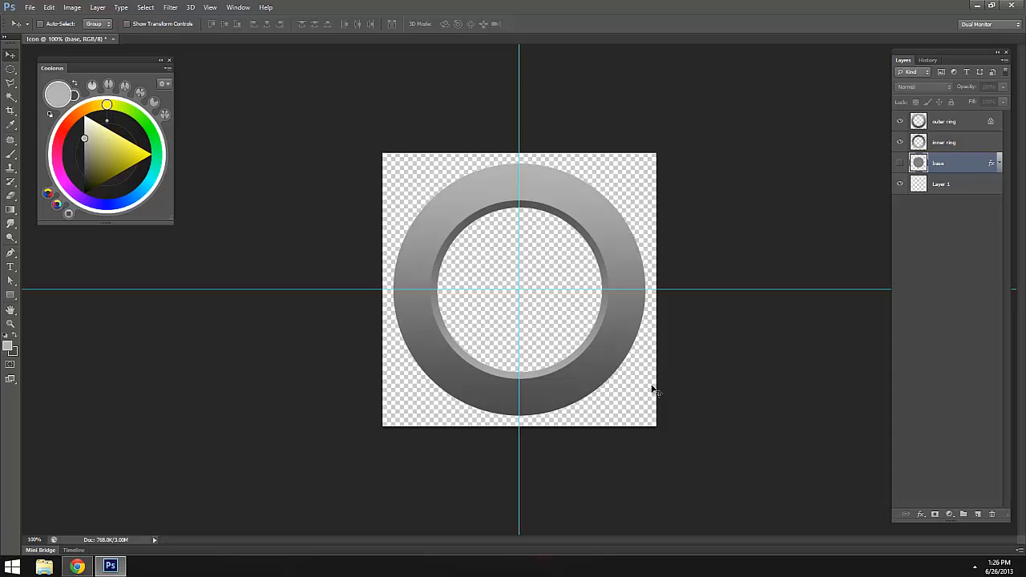
{"action": "key", "text": "ctrl+semicolon"}
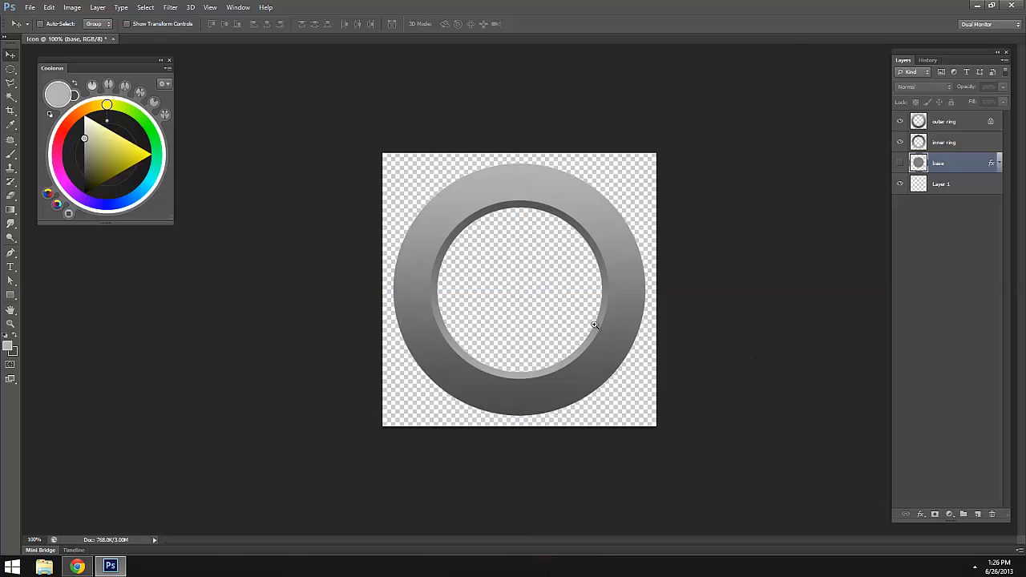
{"action": "left_click", "coordinate": [535, 288], "text": "ctrl"}
{"action": "left_click", "coordinate": [589, 332], "text": "alt"}
- With the outer ring layer selected, examine the highlights and shadows on the reference Android icon's ring, then close the image
{"action": "left_click", "coordinate": [946, 123]}
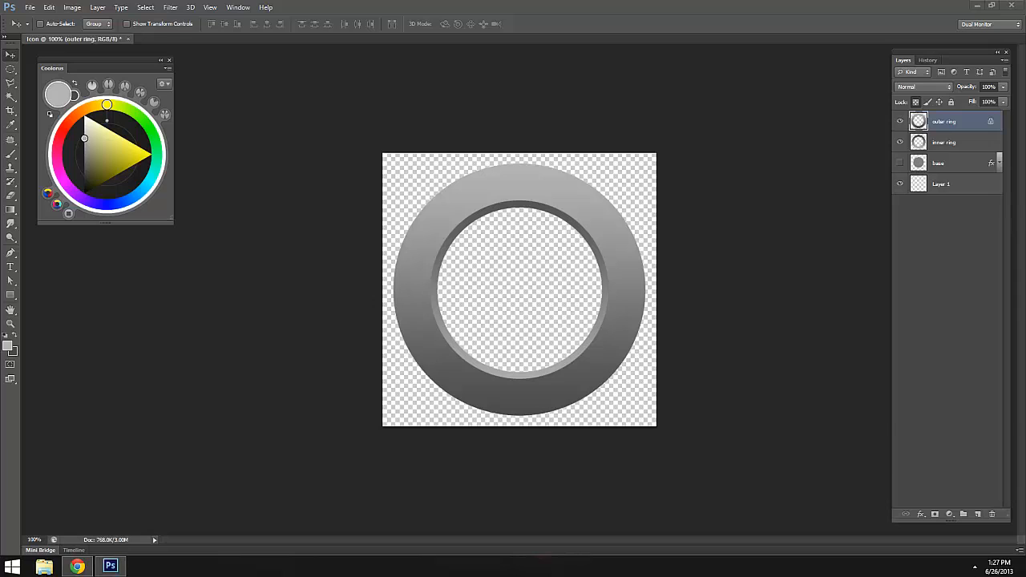
{"action": "left_click_drag", "start_coordinate": [1025, 122], "coordinate": [786, 124]}
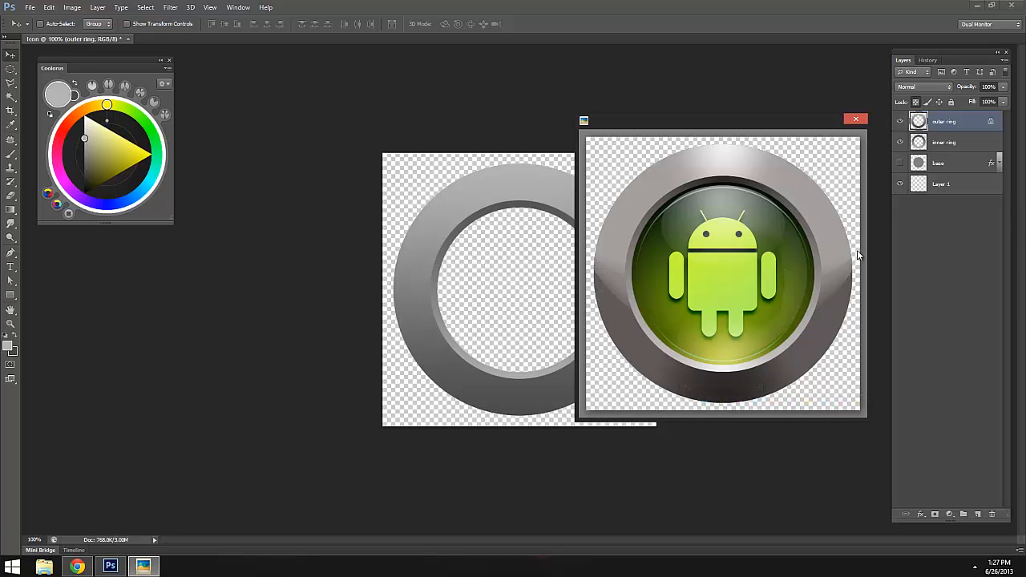
{"action": "mouse_move", "coordinate": [716, 374]}
{"action": "left_click", "coordinate": [857, 120]}
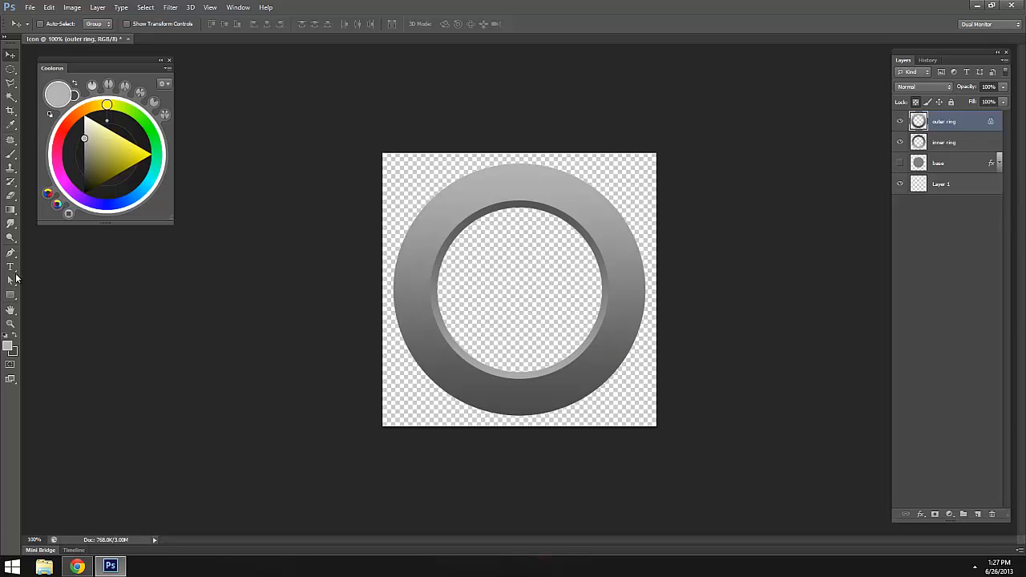
- Set up the Gradient tool with very light gray #e6e6e6 as the foreground colour
{"action": "left_click", "coordinate": [11, 210]}
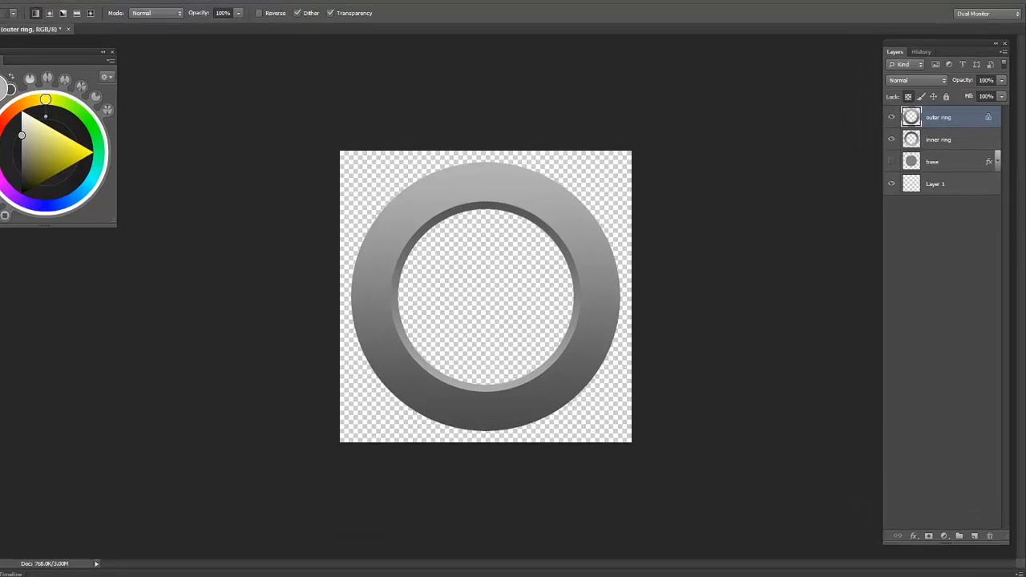
{"action": "left_click", "coordinate": [0, 335]}
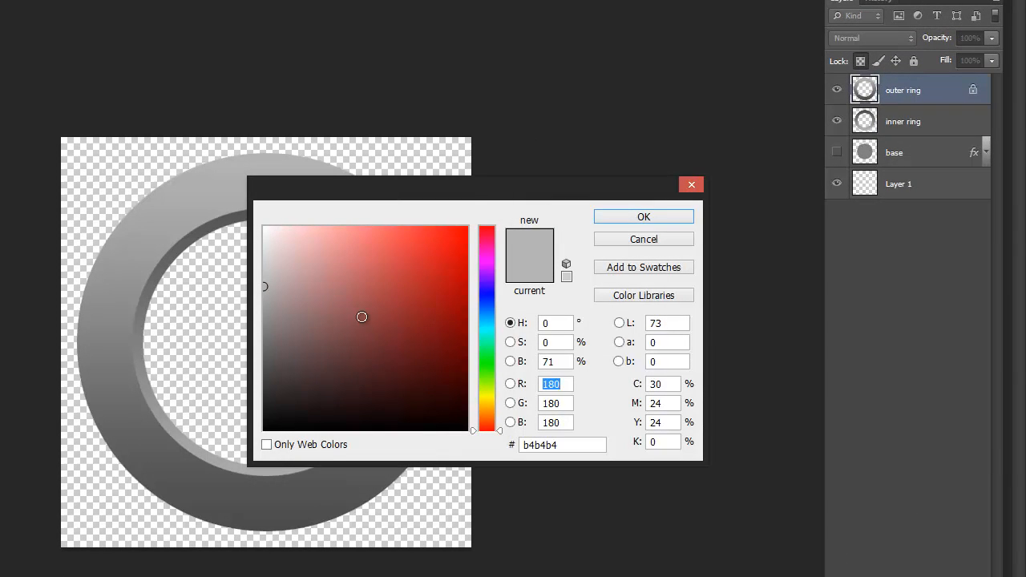
{"action": "left_click_drag", "start_coordinate": [263, 258], "coordinate": [231, 252]}
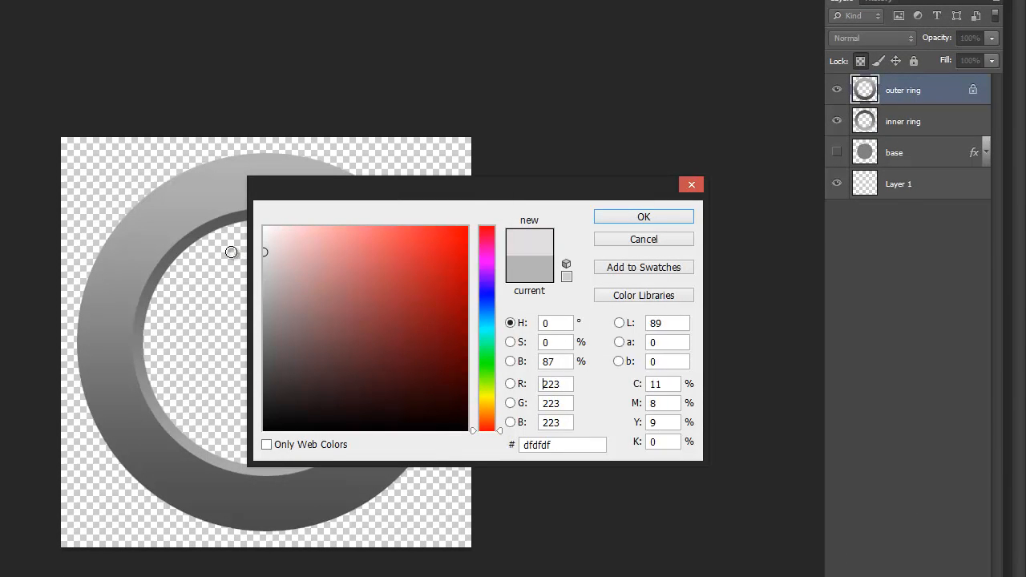
{"action": "left_click", "coordinate": [260, 245]}
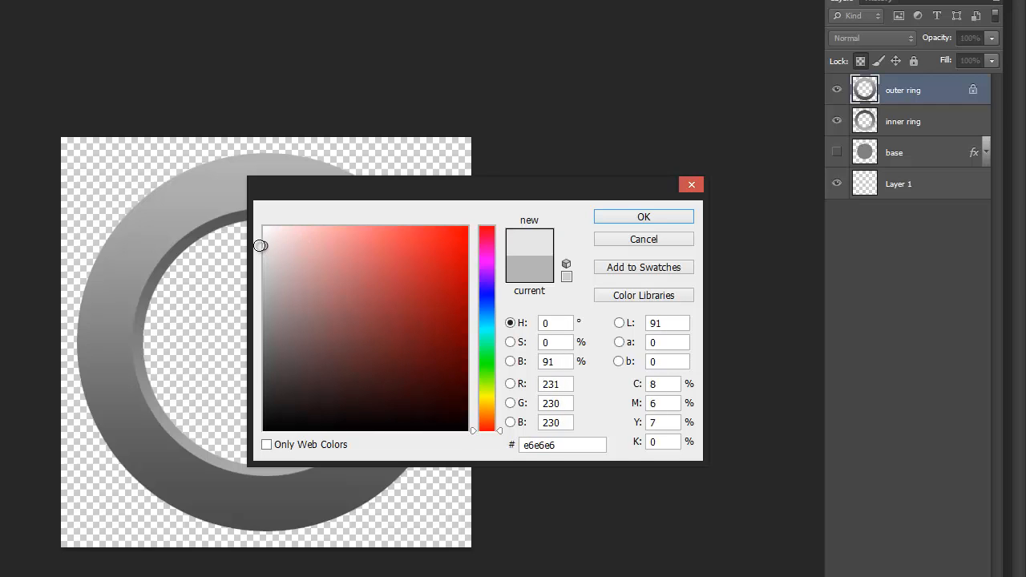
{"action": "left_click", "coordinate": [664, 224]}
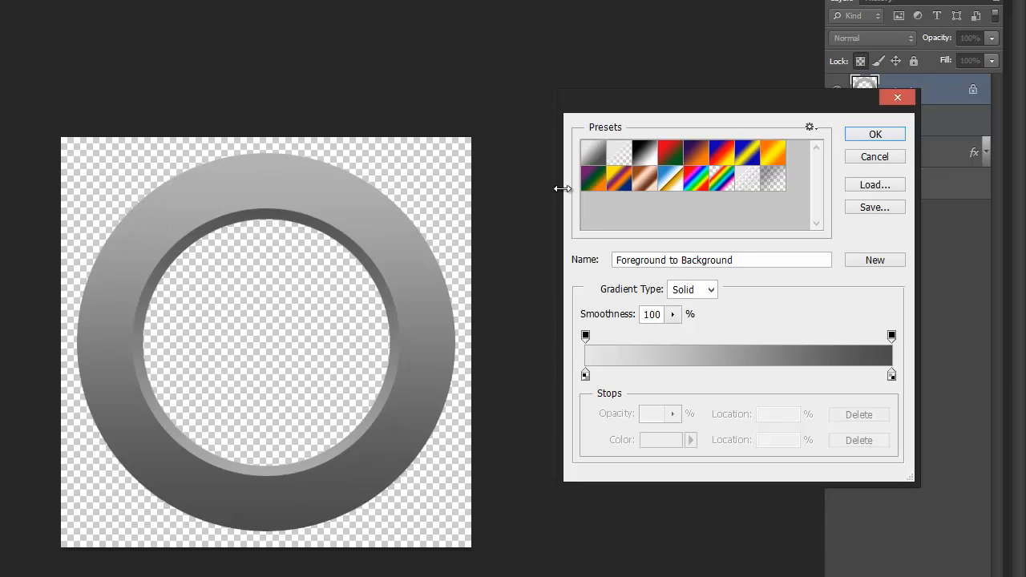
- Set the gradient to the Foreground to Transparent preset
{"action": "left_click", "coordinate": [620, 154]}
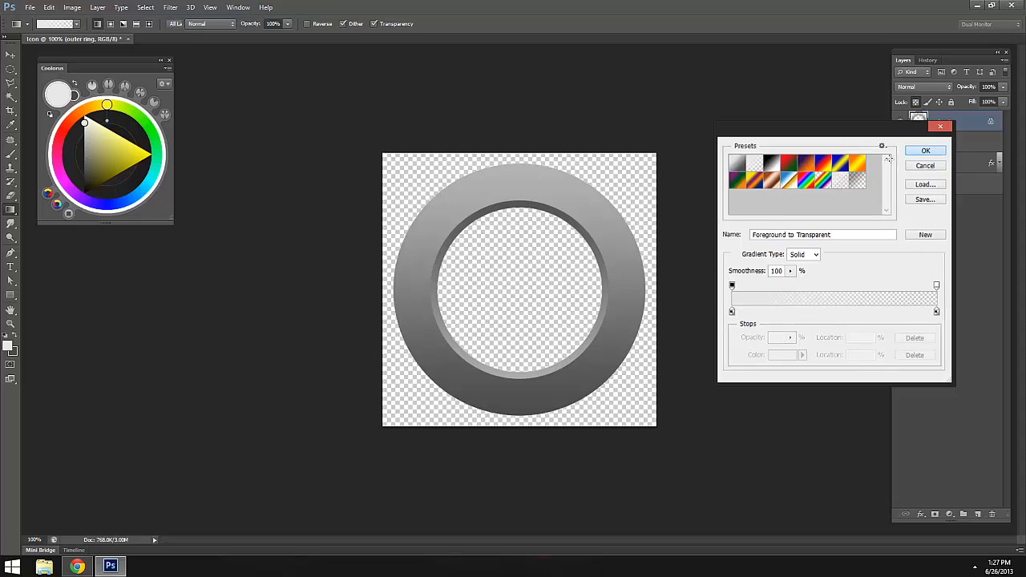
{"action": "left_click", "coordinate": [876, 135]}
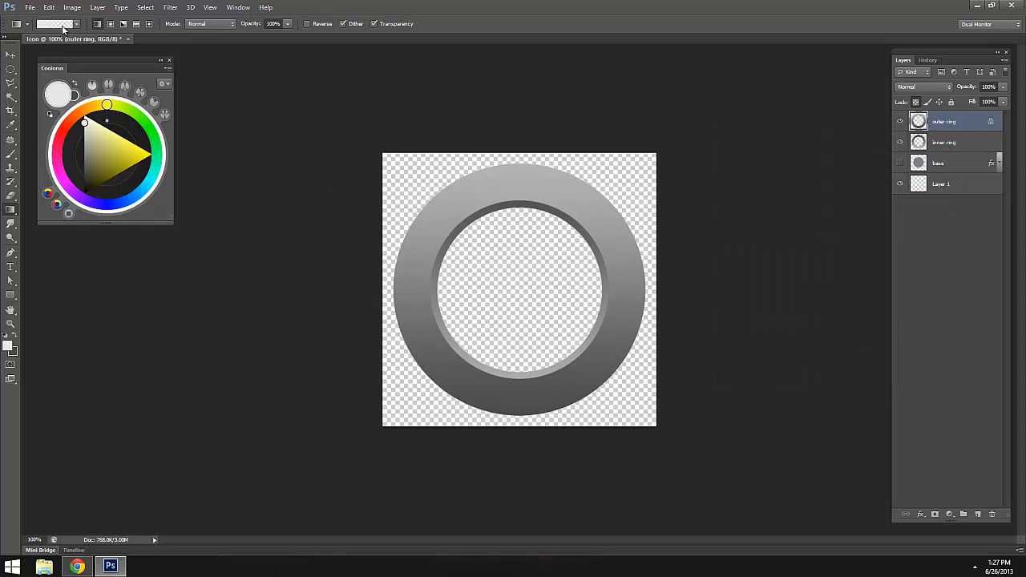
{"action": "left_click", "coordinate": [62, 25]}
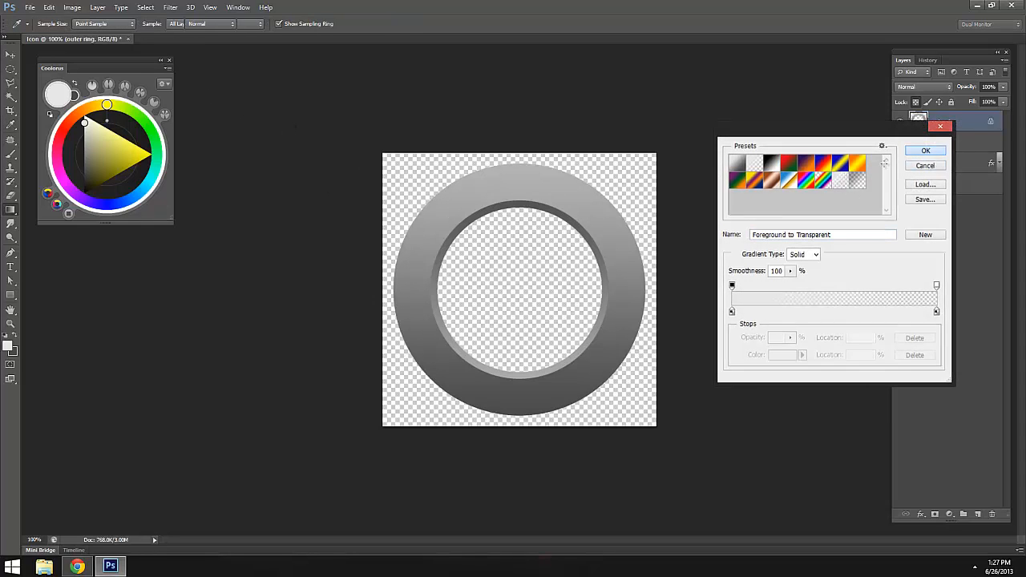
{"action": "left_click", "coordinate": [57, 26]}
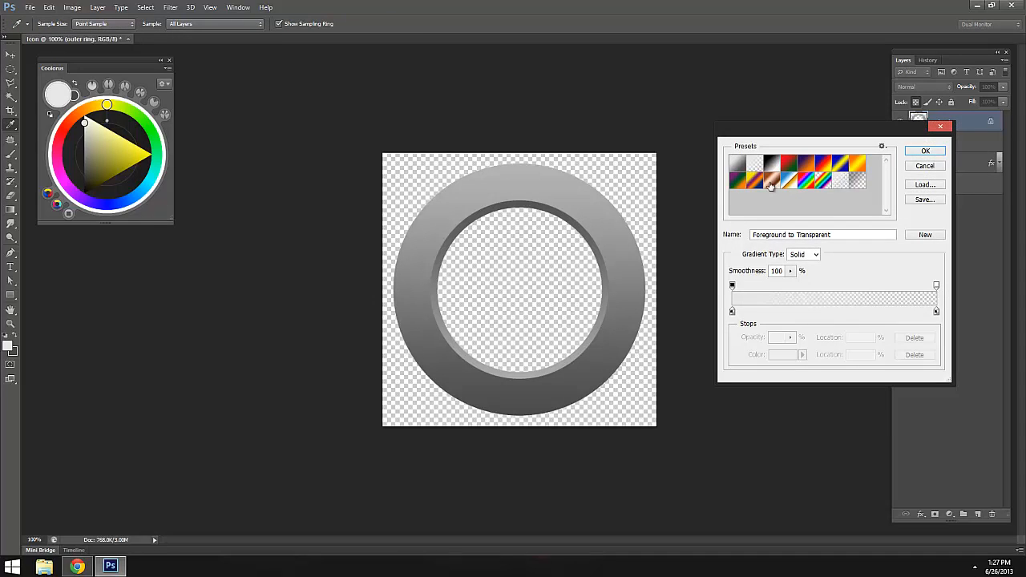
{"action": "left_click", "coordinate": [925, 150]}
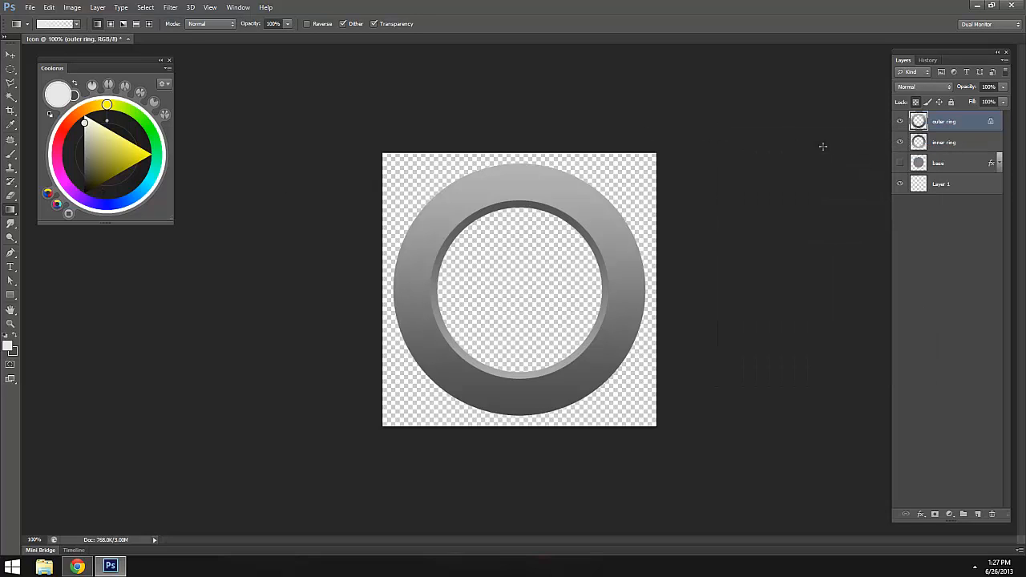
- Add light radial highlights at the outer ring's top centre and the inner ring's bottom centre, locking the inner ring's transparent pixels
{"action": "left_click", "coordinate": [111, 26]}
{"action": "left_click_drag", "start_coordinate": [552, 140], "coordinate": [553, 141]}
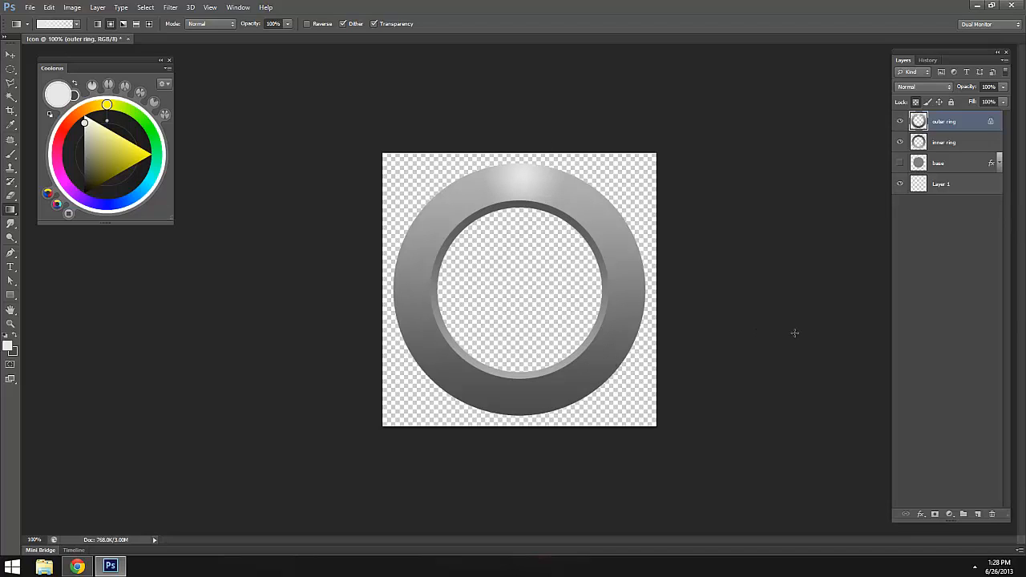
{"action": "left_click", "coordinate": [960, 145]}
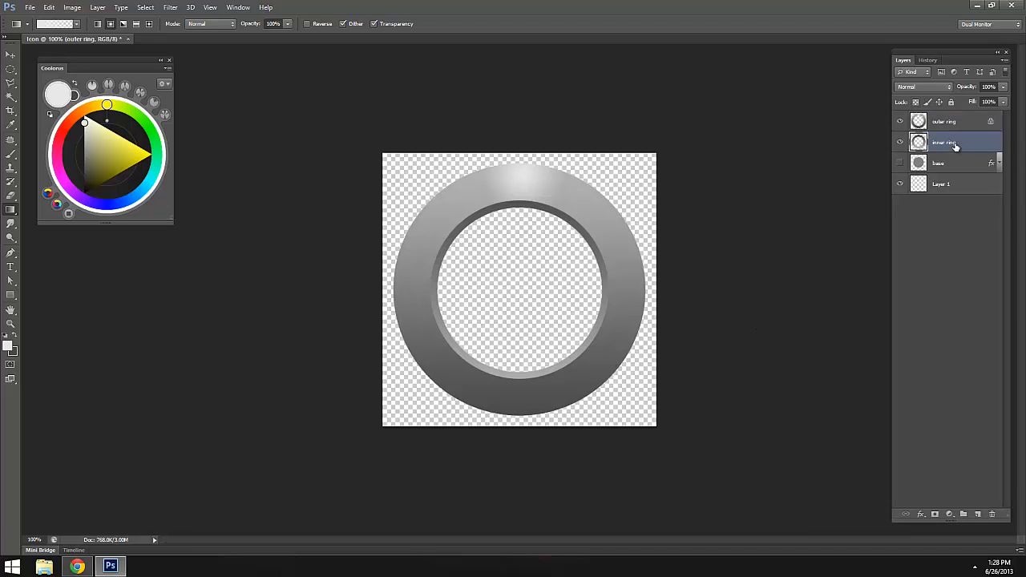
{"action": "left_click", "coordinate": [916, 101]}
{"action": "left_click_drag", "start_coordinate": [568, 357], "coordinate": [571, 360]}
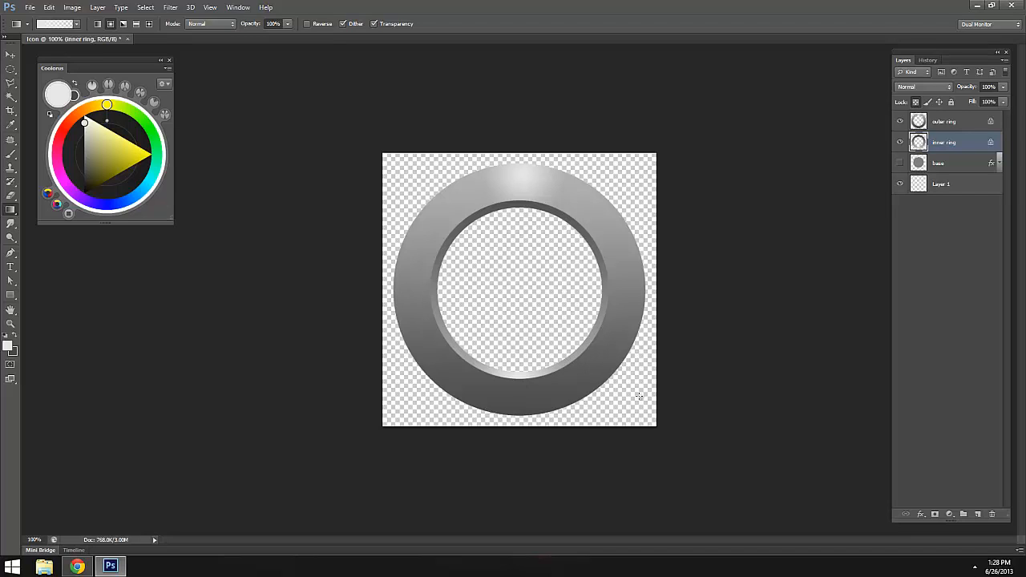
- Select the outer ring layer and swap the foreground and background colours
{"action": "left_click", "coordinate": [957, 124]}
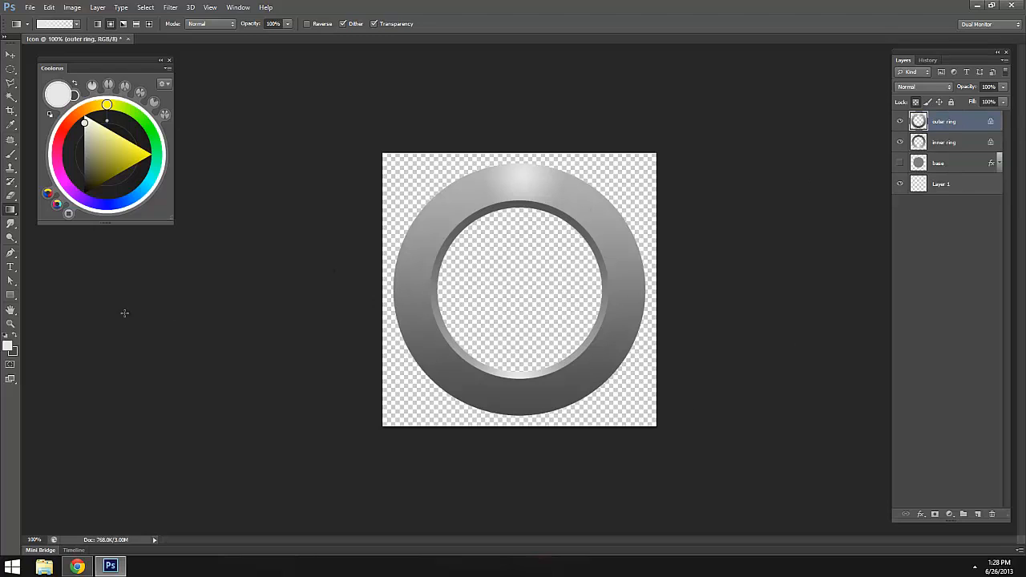
{"action": "left_click", "coordinate": [16, 339]}
- Try a radial shadow in near-black #1c1c1c at the bottom centre of the outer ring and undo it
{"action": "left_click", "coordinate": [8, 344]}
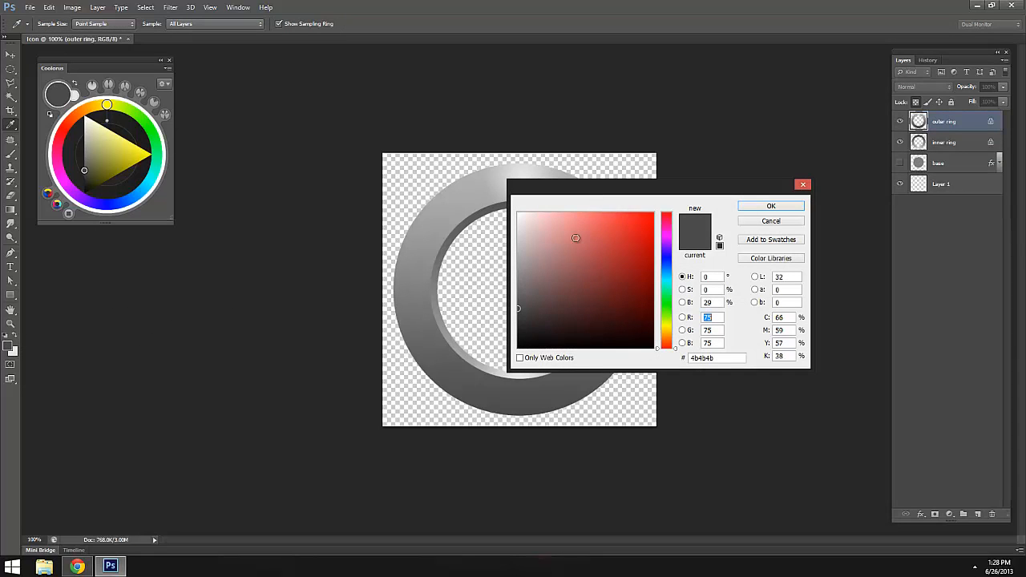
{"action": "left_click", "coordinate": [513, 324]}
{"action": "left_click_drag", "start_coordinate": [509, 324], "coordinate": [503, 333]}
{"action": "left_click", "coordinate": [771, 206]}
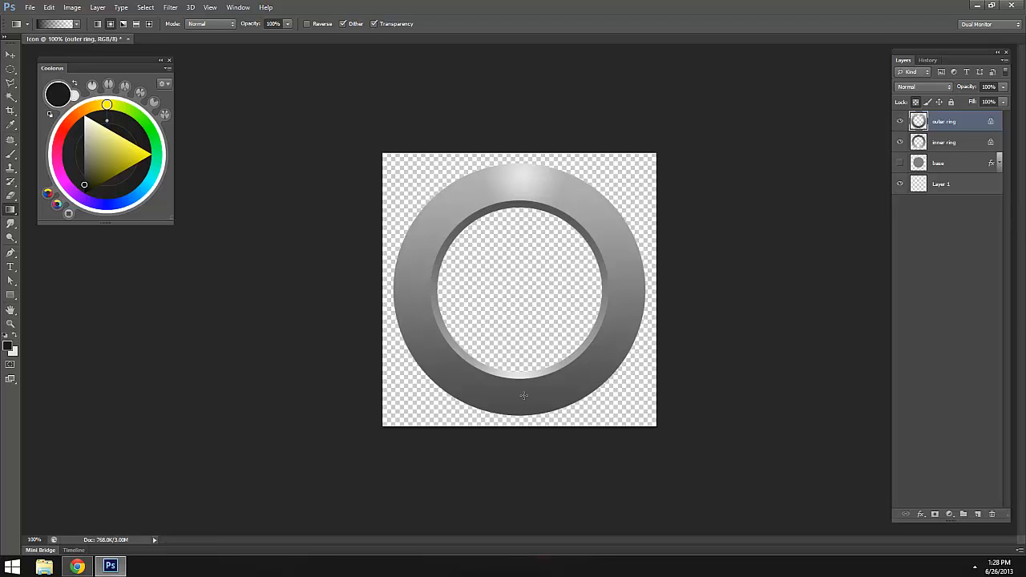
{"action": "left_click_drag", "start_coordinate": [613, 417], "coordinate": [663, 443]}
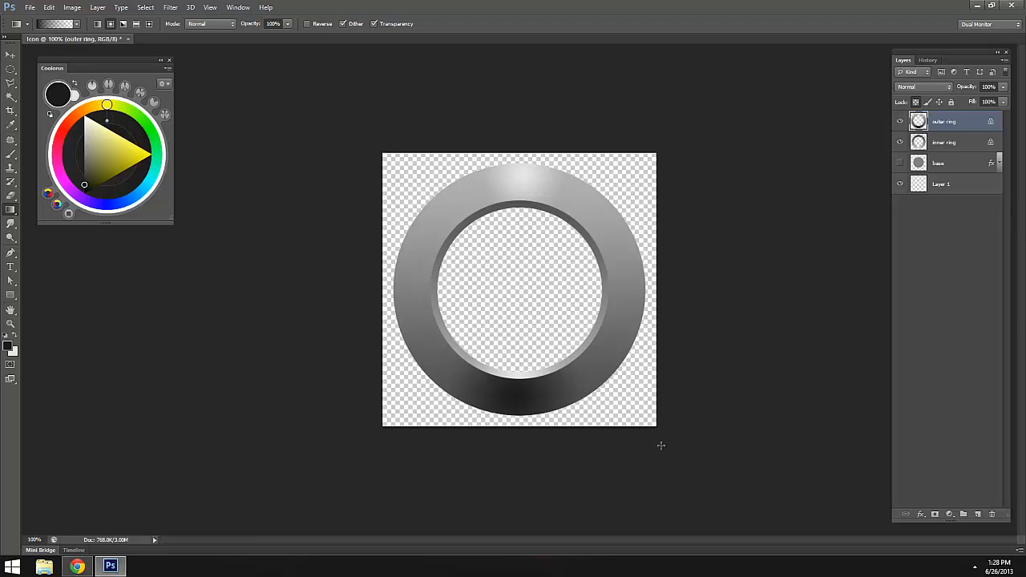
{"action": "key", "text": "ctrl+z"}
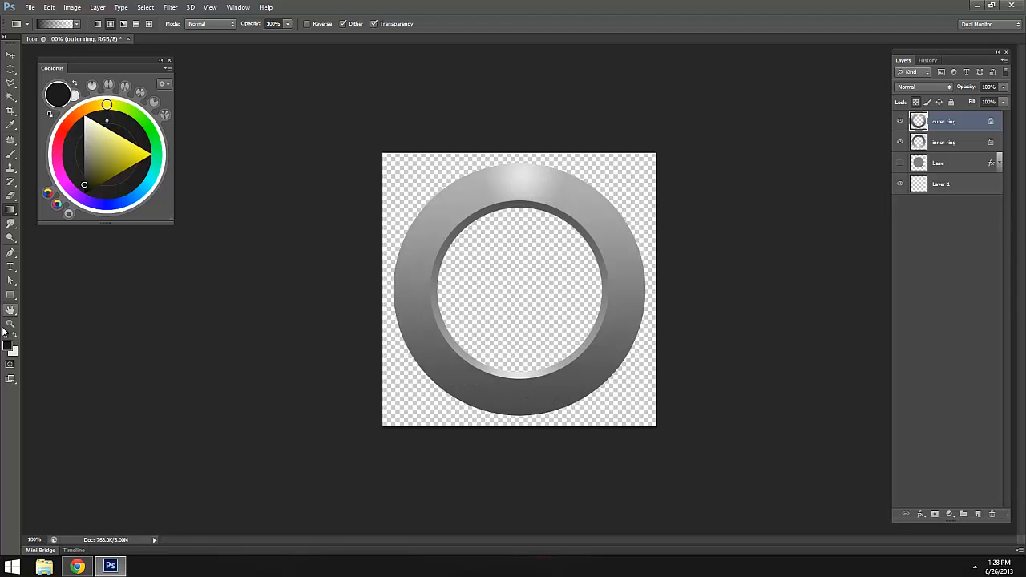
- Set the foreground colour to #2f2f2f and add a radial shadow at the bottom centre of the outer ring
{"action": "left_click", "coordinate": [9, 345]}
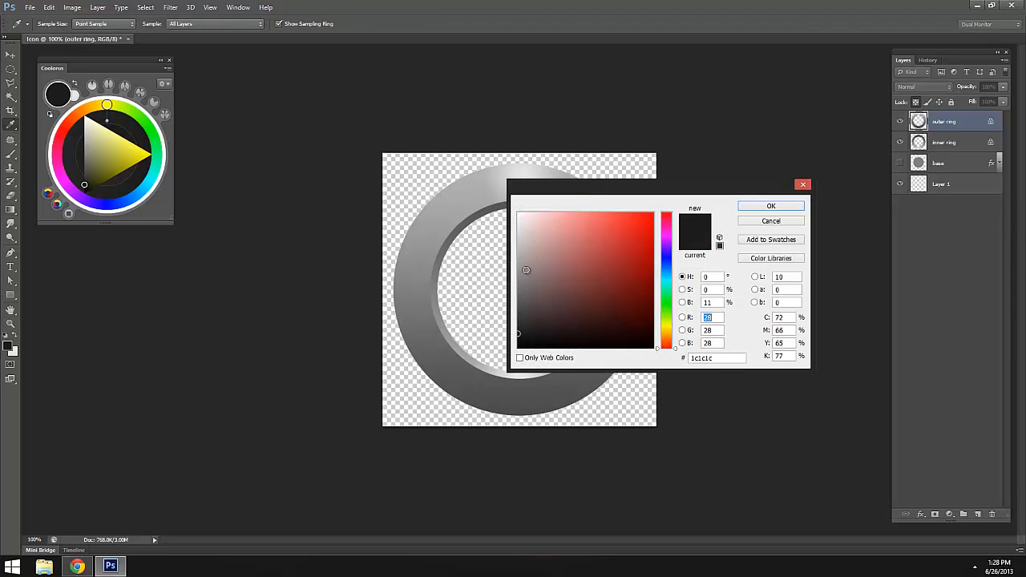
{"action": "left_click", "coordinate": [518, 324]}
{"action": "left_click", "coordinate": [762, 206]}
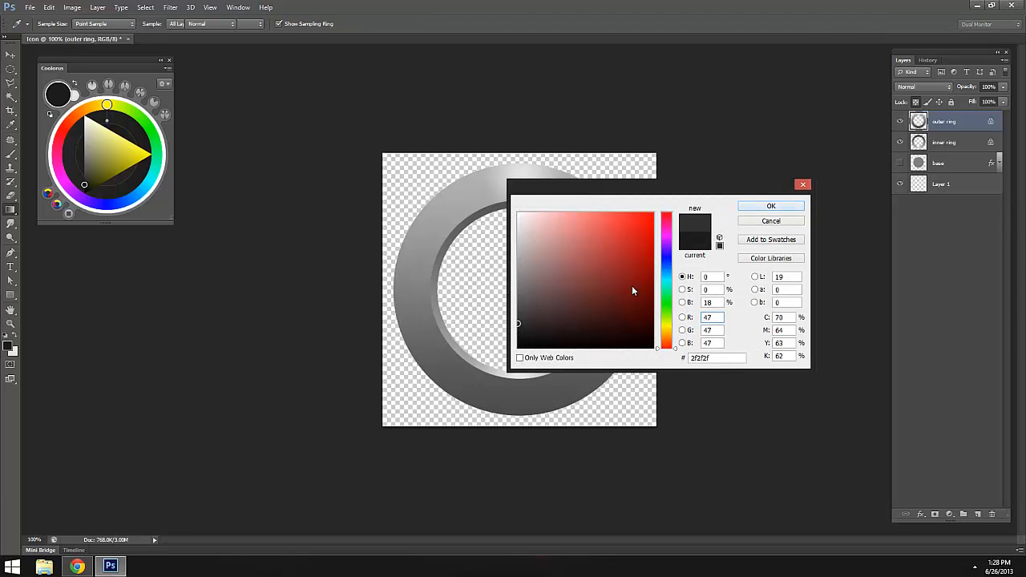
{"action": "left_click_drag", "start_coordinate": [567, 393], "coordinate": [610, 410]}
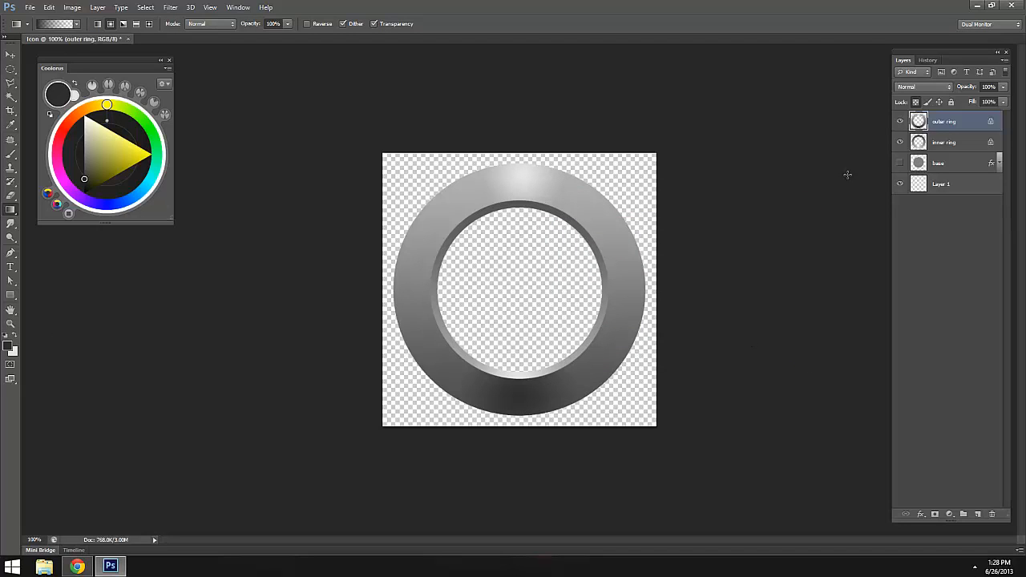
- Select the inner ring layer and add a dark radial shadow at the inner ring's top centre
{"action": "left_click", "coordinate": [958, 144]}
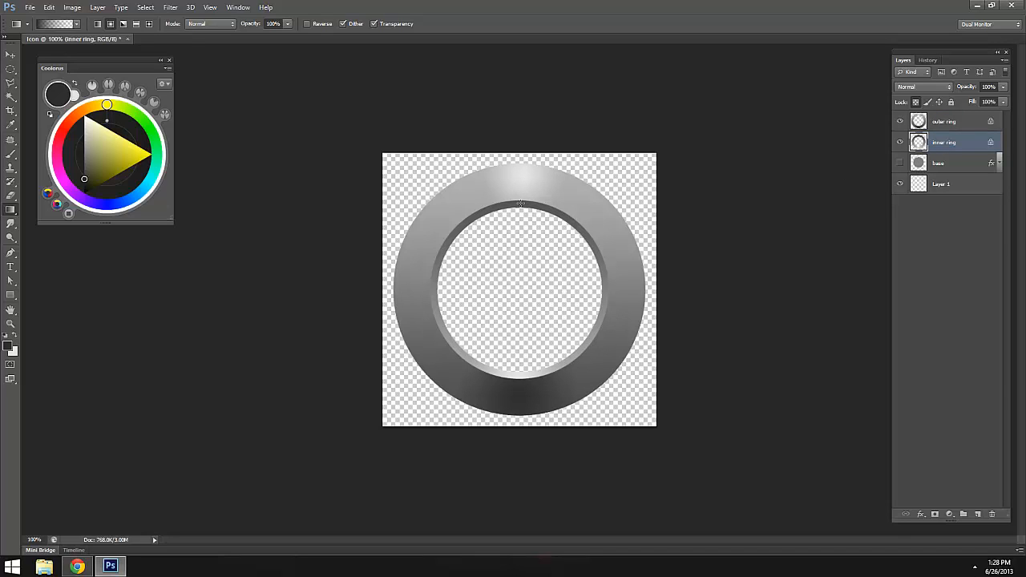
{"action": "left_click_drag", "start_coordinate": [578, 205], "coordinate": [579, 205]}
- Duplicate the base layer, move the copy above the outer ring and make it visible
{"action": "left_click", "coordinate": [950, 164]}
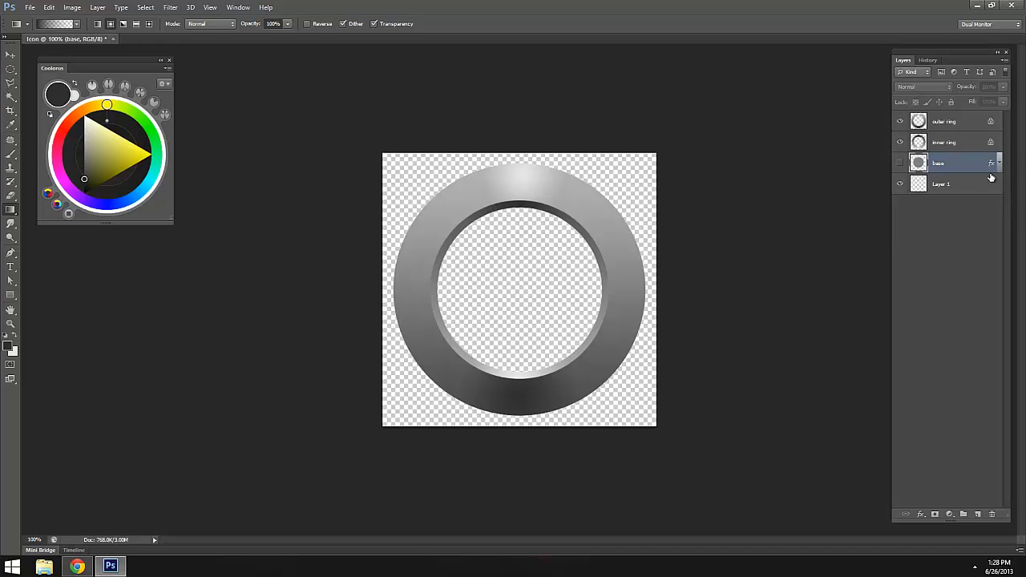
{"action": "key", "text": "ctrl+j"}
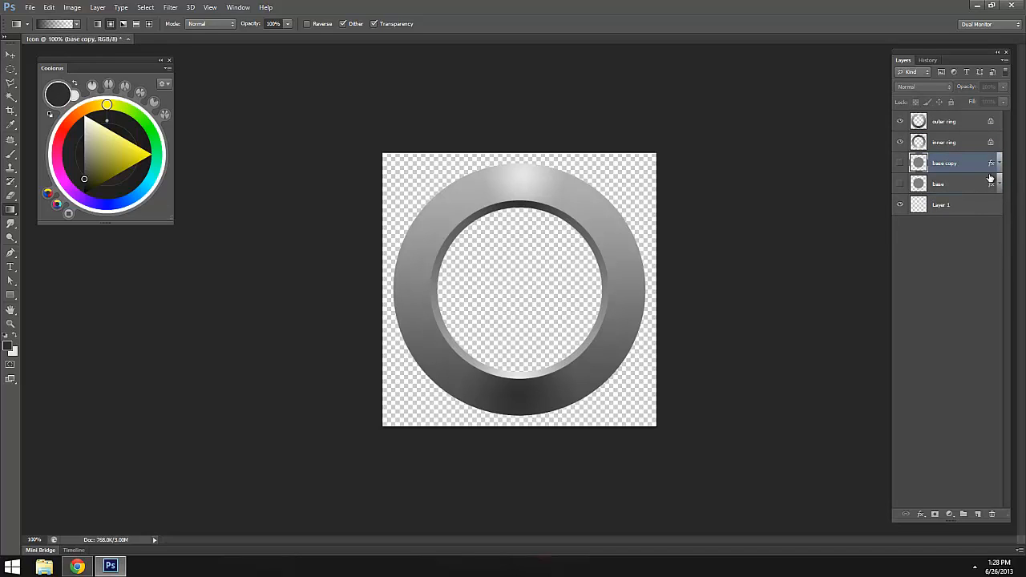
{"action": "left_click_drag", "start_coordinate": [957, 164], "coordinate": [949, 128]}
{"action": "left_click", "coordinate": [900, 121]}
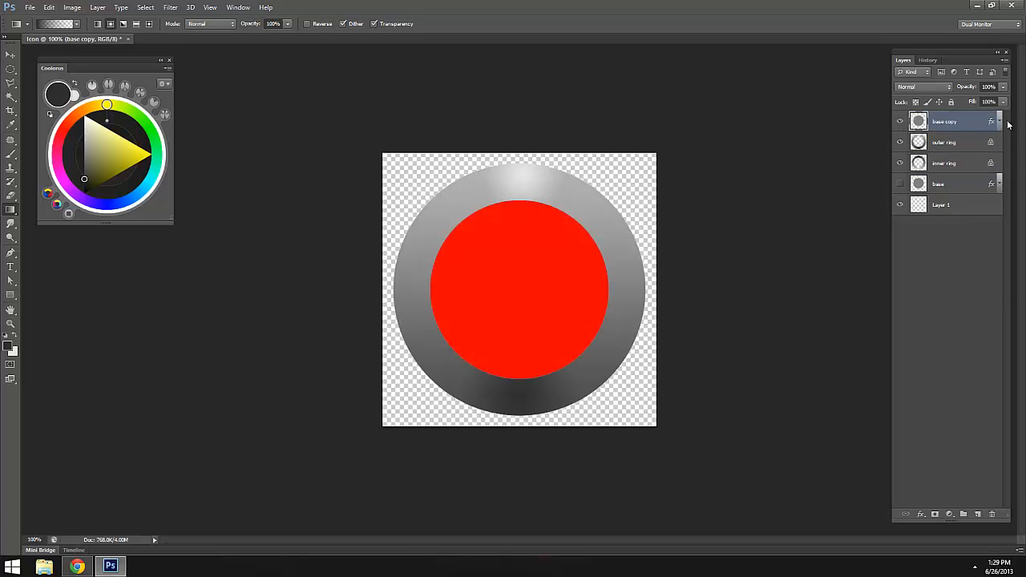
- Rasterize the layer style of the base copy so its red colour overlay is baked in
{"action": "left_click", "coordinate": [1000, 121]}
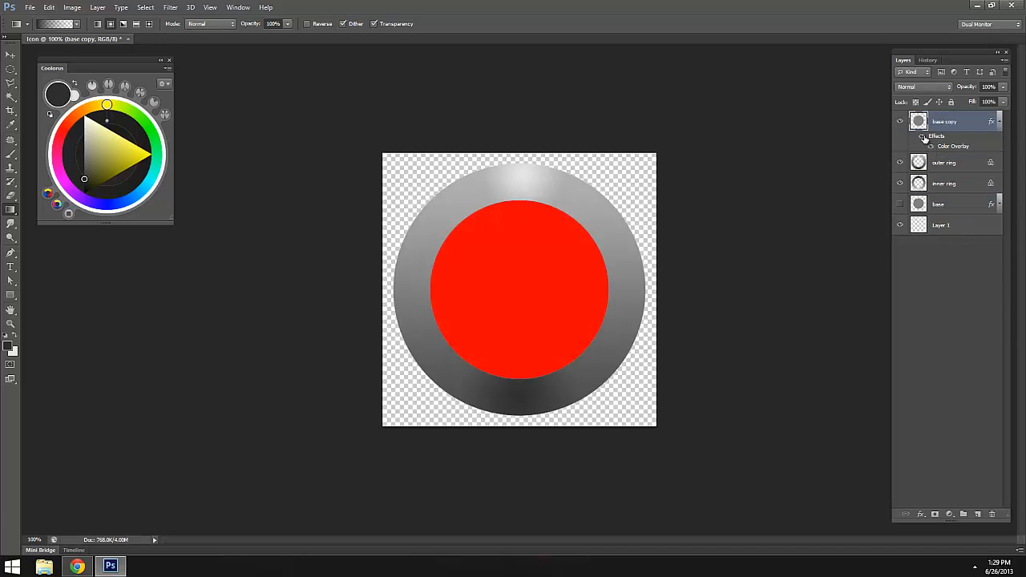
{"action": "right_click", "coordinate": [955, 125]}
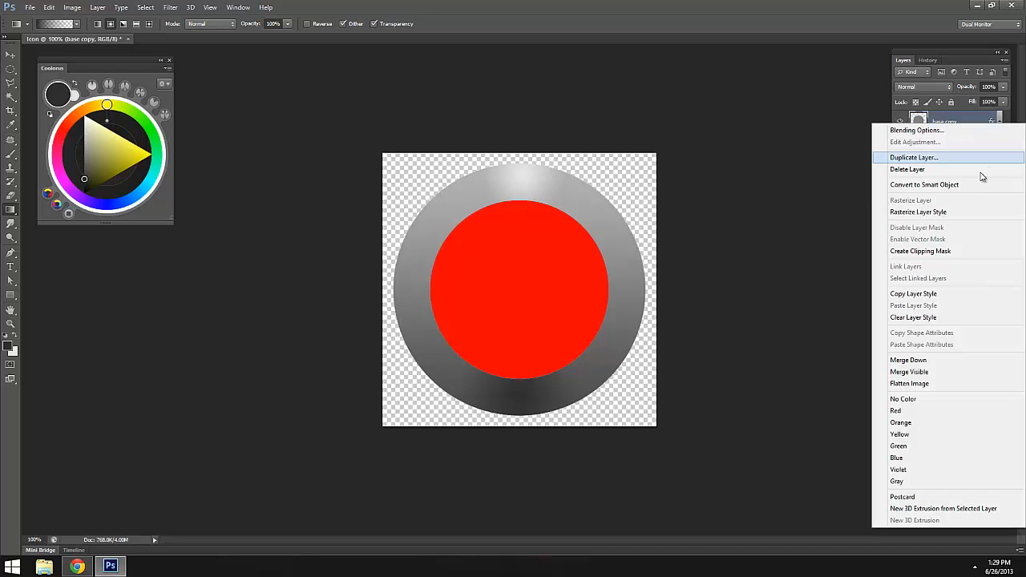
{"action": "left_click", "coordinate": [951, 211]}
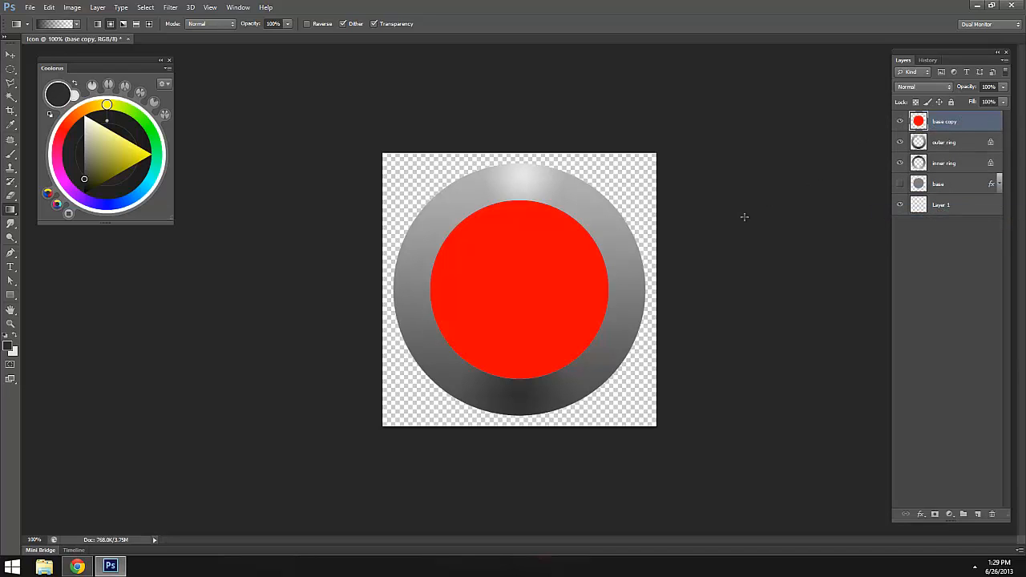
{"action": "right_click", "coordinate": [955, 121]}
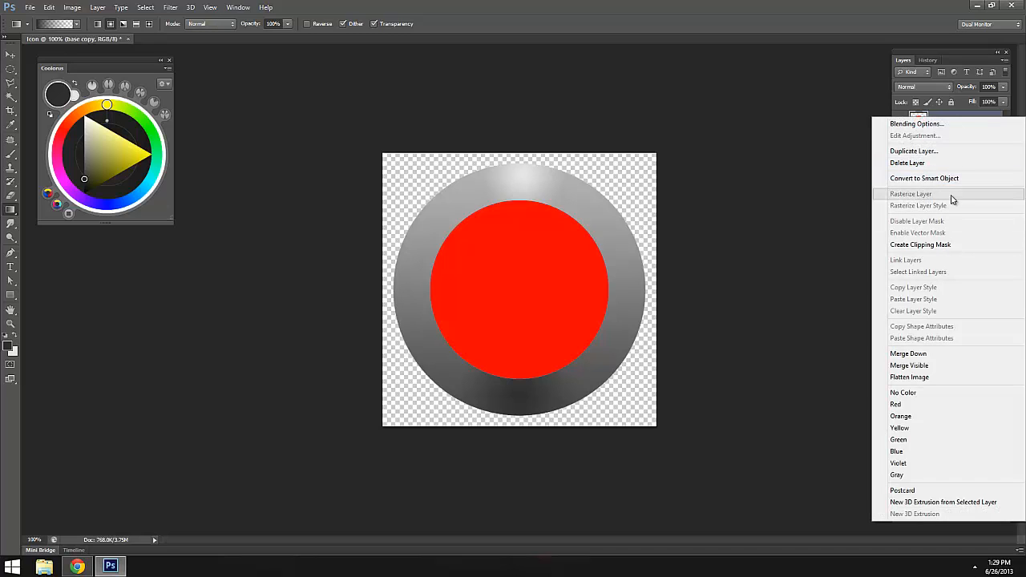
{"action": "left_click", "coordinate": [823, 122]}
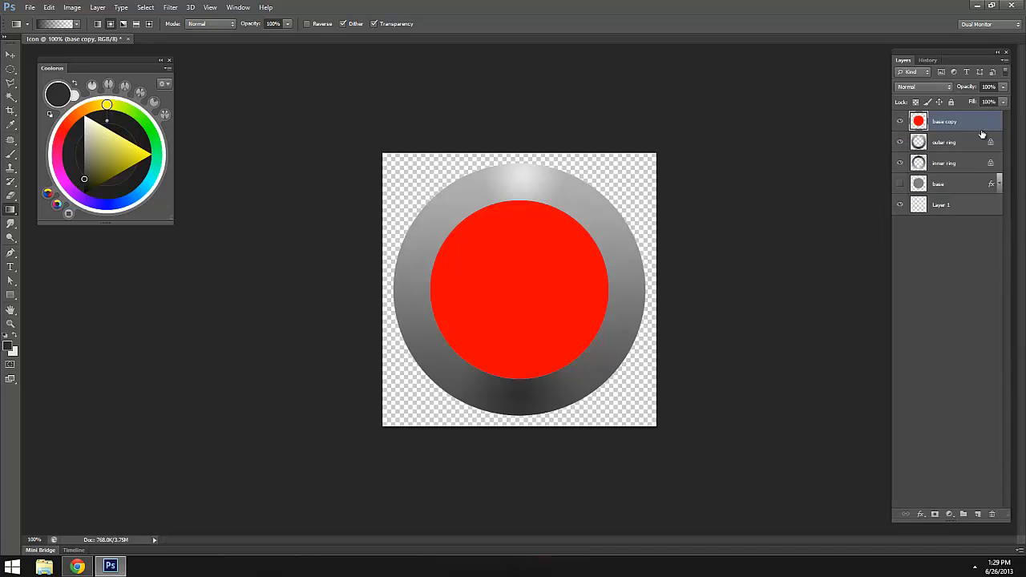
{"action": "left_click", "coordinate": [999, 184]}
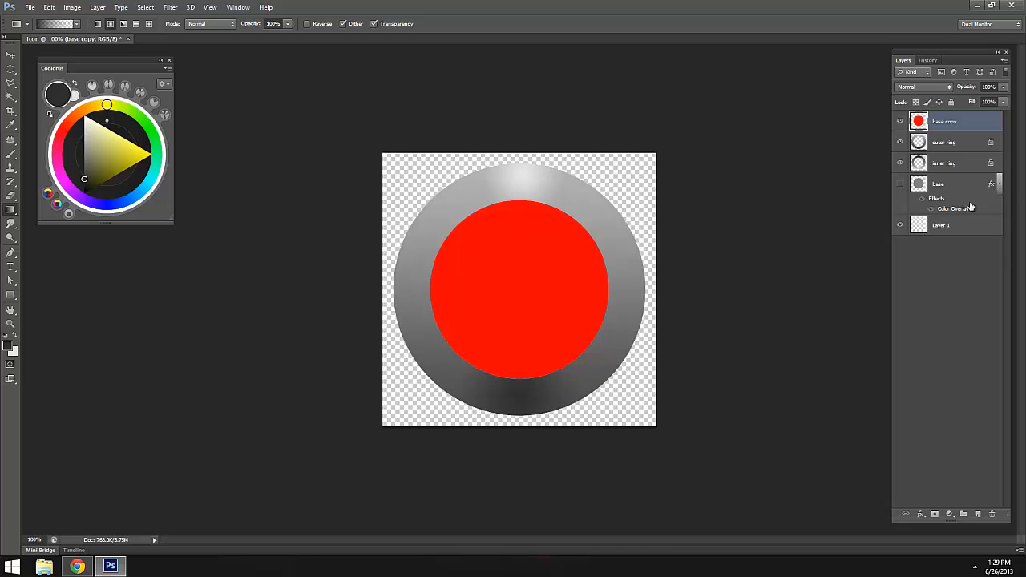
{"action": "left_click", "coordinate": [999, 185]}
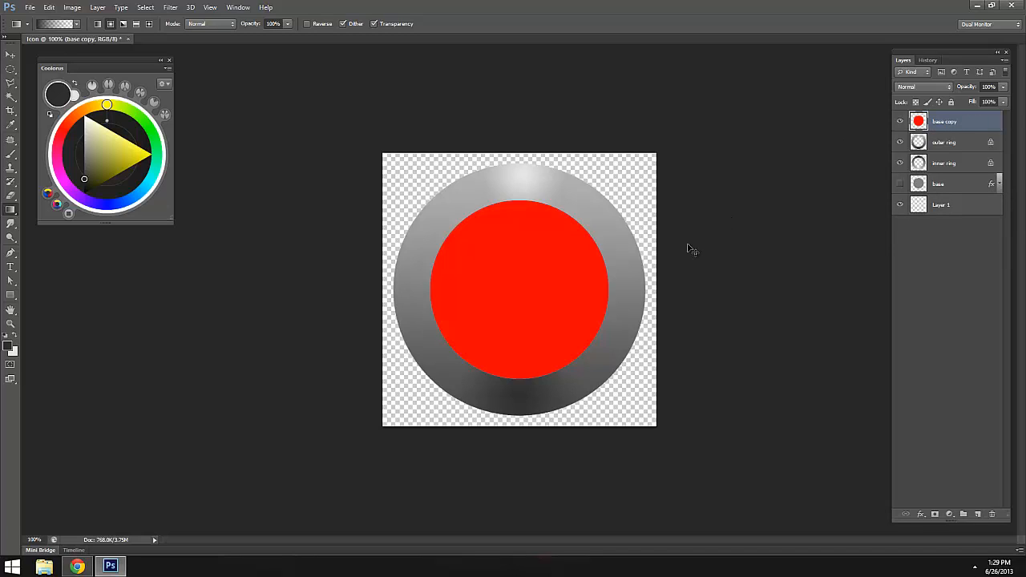
- Transform the red circle into a wide ellipse at 194.61% width and 137.13% height, centred at X 256 px, Y 120 px
{"action": "key", "text": "ctrl+t"}
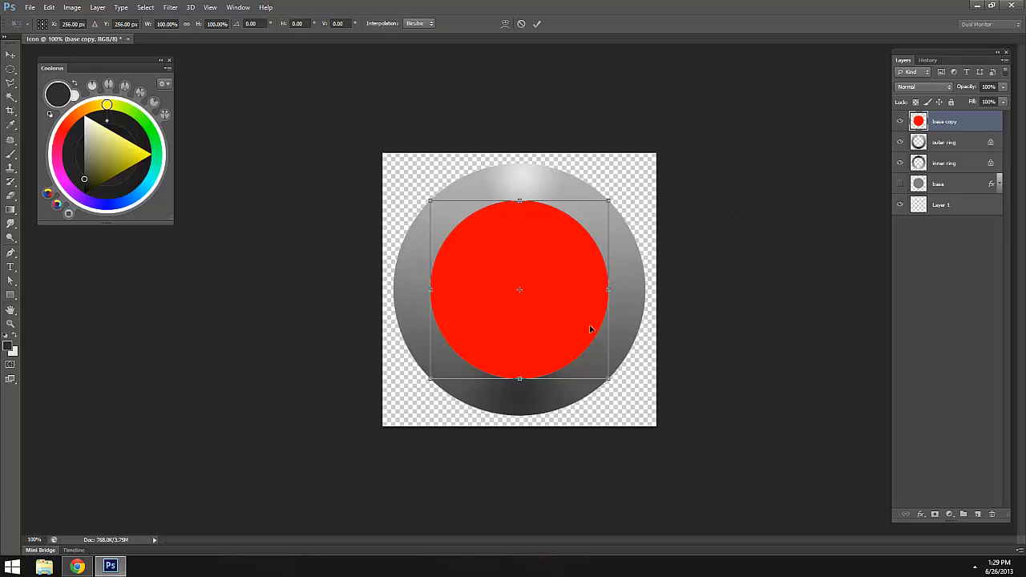
{"action": "left_click_drag", "start_coordinate": [564, 320], "coordinate": [559, 268]}
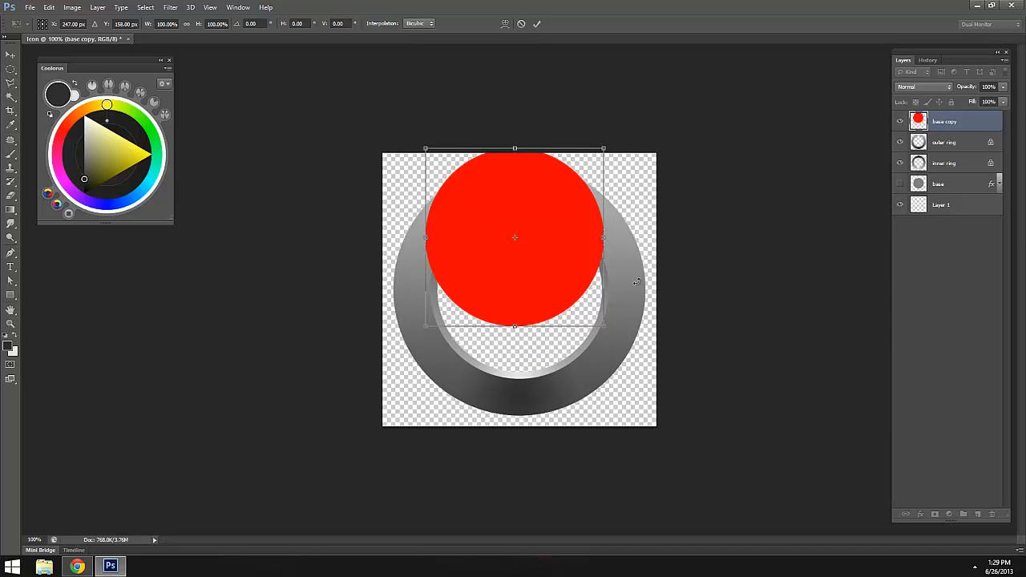
{"action": "left_click_drag", "start_coordinate": [607, 329], "coordinate": [652, 350]}
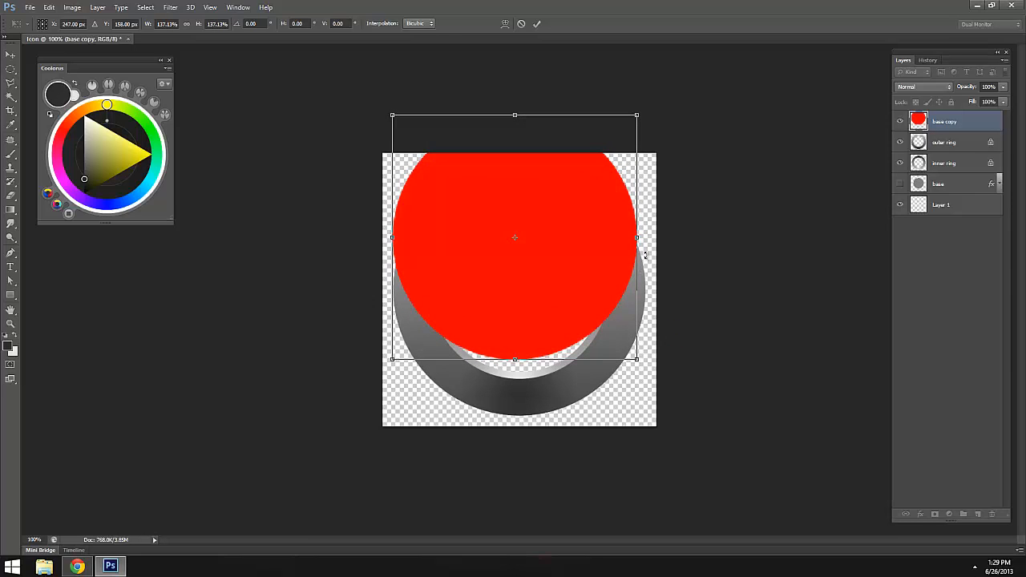
{"action": "left_click_drag", "start_coordinate": [637, 238], "coordinate": [688, 245]}
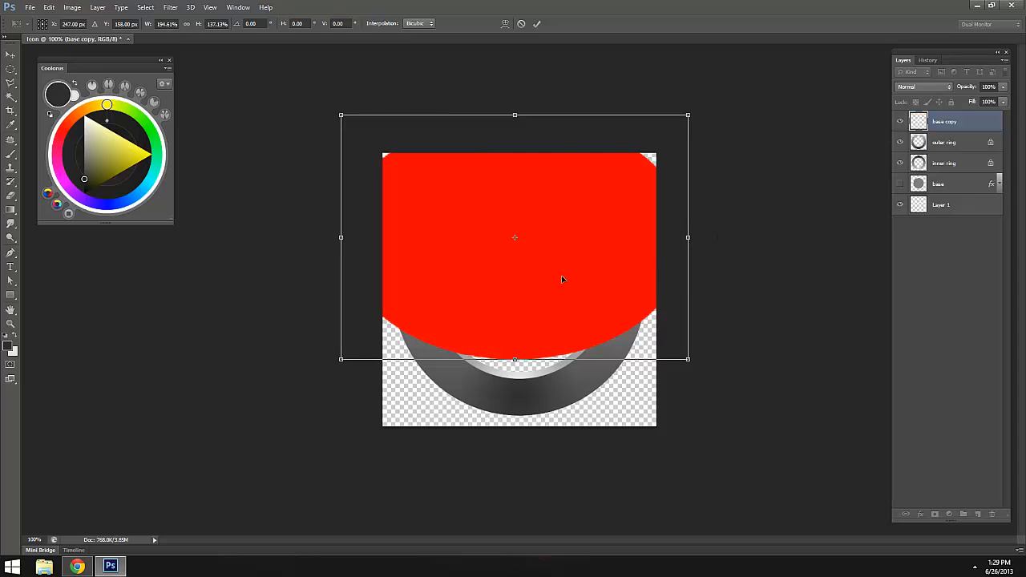
{"action": "mouse_move", "coordinate": [557, 275]}
{"action": "left_mouse_down"}
{"action": "mouse_move", "coordinate": [550, 258]}
{"action": "mouse_move", "coordinate": [561, 255]}
{"action": "left_mouse_up"}
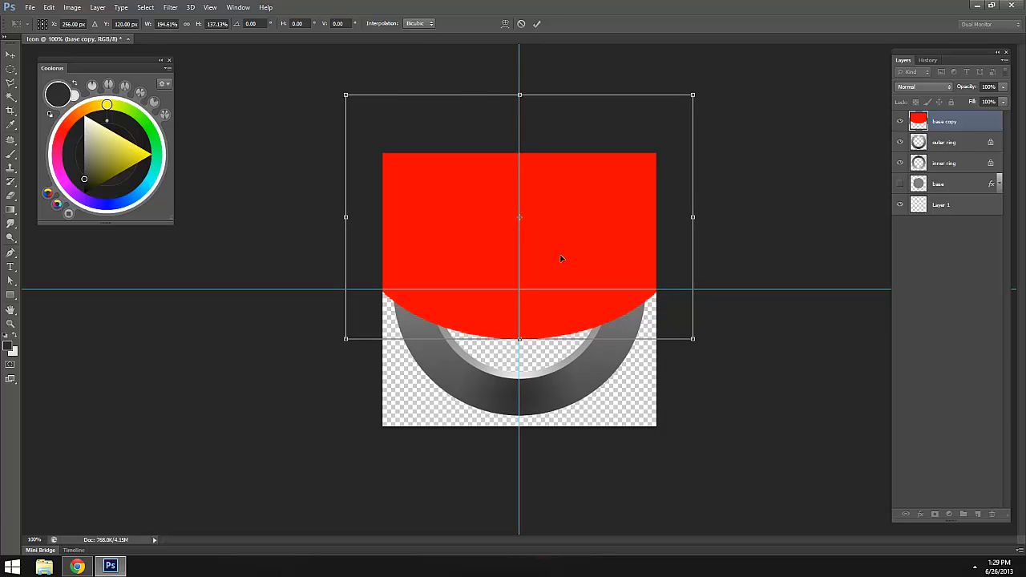
{"action": "key", "text": "Return"}
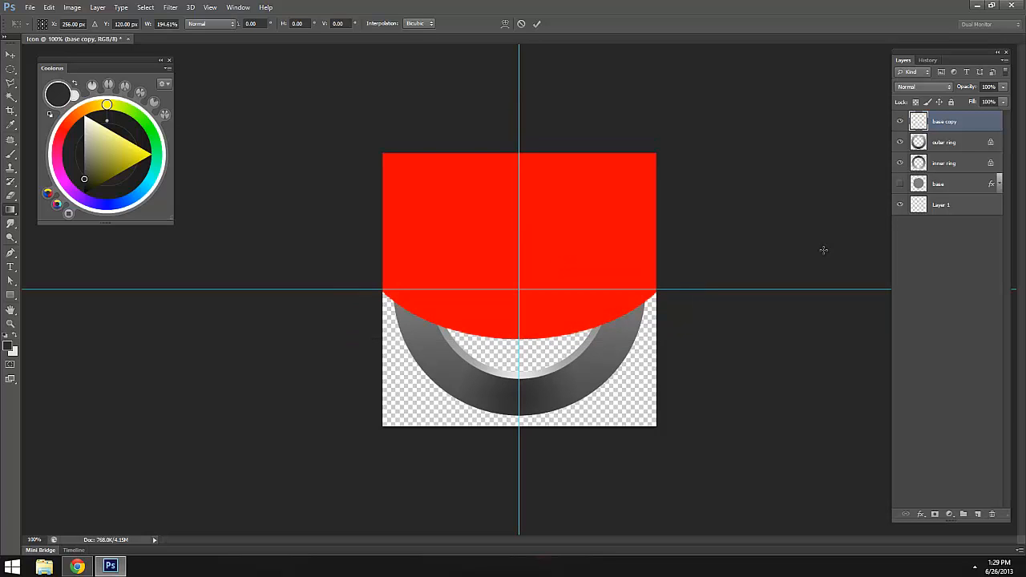
- Load the red ellipse as a selection, hide its layer and copy the selected part of the outer ring to a new layer
{"action": "key", "text": "g"}
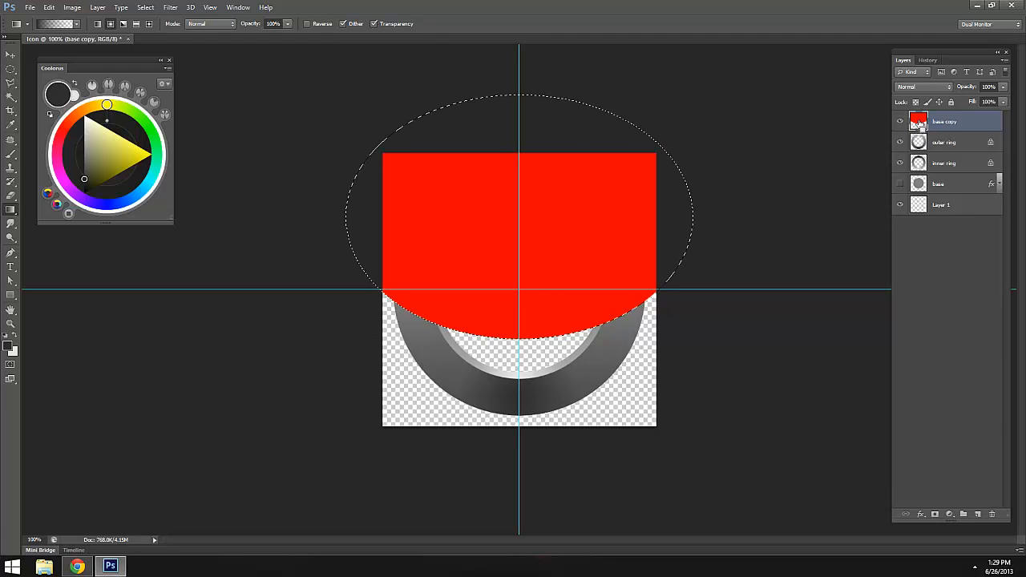
{"action": "left_click", "coordinate": [956, 151]}
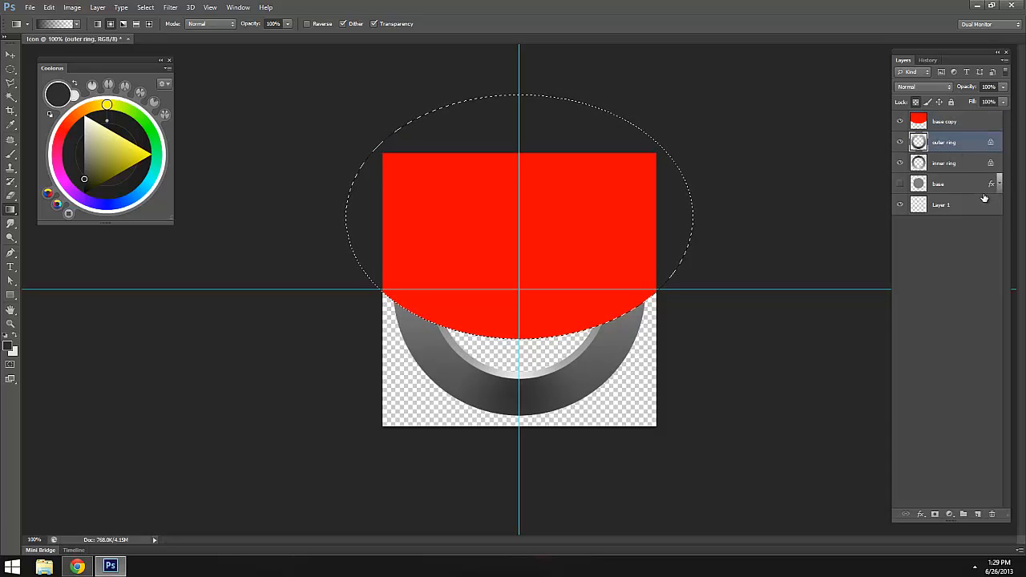
{"action": "left_click", "coordinate": [899, 121]}
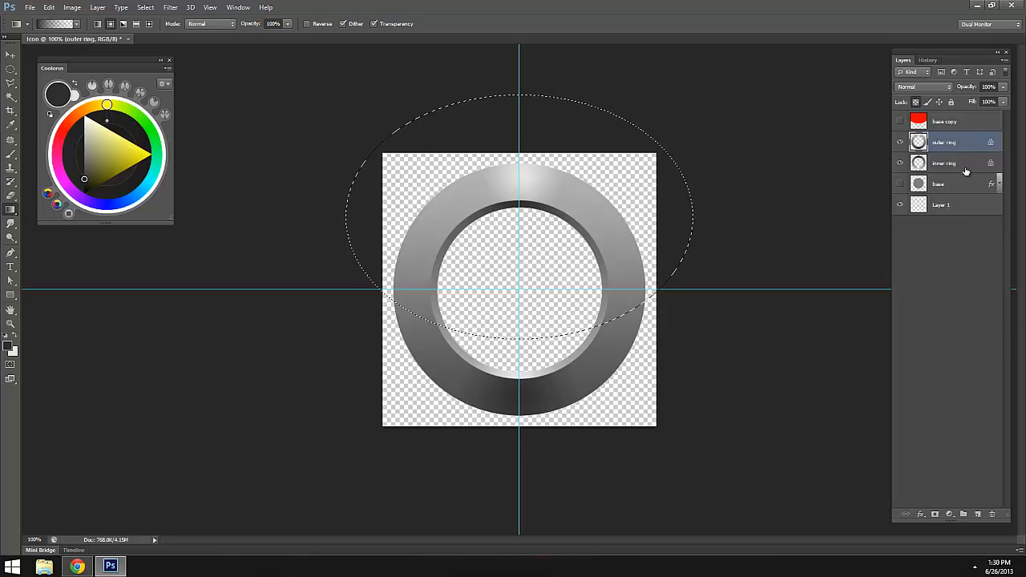
{"action": "key", "text": "ctrl+j"}
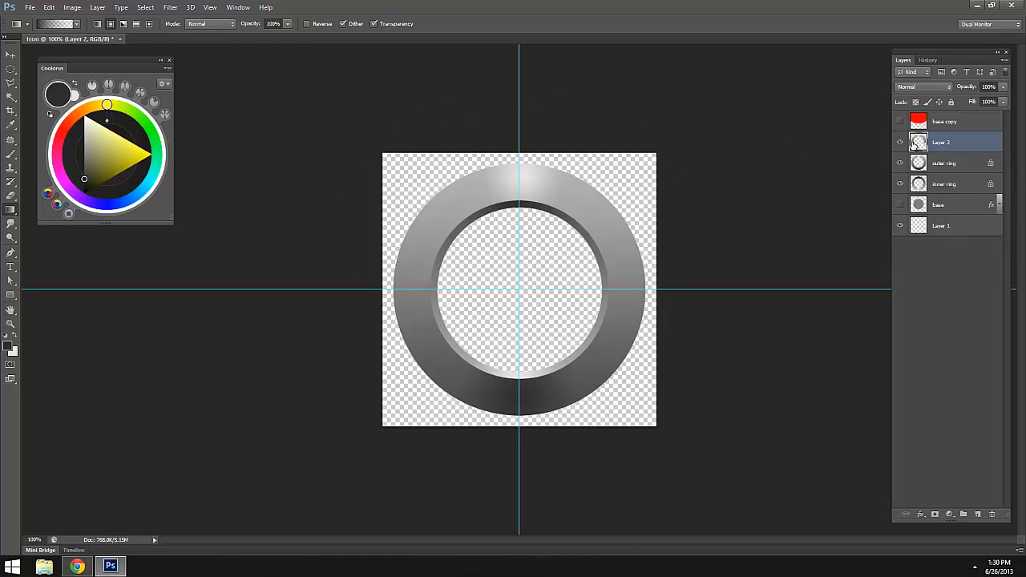
- Check the copied upper ring piece alone by briefly hiding the outer and inner rings, then reselect Layer 2
{"action": "left_click", "coordinate": [900, 184]}
{"action": "left_click", "coordinate": [899, 163]}
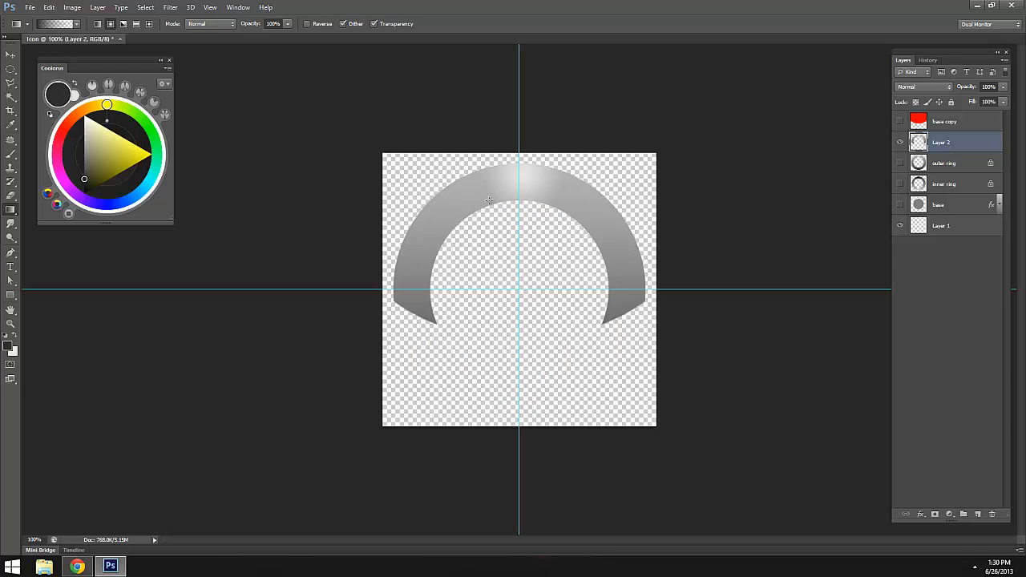
{"action": "left_click", "coordinate": [899, 163]}
{"action": "left_click", "coordinate": [899, 184]}
{"action": "left_click", "coordinate": [956, 166]}
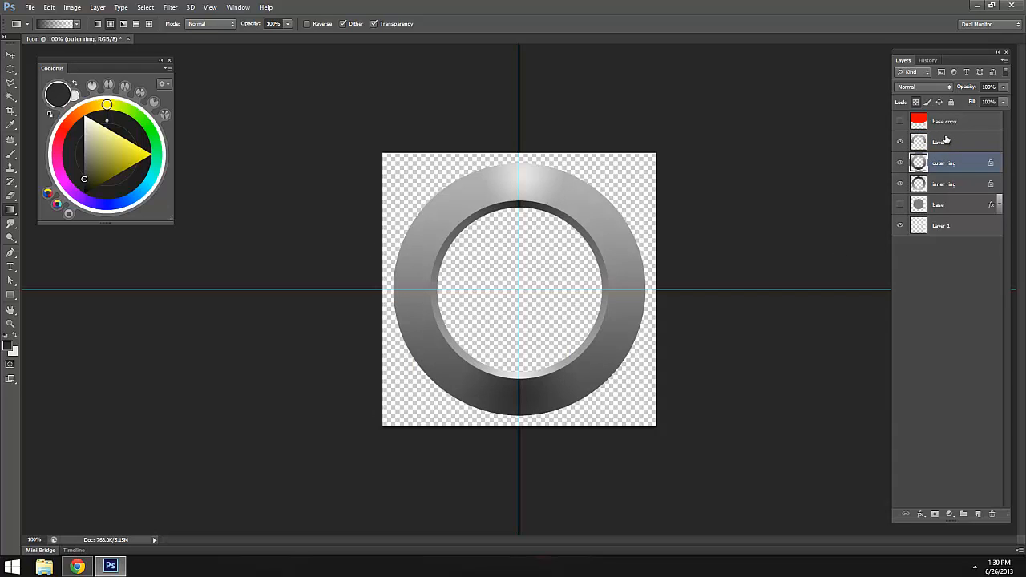
{"action": "left_click", "coordinate": [947, 142]}
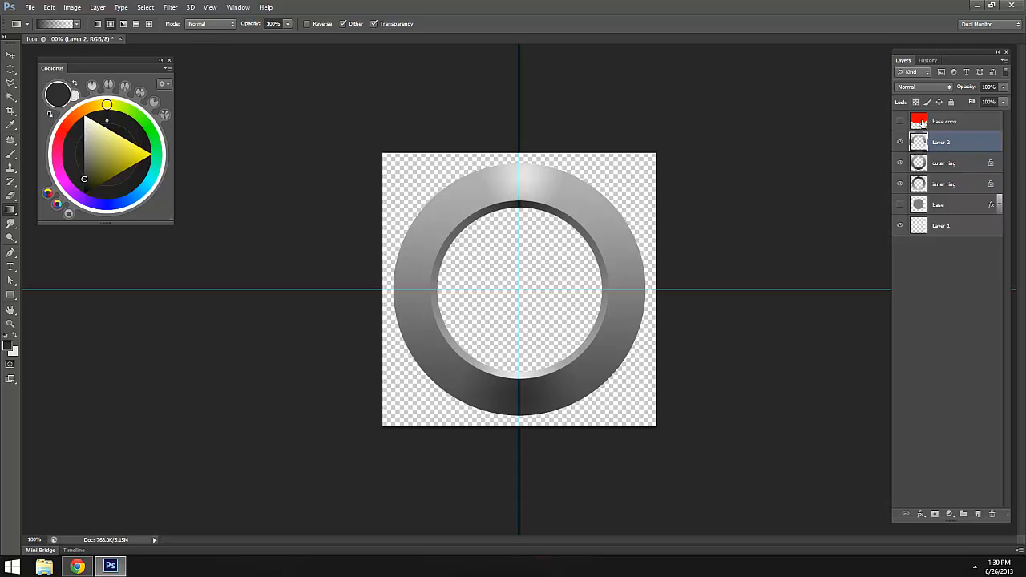
- Show the red ellipse again, scale it to 92.46% width and 92.58% height, and move it higher over the ring
{"action": "left_click", "coordinate": [899, 121]}
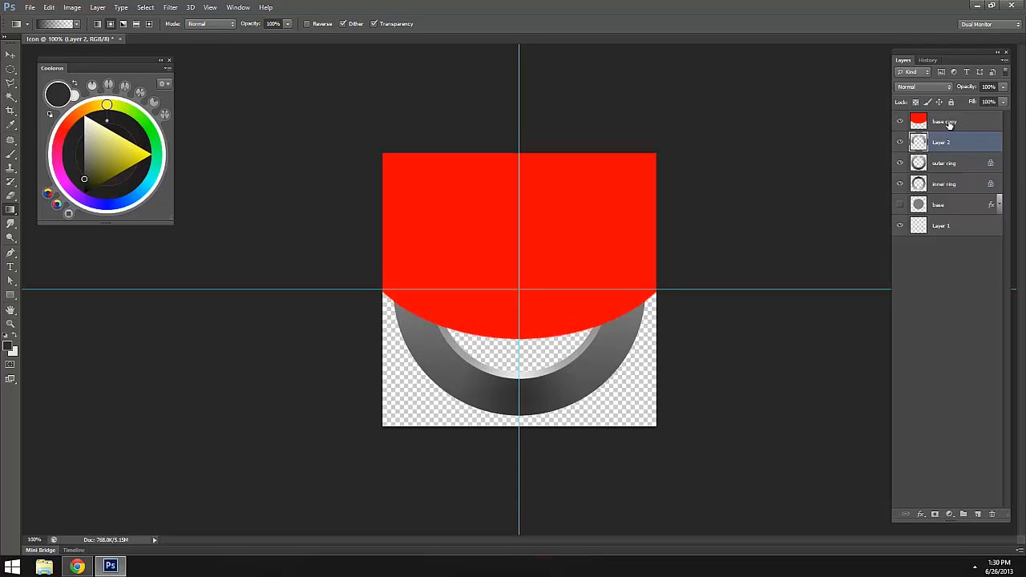
{"action": "left_click", "coordinate": [955, 122]}
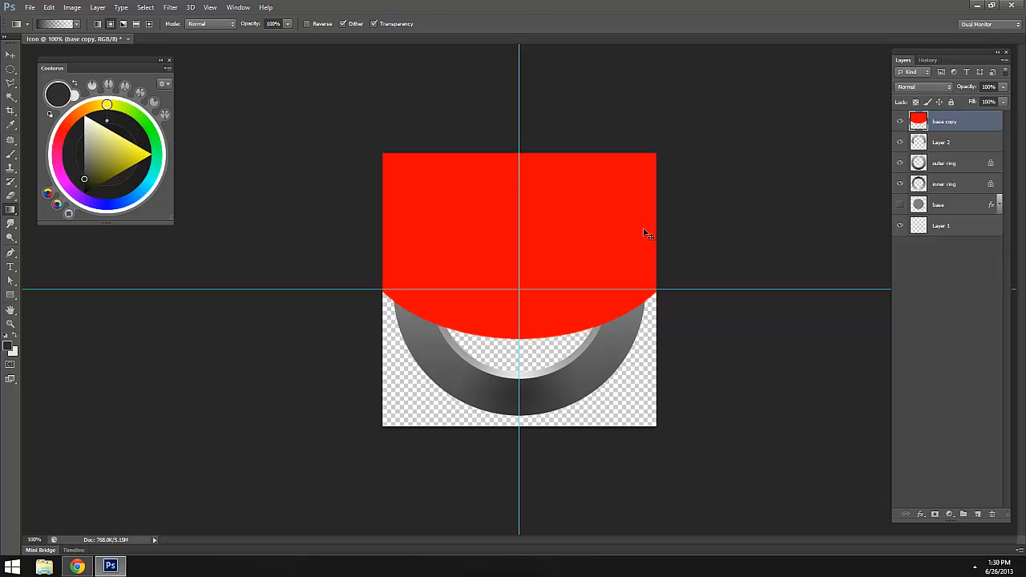
{"action": "key", "text": "ctrl+t"}
{"action": "left_click_drag", "start_coordinate": [573, 257], "coordinate": [574, 230]}
{"action": "left_click_drag", "start_coordinate": [694, 313], "coordinate": [679, 306]}
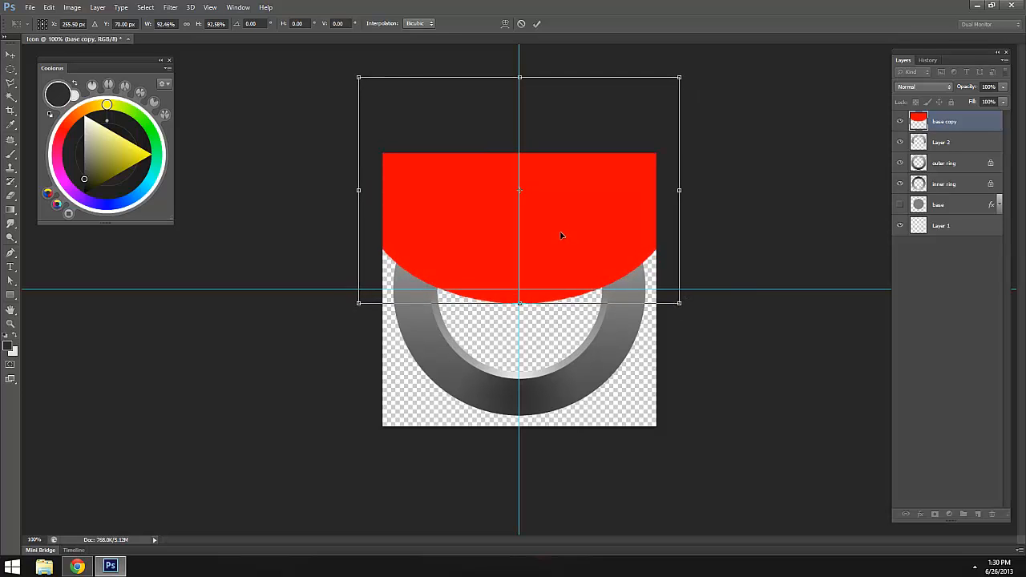
{"action": "left_click_drag", "start_coordinate": [561, 229], "coordinate": [560, 242]}
{"action": "key", "text": "Return"}
{"action": "key", "text": "g"}
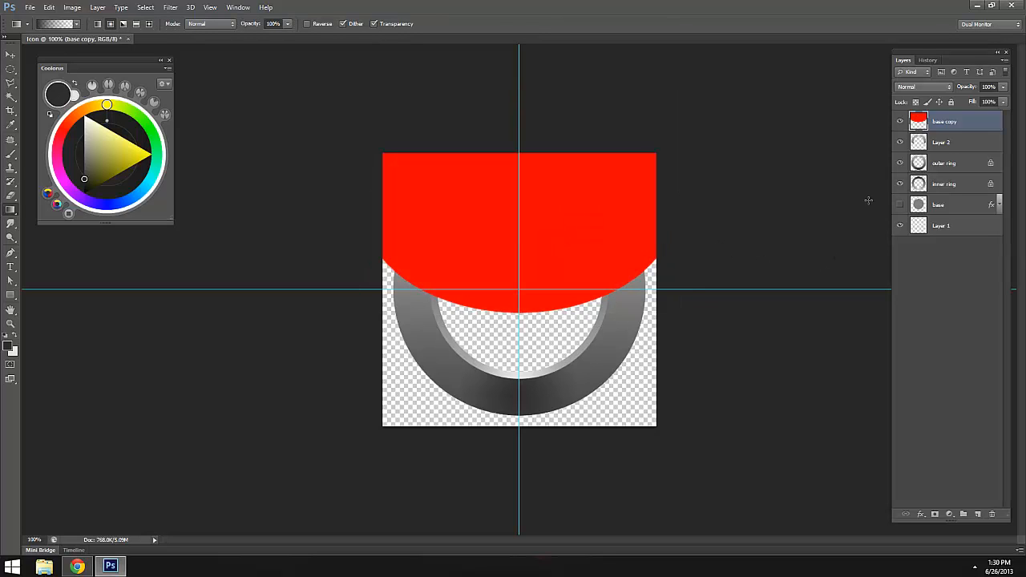
- Load the smaller red ellipse as a selection, copy that area of Layer 2 to a new layer and hide the base copy
{"action": "left_click", "coordinate": [919, 121], "text": "ctrl"}
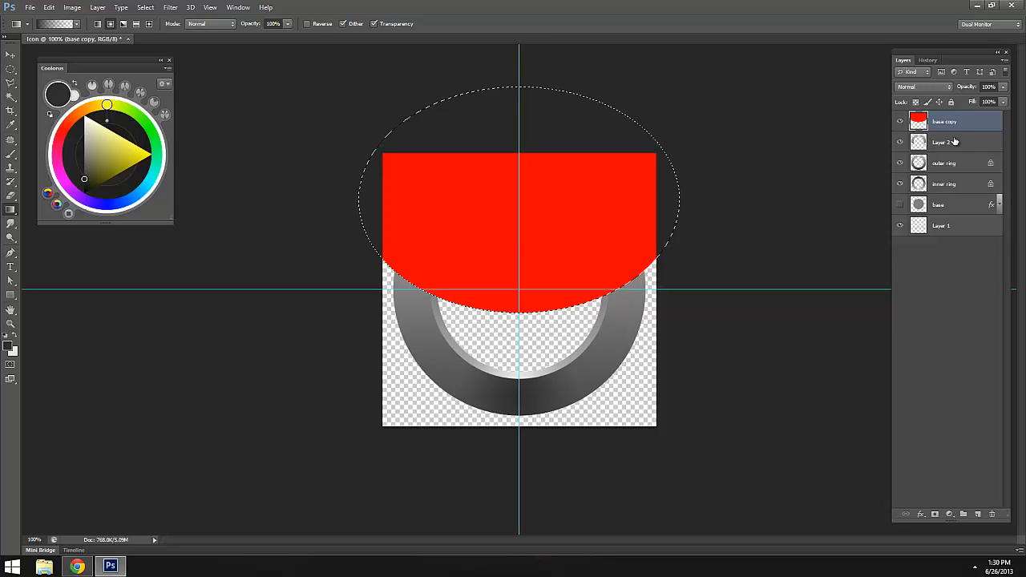
{"action": "left_click", "coordinate": [953, 143]}
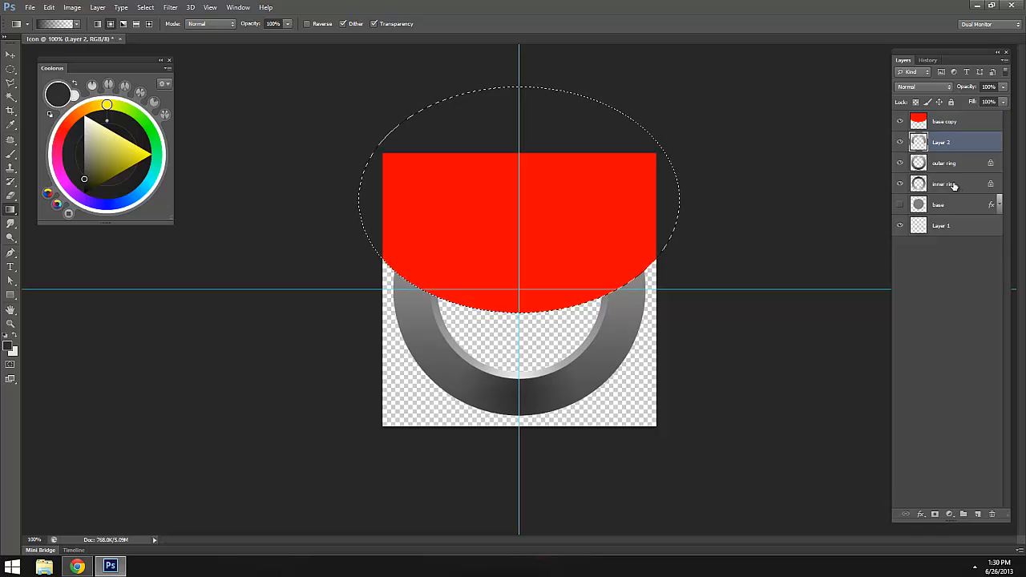
{"action": "key", "text": "ctrl+d"}
{"action": "key", "text": "ctrl+shift+alt+n"}
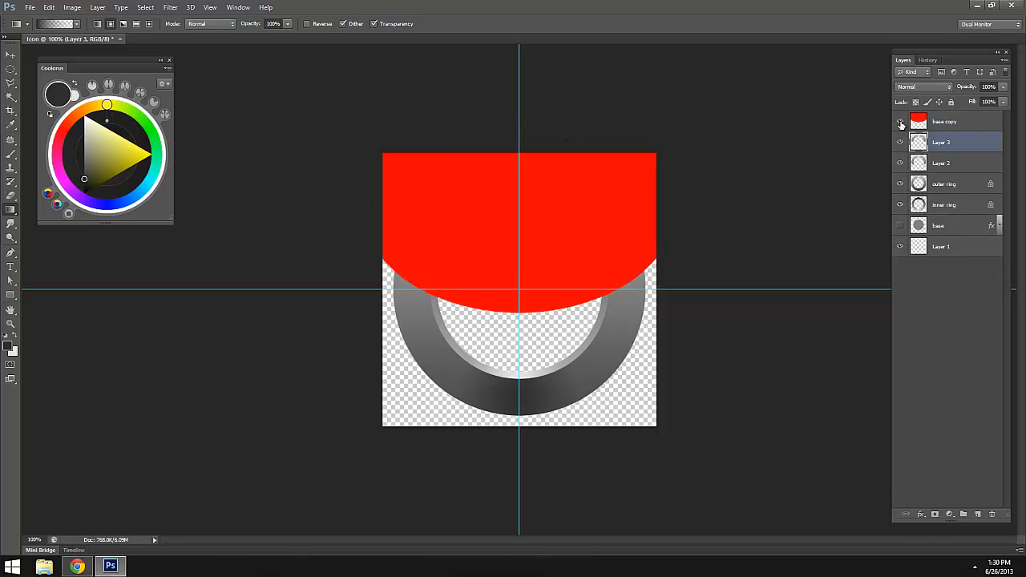
{"action": "left_click", "coordinate": [901, 122]}
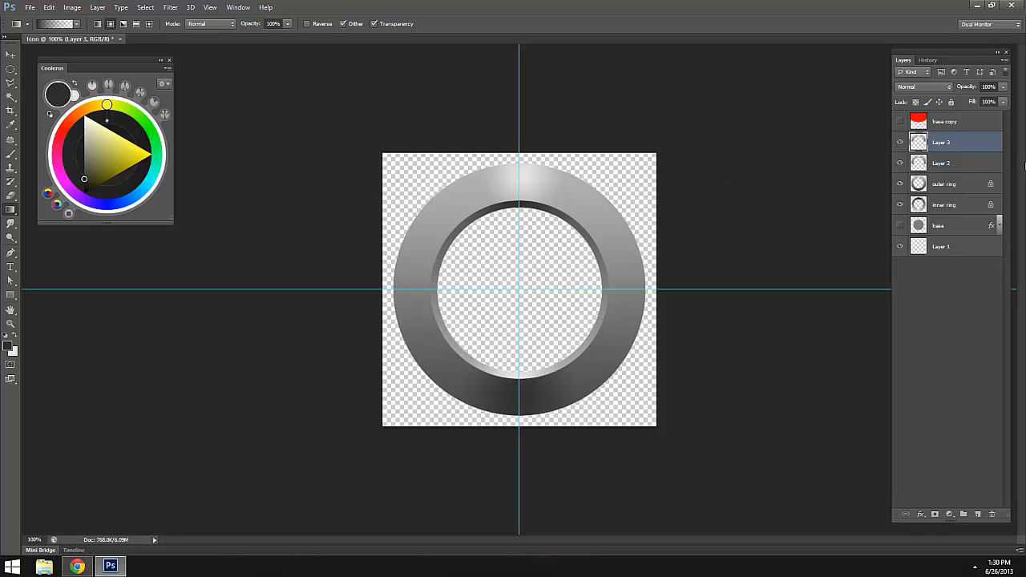
- Toggle the visibility of Layer 3 and Layer 2 to examine the two ring pieces against the outer ring
{"action": "left_click", "coordinate": [900, 142]}
{"action": "left_click", "coordinate": [900, 162]}
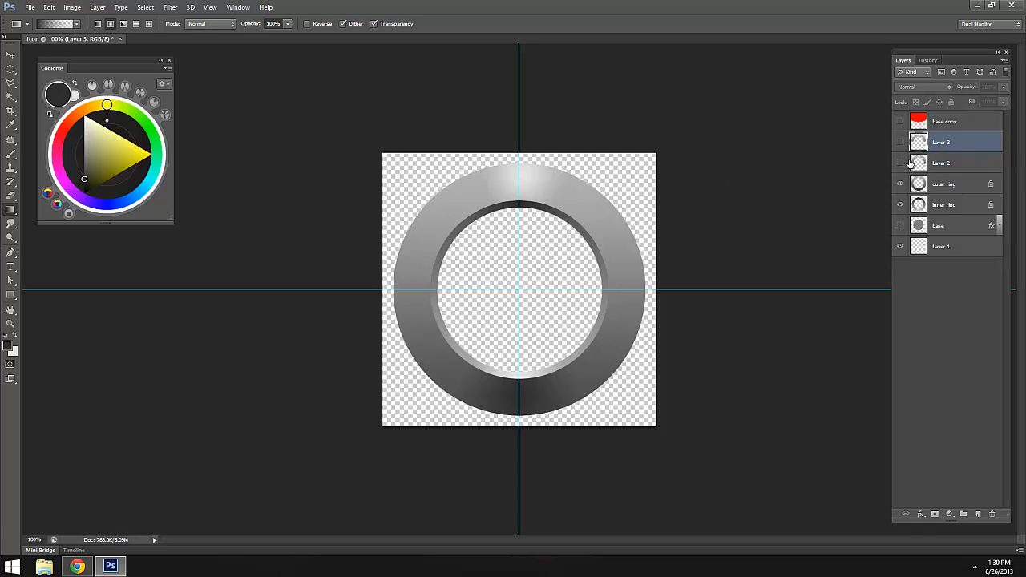
{"action": "left_click_drag", "start_coordinate": [904, 146], "coordinate": [904, 158]}
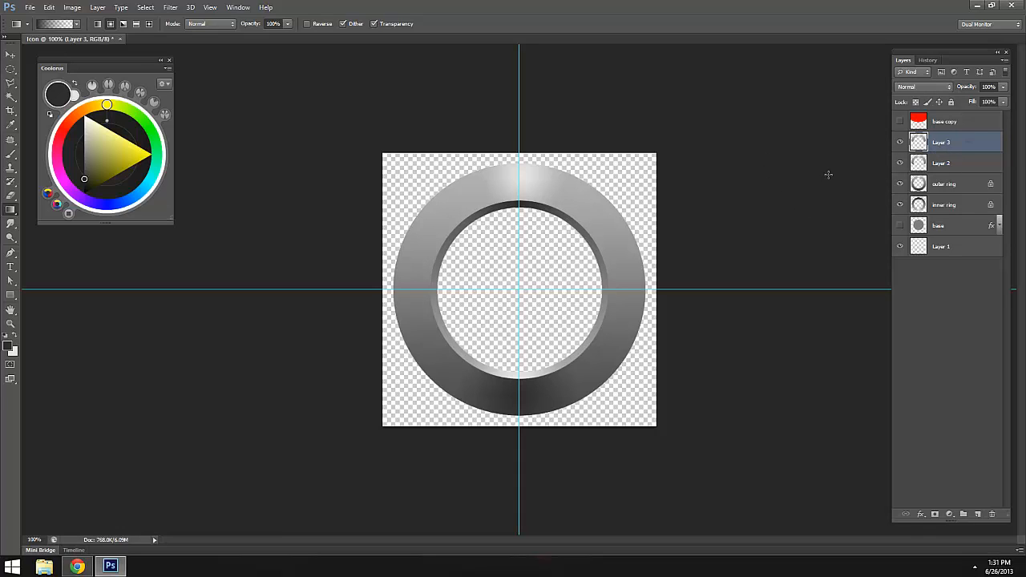
{"action": "key", "text": "i"}
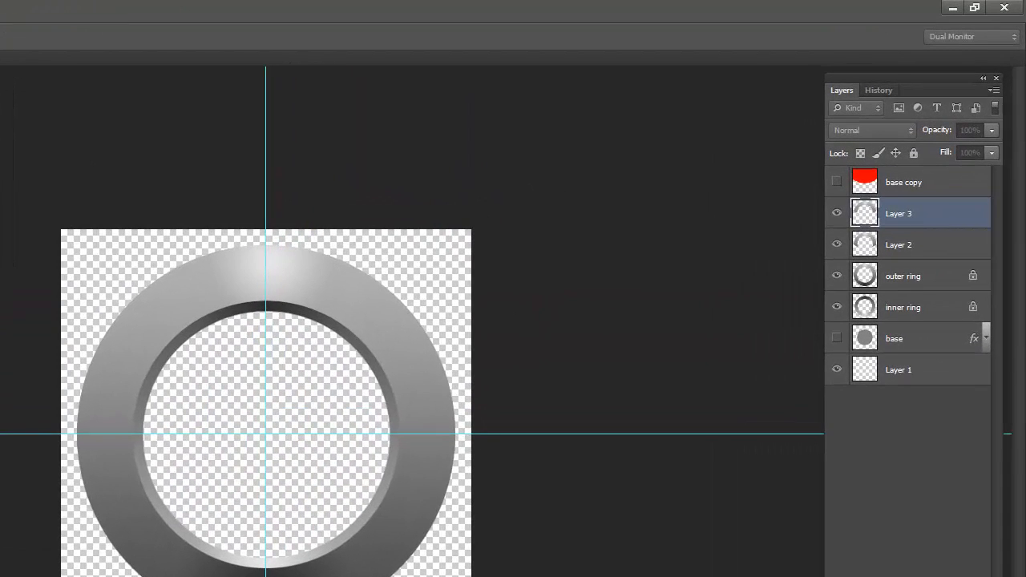
{"action": "key", "text": "ctrl+u"}
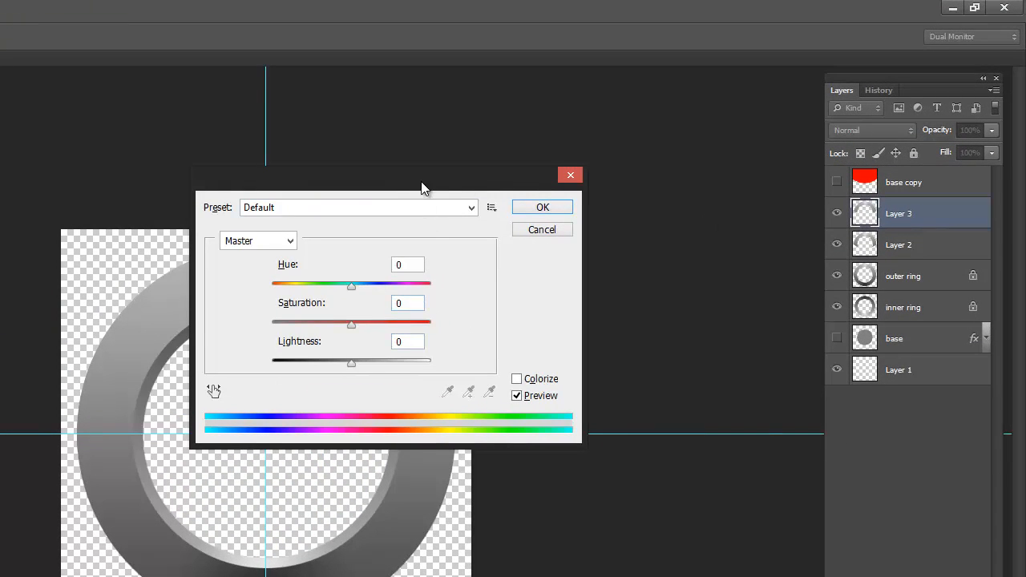
{"action": "left_click_drag", "start_coordinate": [422, 187], "coordinate": [693, 183]}
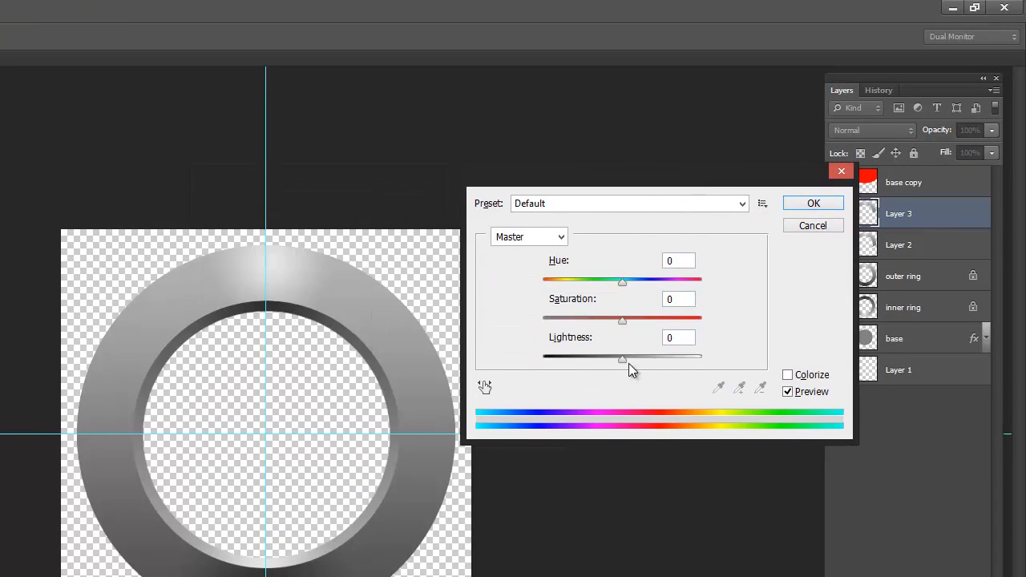
{"action": "mouse_move", "coordinate": [623, 361]}
{"action": "left_mouse_down"}
{"action": "mouse_move", "coordinate": [607, 360]}
{"action": "mouse_move", "coordinate": [636, 369]}
{"action": "left_mouse_up"}
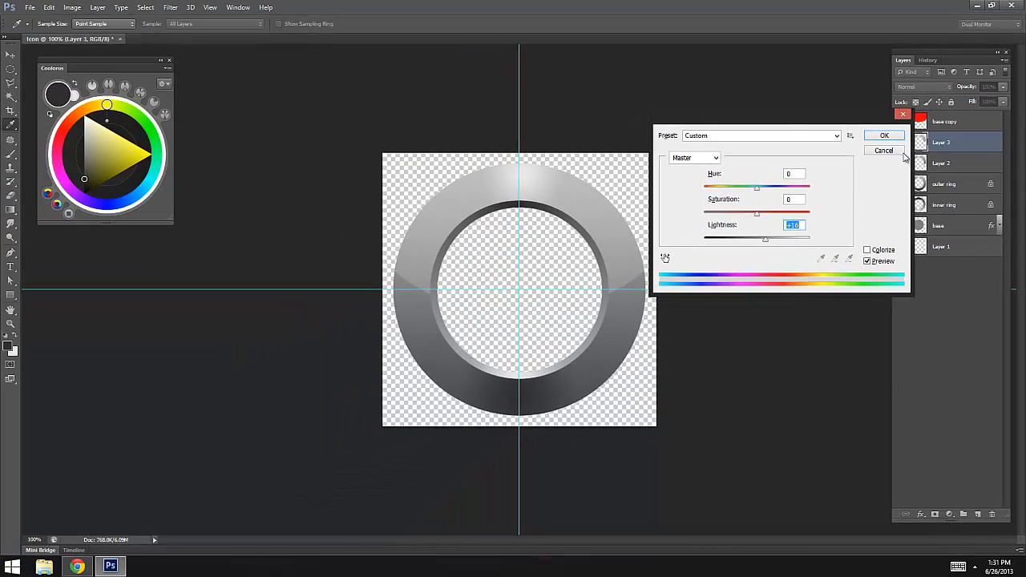
{"action": "left_click", "coordinate": [859, 180]}
- Raise the lightness of Layer 2 to +12 with Hue/Saturation
{"action": "left_click", "coordinate": [943, 168]}
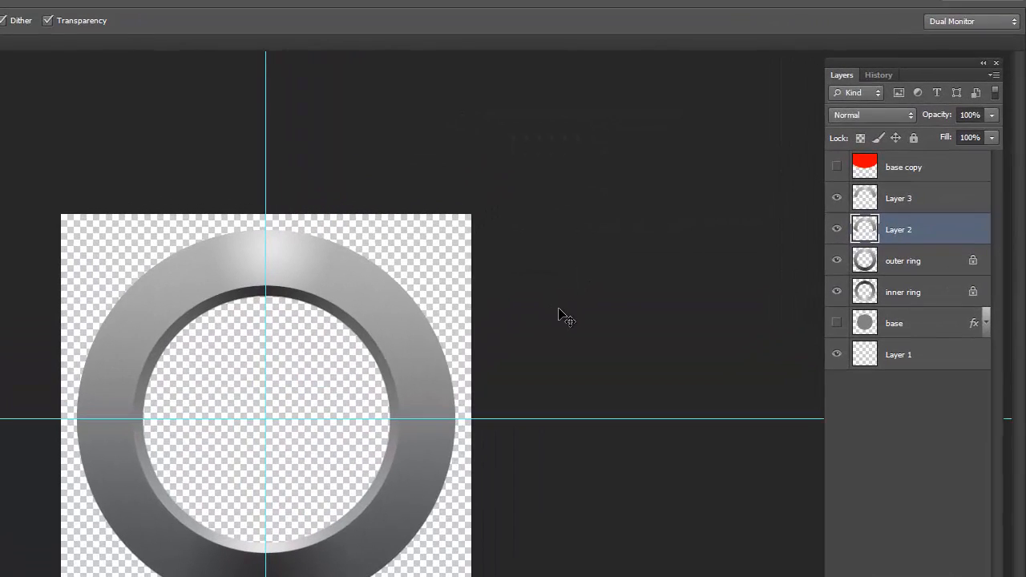
{"action": "key", "text": "ctrl+u"}
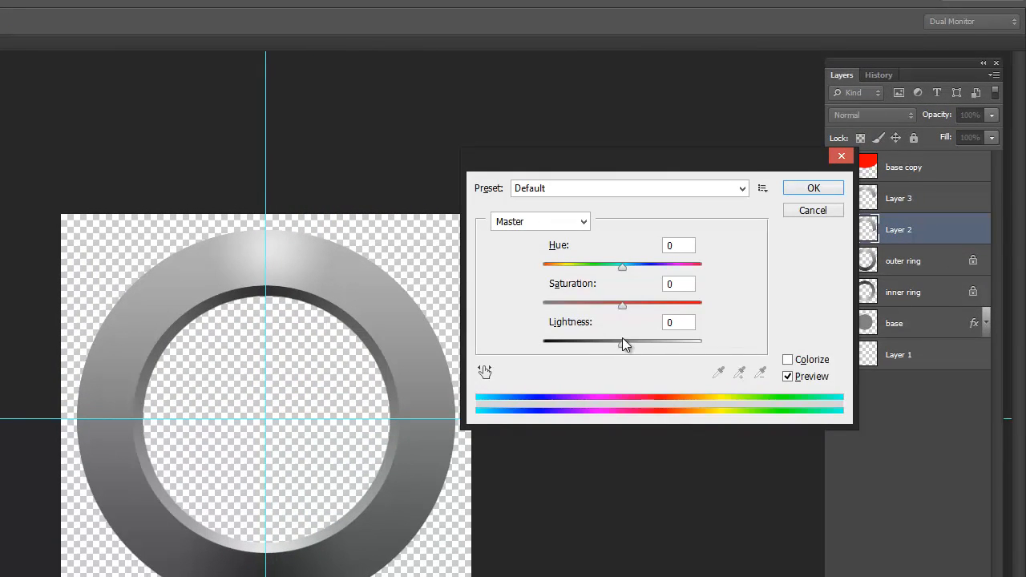
{"action": "left_click_drag", "start_coordinate": [622, 346], "coordinate": [633, 346]}
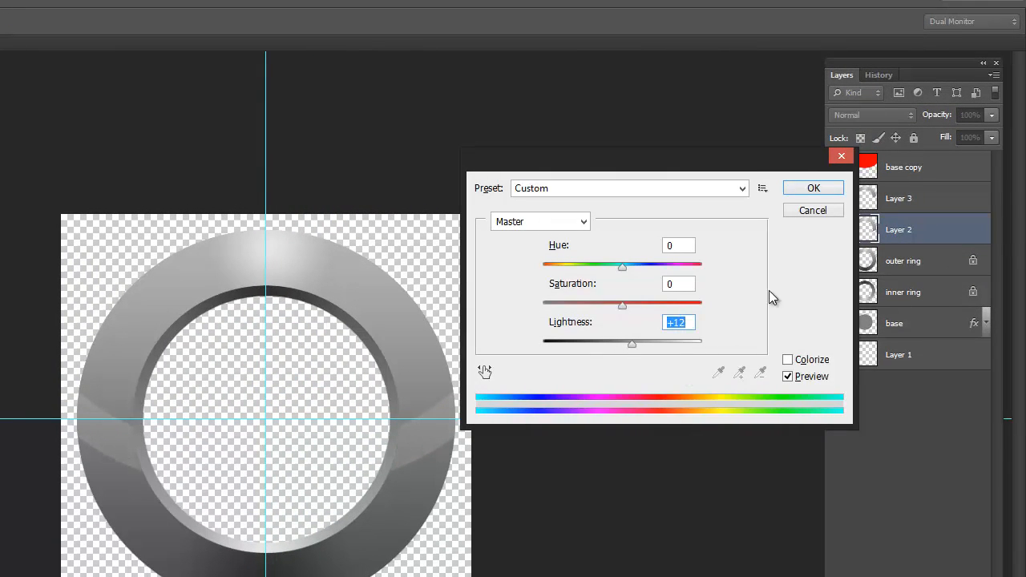
{"action": "left_click", "coordinate": [813, 189]}
- Raise the lightness of Layer 3 to +25 with Hue/Saturation
{"action": "left_click", "coordinate": [944, 199]}
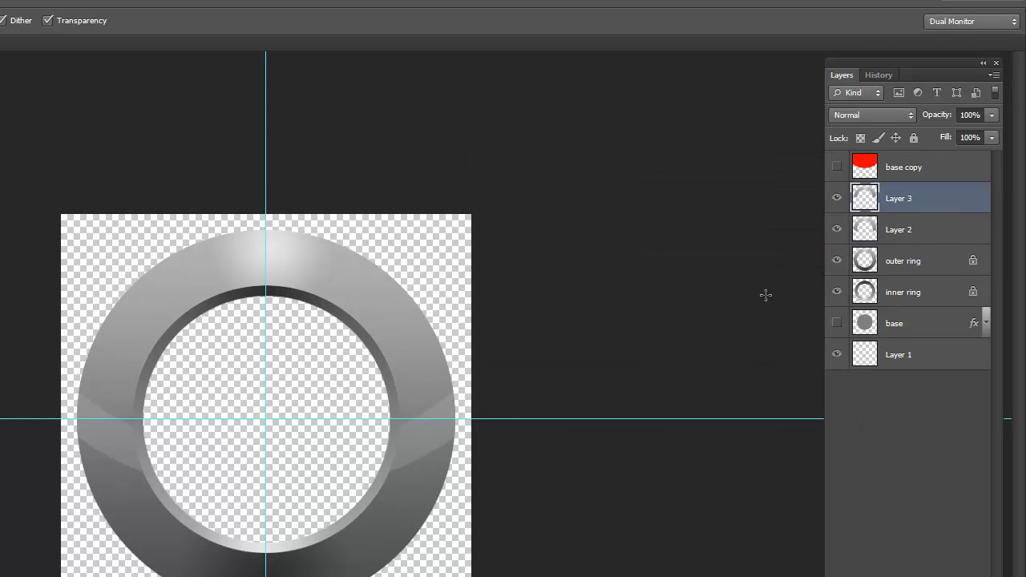
{"action": "key", "text": "ctrl+u"}
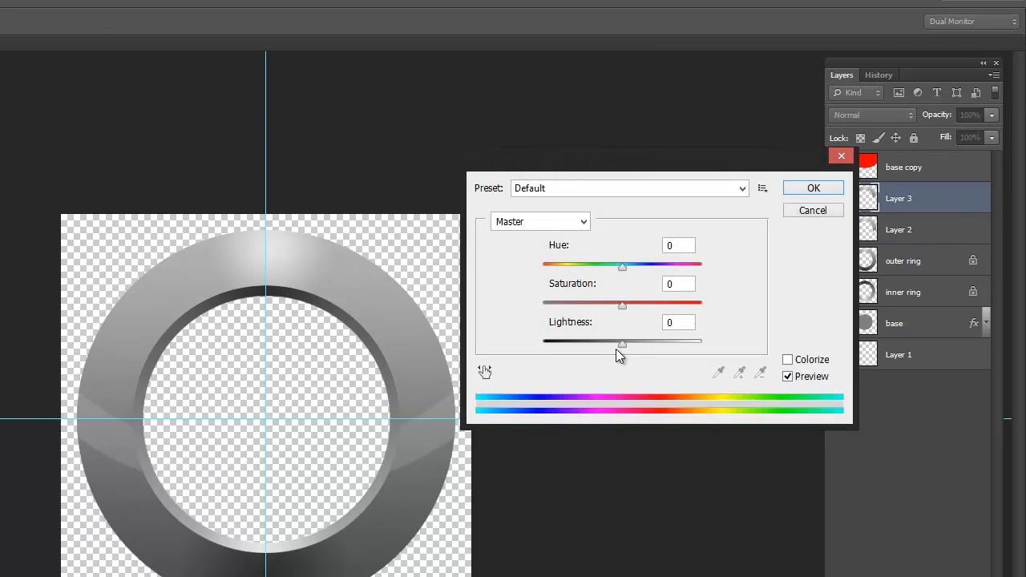
{"action": "left_click", "coordinate": [626, 343]}
{"action": "left_click_drag", "start_coordinate": [628, 346], "coordinate": [646, 346]}
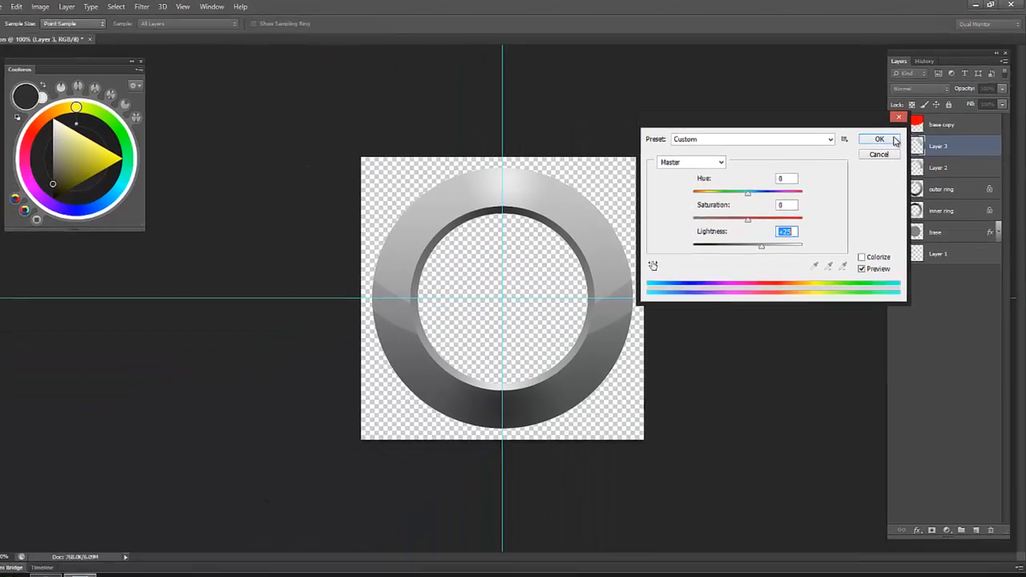
{"action": "left_click", "coordinate": [892, 139]}
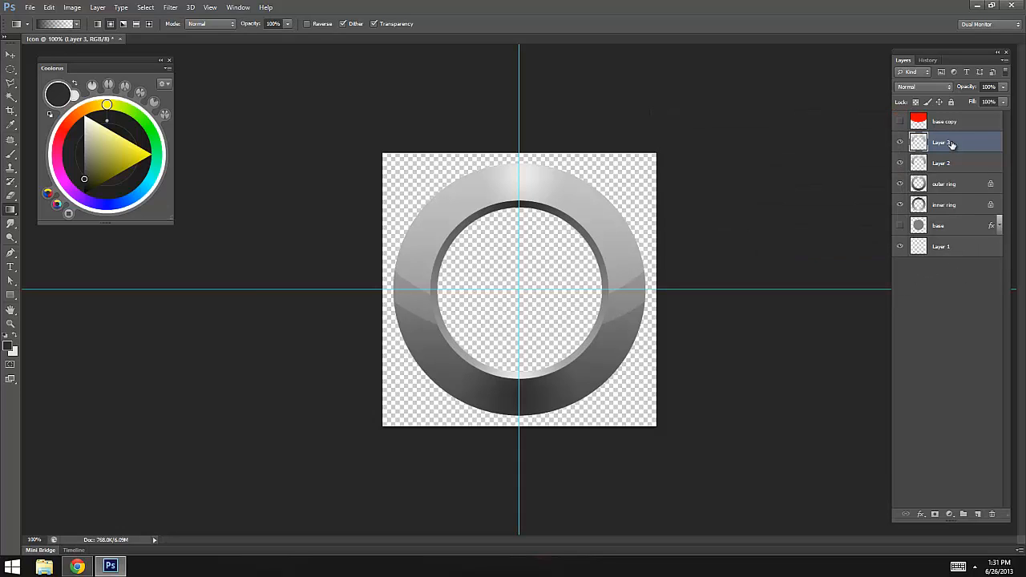
- Hide the guides and examine the ring's curved reflections at several smaller display sizes
{"action": "key", "text": "ctrl+semicolon"}
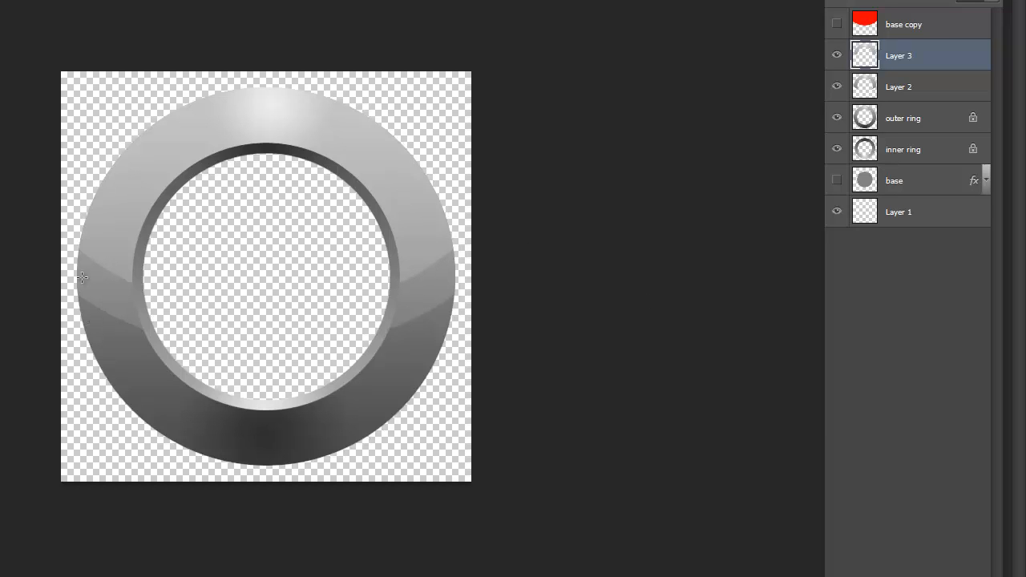
{"action": "key", "text": "z"}
{"action": "left_click", "coordinate": [295, 274]}
{"action": "left_click", "coordinate": [320, 345]}
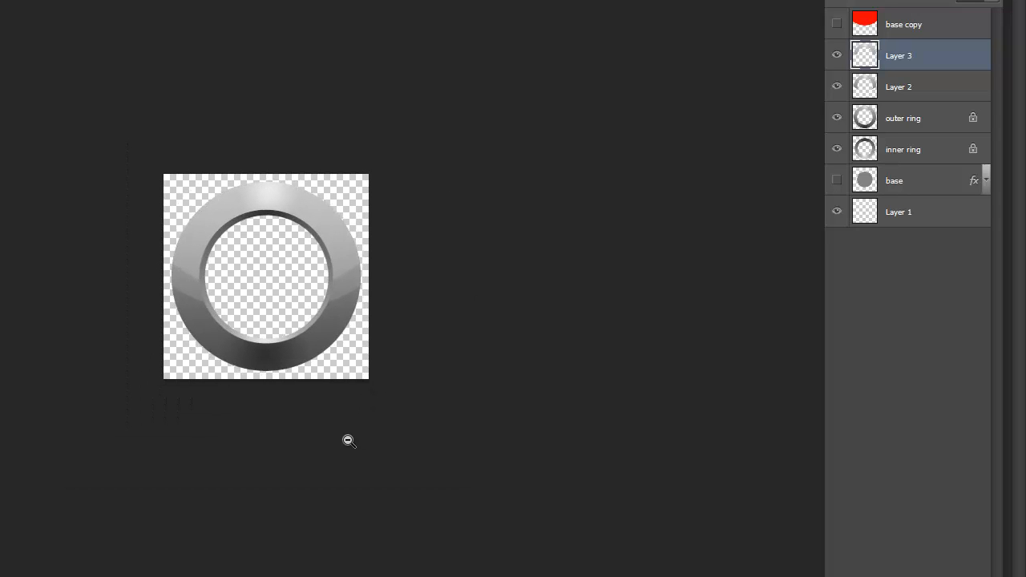
{"action": "left_click", "coordinate": [506, 451]}
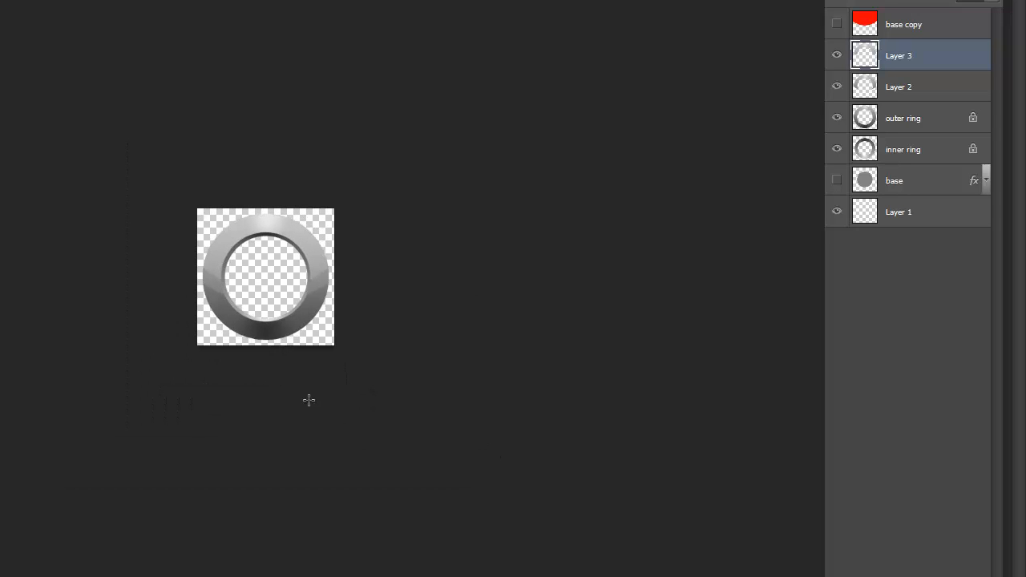
{"action": "left_click", "coordinate": [278, 286], "text": "alt"}
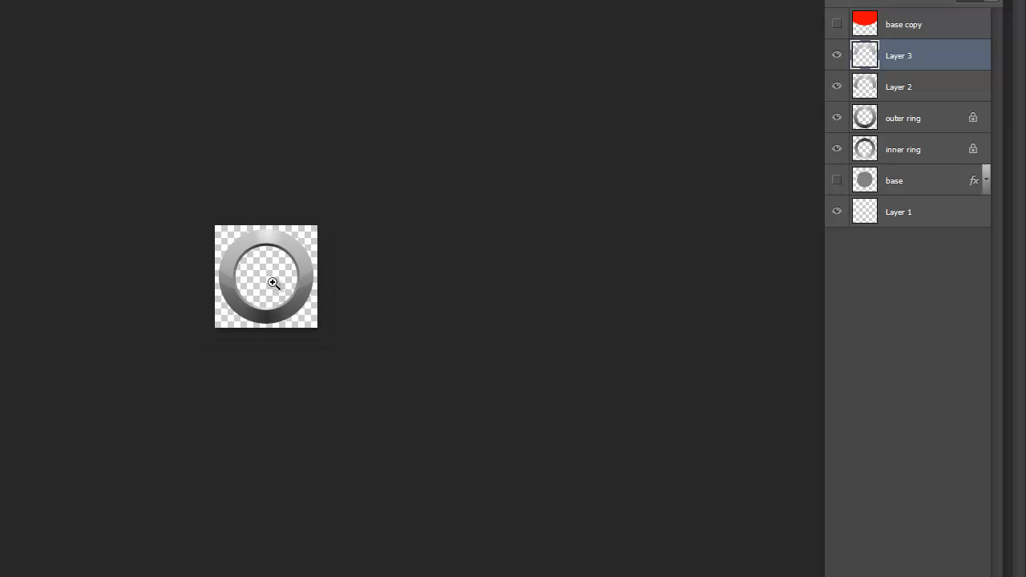
{"action": "left_click", "coordinate": [273, 283]}
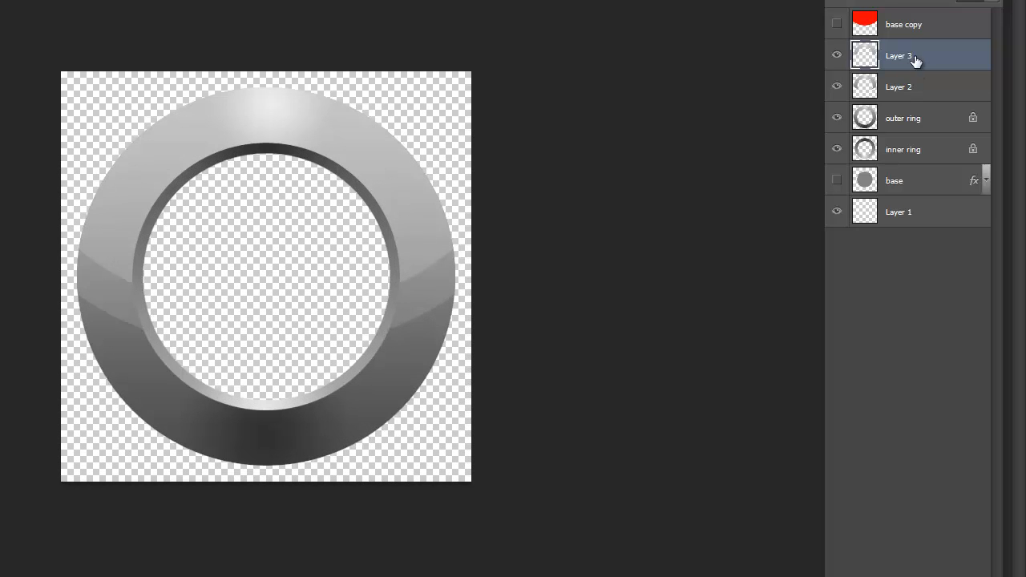
- Merge Layer 3, Layer 2 and the outer ring into a single layer
{"action": "left_click", "coordinate": [922, 131], "text": "shift"}
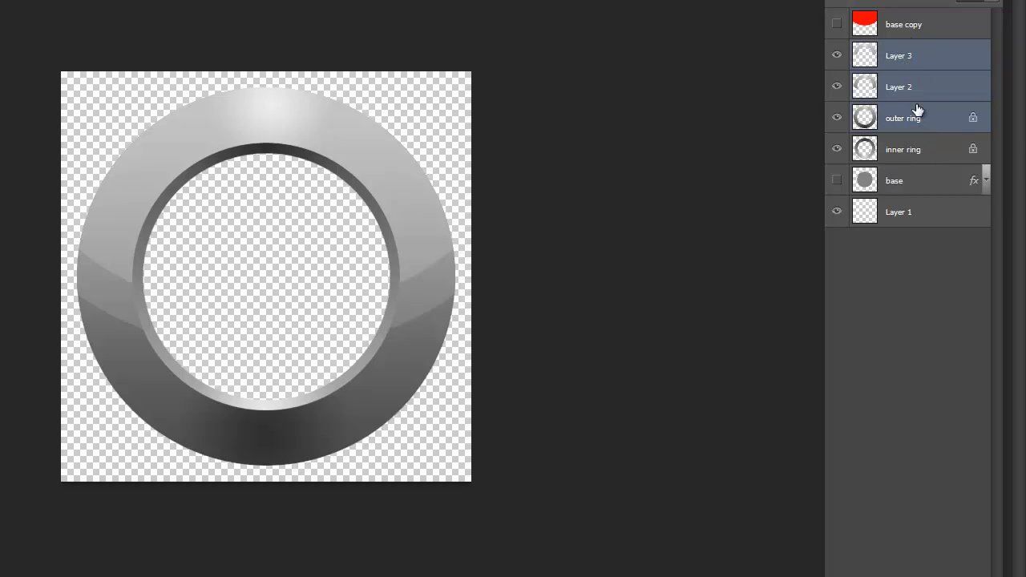
{"action": "left_click", "coordinate": [924, 53]}
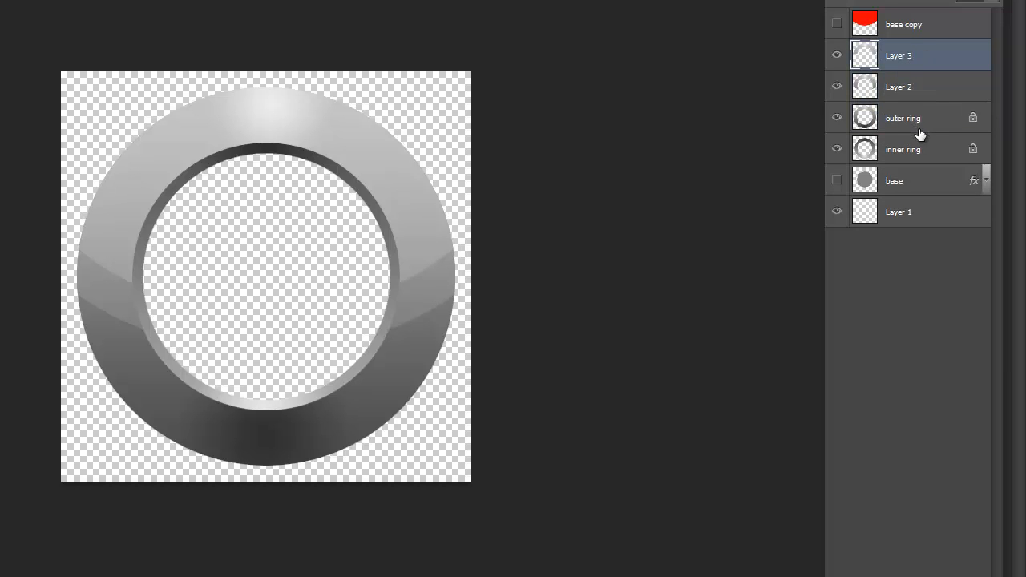
{"action": "left_click", "coordinate": [921, 134], "text": "shift"}
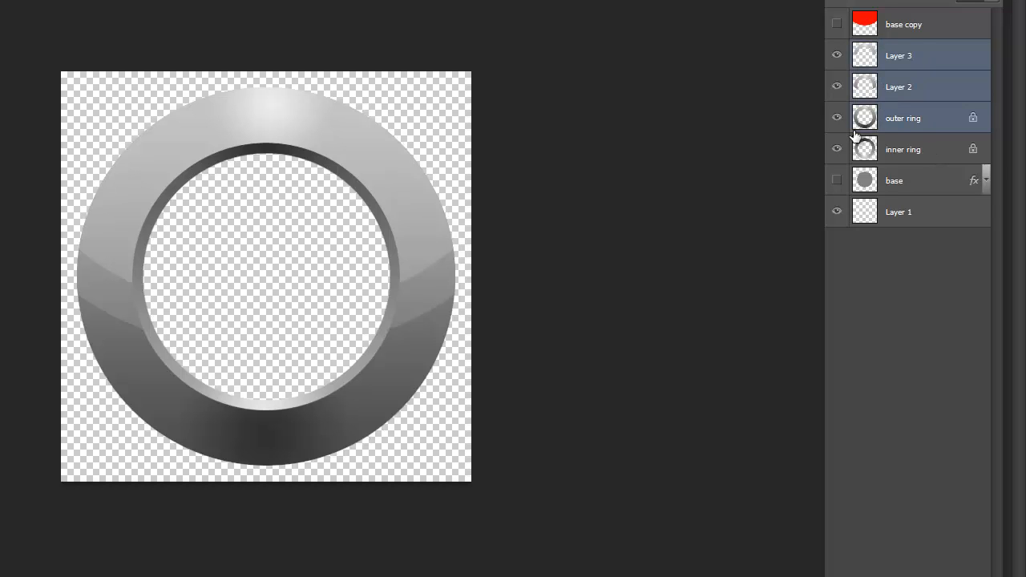
{"action": "key", "text": "ctrl+e"}
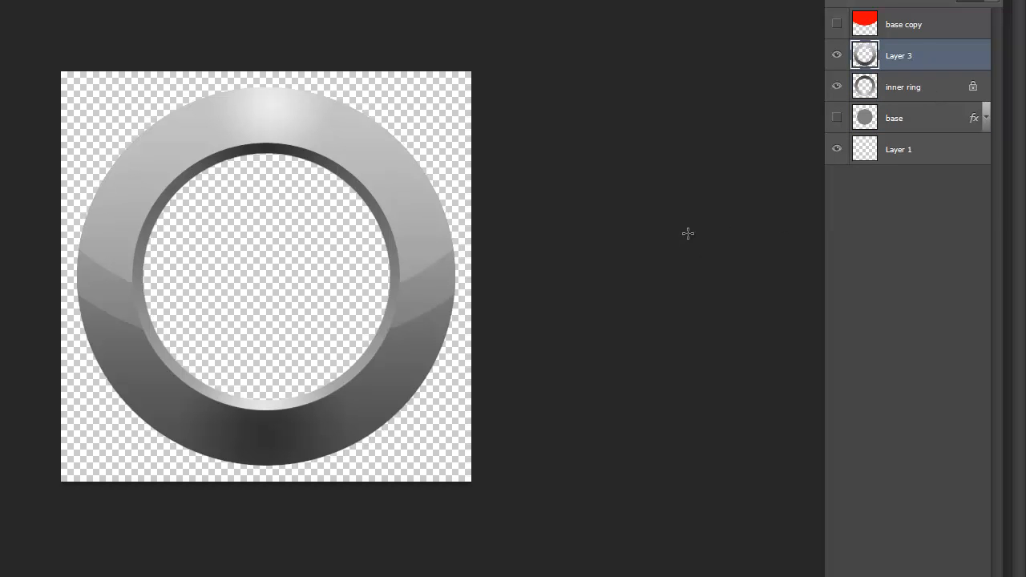
- Merge the combined outer ring in Layer 3 with the inner ring and rename the resulting layer ring
{"action": "left_click", "coordinate": [837, 56]}
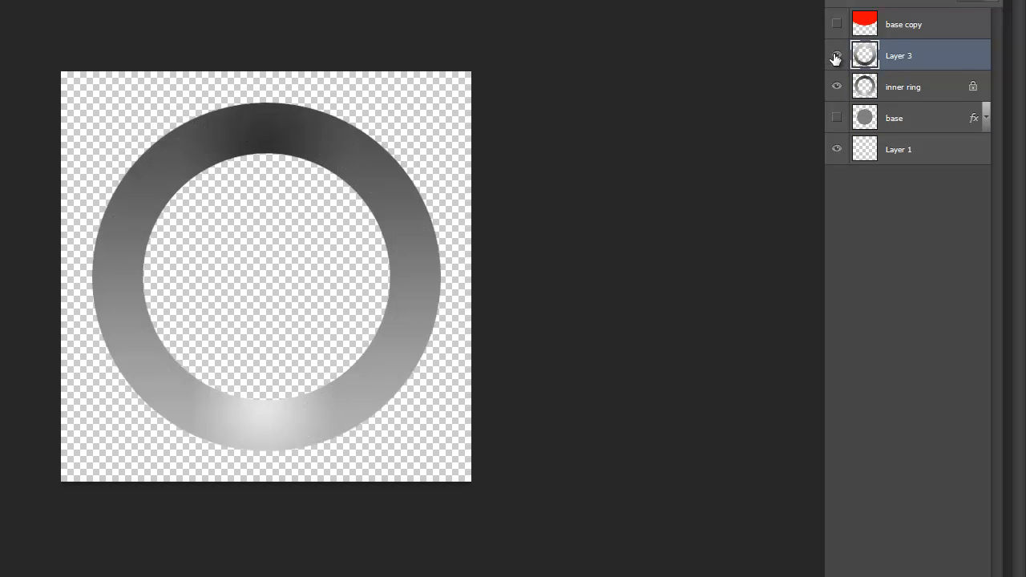
{"action": "left_click", "coordinate": [836, 56]}
{"action": "left_click", "coordinate": [924, 88], "text": "shift"}
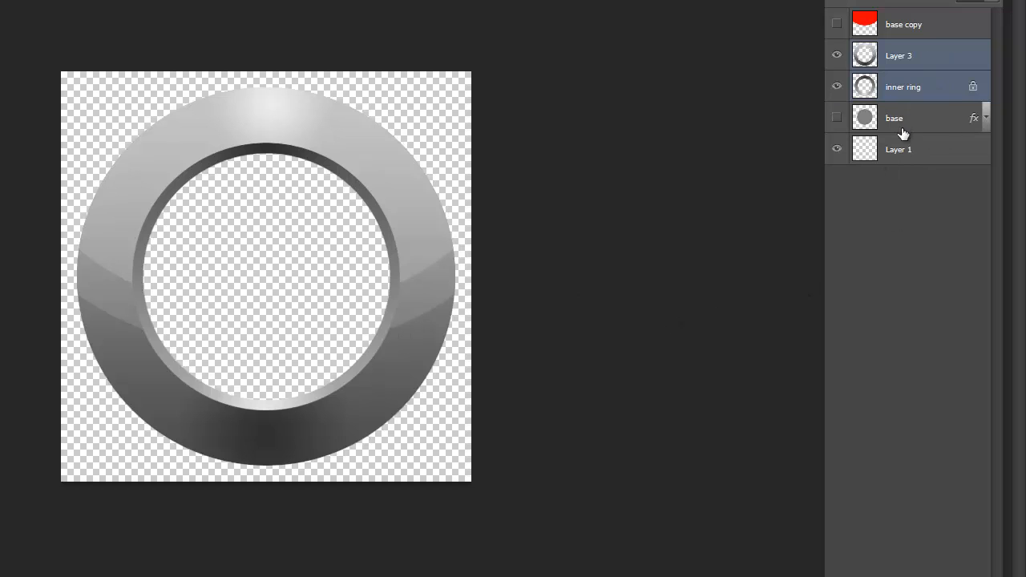
{"action": "key", "text": "ctrl+e"}
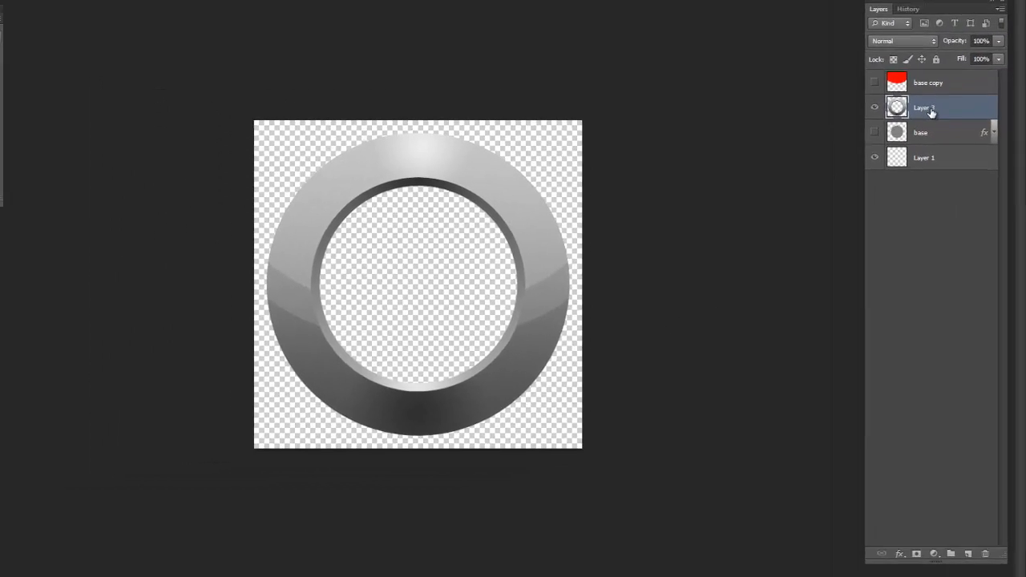
{"action": "double_click", "coordinate": [904, 65]}
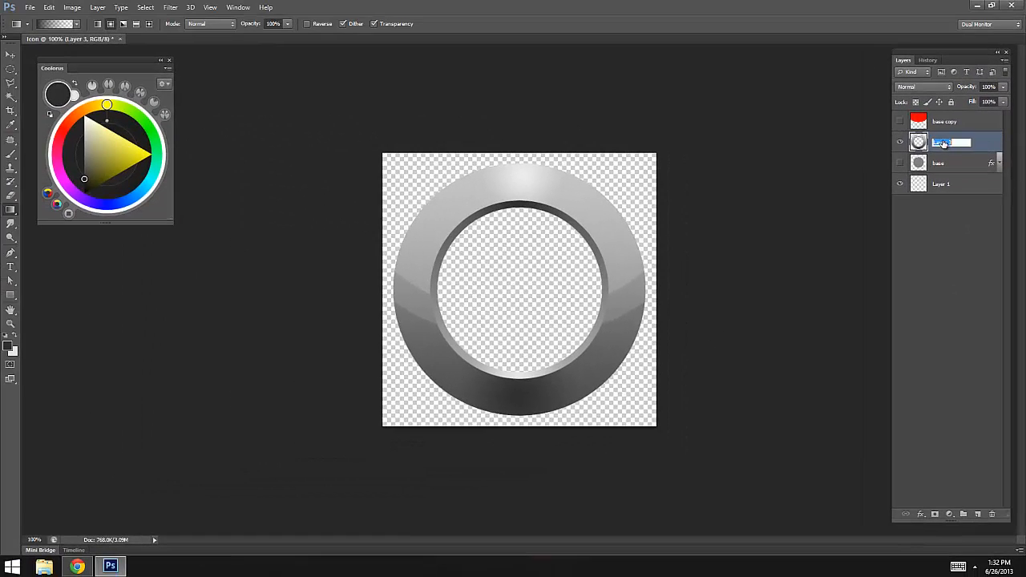
{"action": "type", "text": "ring"}
{"action": "key", "text": "Return"}
- Delete the red base copy layer, then select the base layer and toggle its visibility
{"action": "left_click", "coordinate": [957, 127]}
{"action": "left_click_drag", "start_coordinate": [958, 126], "coordinate": [993, 514]}
{"action": "left_click", "coordinate": [899, 162]}
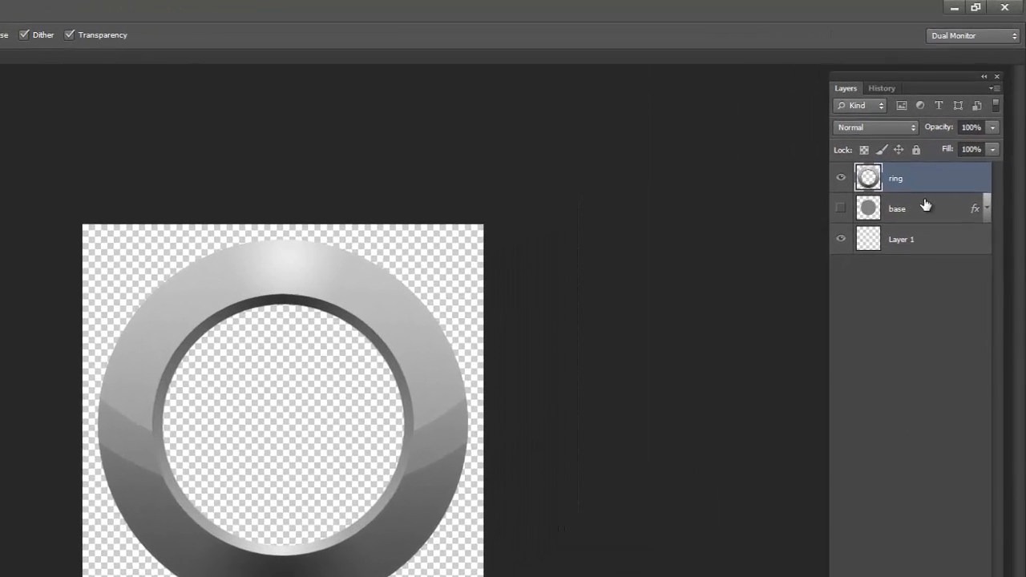
{"action": "left_click", "coordinate": [930, 143]}
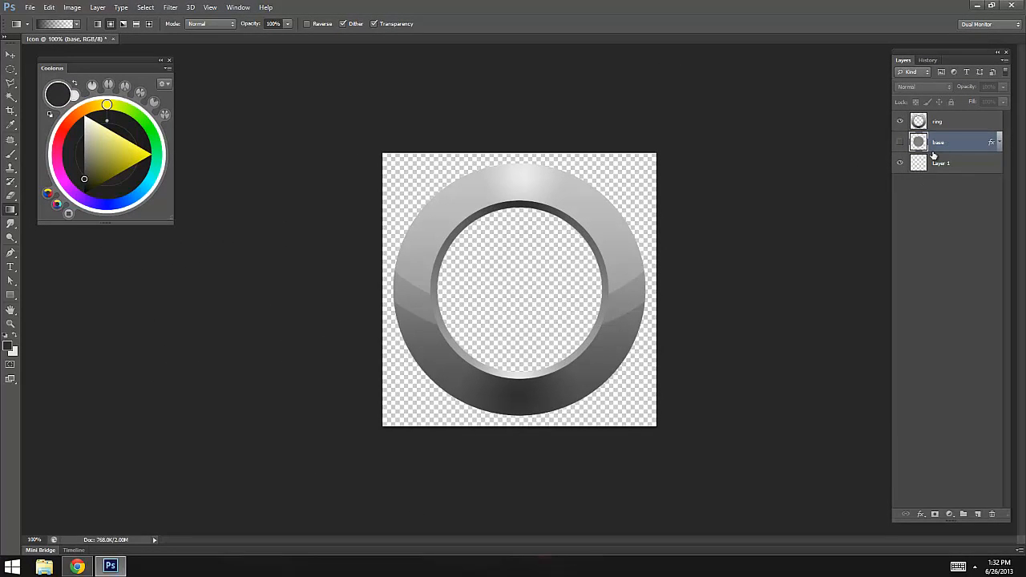
{"action": "left_click", "coordinate": [900, 142]}
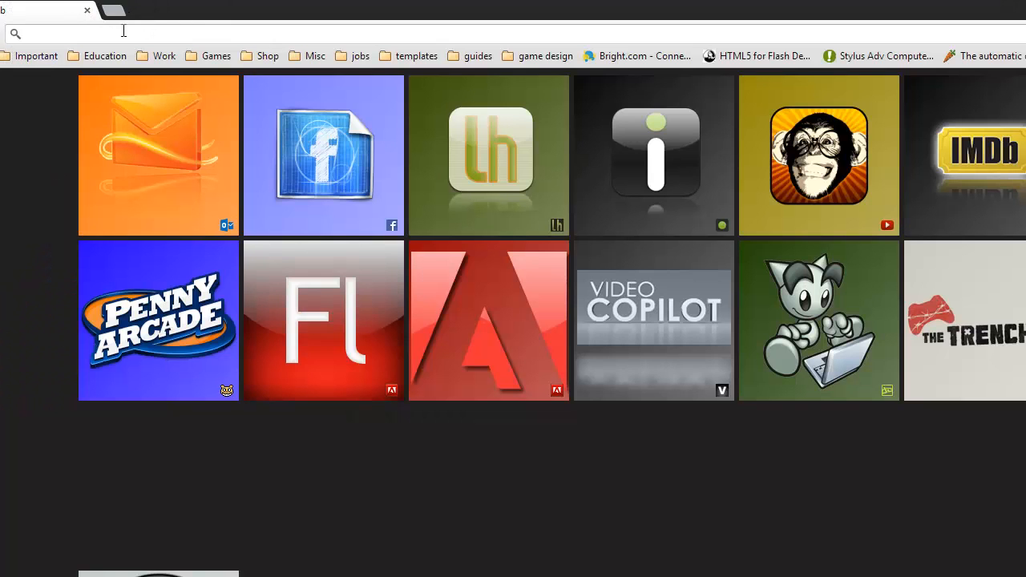
- Switch to Chrome and search Google for adobe, then narrow the image search to adobe png
{"action": "type", "text": "adobe"}
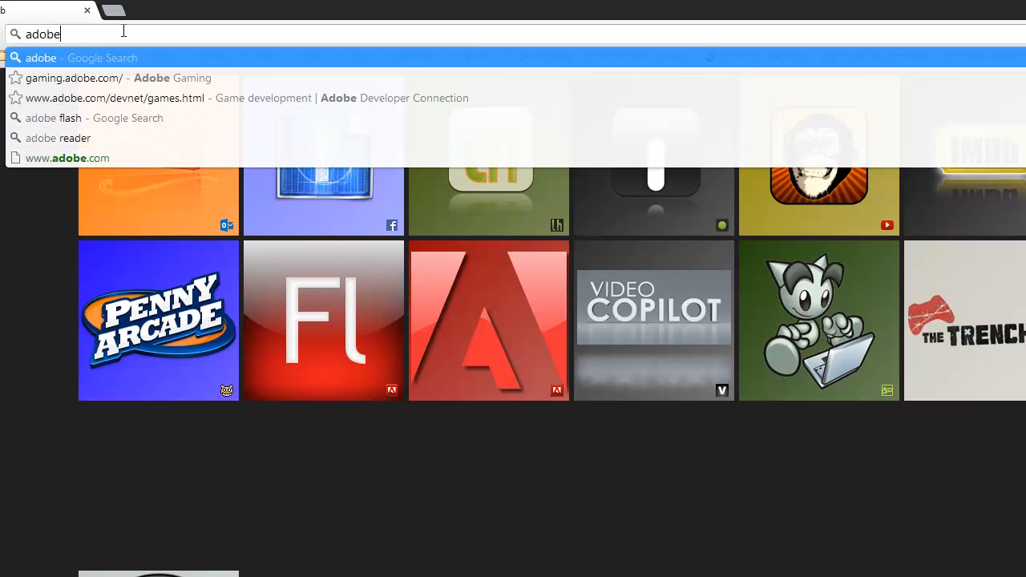
{"action": "key", "text": "Return"}
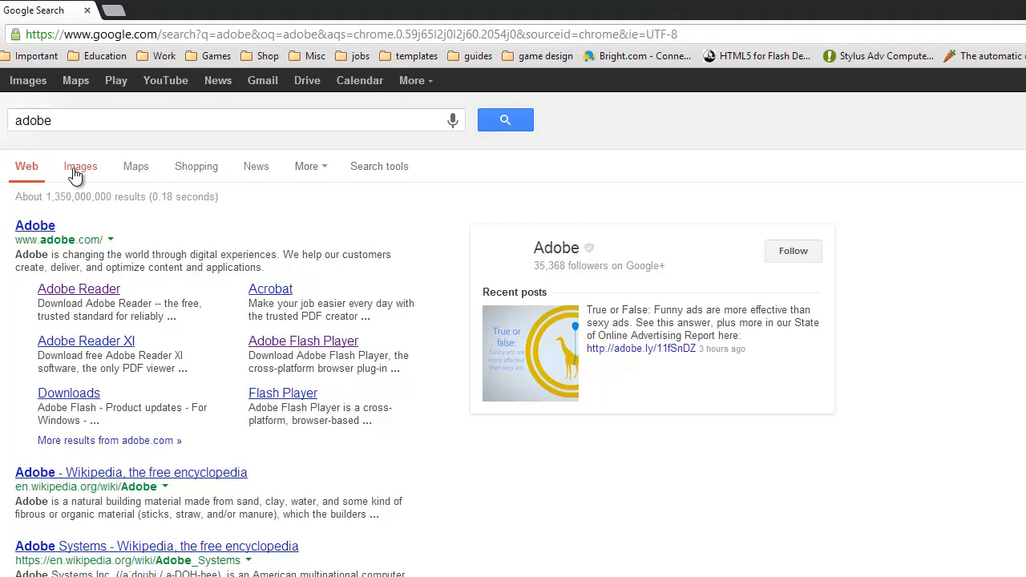
{"action": "left_click", "coordinate": [80, 166]}
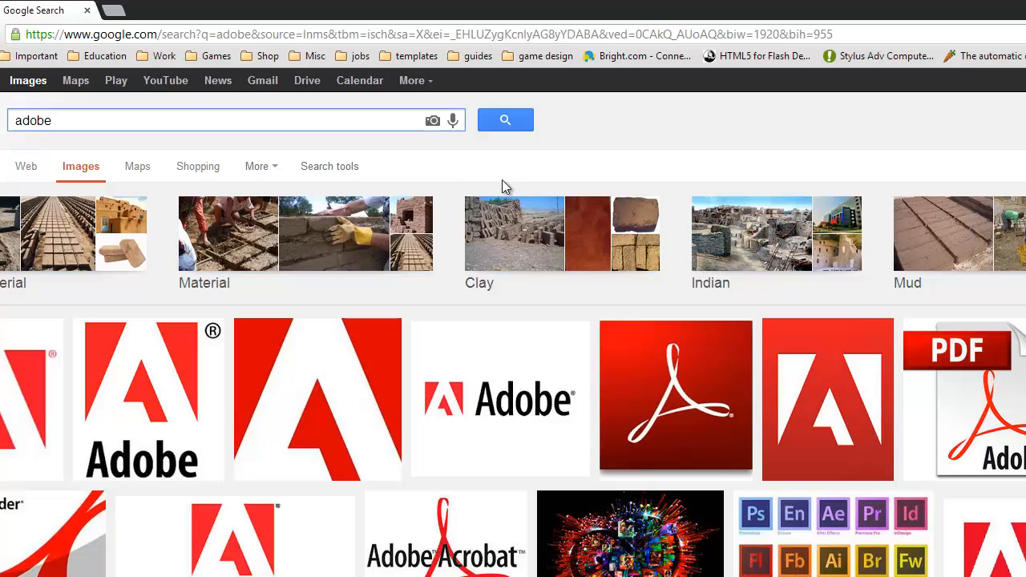
{"action": "type", "text": "png"}
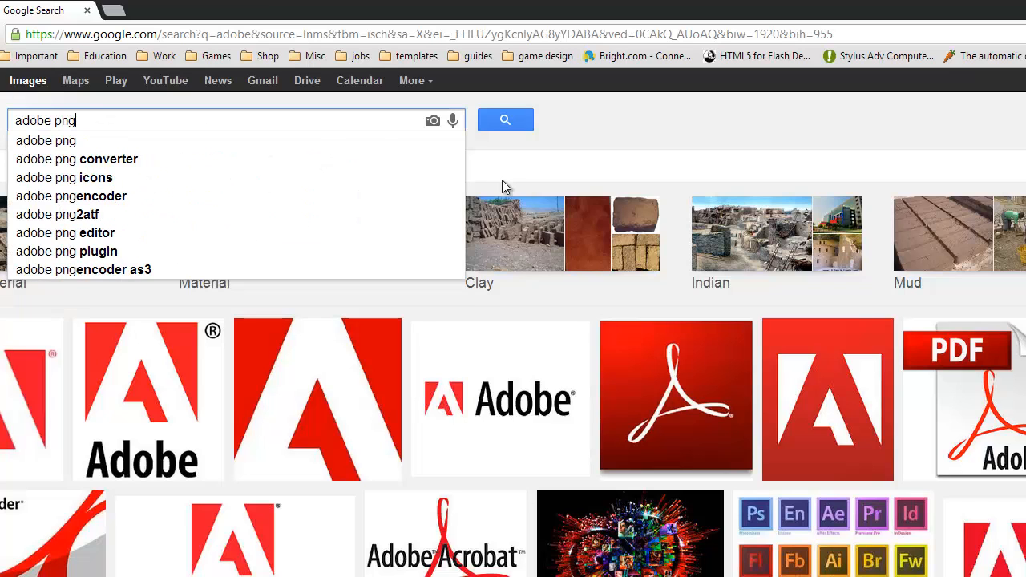
{"action": "key", "text": "Return"}
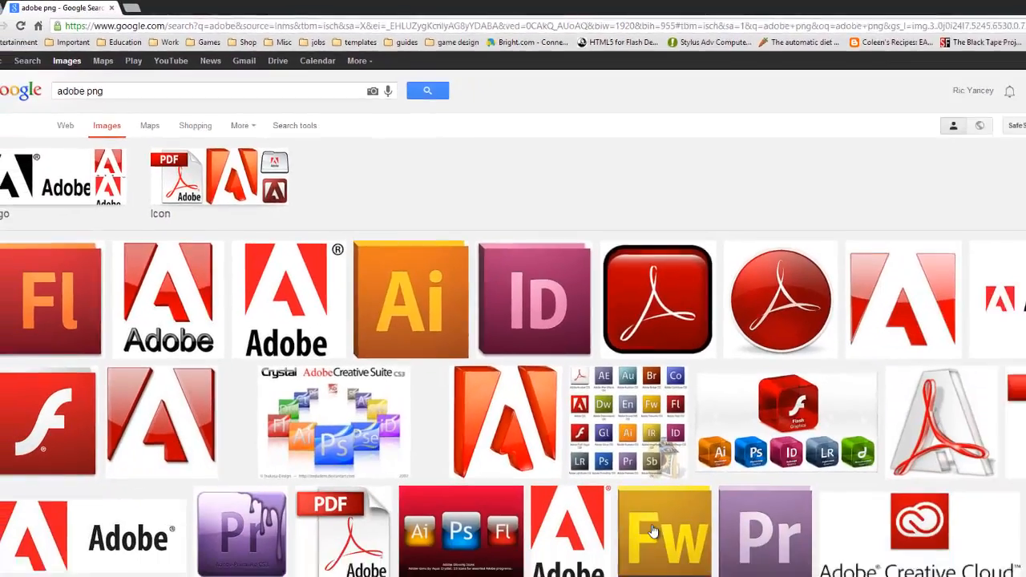
- Browse the image results and open the original 256 x 256 glossy red Adobe logo, adobe.png
{"action": "scroll", "coordinate": [588, 464], "scroll_direction": "down", "scroll_amount": 1}
{"action": "scroll", "coordinate": [588, 465], "scroll_direction": "down", "scroll_amount": 3}
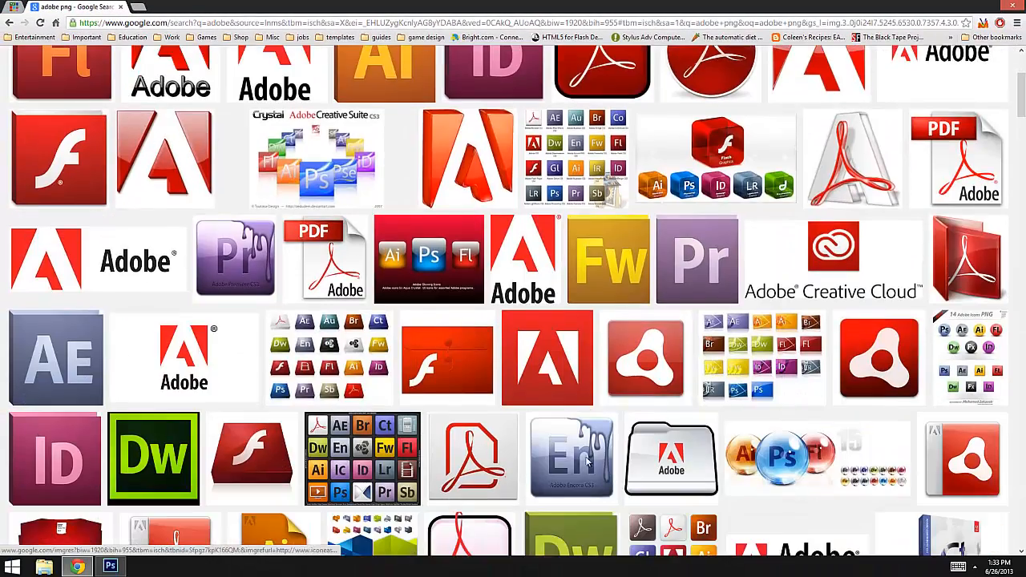
{"action": "scroll", "coordinate": [818, 449], "scroll_direction": "up", "scroll_amount": 4}
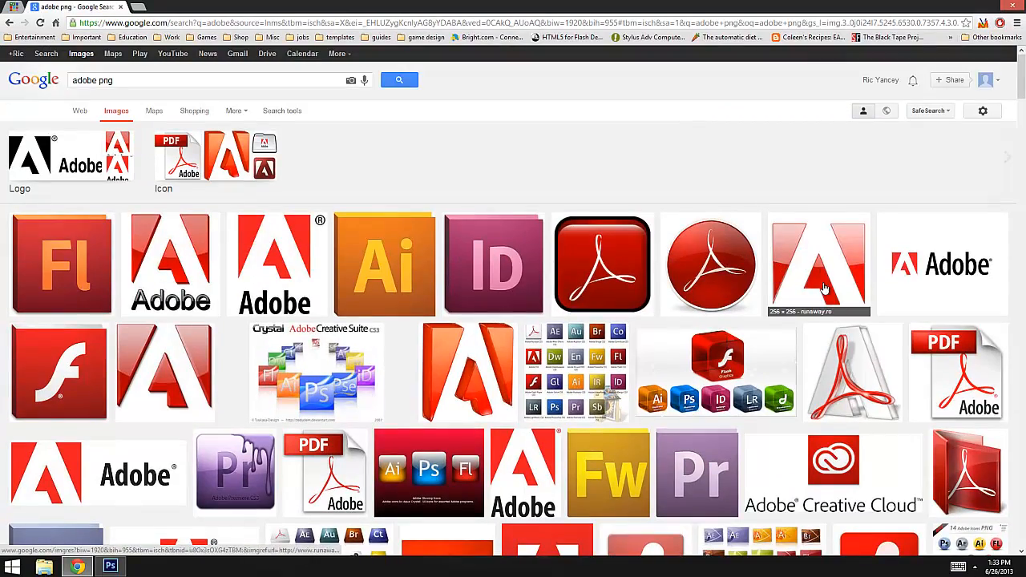
{"action": "left_click", "coordinate": [823, 287]}
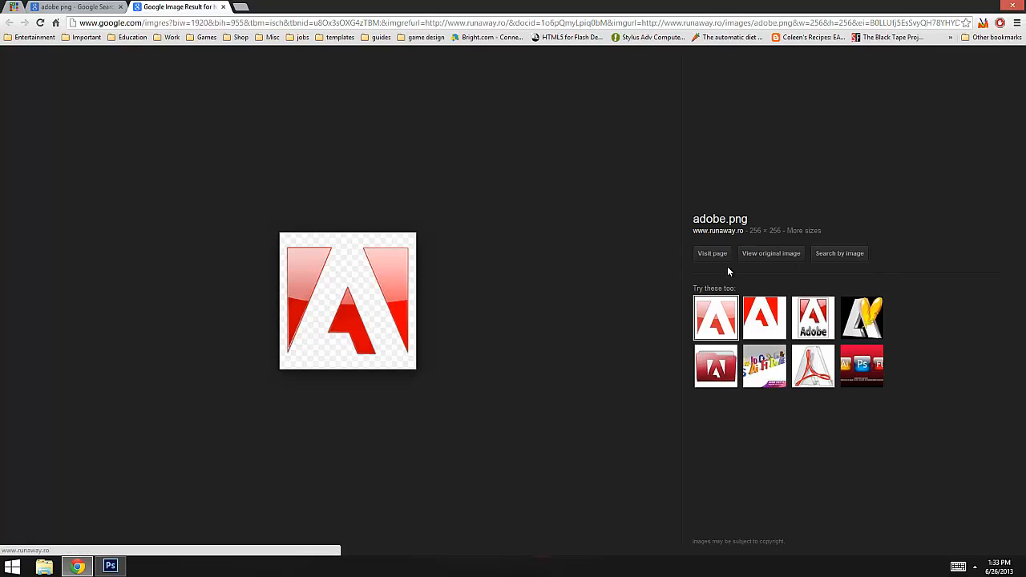
{"action": "left_click", "coordinate": [793, 258]}
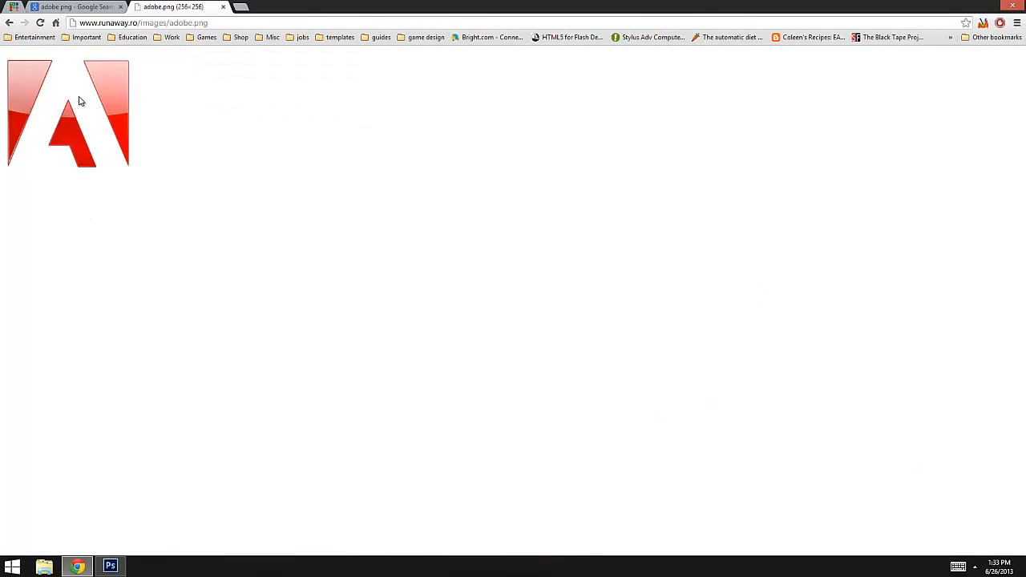
{"action": "mouse_move", "coordinate": [88, 120]}
{"action": "left_mouse_down"}
{"action": "mouse_move", "coordinate": [719, 286]}
{"action": "mouse_move", "coordinate": [492, 272]}
{"action": "mouse_move", "coordinate": [105, 137]}
{"action": "mouse_move", "coordinate": [89, 109]}
{"action": "left_mouse_up"}
{"action": "right_click", "coordinate": [89, 109]}
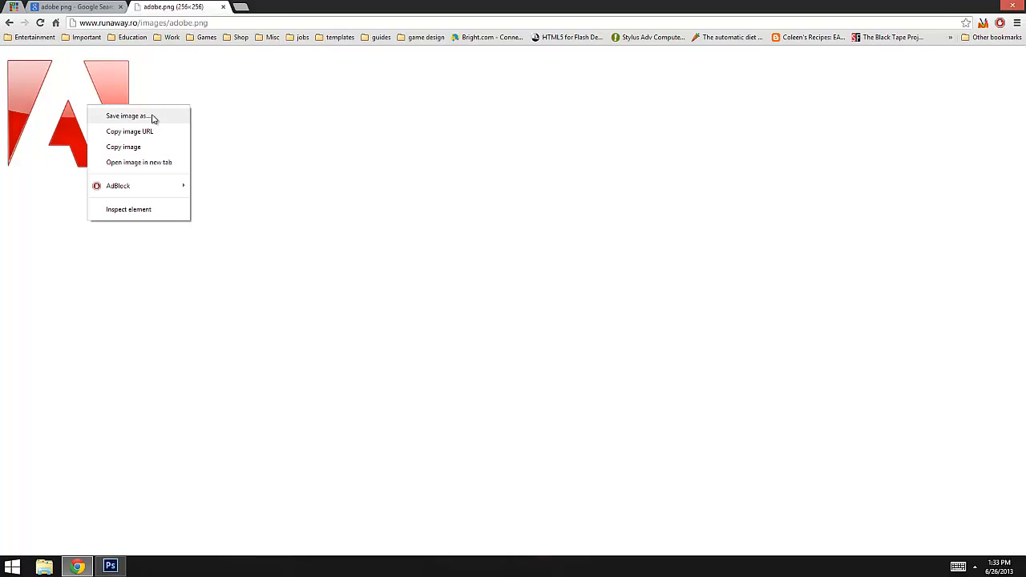
{"action": "left_click", "coordinate": [346, 127]}
{"action": "left_click_drag", "start_coordinate": [94, 124], "coordinate": [1025, 393]}
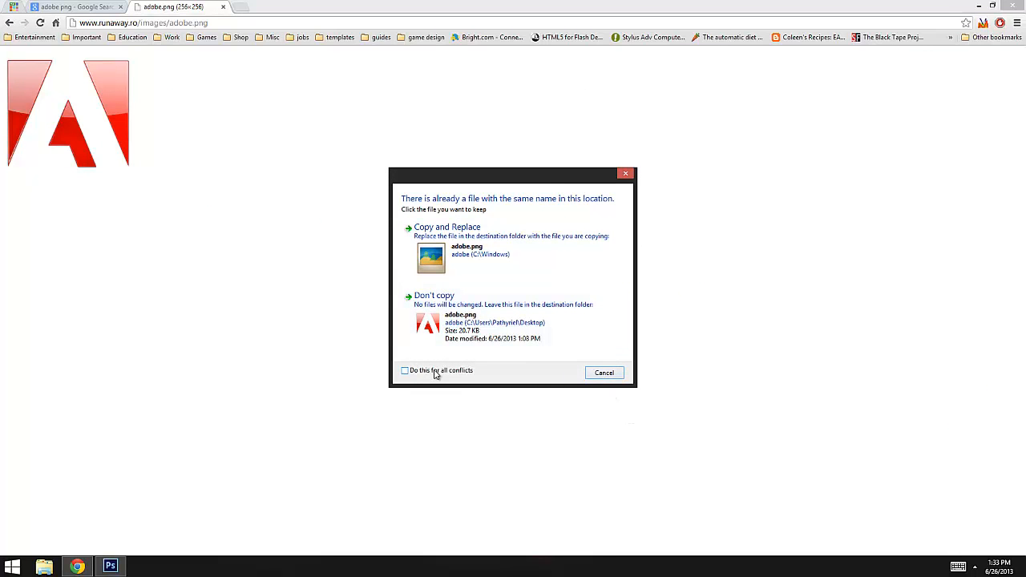
{"action": "left_click", "coordinate": [603, 377]}
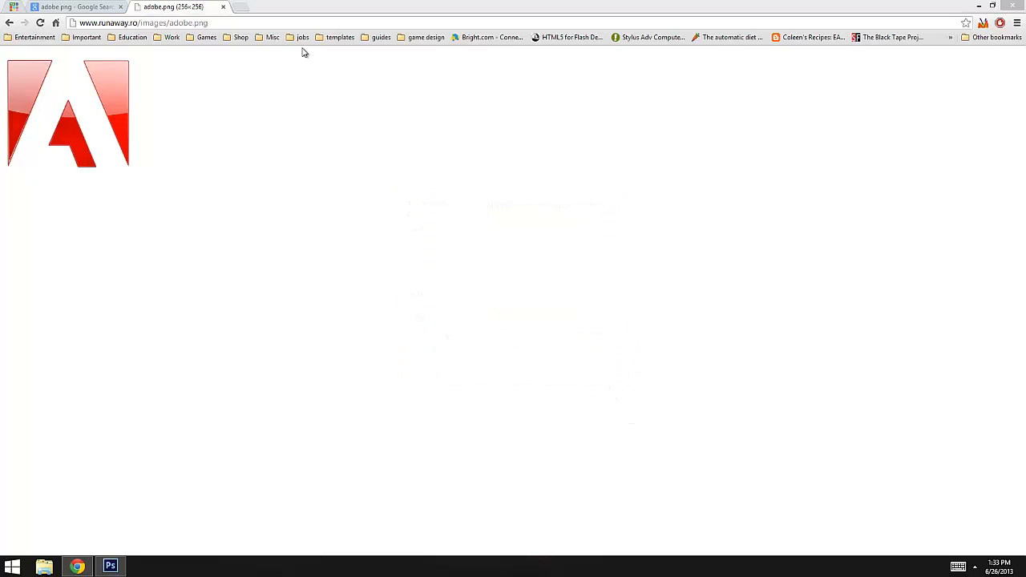
- Close the logo page, minimize Chrome and Photoshop, and place adobe.png from the desktop into the Photoshop icon document between the ring and base layers
{"action": "middle_click", "coordinate": [178, 5]}
{"action": "left_click", "coordinate": [982, 6]}
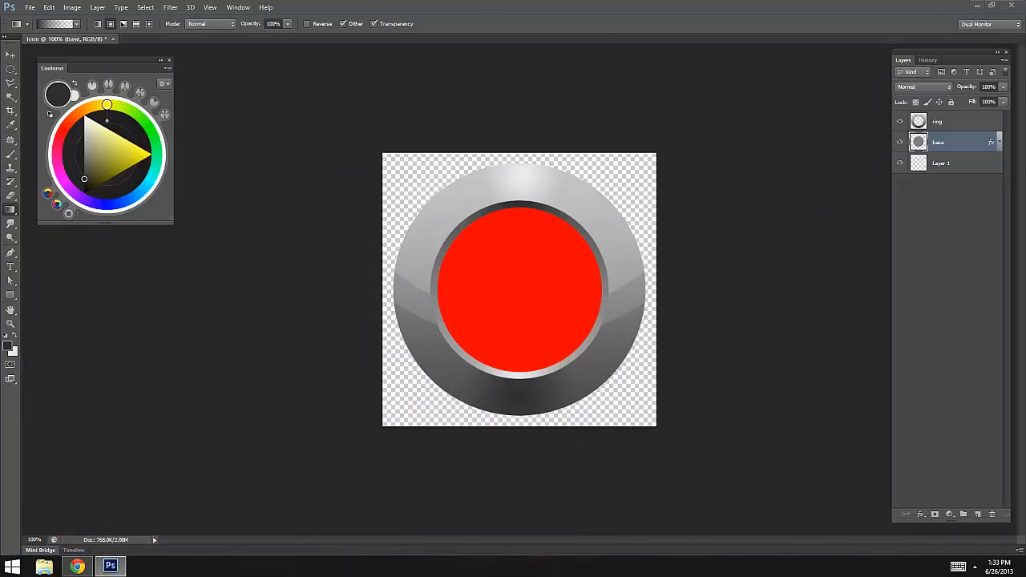
{"action": "left_click", "coordinate": [976, 5]}
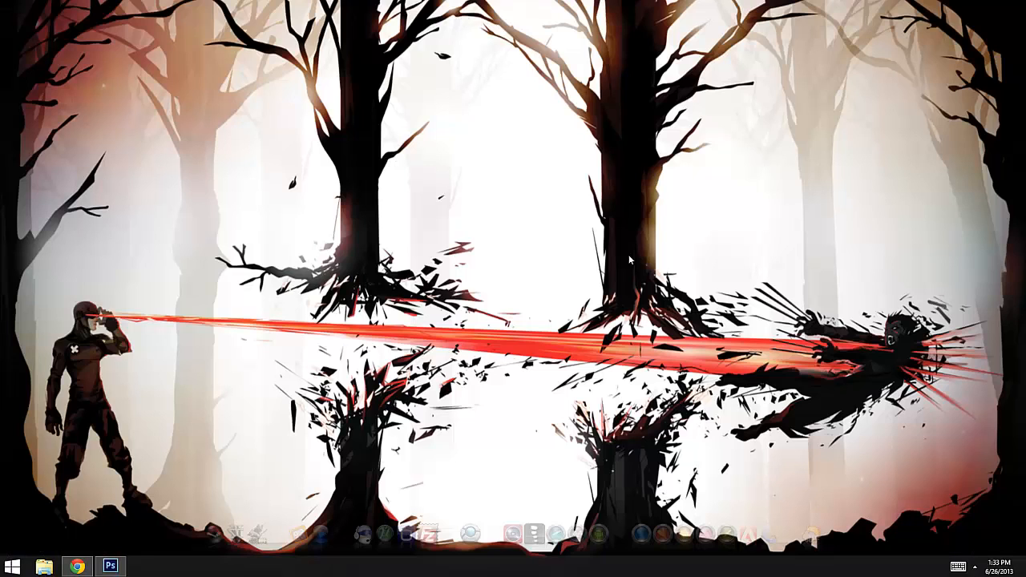
{"action": "left_click_drag", "start_coordinate": [292, 193], "coordinate": [473, 349]}
{"action": "left_click_drag", "start_coordinate": [348, 242], "coordinate": [507, 234]}
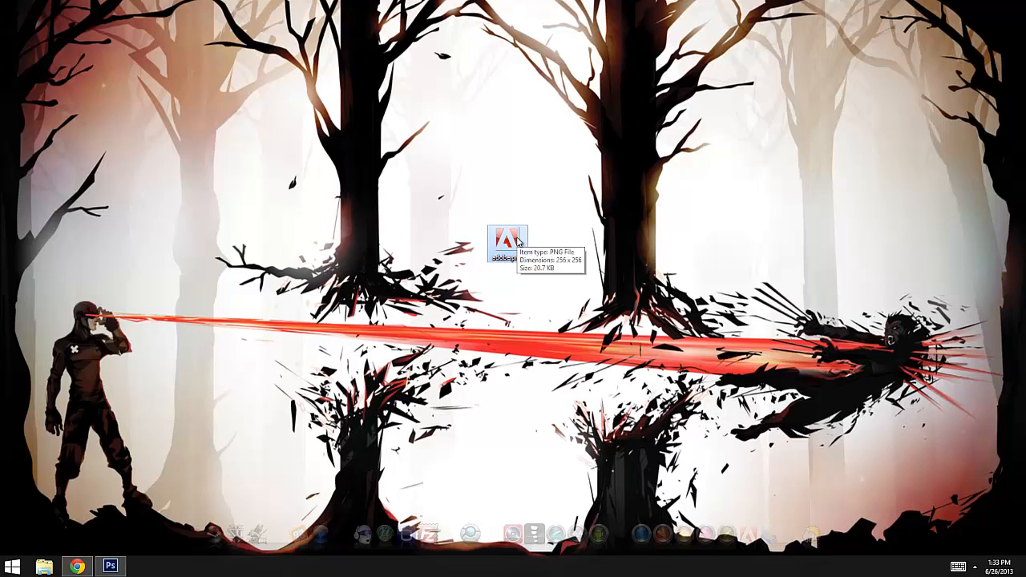
{"action": "left_click_drag", "start_coordinate": [518, 240], "coordinate": [511, 279]}
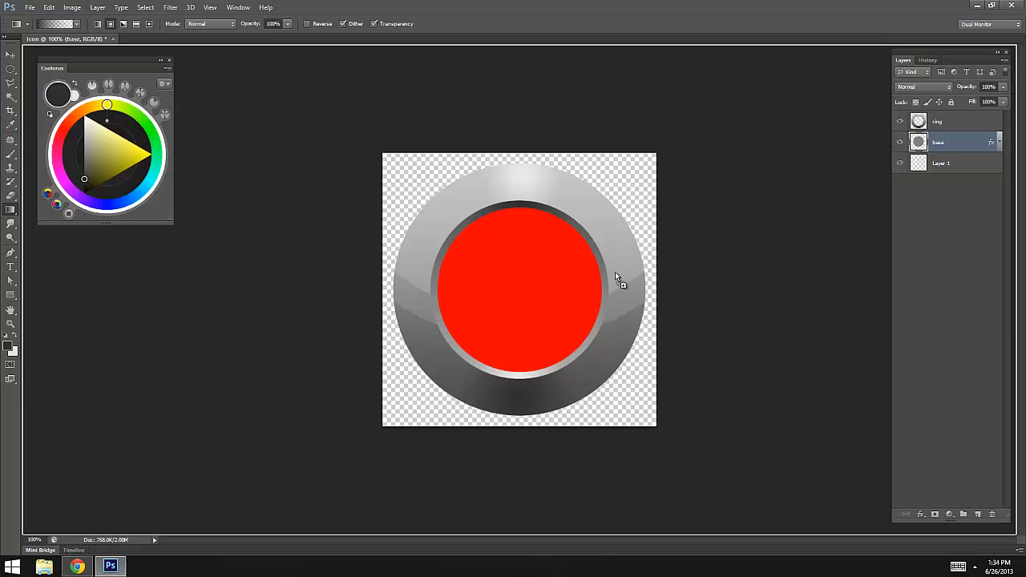
{"action": "left_click_drag", "start_coordinate": [615, 273], "coordinate": [618, 350]}
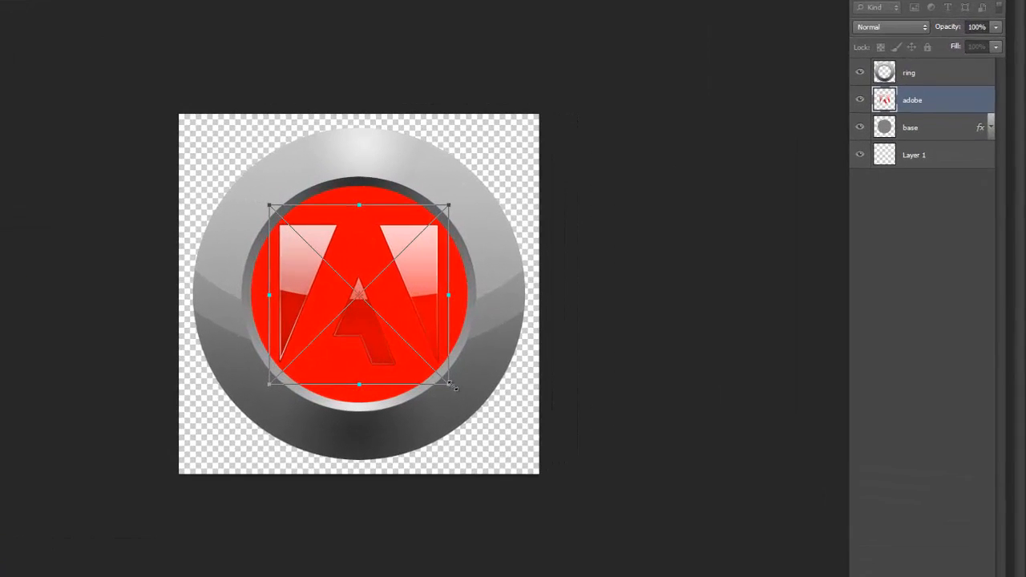
- Scale the placed Adobe logo down slightly, keep it centred in the red circle, and commit the placement
{"action": "left_click_drag", "start_coordinate": [589, 358], "coordinate": [578, 350]}
{"action": "left_click_drag", "start_coordinate": [352, 387], "coordinate": [360, 392]}
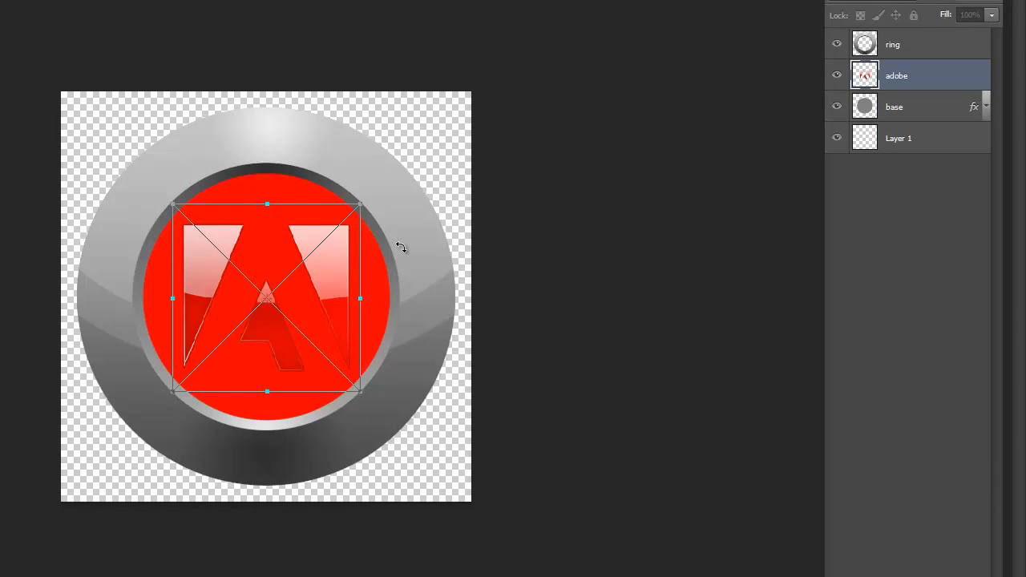
{"action": "key", "text": "Return"}
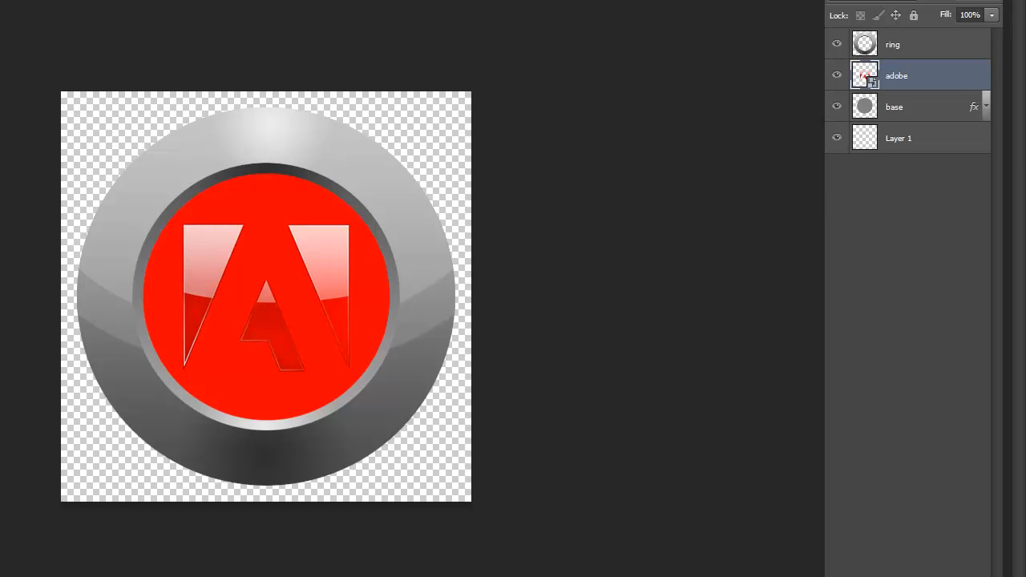
- Examine the finished reference icons in the image viewer, including ric_android.png, ric_celtx.png, ric_photoshop.png and ric_random.png, and close the viewer
{"action": "left_click_drag", "start_coordinate": [1025, 40], "coordinate": [534, 12]}
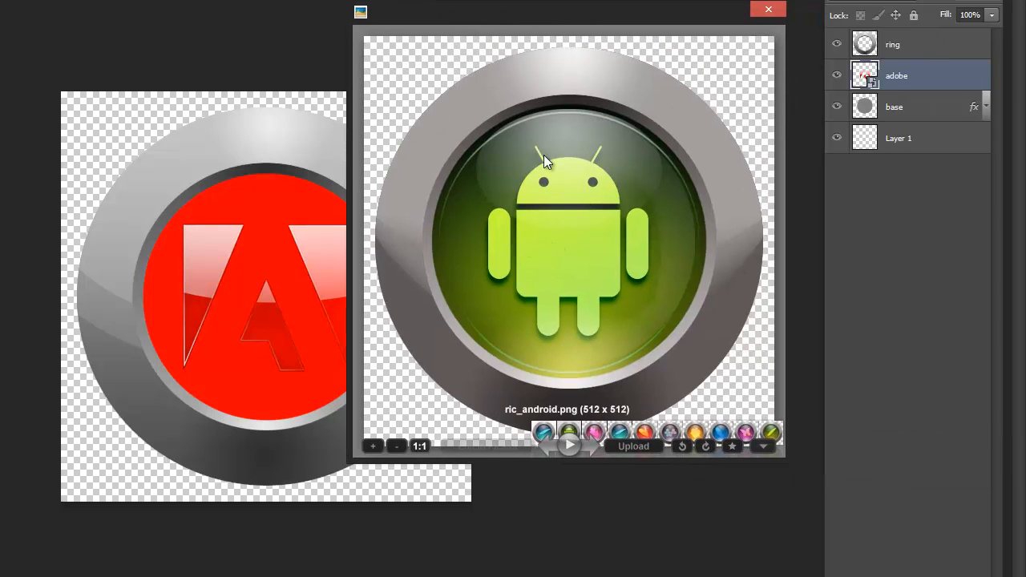
{"action": "left_click", "coordinate": [548, 445]}
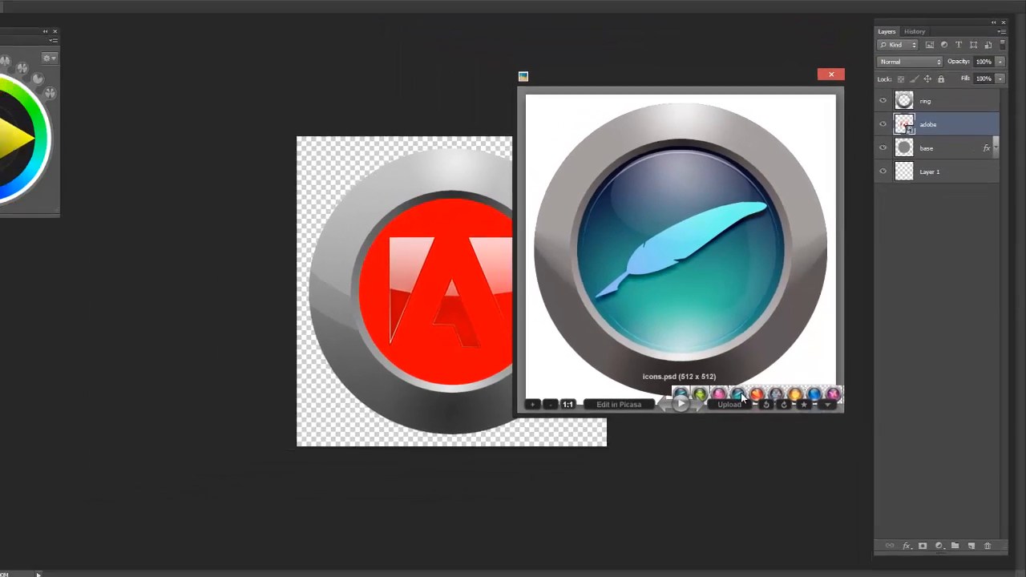
{"action": "left_click", "coordinate": [646, 434]}
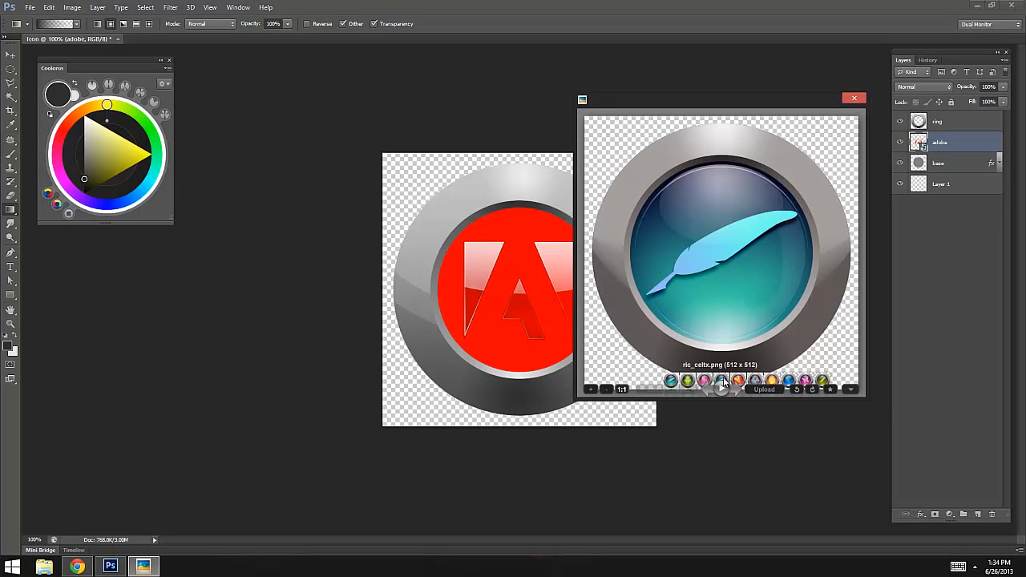
{"action": "left_click", "coordinate": [790, 381]}
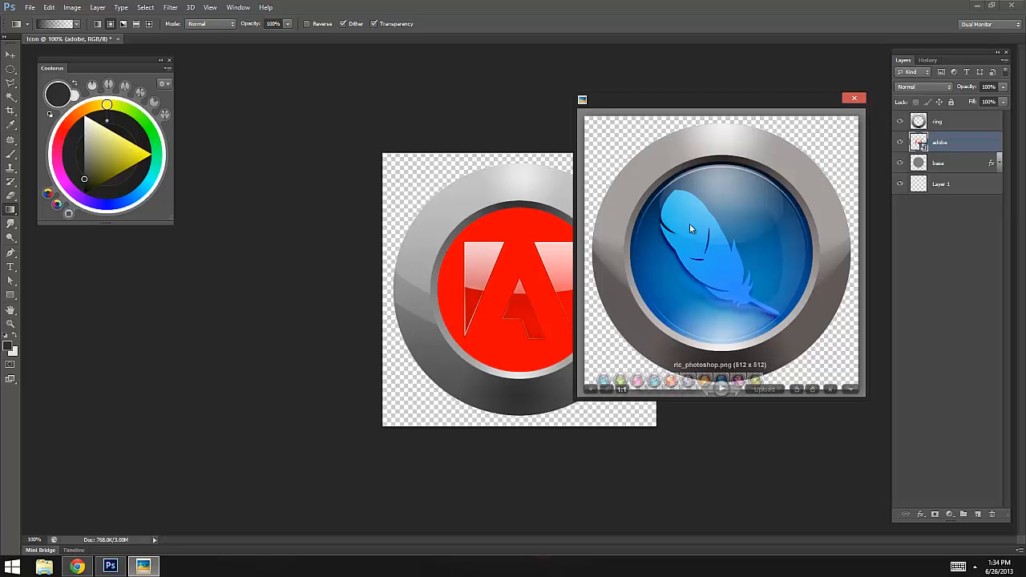
{"action": "left_click", "coordinate": [706, 383]}
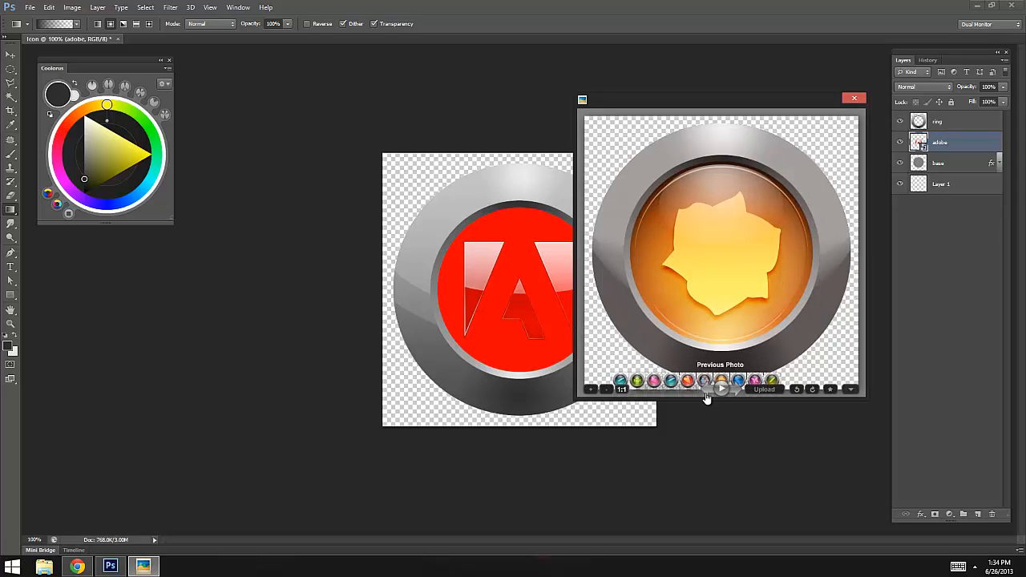
{"action": "left_click", "coordinate": [755, 381]}
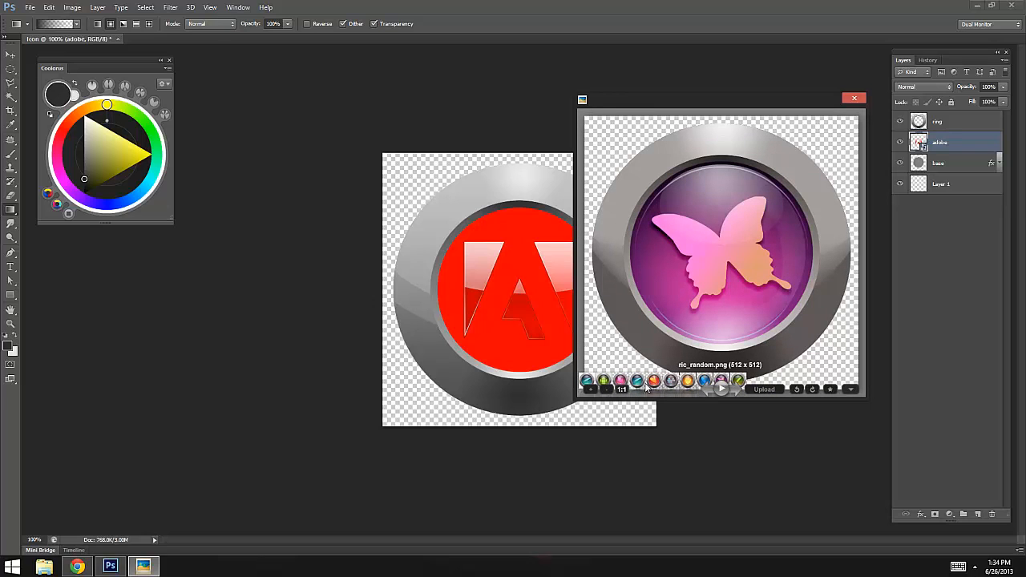
{"action": "left_click", "coordinate": [621, 381]}
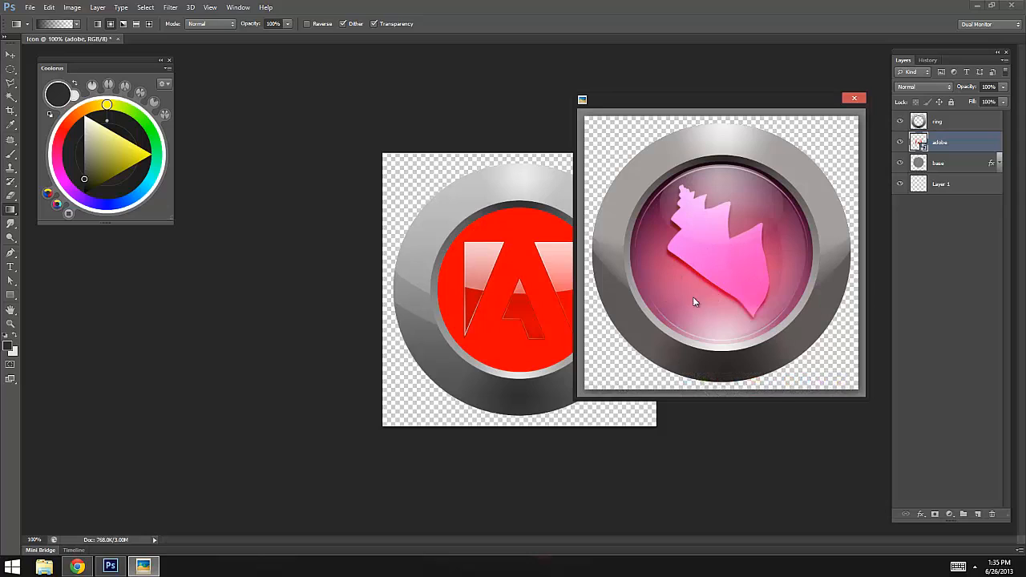
{"action": "left_click", "coordinate": [857, 99]}
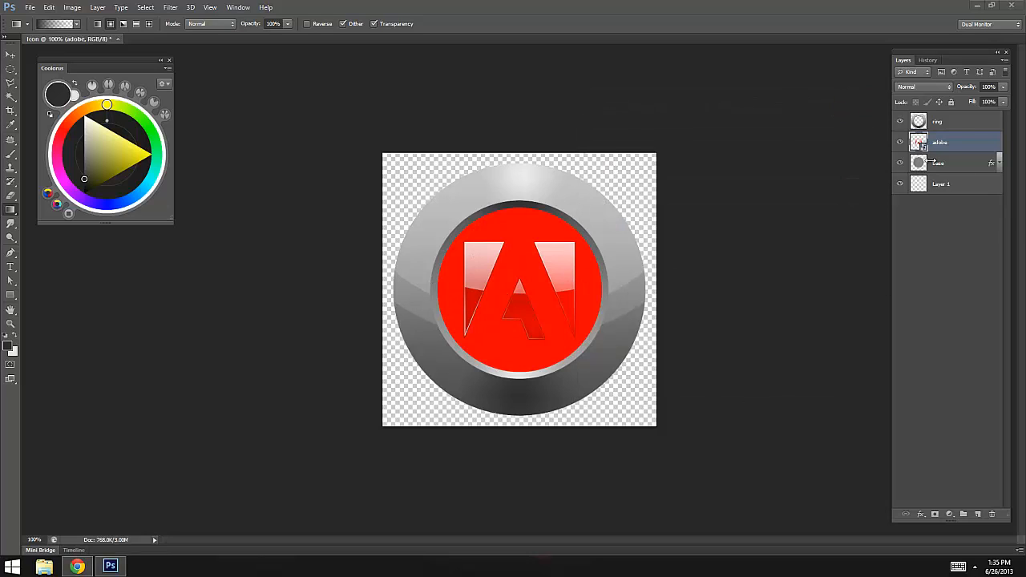
- Hide the adobe layer and delete the Color Overlay effect from the base layer
{"action": "left_click", "coordinate": [949, 144]}
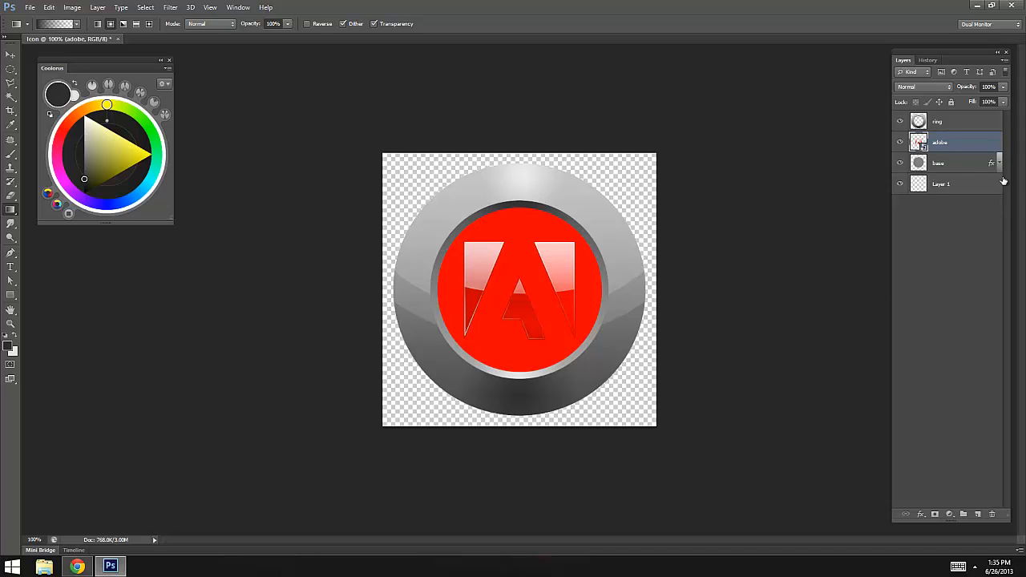
{"action": "left_click", "coordinate": [899, 143]}
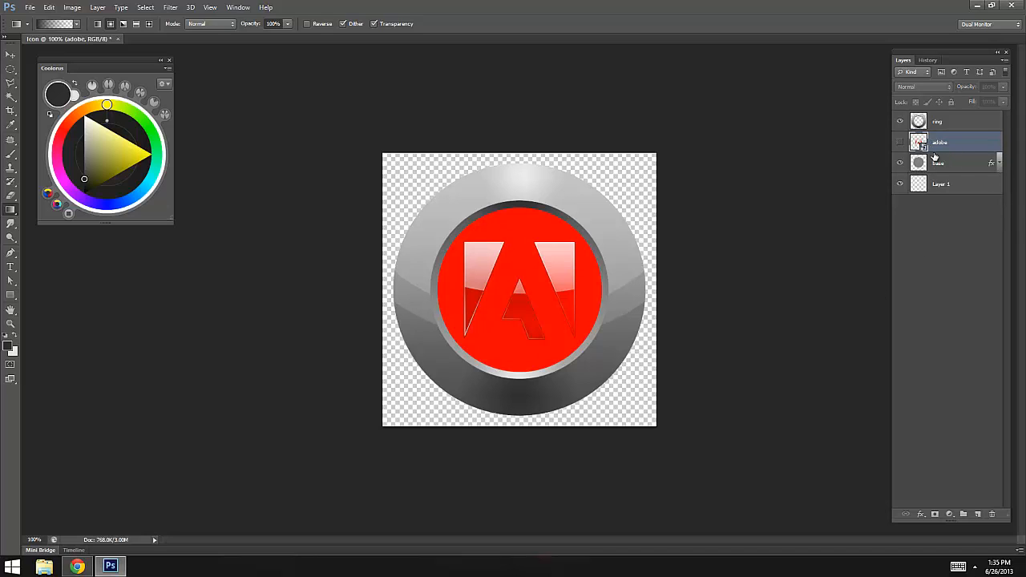
{"action": "left_click", "coordinate": [989, 164]}
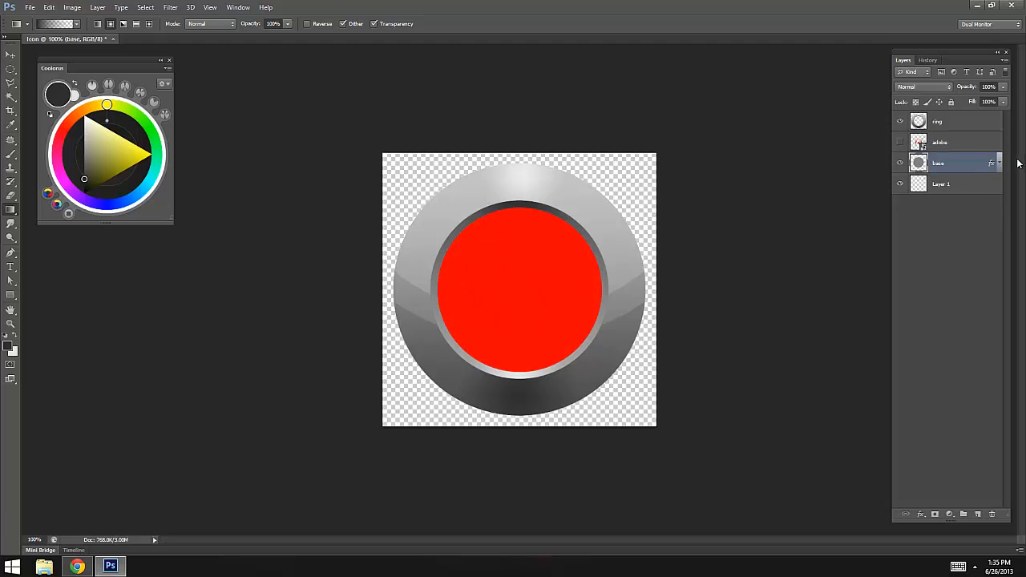
{"action": "left_click", "coordinate": [1001, 163]}
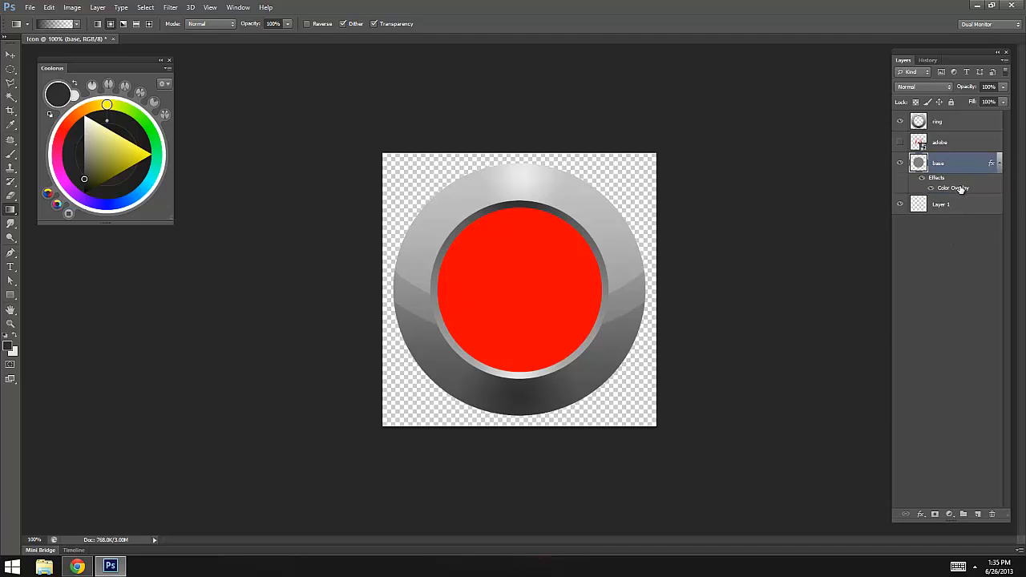
{"action": "left_click_drag", "start_coordinate": [960, 193], "coordinate": [991, 514]}
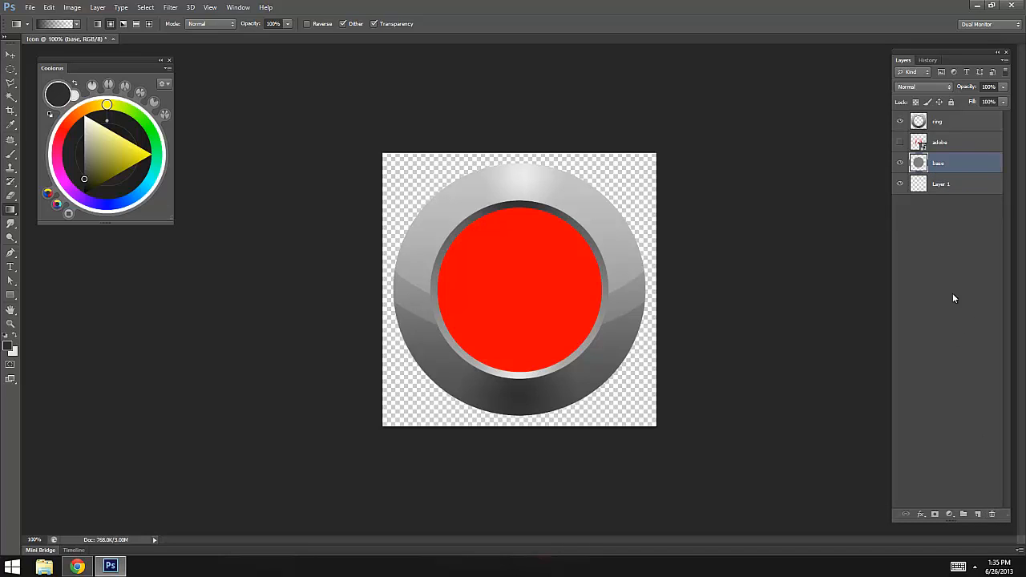
- Add a linear Gradient Overlay at a 90° angle to the base layer and open its gradient in the editor
{"action": "left_click", "coordinate": [920, 515]}
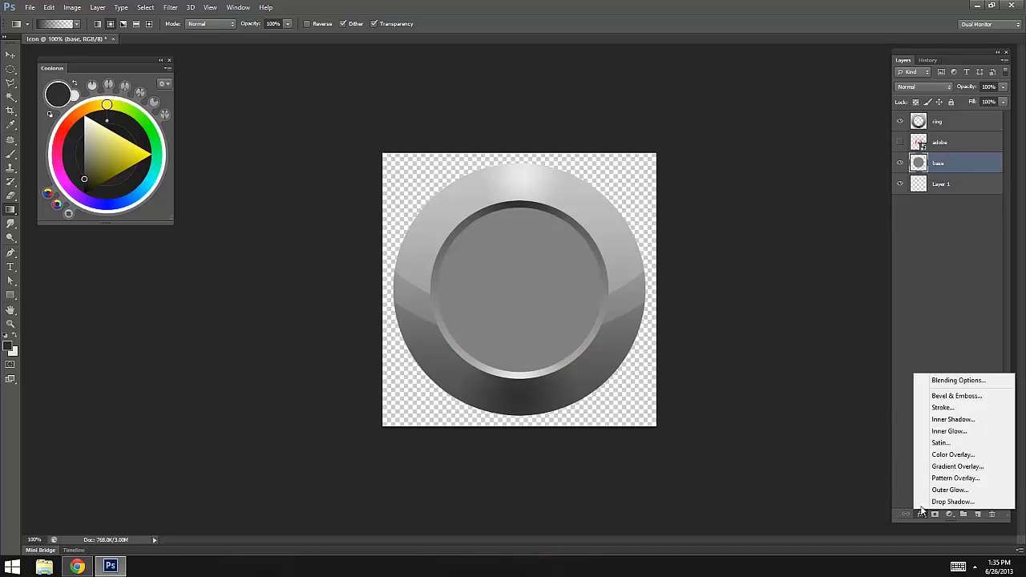
{"action": "left_click", "coordinate": [957, 467]}
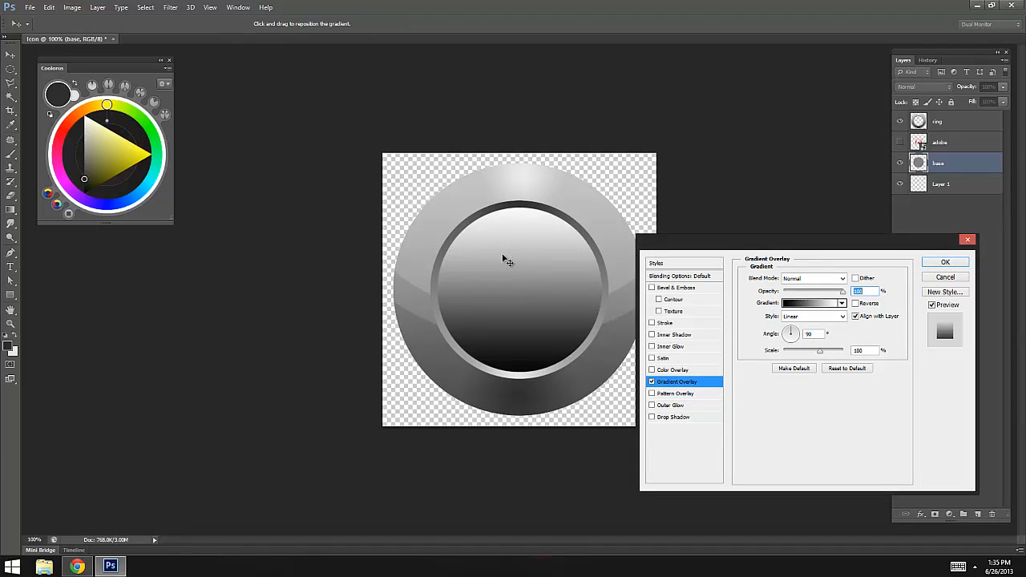
{"action": "left_click", "coordinate": [812, 305]}
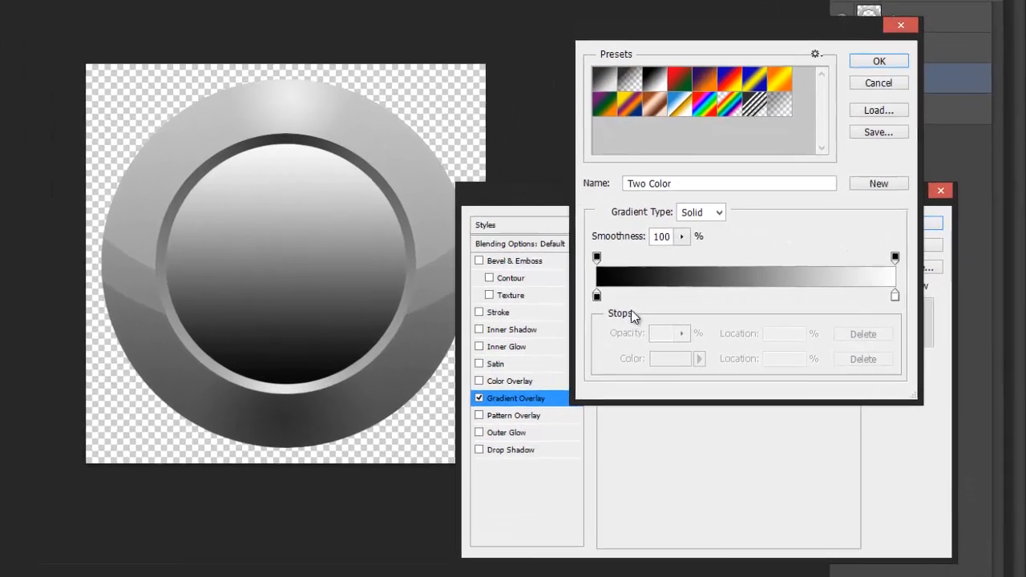
{"action": "left_click", "coordinate": [879, 61]}
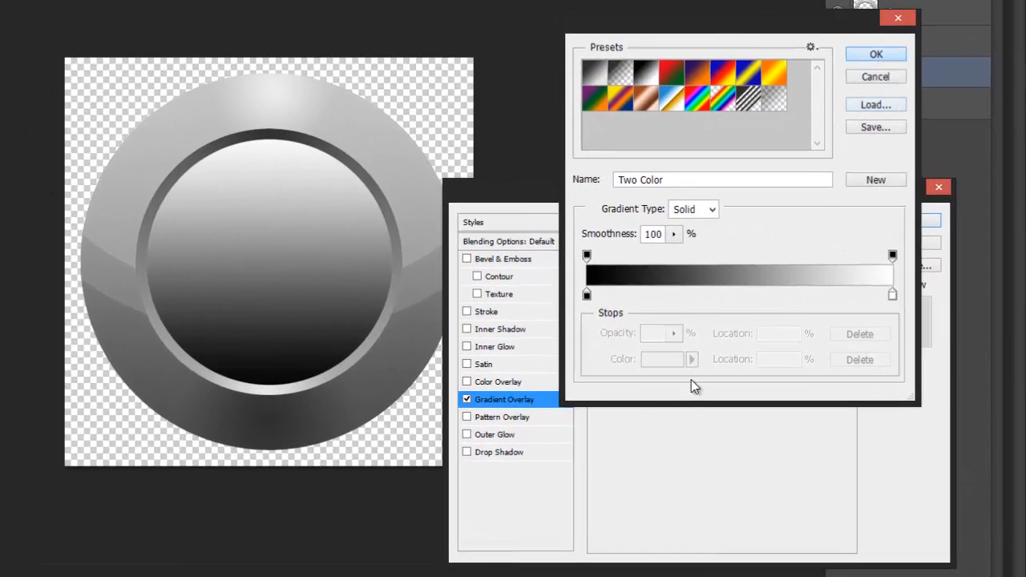
{"action": "left_click", "coordinate": [690, 280]}
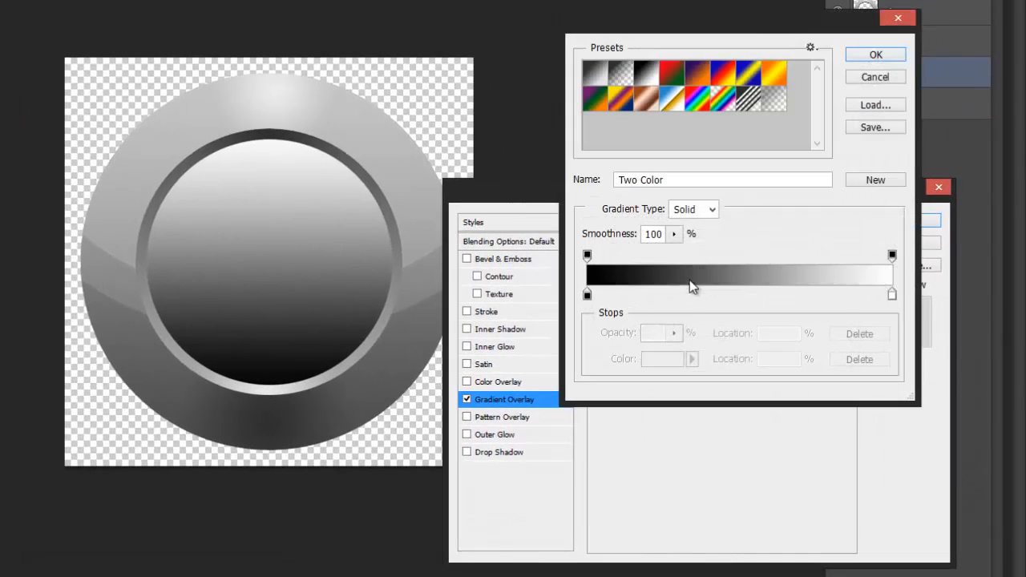
- Set the gradient's black colour stop at location 0% to dark red a11a1a
{"action": "left_click", "coordinate": [587, 297]}
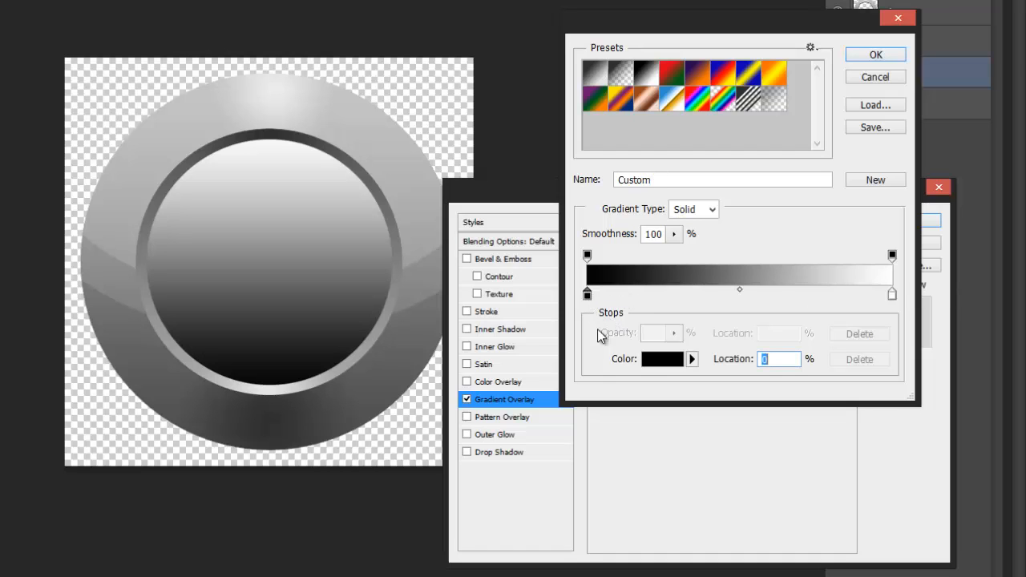
{"action": "left_click", "coordinate": [669, 360]}
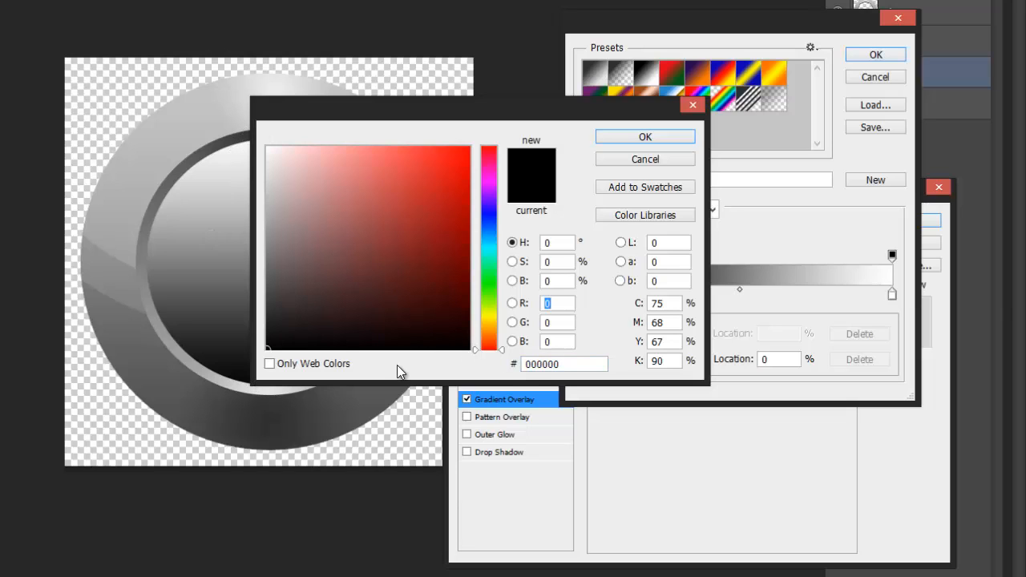
{"action": "mouse_move", "coordinate": [370, 279]}
{"action": "left_mouse_down"}
{"action": "mouse_move", "coordinate": [361, 225]}
{"action": "mouse_move", "coordinate": [380, 190]}
{"action": "mouse_move", "coordinate": [438, 222]}
{"action": "mouse_move", "coordinate": [418, 245]}
{"action": "mouse_move", "coordinate": [444, 217]}
{"action": "mouse_move", "coordinate": [440, 224]}
{"action": "left_mouse_up"}
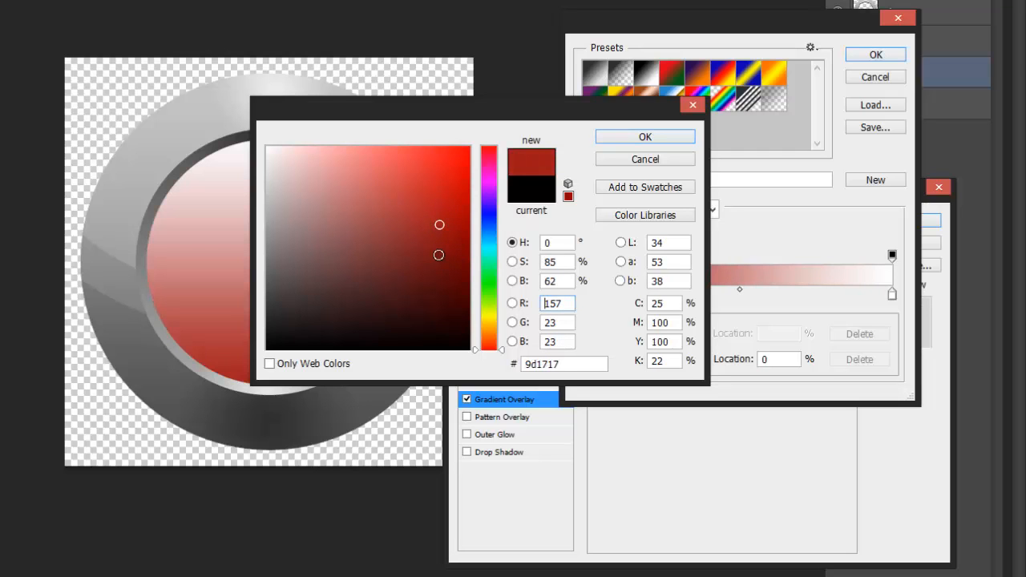
{"action": "left_click_drag", "start_coordinate": [568, 103], "coordinate": [651, 122]}
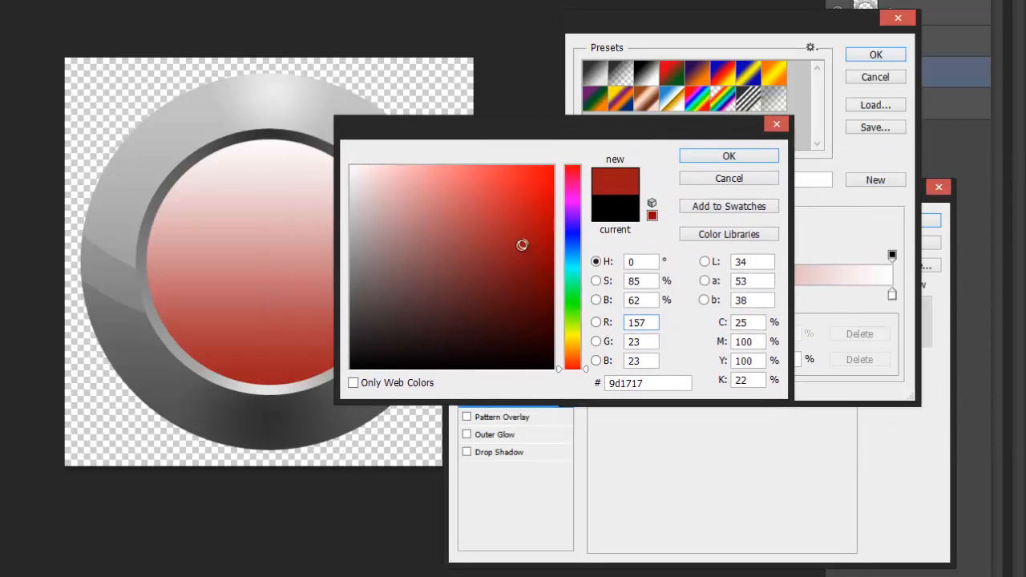
{"action": "mouse_move", "coordinate": [522, 244]}
{"action": "left_mouse_down"}
{"action": "mouse_move", "coordinate": [525, 233]}
{"action": "mouse_move", "coordinate": [521, 241]}
{"action": "left_mouse_up"}
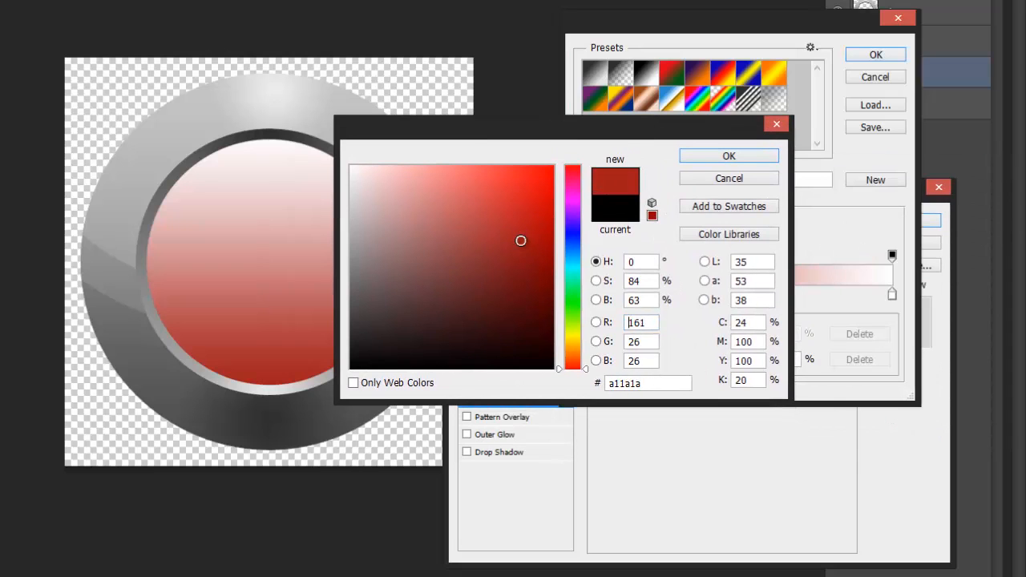
{"action": "left_click", "coordinate": [744, 160]}
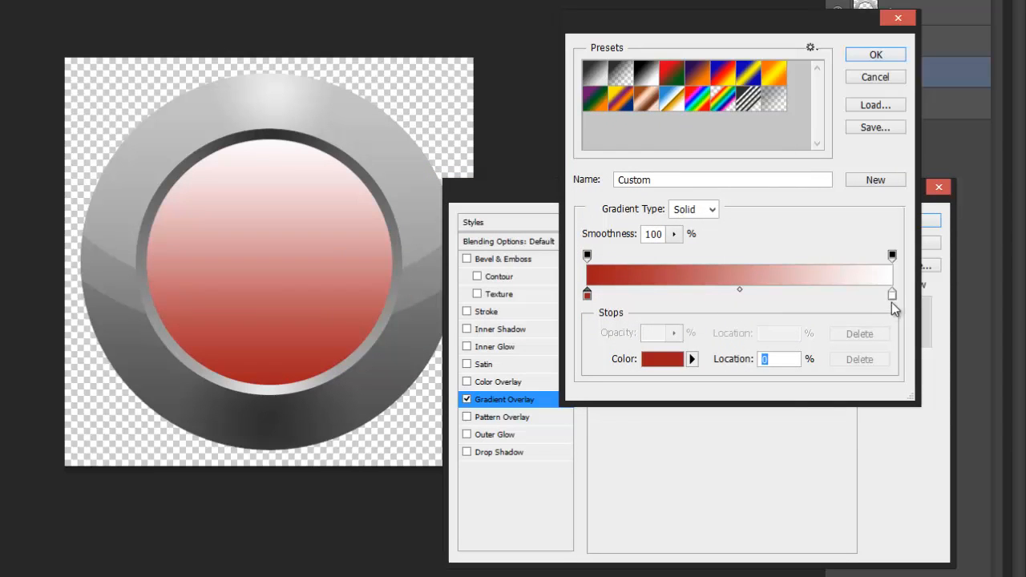
{"action": "left_click", "coordinate": [892, 296]}
{"action": "left_click", "coordinate": [659, 359]}
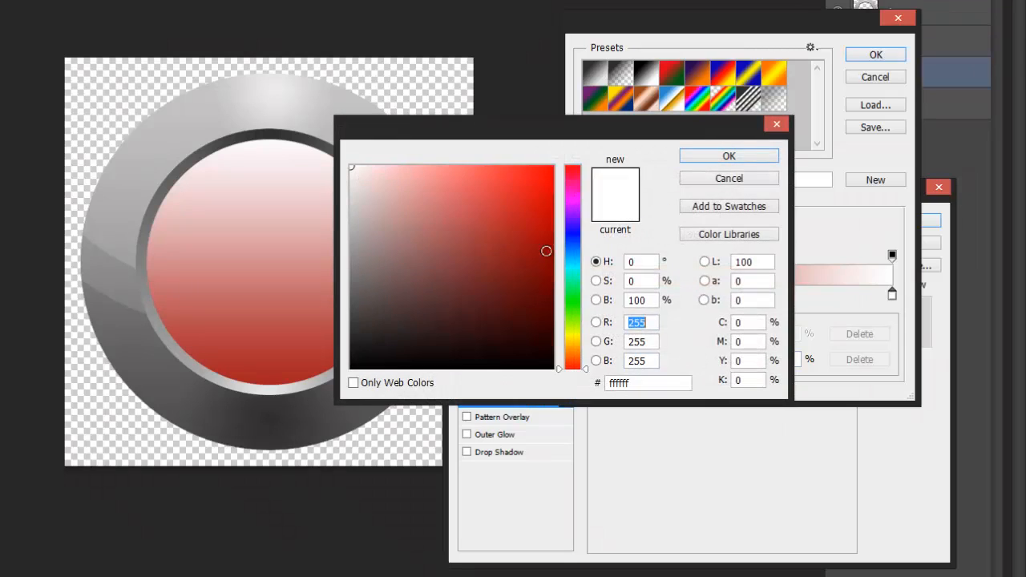
{"action": "left_click_drag", "start_coordinate": [526, 264], "coordinate": [555, 332]}
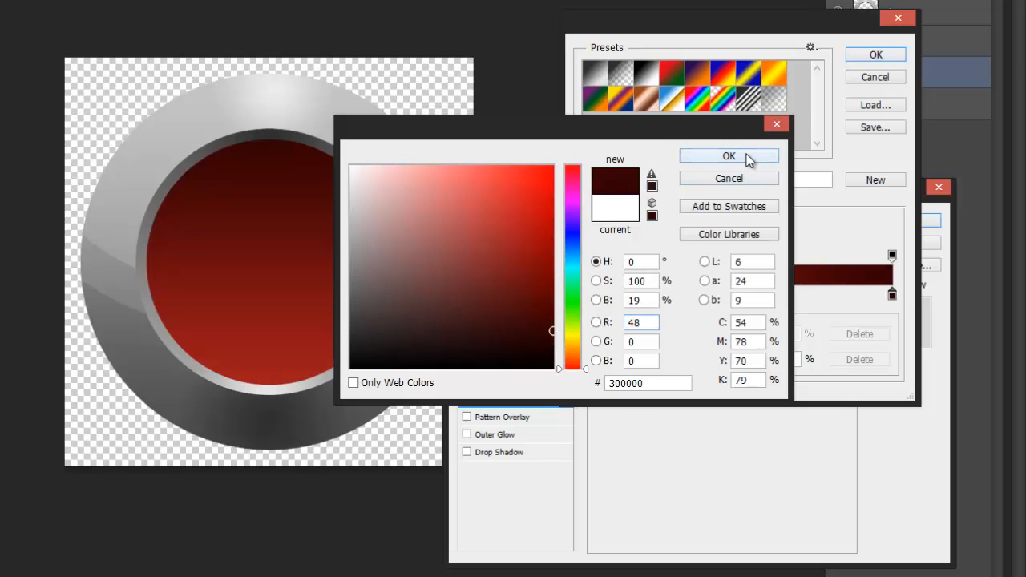
{"action": "left_click", "coordinate": [749, 160]}
{"action": "left_click", "coordinate": [875, 79]}
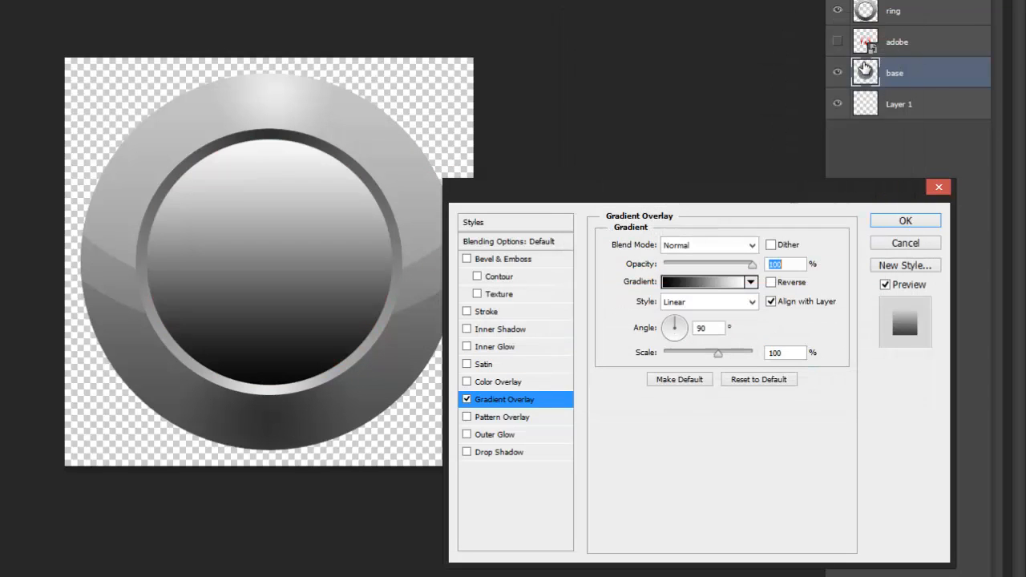
- Reopen the Gradient Overlay's gradient and set its black colour stop at location 0% to dark red 991010
{"action": "left_click", "coordinate": [704, 282]}
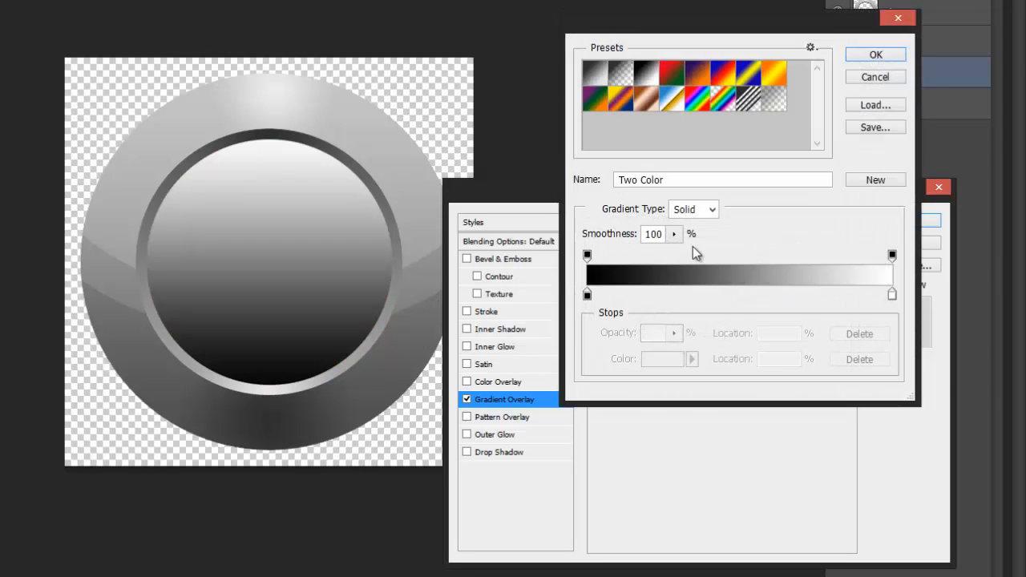
{"action": "left_click", "coordinate": [587, 295]}
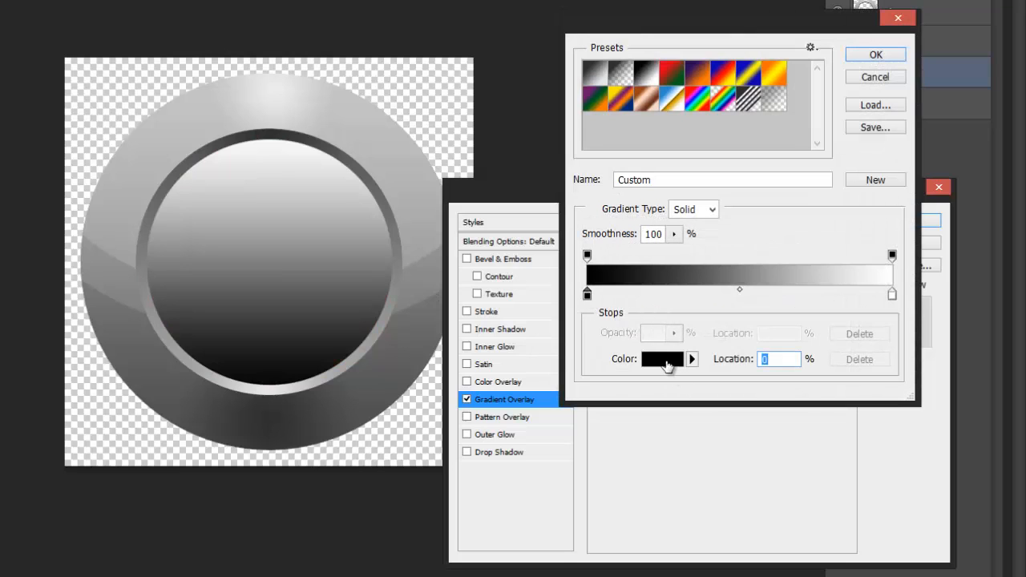
{"action": "left_click", "coordinate": [662, 359]}
{"action": "left_click_drag", "start_coordinate": [530, 261], "coordinate": [532, 247]}
{"action": "key", "text": "Return"}
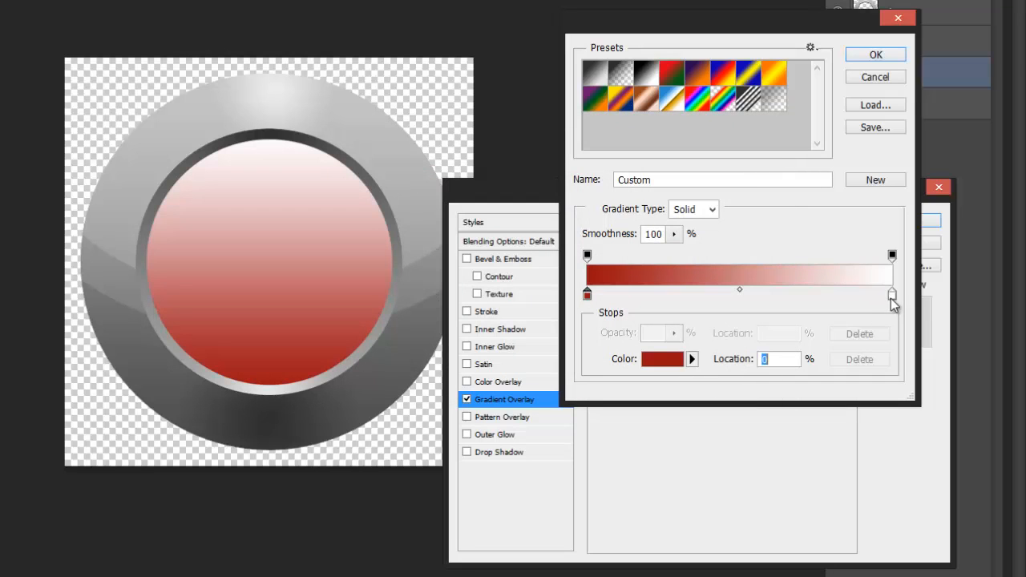
- Set the gradient's white colour stop at location 100% to very dark red 240000
{"action": "left_click", "coordinate": [892, 295]}
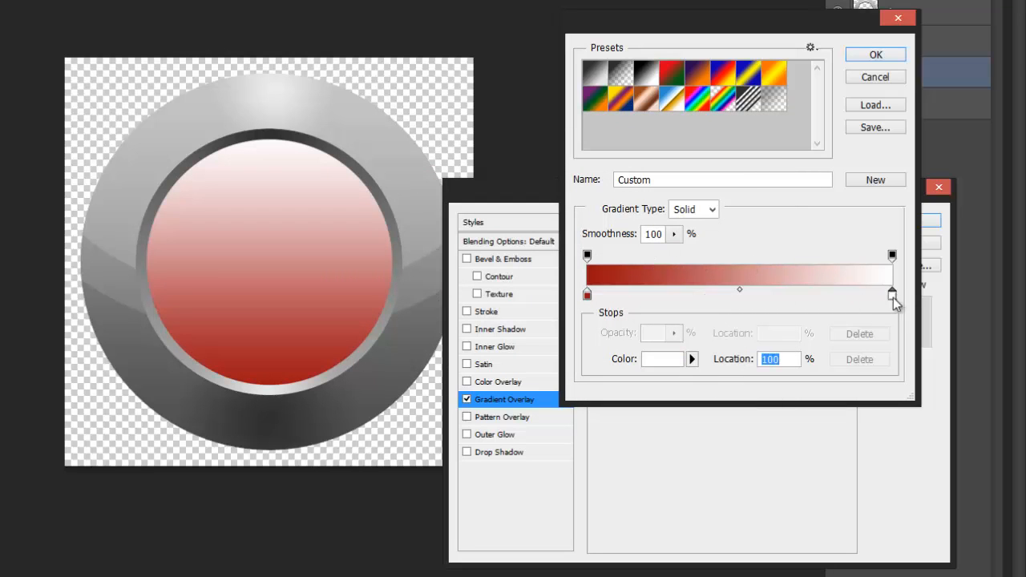
{"action": "left_click", "coordinate": [662, 359]}
{"action": "left_click", "coordinate": [537, 345]}
{"action": "left_click_drag", "start_coordinate": [549, 352], "coordinate": [555, 341]}
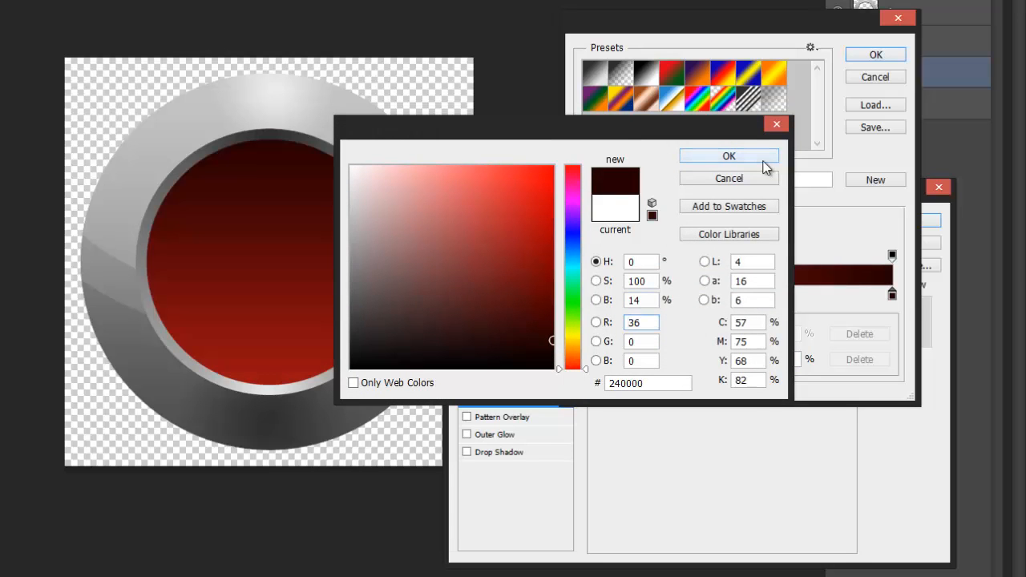
{"action": "left_click", "coordinate": [726, 155]}
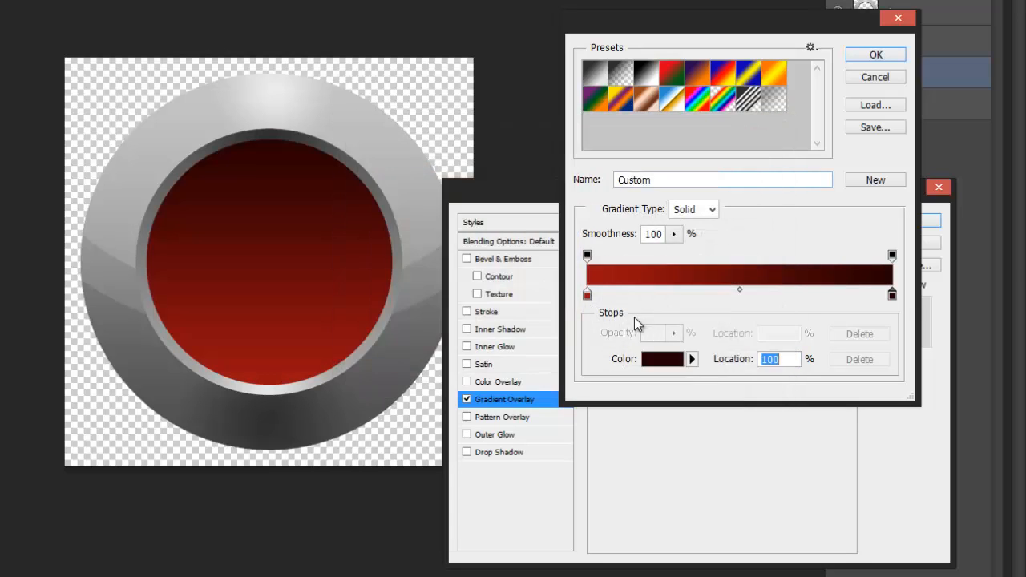
- Shift the gradient's red colour stop at location 0% to a slightly less saturated red and accept the gradient
{"action": "left_click", "coordinate": [587, 296]}
{"action": "left_click", "coordinate": [662, 360]}
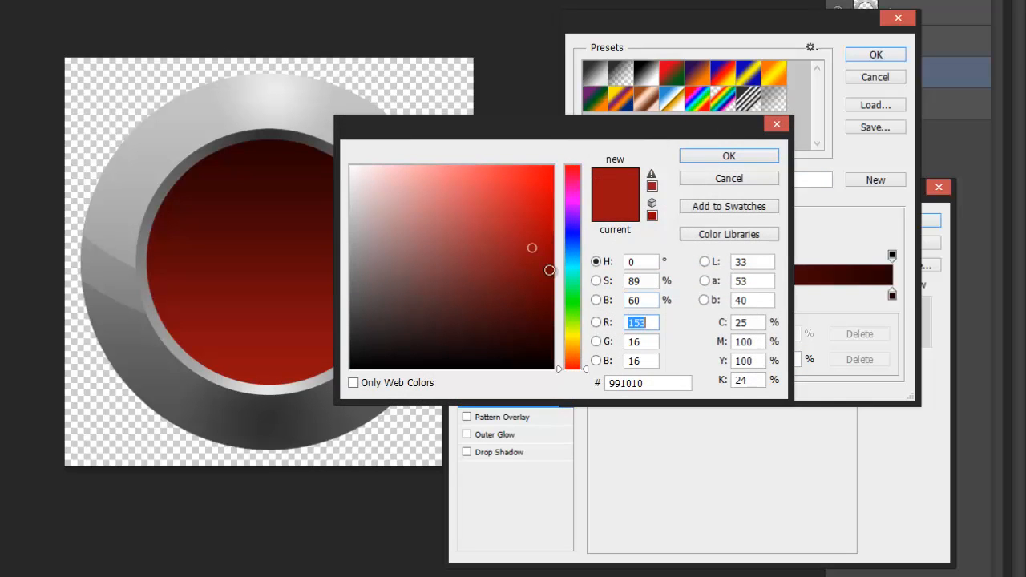
{"action": "left_click_drag", "start_coordinate": [535, 250], "coordinate": [519, 246]}
{"action": "left_click", "coordinate": [729, 155]}
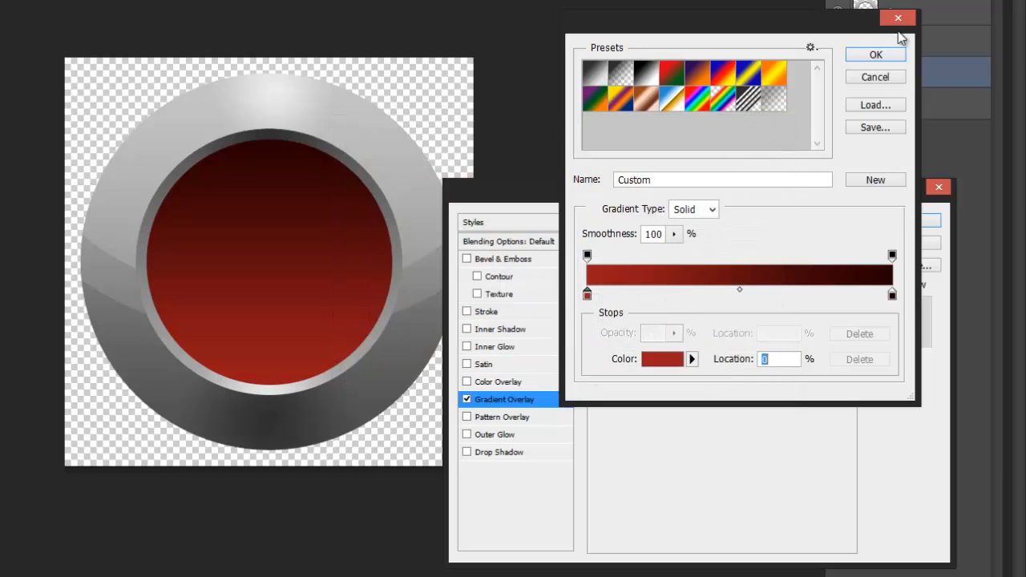
{"action": "left_click", "coordinate": [876, 54]}
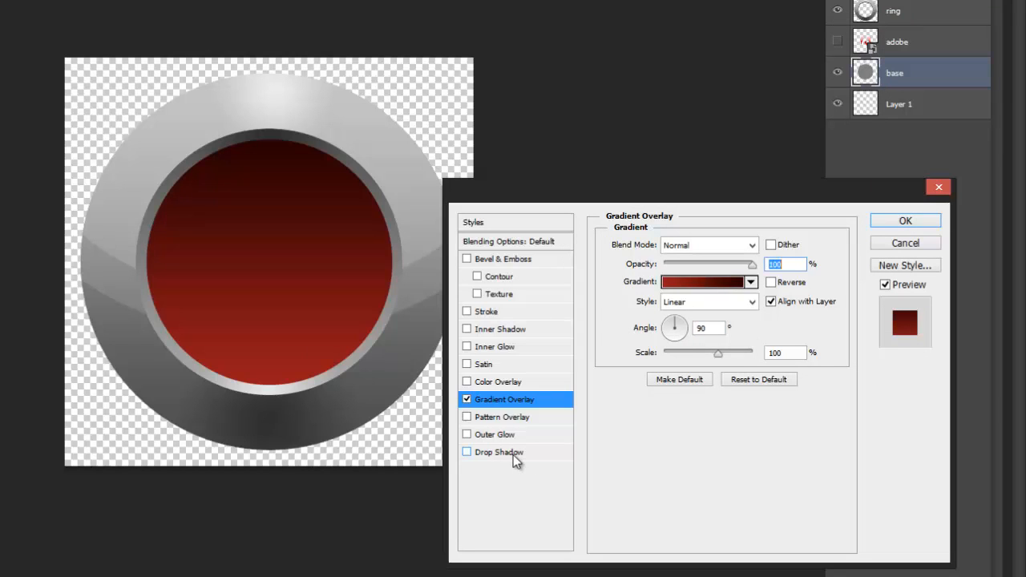
- Add an Inner Shadow to the base layer with global light turned off and the angle set to 90°
{"action": "left_click", "coordinate": [503, 329]}
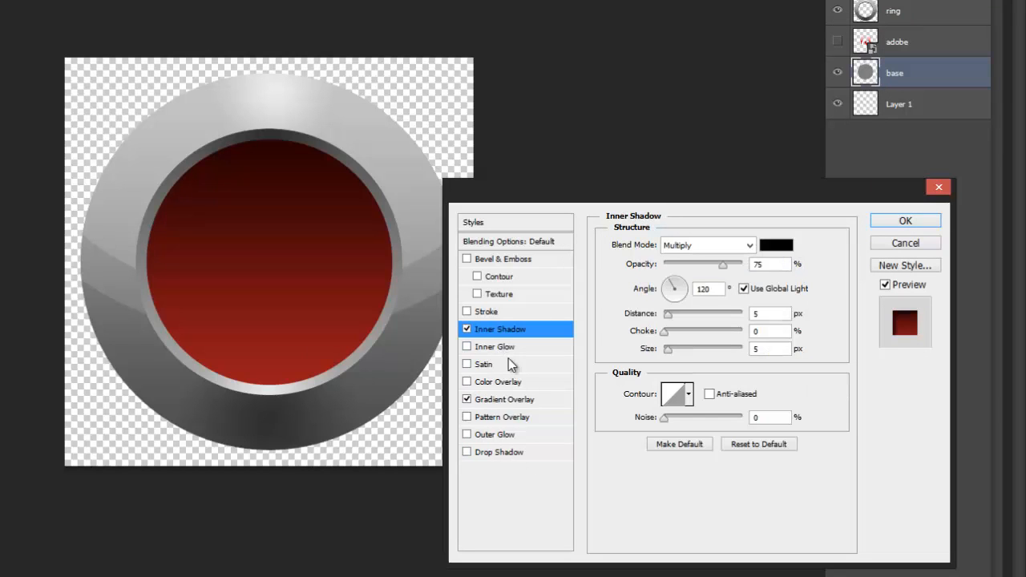
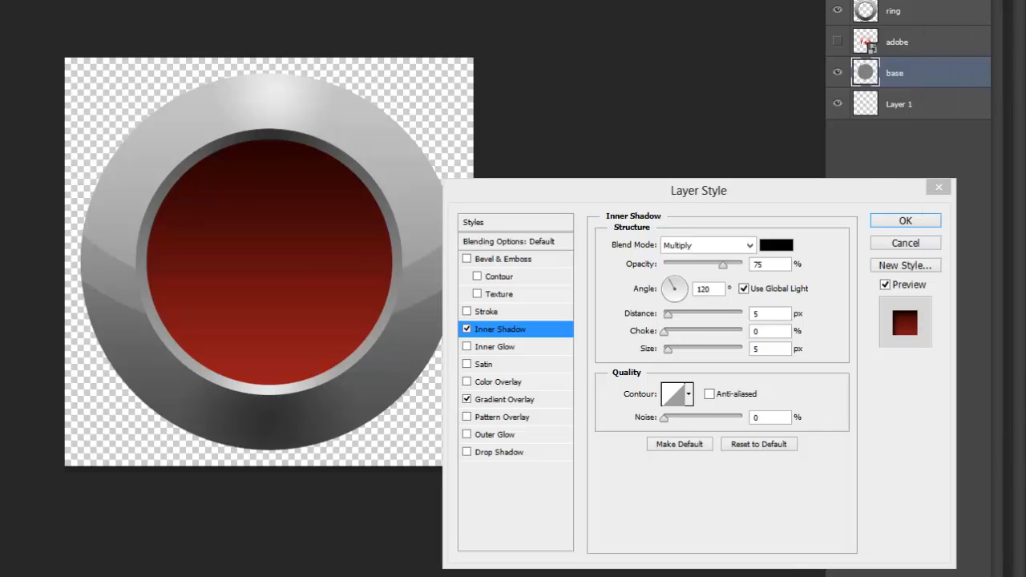
{"action": "key", "text": "alt+Tab"}
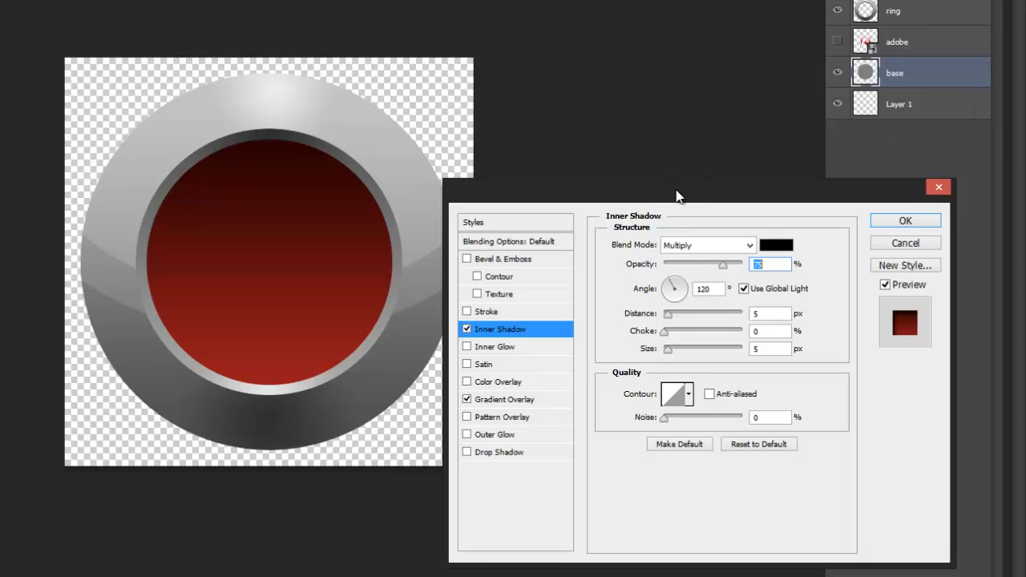
{"action": "left_click_drag", "start_coordinate": [678, 193], "coordinate": [705, 178]}
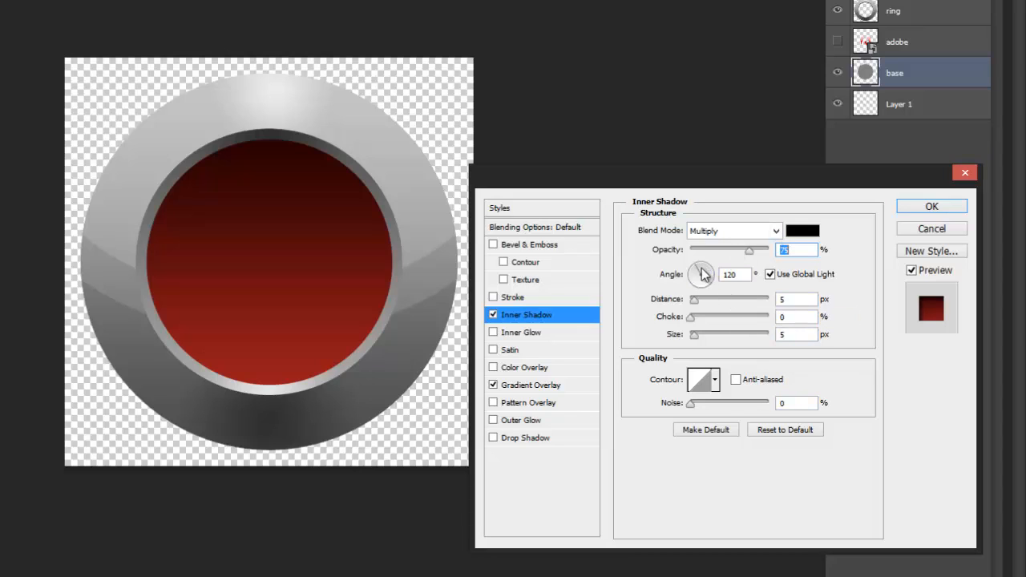
{"action": "left_click", "coordinate": [771, 274]}
{"action": "type", "text": "90"}
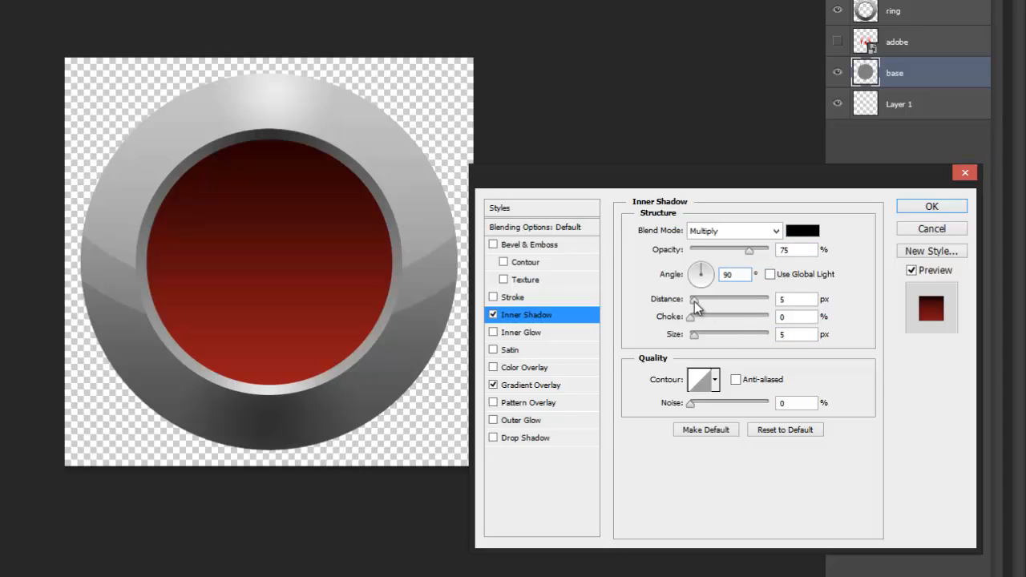
- Set the Inner Shadow's distance to 14 px, choke to 0% and size to 21 px, and compare the base with and without it
{"action": "left_click_drag", "start_coordinate": [719, 301], "coordinate": [703, 300]}
{"action": "left_click_drag", "start_coordinate": [705, 303], "coordinate": [704, 301]}
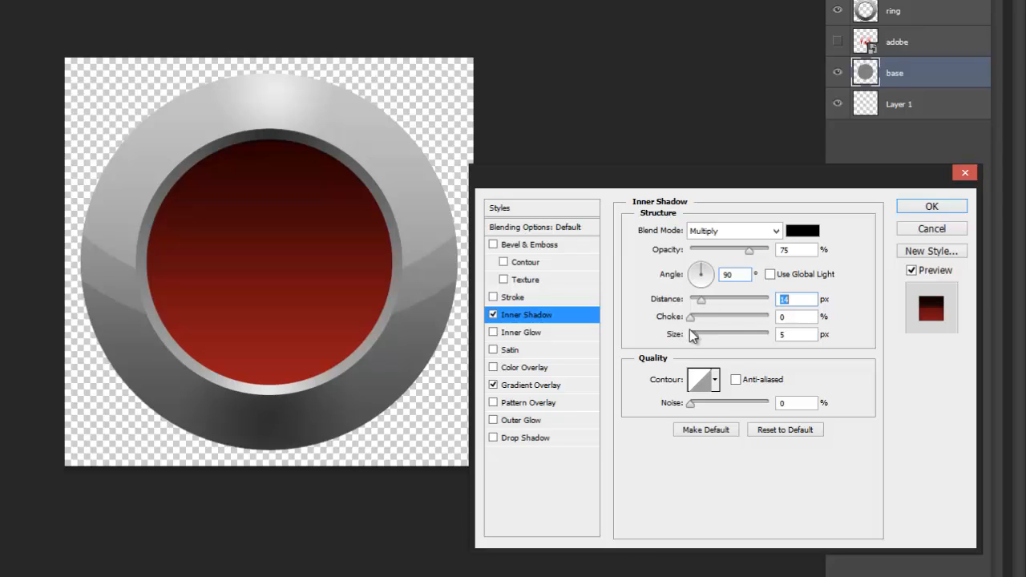
{"action": "left_click_drag", "start_coordinate": [695, 336], "coordinate": [699, 340]}
{"action": "left_click_drag", "start_coordinate": [692, 319], "coordinate": [657, 324]}
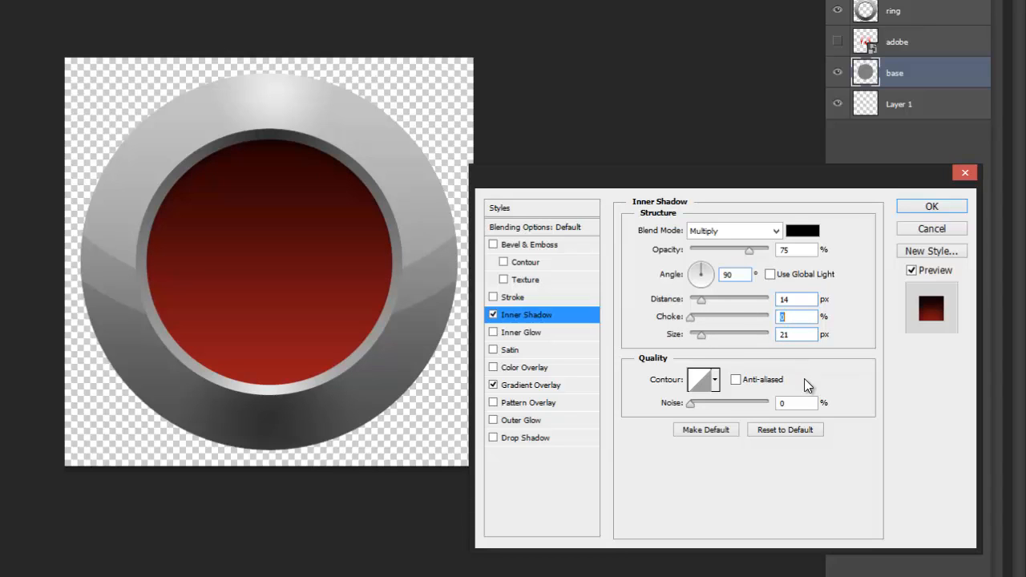
{"action": "left_click", "coordinate": [912, 270]}
{"action": "left_click", "coordinate": [913, 270]}
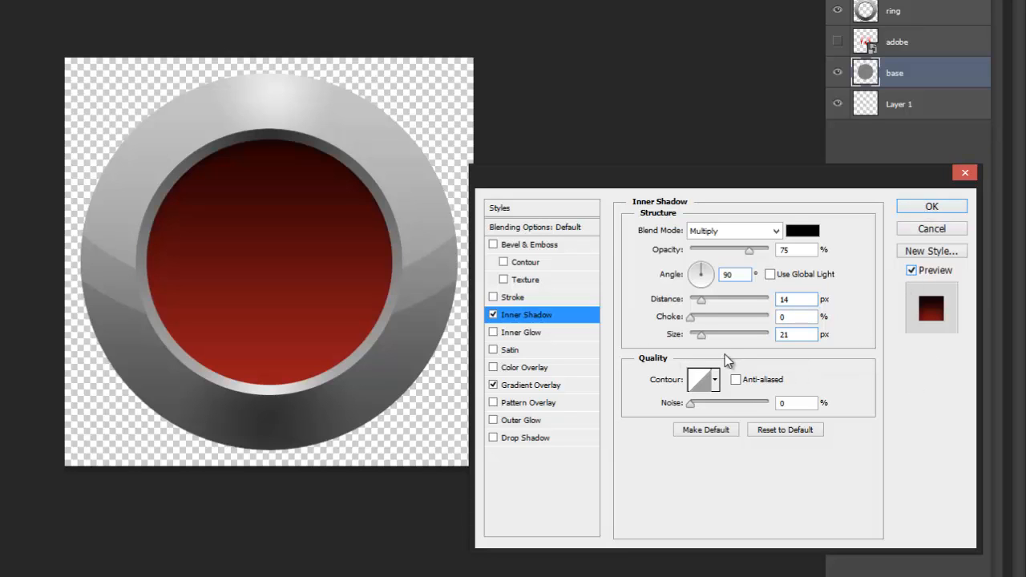
{"action": "left_click", "coordinate": [494, 315]}
{"action": "left_click", "coordinate": [494, 315]}
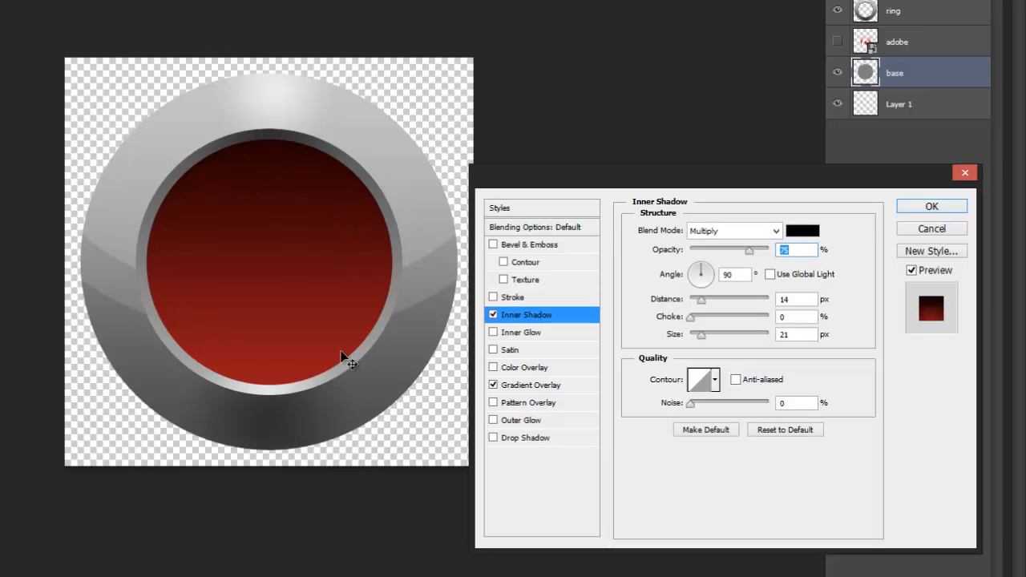
- Add an Inner Glow to the base layer, keeping its Screen blend mode
{"action": "left_click", "coordinate": [520, 334]}
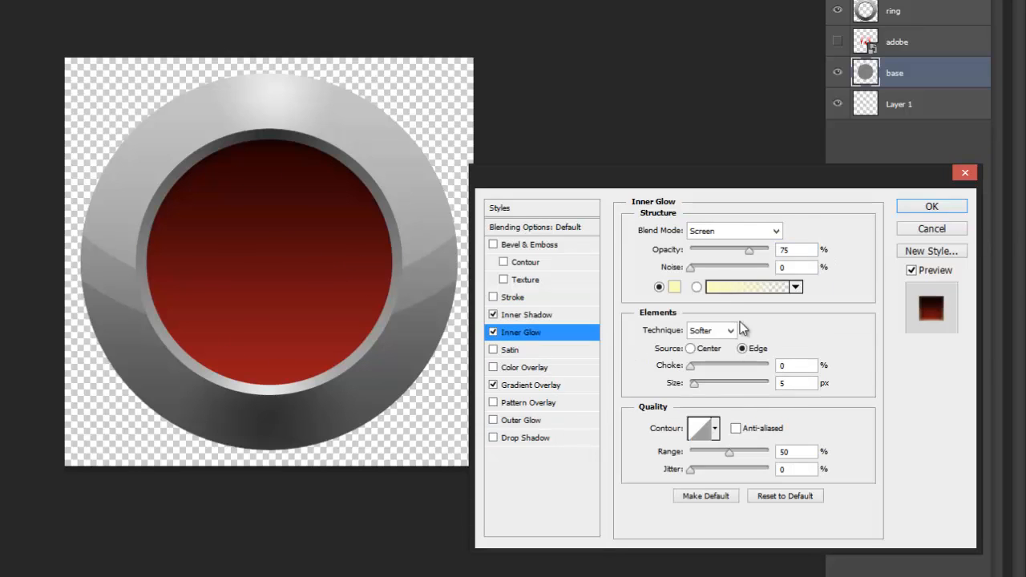
{"action": "left_click", "coordinate": [735, 232]}
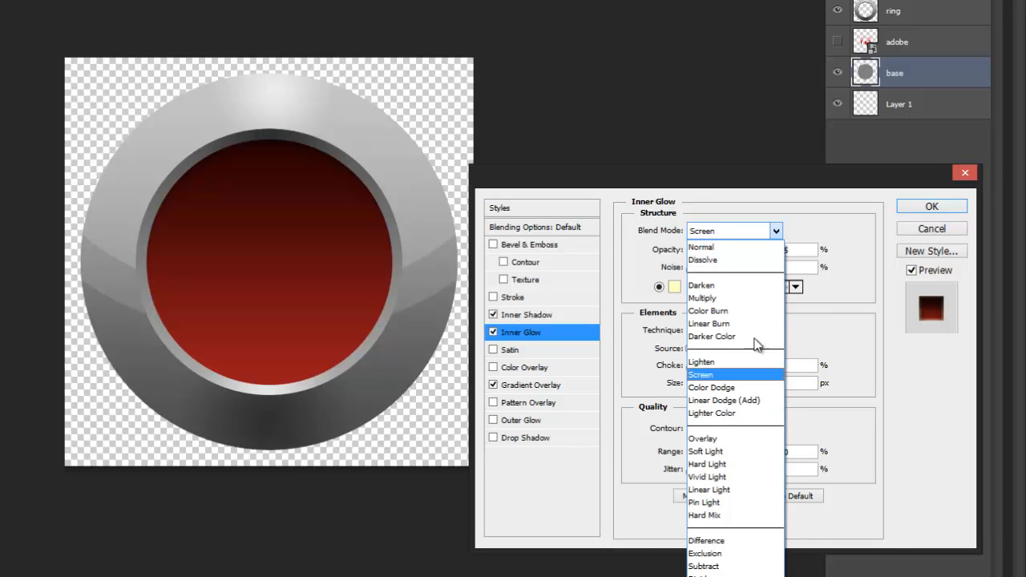
{"action": "left_click", "coordinate": [702, 374]}
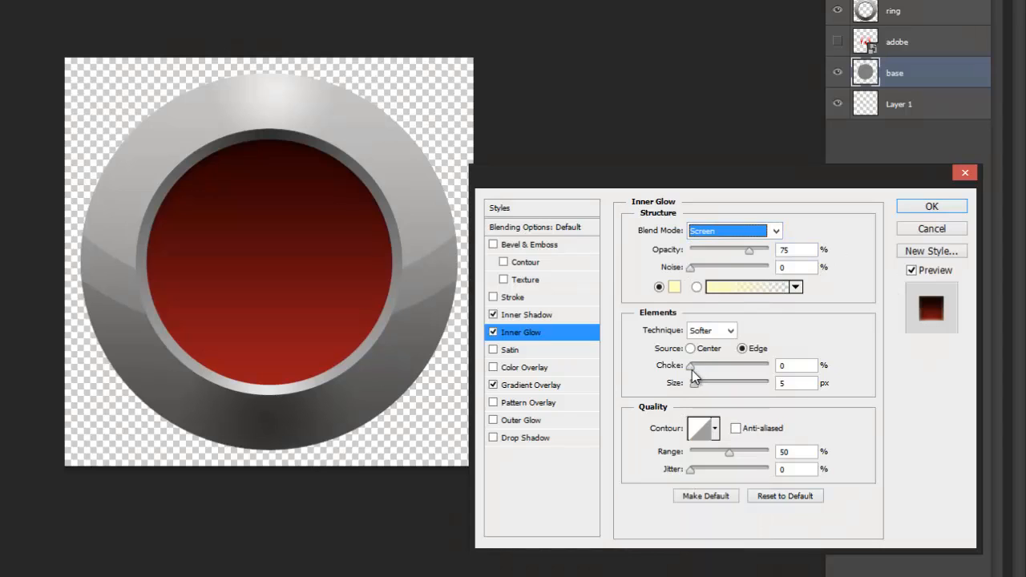
- Try the Inner Glow with 4% choke and the Center source at 43 px and 8 px, and return the source to Edge
{"action": "left_click_drag", "start_coordinate": [692, 370], "coordinate": [710, 388]}
{"action": "left_click", "coordinate": [690, 349]}
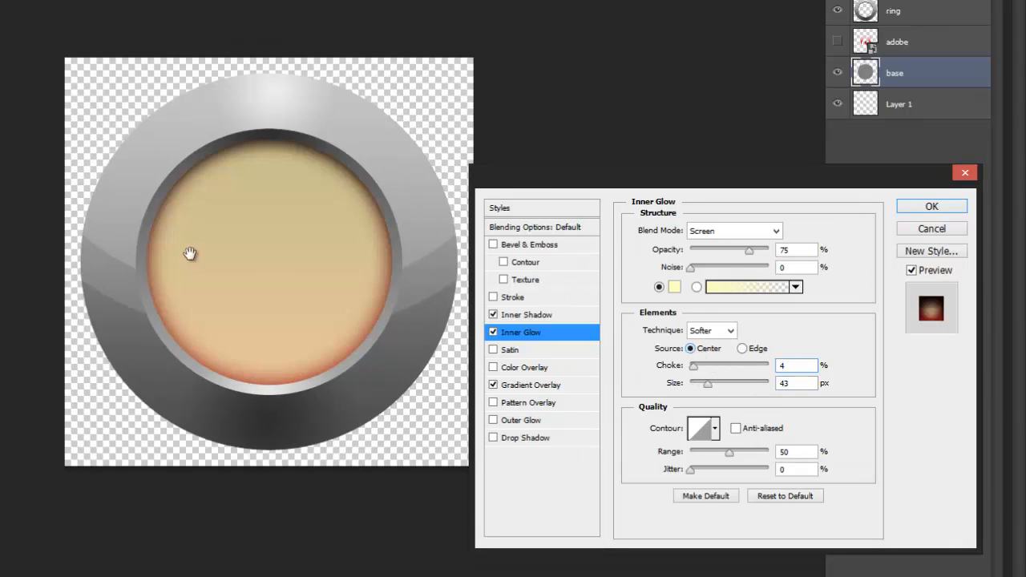
{"action": "left_click_drag", "start_coordinate": [708, 389], "coordinate": [696, 385]}
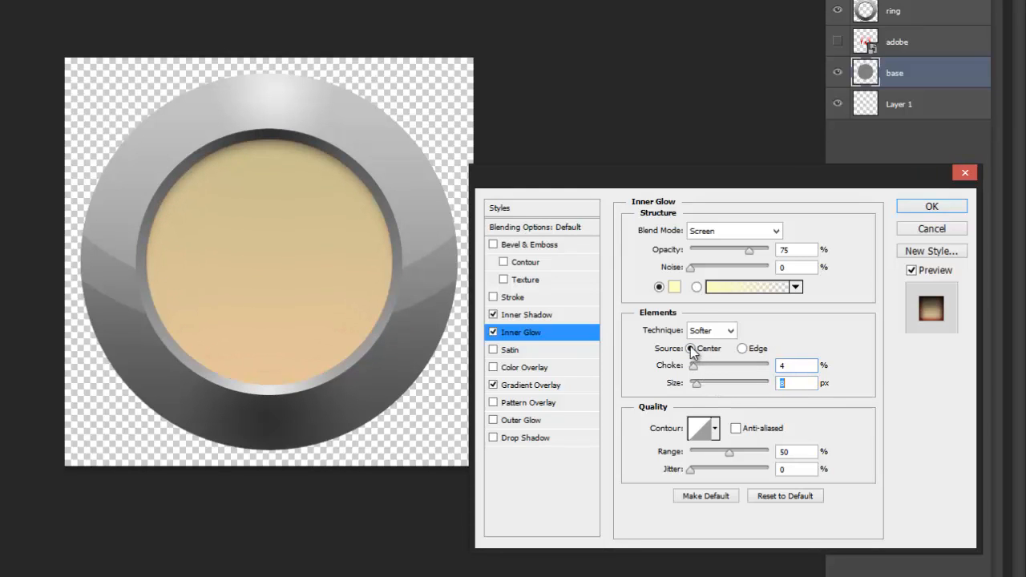
{"action": "left_click", "coordinate": [743, 348]}
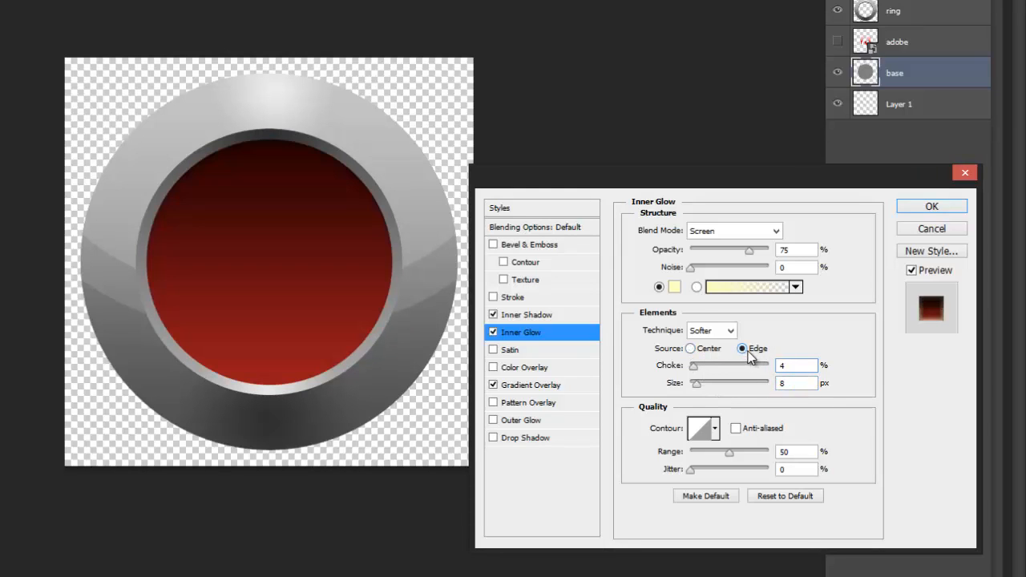
- Set the Inner Glow to Center source, 29% choke, 70 px size and Overlay blend mode, accept the styles and collapse the base layer's effects
{"action": "left_click", "coordinate": [694, 352]}
{"action": "mouse_move", "coordinate": [699, 382]}
{"action": "left_mouse_down"}
{"action": "mouse_move", "coordinate": [726, 388]}
{"action": "mouse_move", "coordinate": [712, 368]}
{"action": "left_mouse_up"}
{"action": "left_click", "coordinate": [772, 231]}
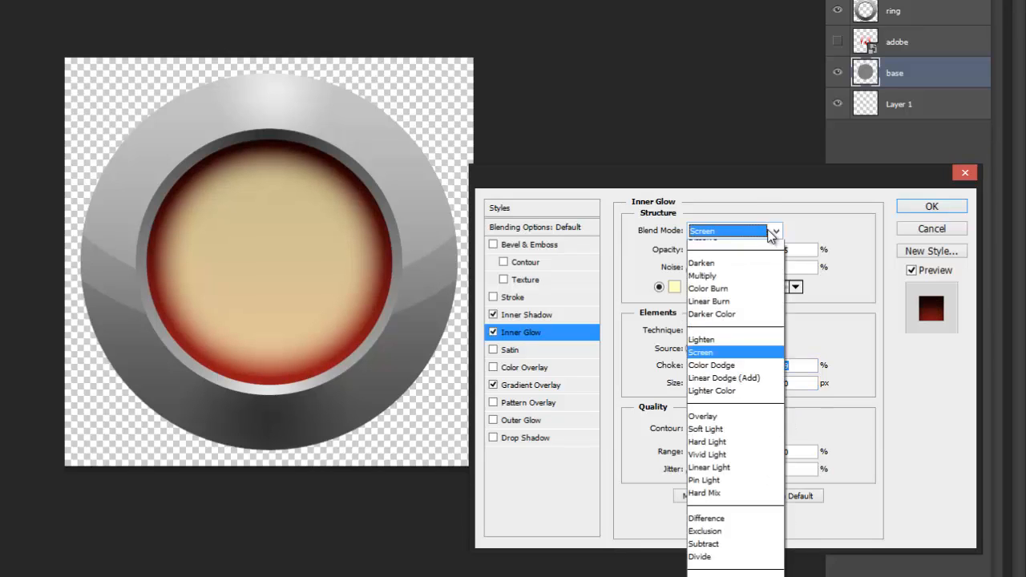
{"action": "left_click", "coordinate": [728, 440]}
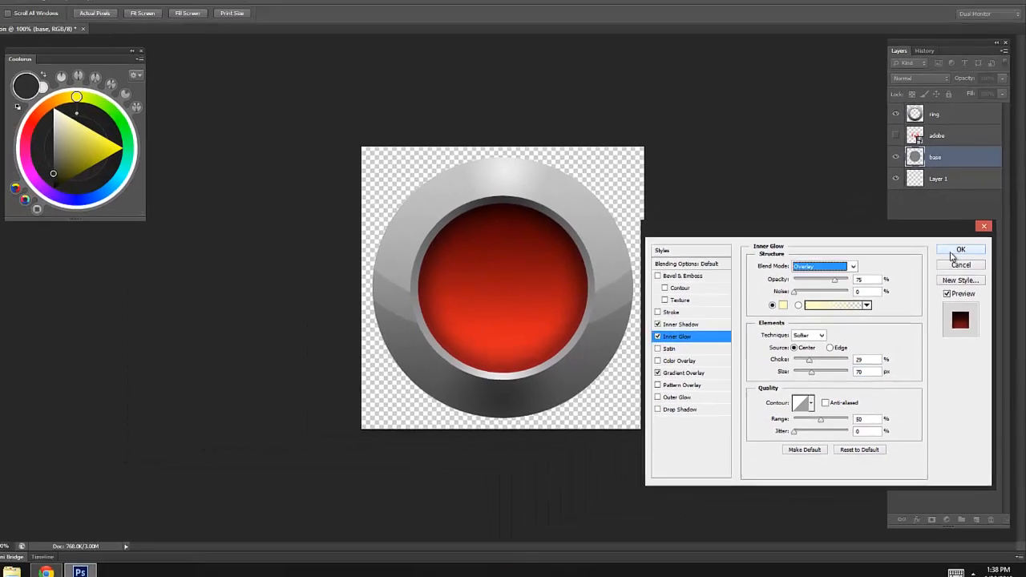
{"action": "left_click", "coordinate": [906, 207]}
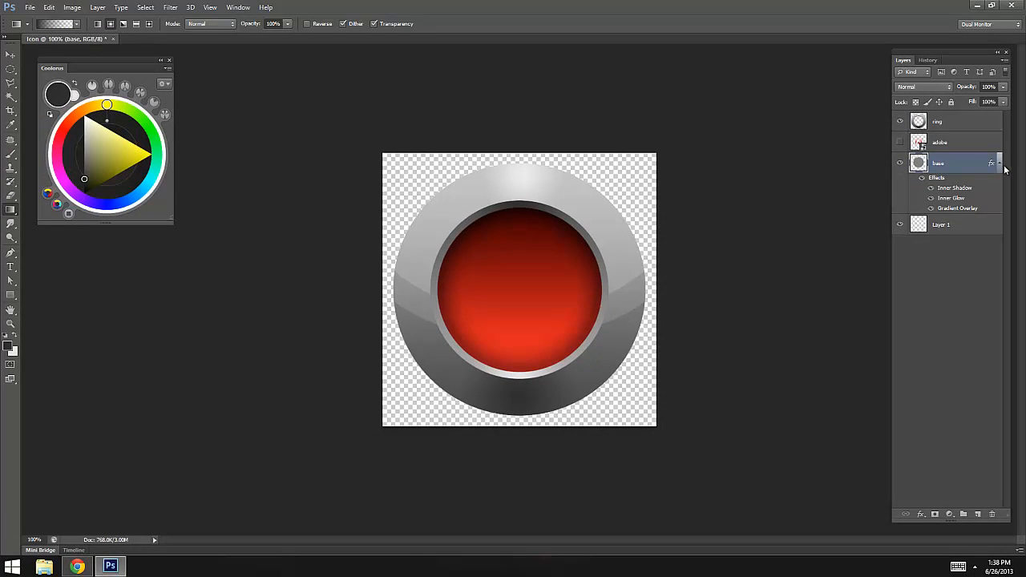
{"action": "left_click", "coordinate": [999, 163]}
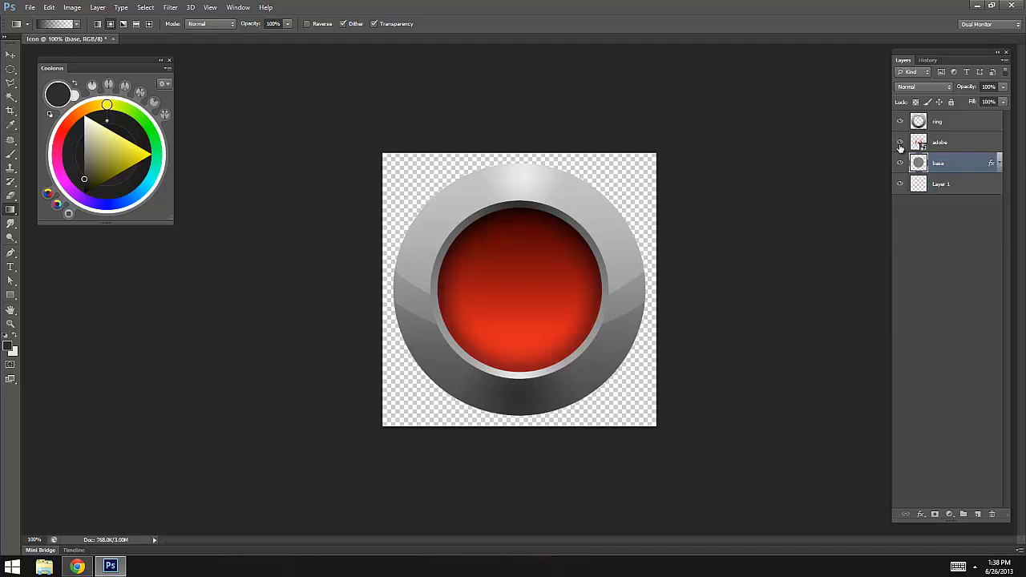
- Show the adobe layer and scale its logo down slightly about the centre of the red circle
{"action": "left_click", "coordinate": [900, 143]}
{"action": "left_click", "coordinate": [946, 143]}
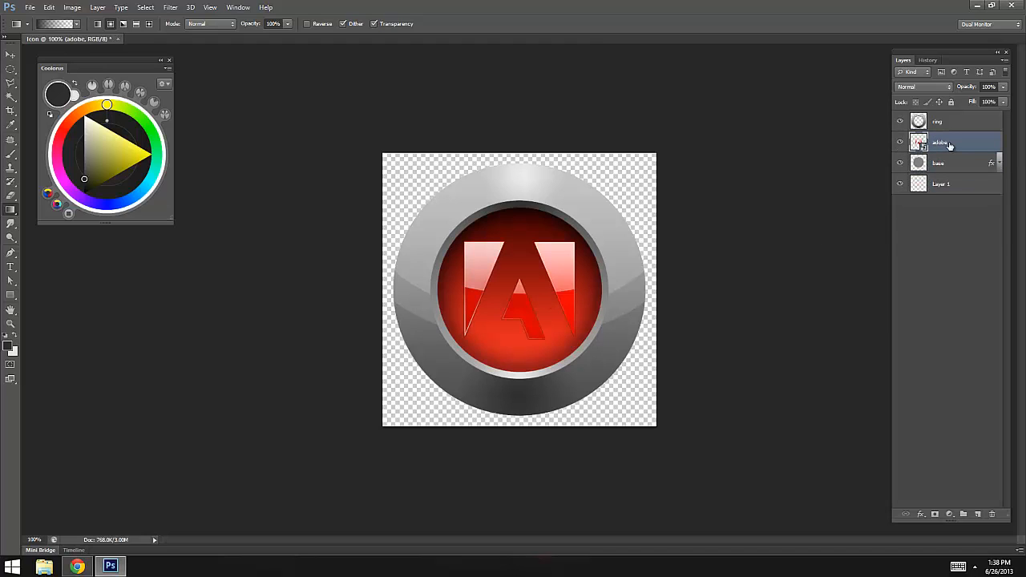
{"action": "key", "text": "ctrl+t"}
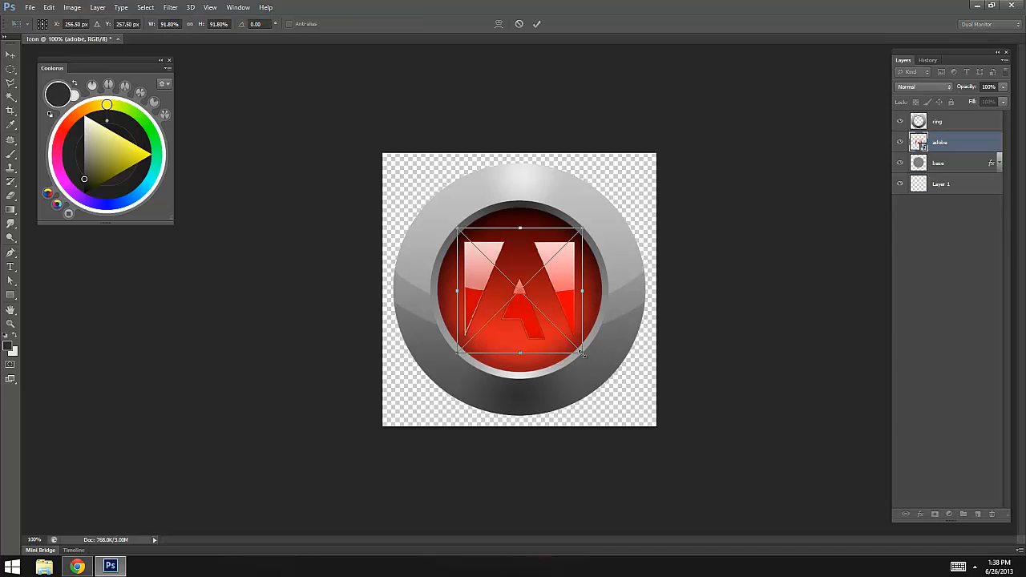
{"action": "left_click_drag", "start_coordinate": [584, 354], "coordinate": [575, 346]}
{"action": "key", "text": "Return"}
{"action": "key", "text": "g"}
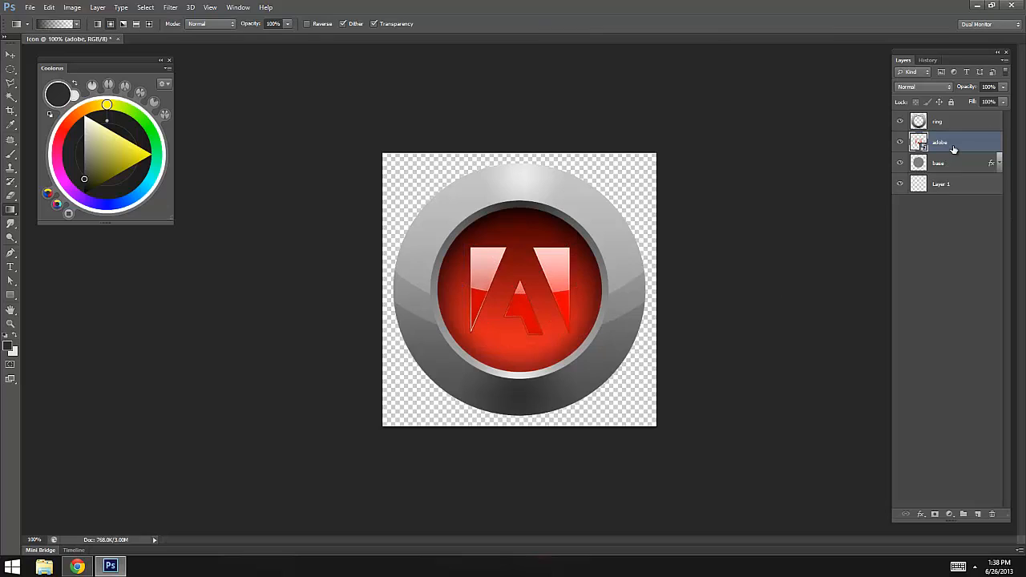
- Add a blank layer above adobe, load the logo's outline as a selection for it, and hide the adobe layer
{"action": "left_click", "coordinate": [977, 514]}
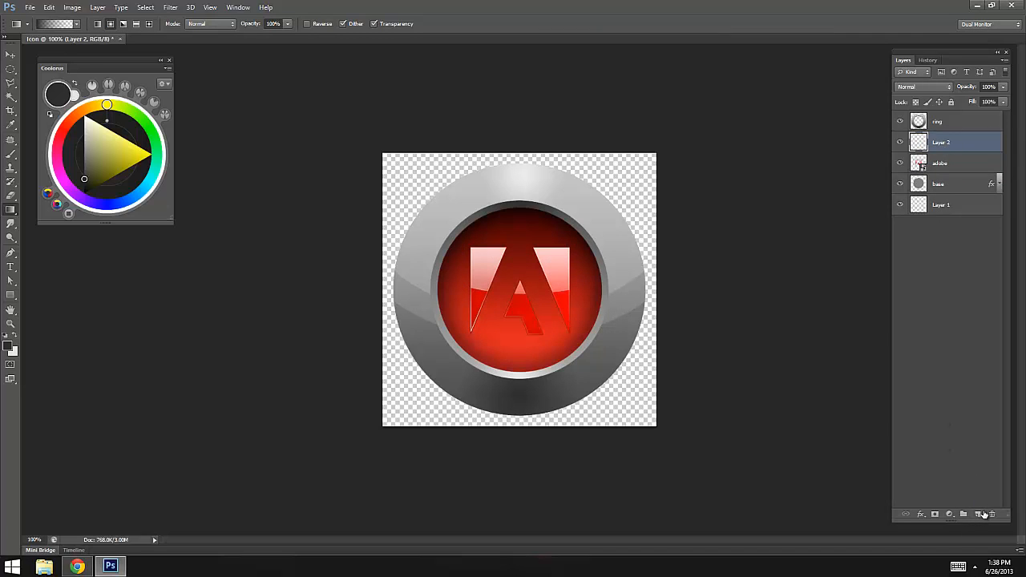
{"action": "left_click", "coordinate": [961, 165]}
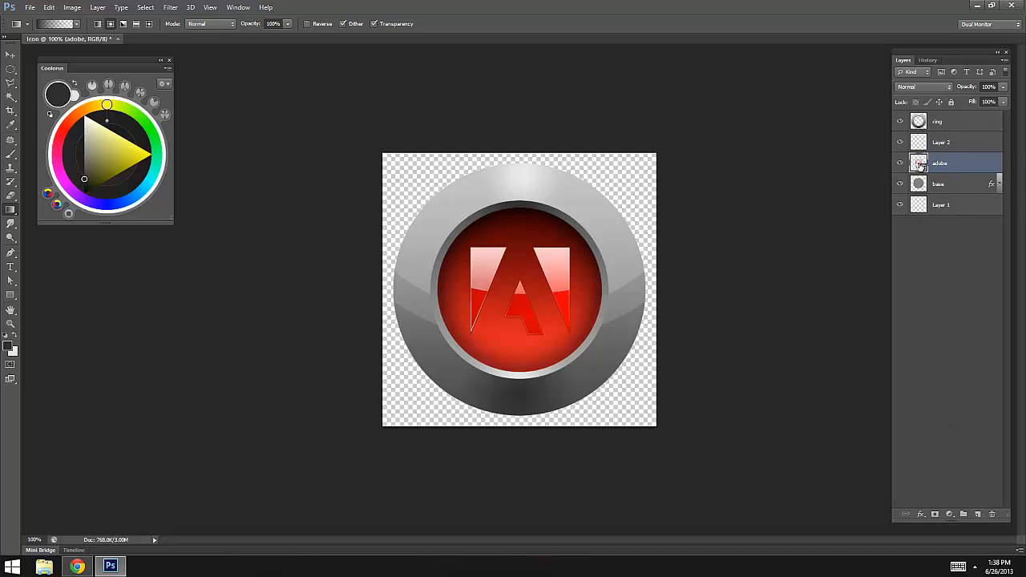
{"action": "left_click", "coordinate": [920, 163], "text": "ctrl"}
{"action": "left_click", "coordinate": [900, 164]}
{"action": "left_click", "coordinate": [956, 144]}
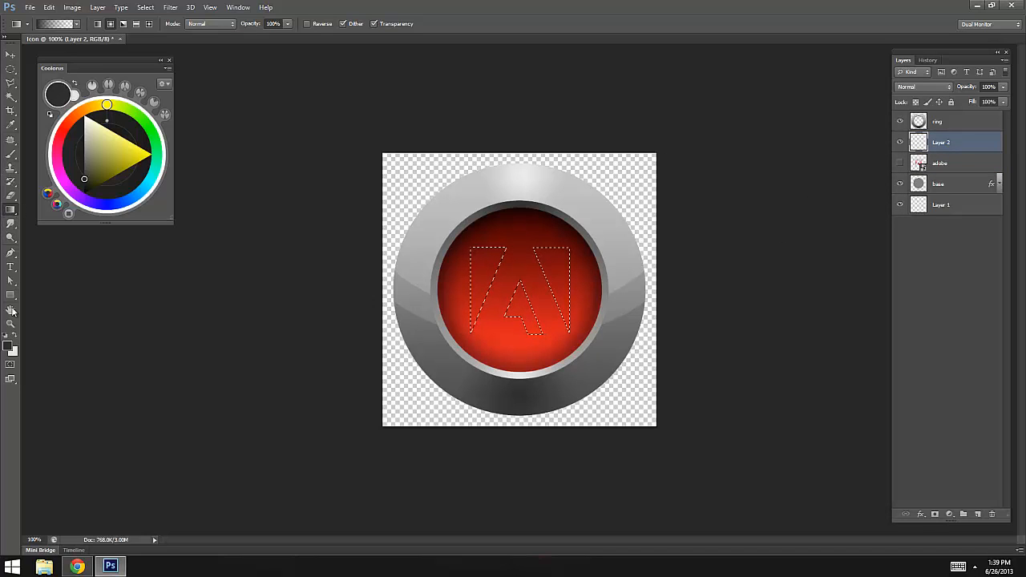
- Pick a bright red colour and make it the background colour by swapping foreground and background
{"action": "left_click", "coordinate": [8, 346]}
{"action": "type", "text": "221"}
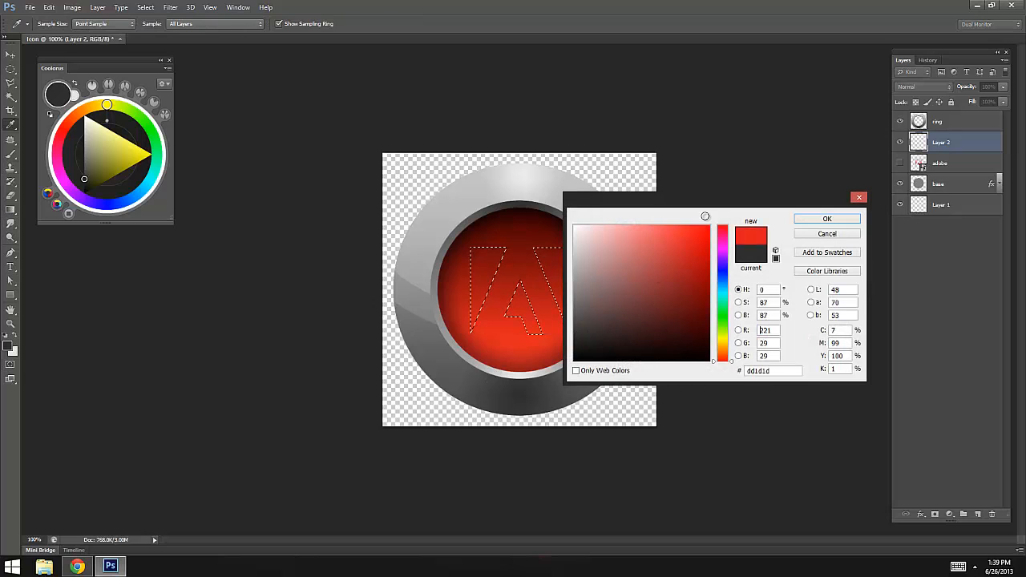
{"action": "key", "text": "Return"}
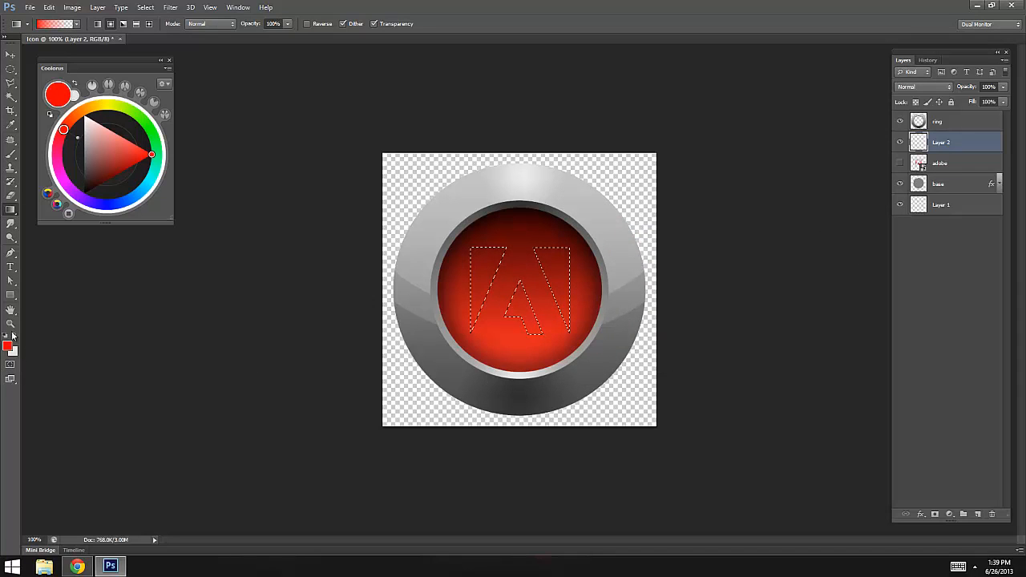
{"action": "left_click", "coordinate": [13, 328]}
{"action": "left_click", "coordinate": [15, 339]}
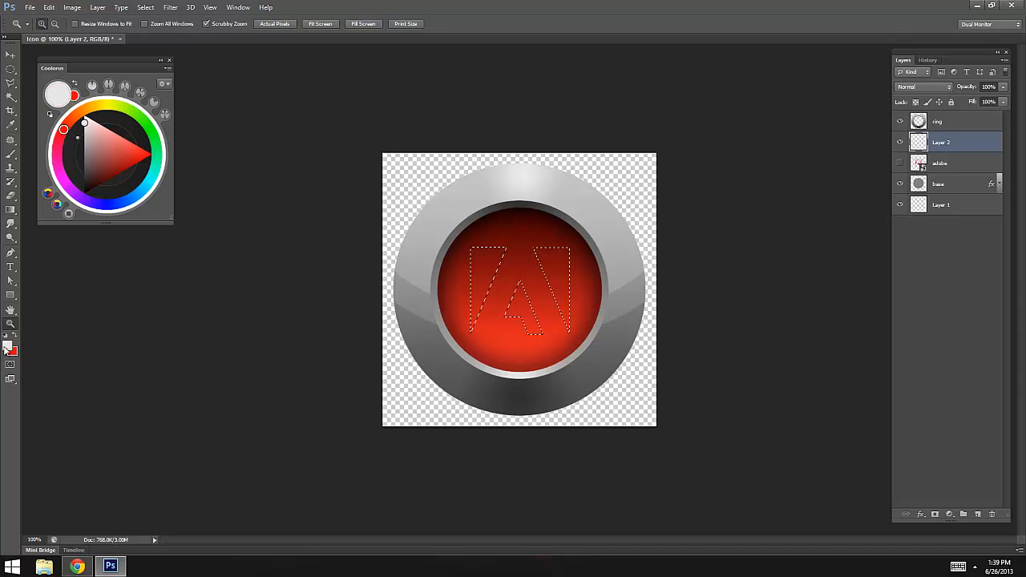
- Set the foreground colour to light peach, ffaa90
{"action": "left_click", "coordinate": [8, 346]}
{"action": "left_click", "coordinate": [628, 219]}
{"action": "left_click_drag", "start_coordinate": [629, 220], "coordinate": [632, 227]}
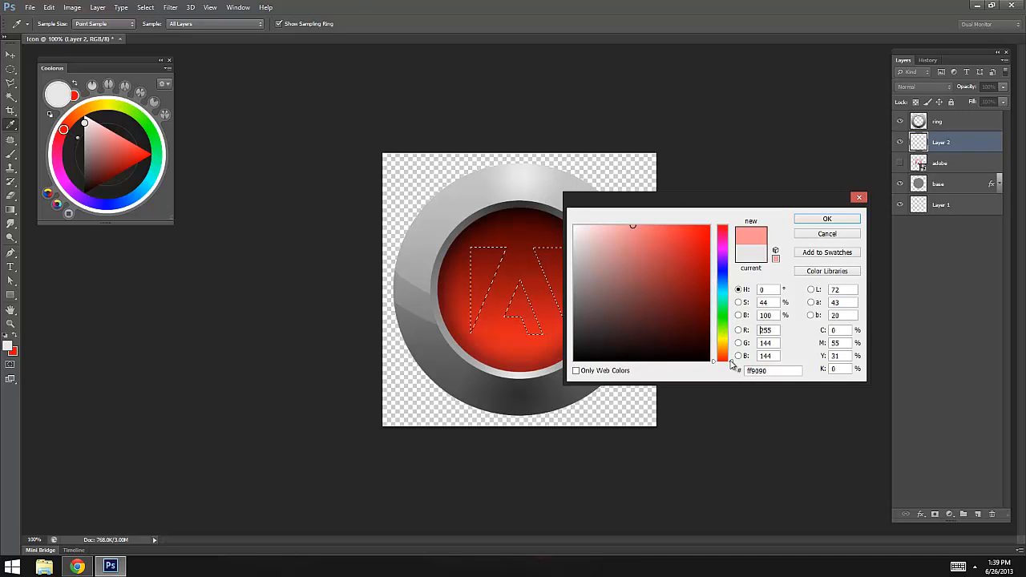
{"action": "left_click_drag", "start_coordinate": [731, 363], "coordinate": [734, 360]}
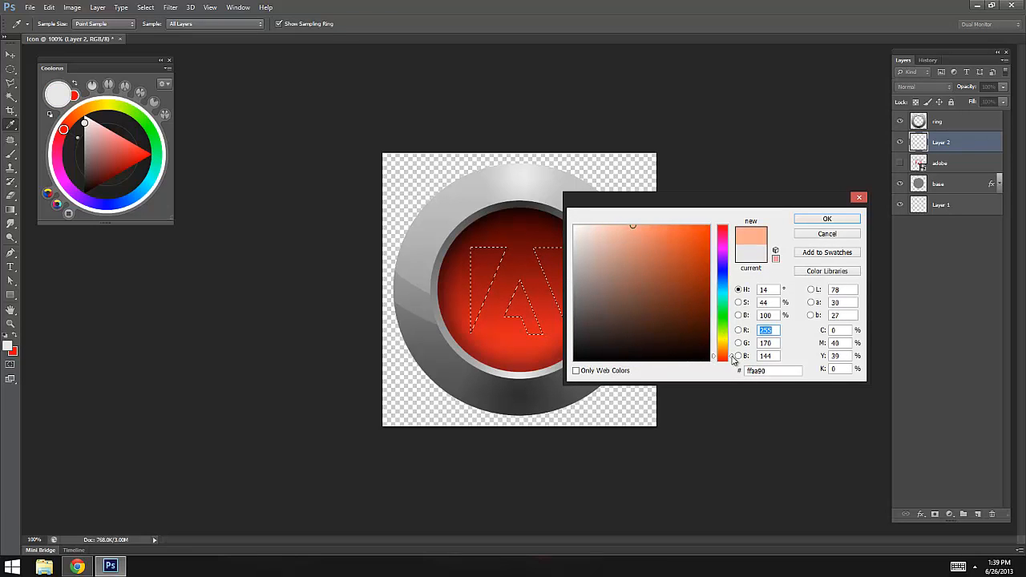
{"action": "key", "text": "z"}
{"action": "left_click", "coordinate": [852, 221]}
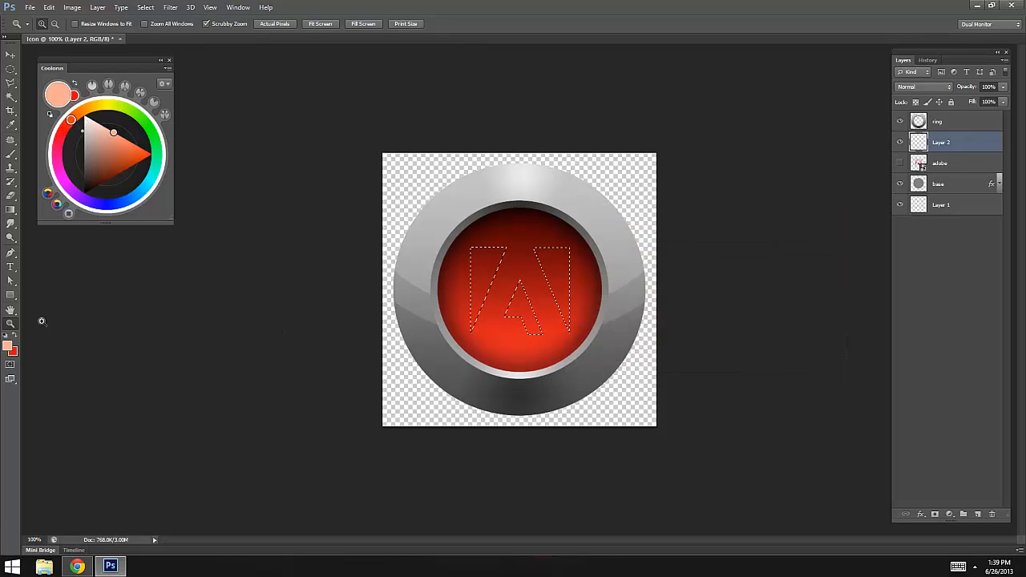
- Fill the logo selection on Layer 2 with a linear Foreground to Background gradient running diagonally from peach at upper left to red at lower right
{"action": "left_click", "coordinate": [10, 210]}
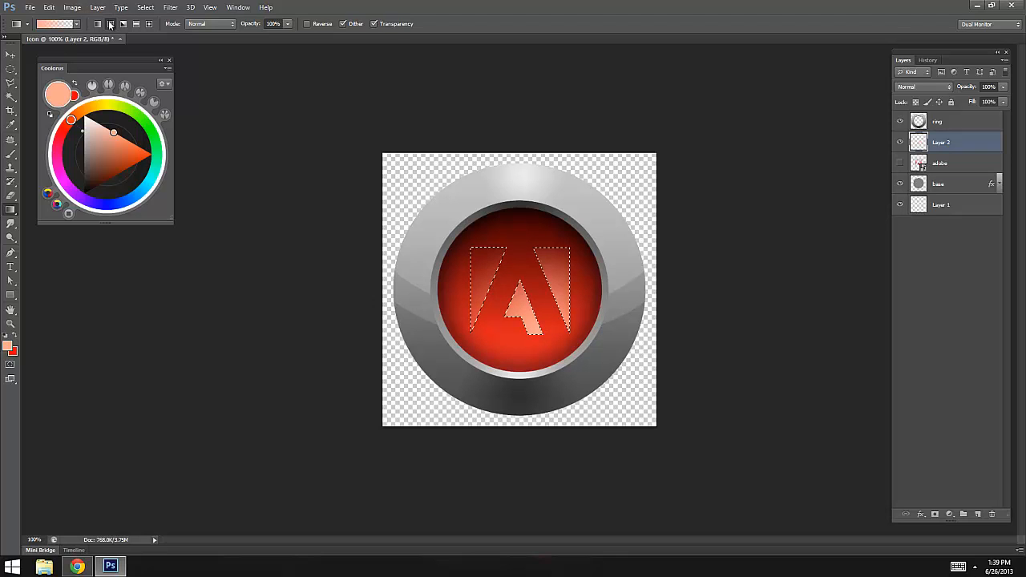
{"action": "left_click", "coordinate": [54, 24]}
{"action": "left_click", "coordinate": [737, 164]}
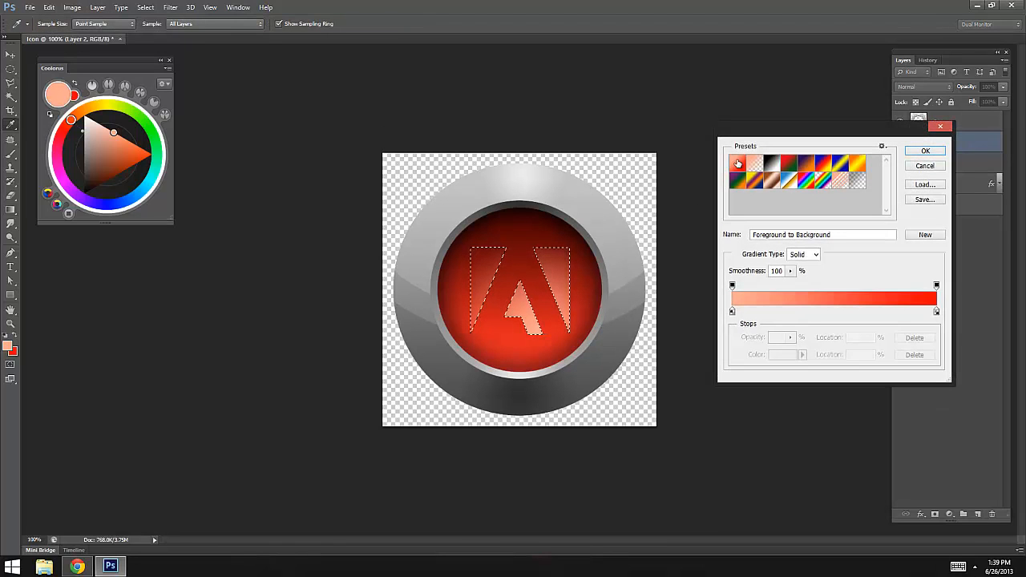
{"action": "left_click", "coordinate": [927, 152]}
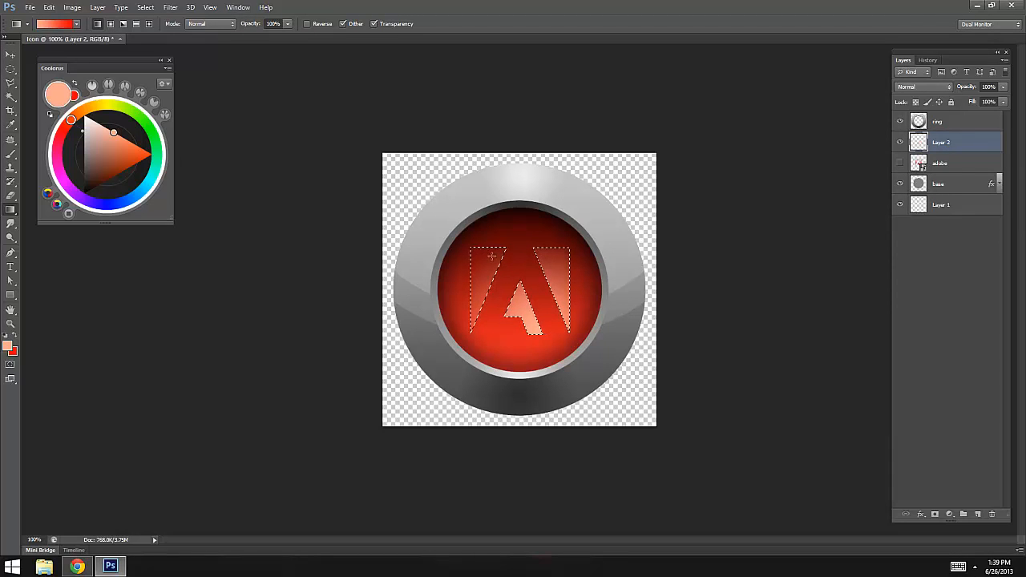
{"action": "left_click_drag", "start_coordinate": [569, 397], "coordinate": [568, 403]}
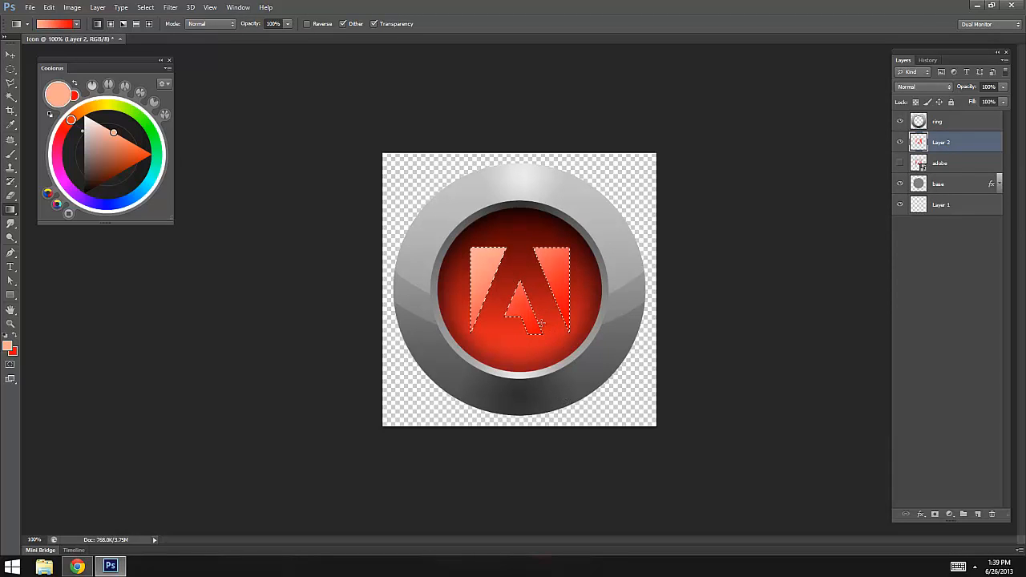
{"action": "left_click_drag", "start_coordinate": [511, 251], "coordinate": [511, 251]}
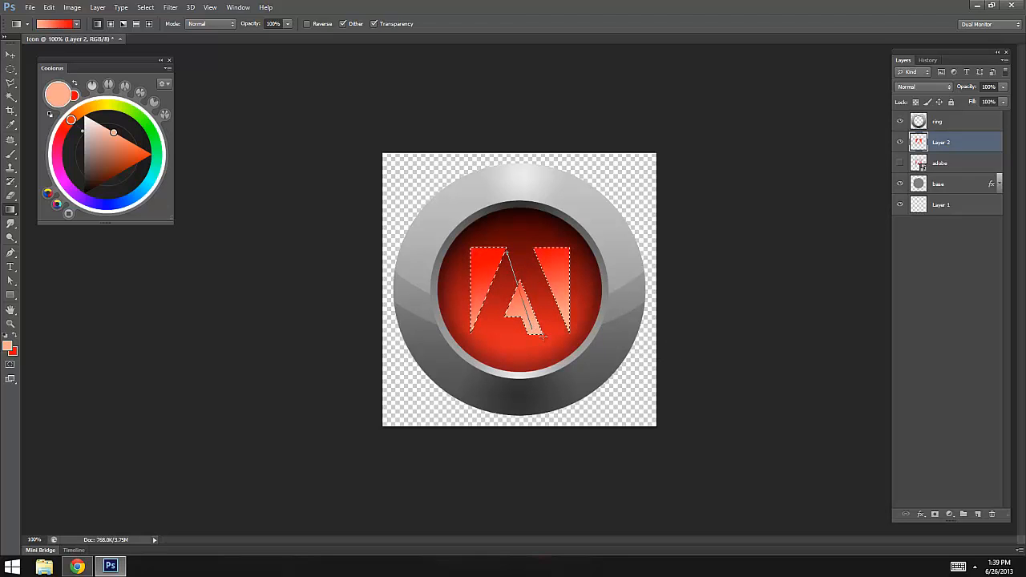
{"action": "left_click_drag", "start_coordinate": [542, 337], "coordinate": [543, 338]}
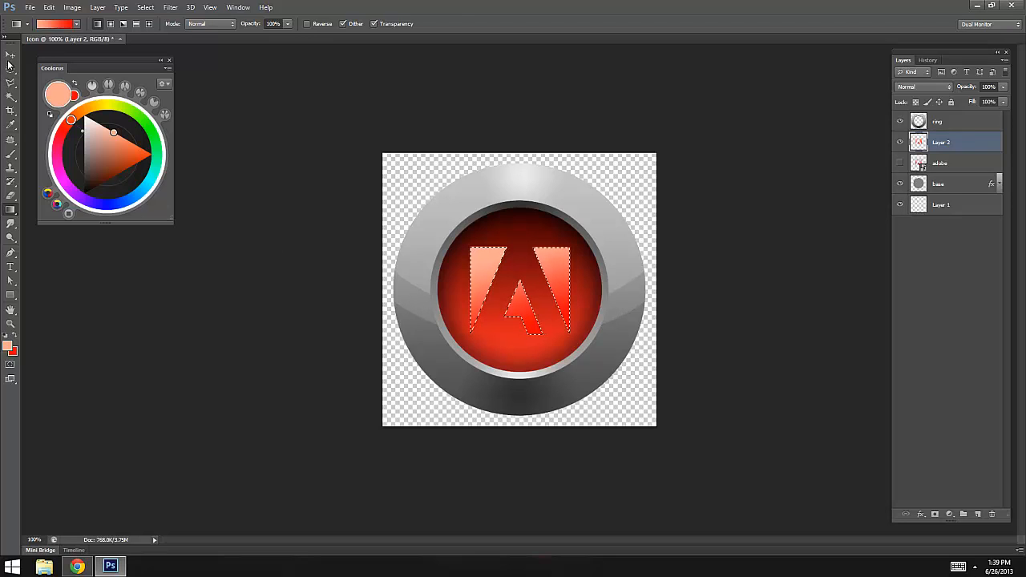
- Clear the selection around the logo and leave the guides hidden
{"action": "left_click", "coordinate": [10, 56]}
{"action": "key", "text": "ctrl+semicolon"}
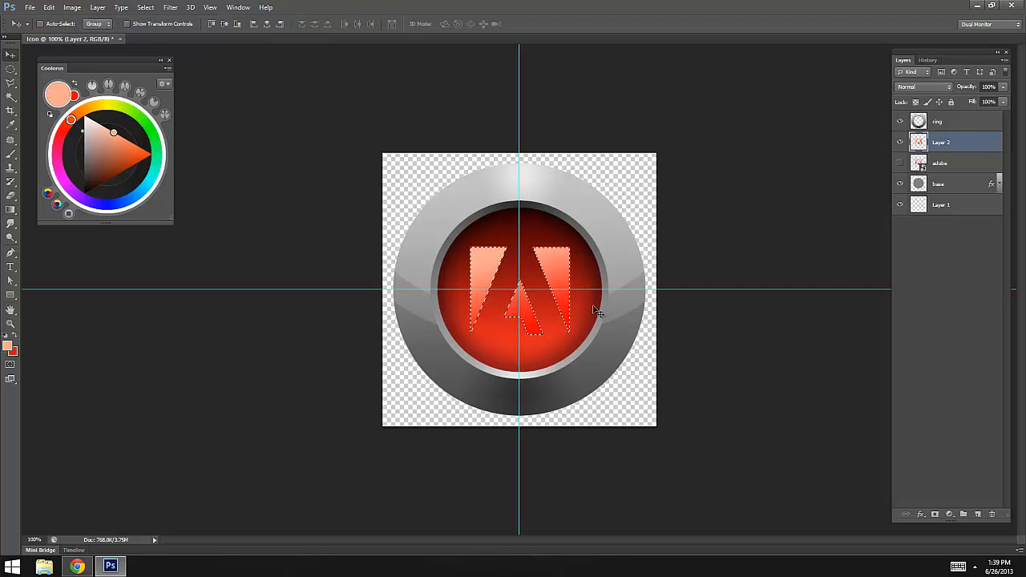
{"action": "key", "text": "ctrl+h"}
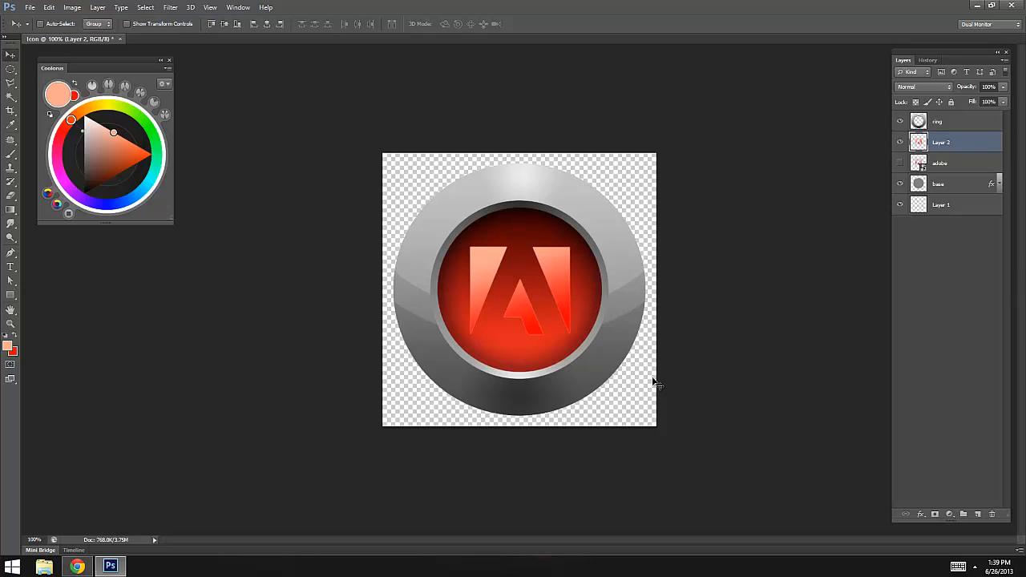
{"action": "key", "text": "ctrl+h"}
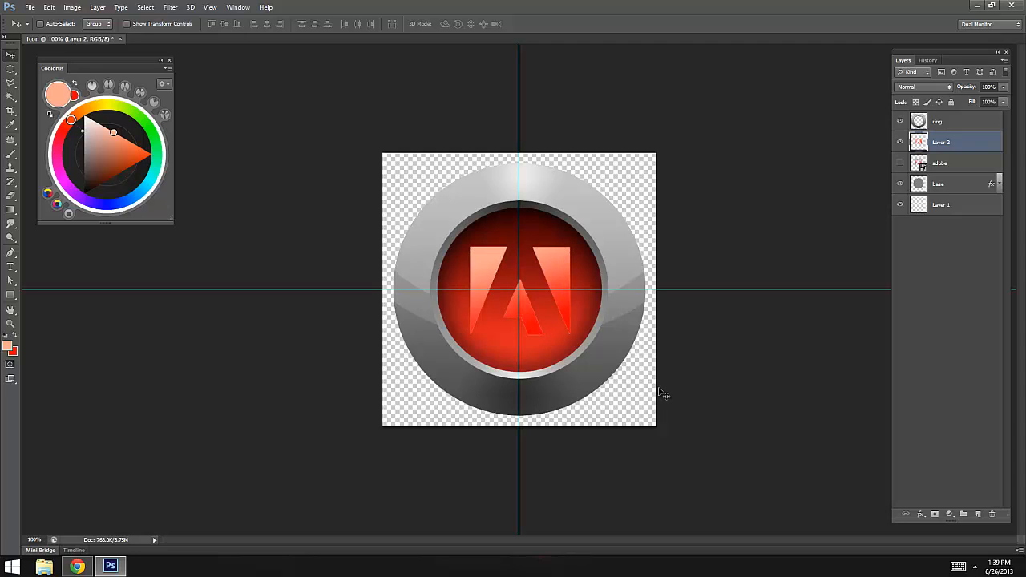
{"action": "key", "text": "ctrl+h"}
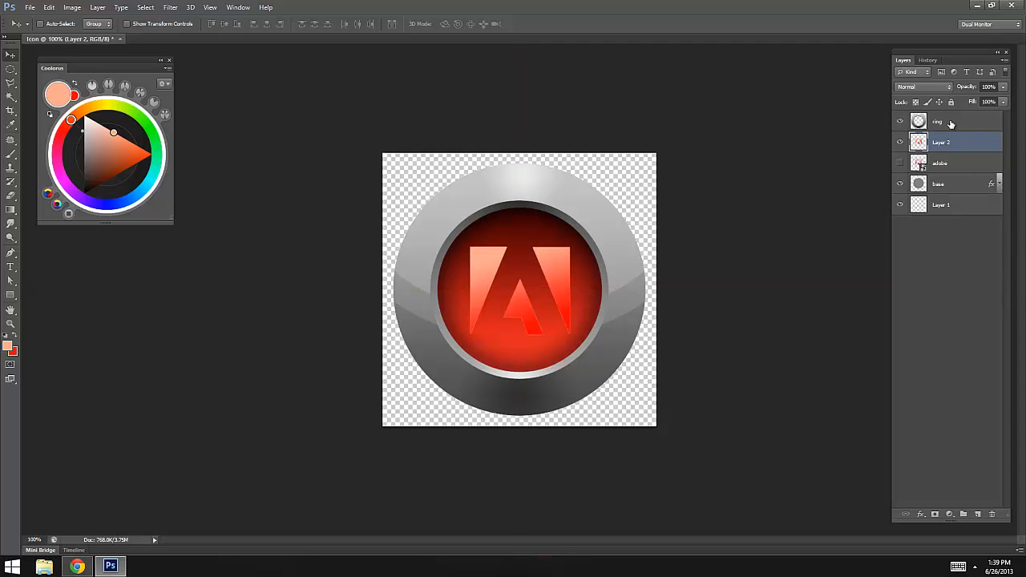
- Add a Multiply drop shadow to the gradient logo on Layer 2 with 5 px distance and 5 px size
{"action": "left_click", "coordinate": [920, 514]}
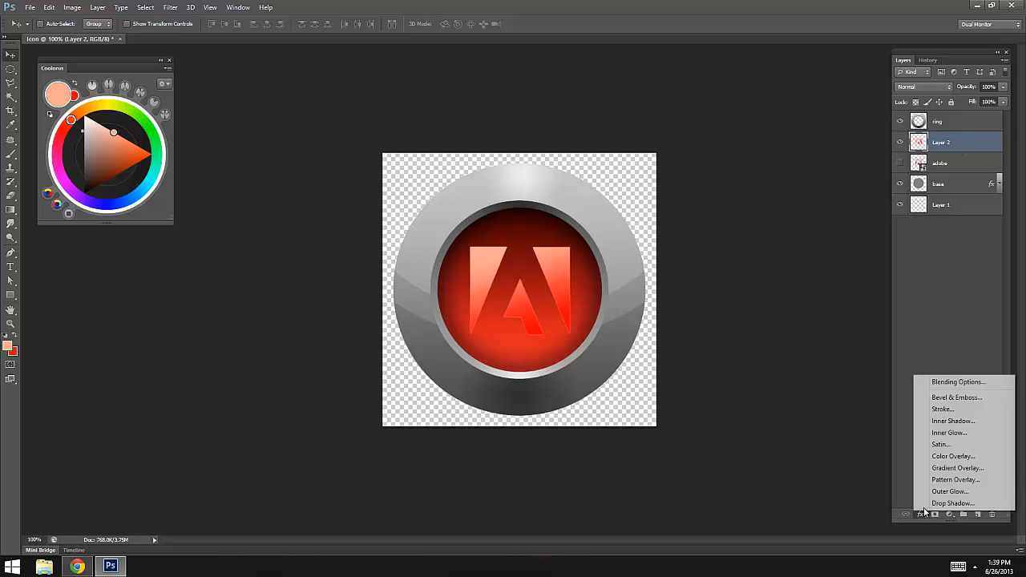
{"action": "left_click", "coordinate": [944, 505]}
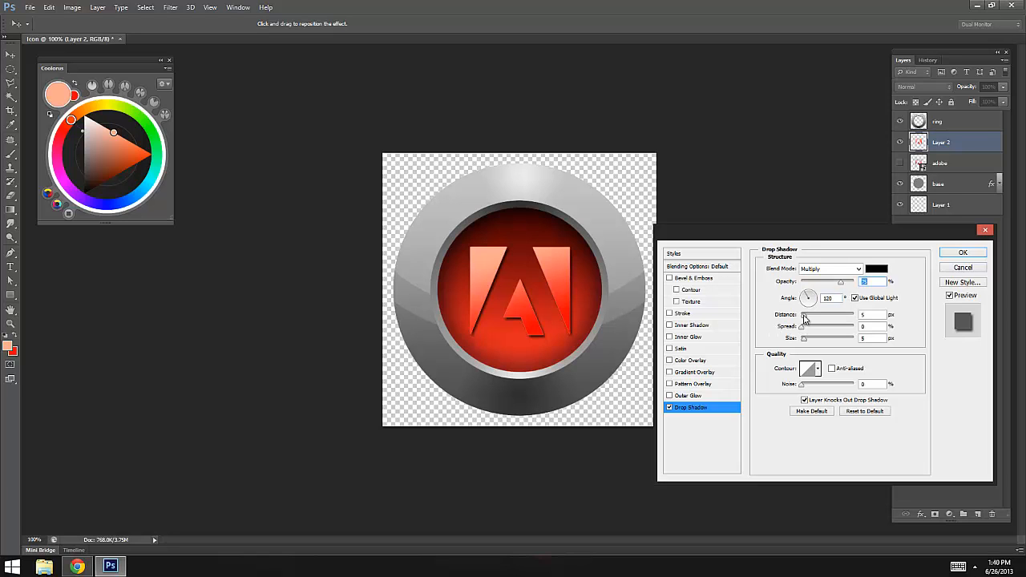
{"action": "left_click", "coordinate": [956, 255]}
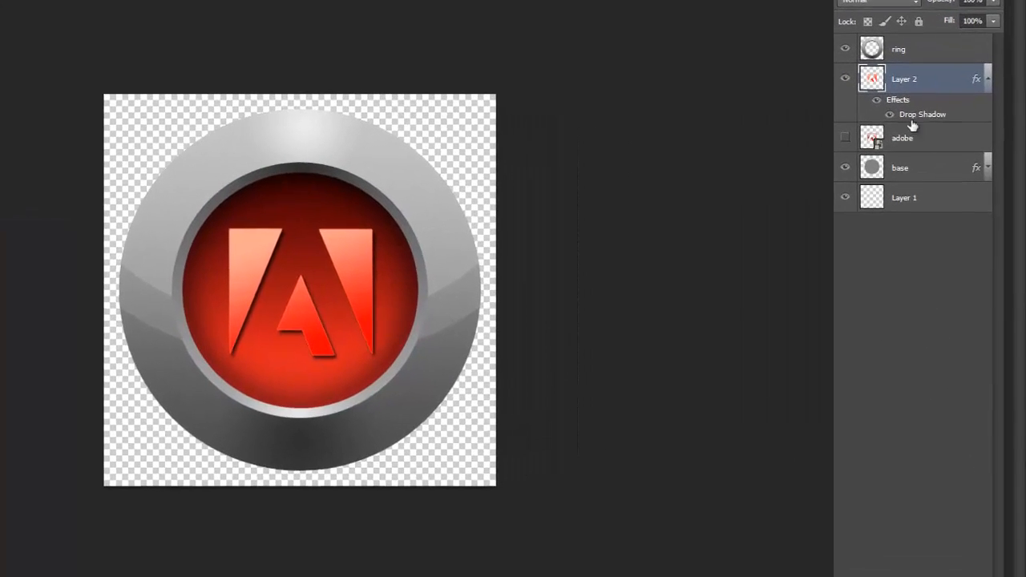
- Change the logo's drop shadow colour to dark red, 610000
{"action": "double_click", "coordinate": [912, 121]}
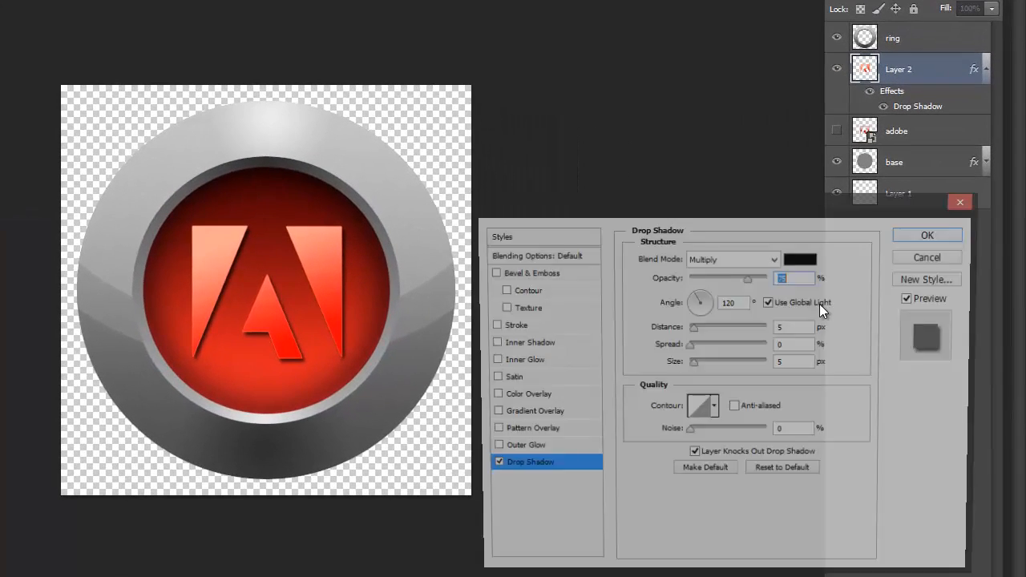
{"action": "left_click", "coordinate": [815, 259]}
{"action": "left_click_drag", "start_coordinate": [527, 316], "coordinate": [552, 320]}
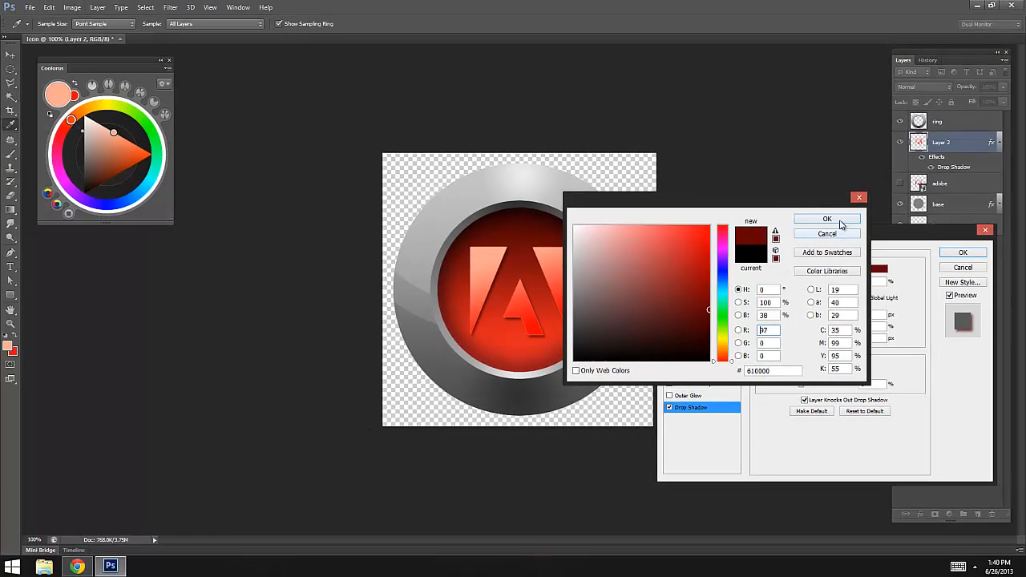
{"action": "left_click", "coordinate": [796, 205]}
{"action": "left_click", "coordinate": [962, 245]}
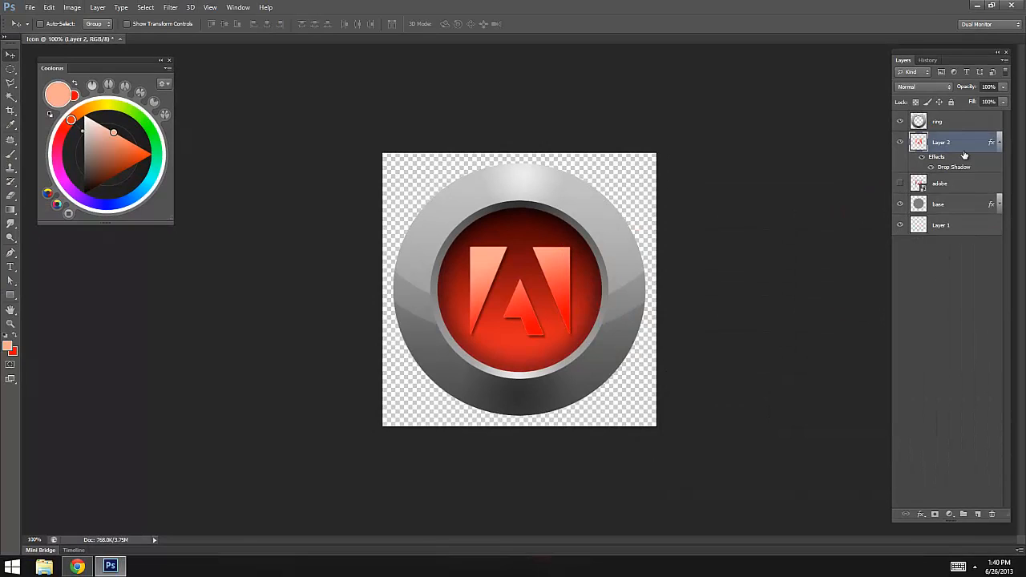
- Collapse Layer 2's effects list and delete the hidden adobe layer
{"action": "left_click", "coordinate": [999, 142]}
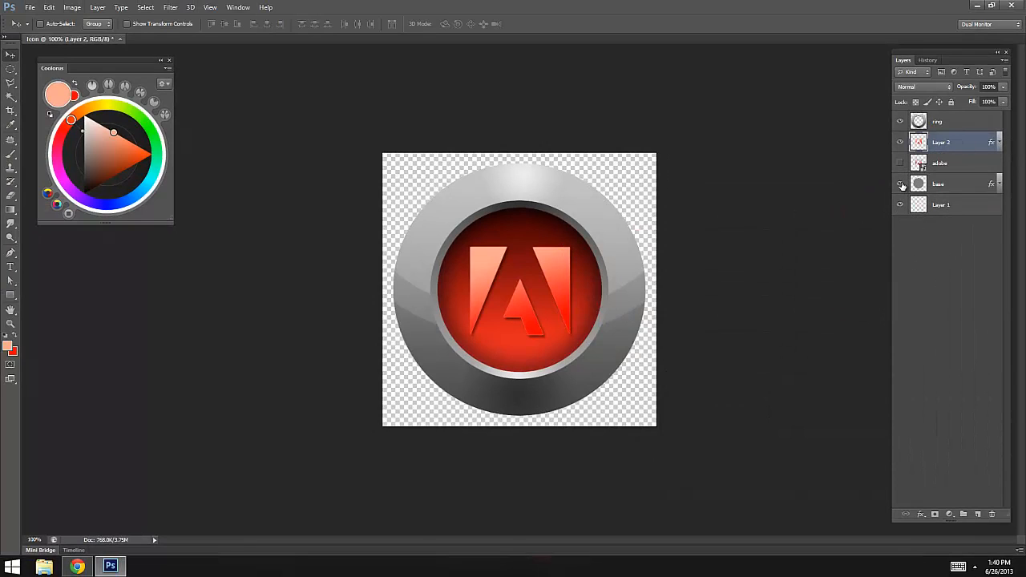
{"action": "left_click_drag", "start_coordinate": [964, 160], "coordinate": [992, 514]}
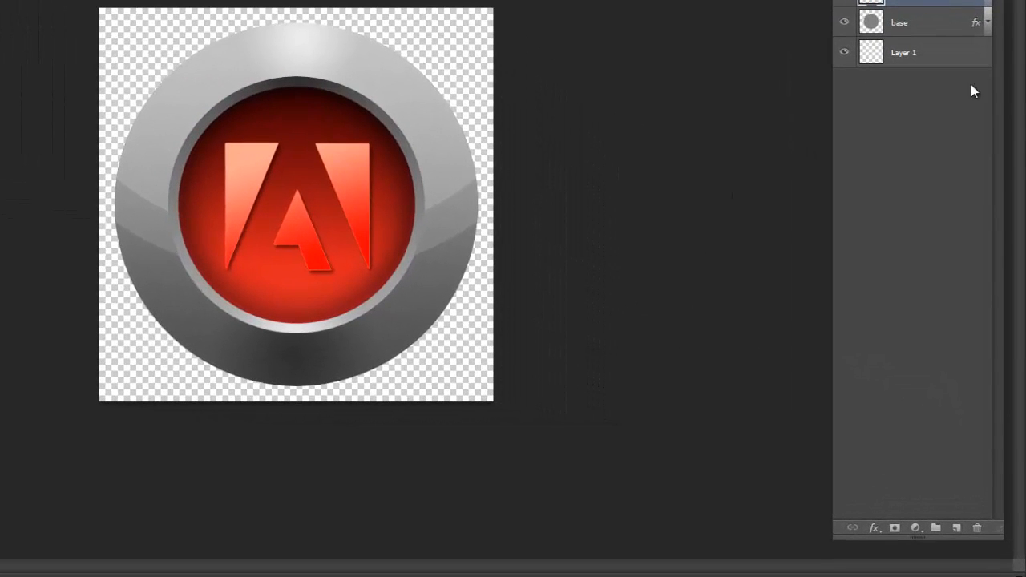
- Add three blank layers above the logo layer and select the base layer
{"action": "left_click", "coordinate": [955, 529]}
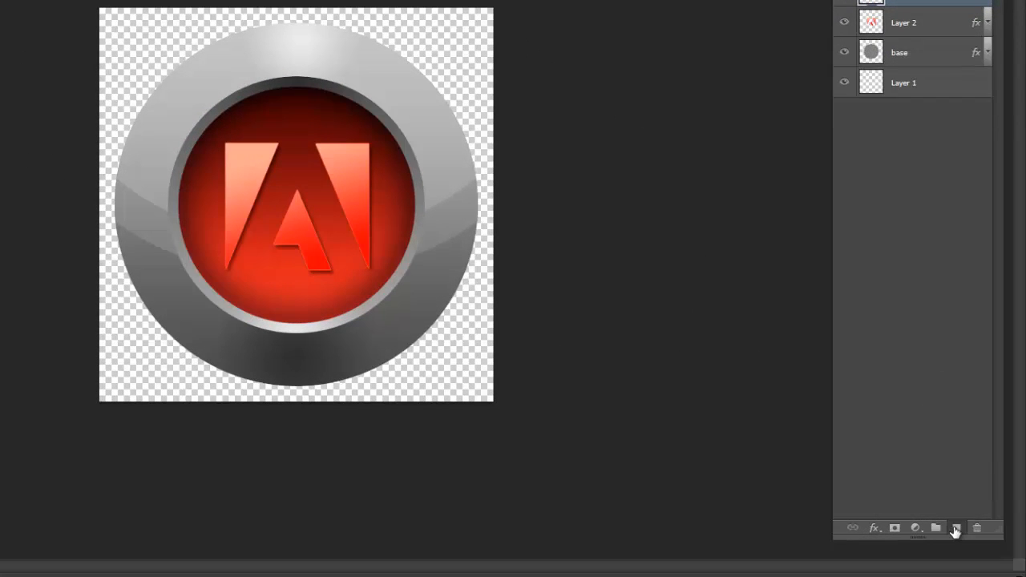
{"action": "left_click", "coordinate": [955, 528]}
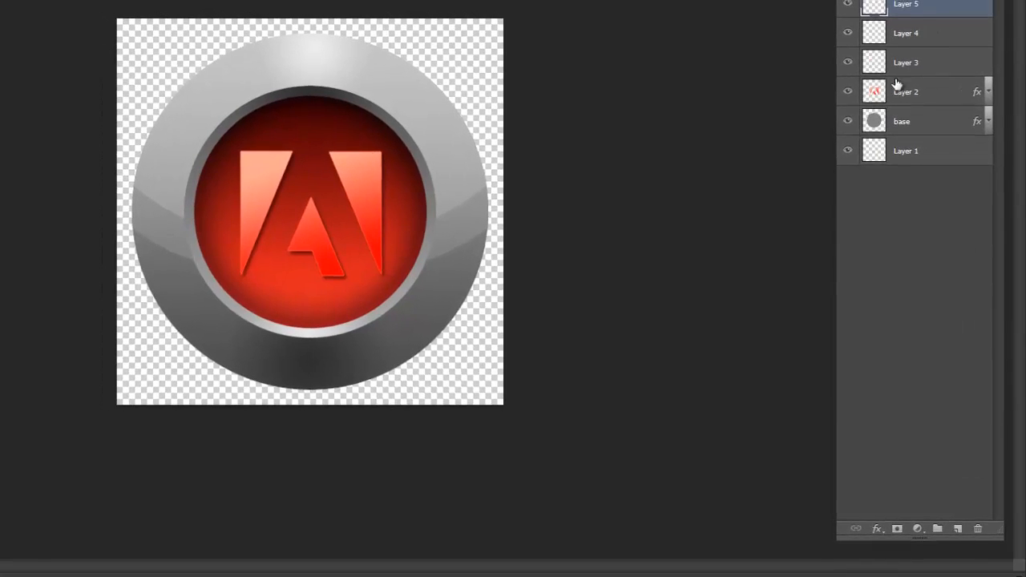
{"action": "left_click", "coordinate": [920, 56]}
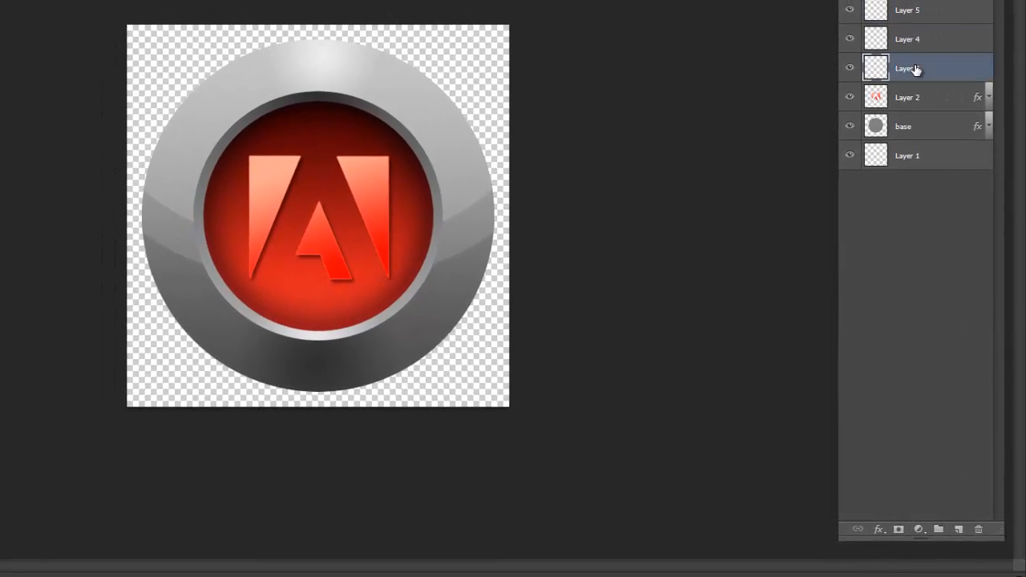
{"action": "left_click", "coordinate": [922, 16]}
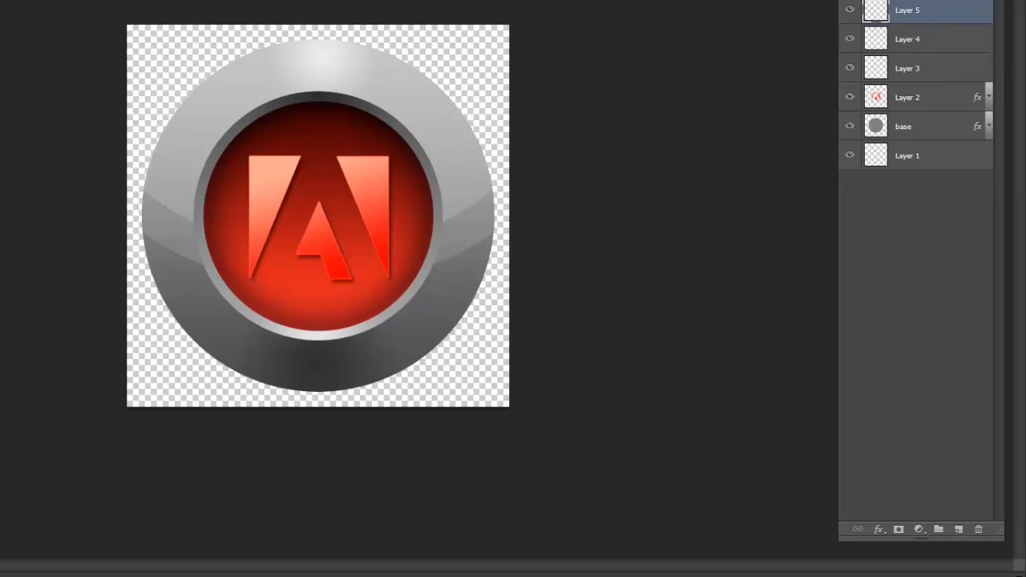
{"action": "left_click", "coordinate": [906, 126]}
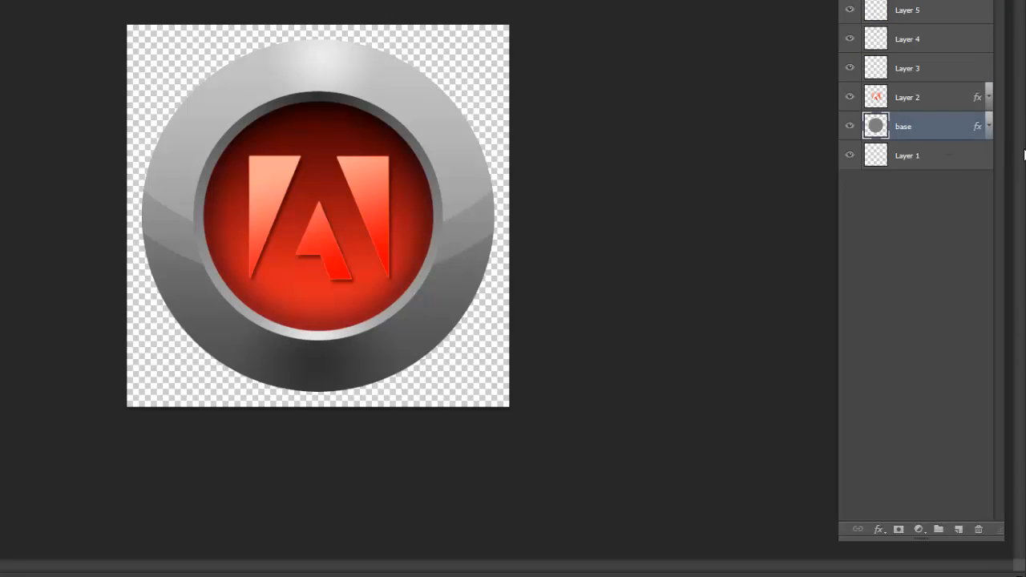
- Duplicate the base layer and delete the copy
{"action": "key", "text": "ctrl+j"}
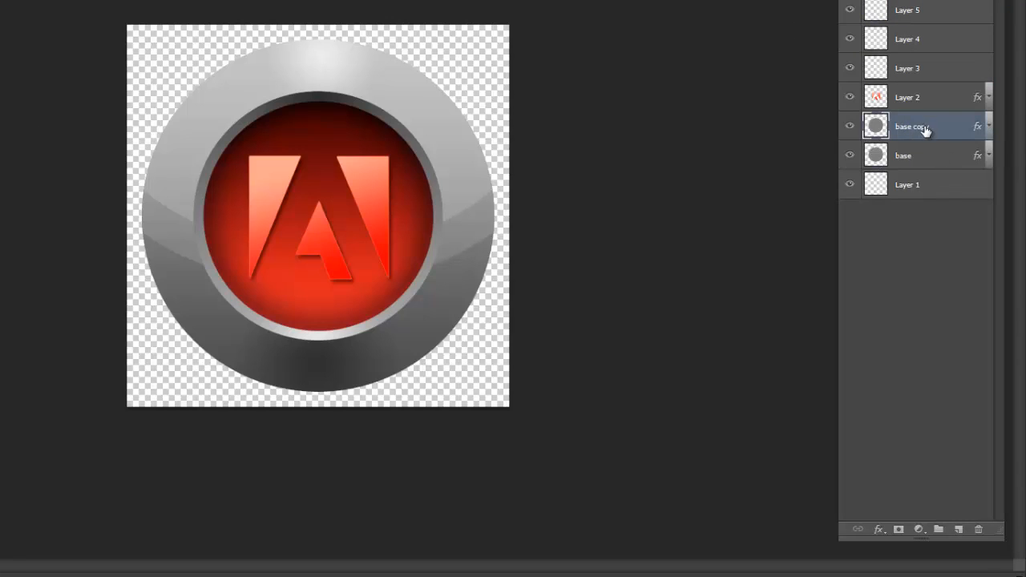
{"action": "left_click_drag", "start_coordinate": [925, 130], "coordinate": [979, 530]}
- Draw a circular selection on Layer 5 over the upper part of the red centre
{"action": "left_click", "coordinate": [929, 11]}
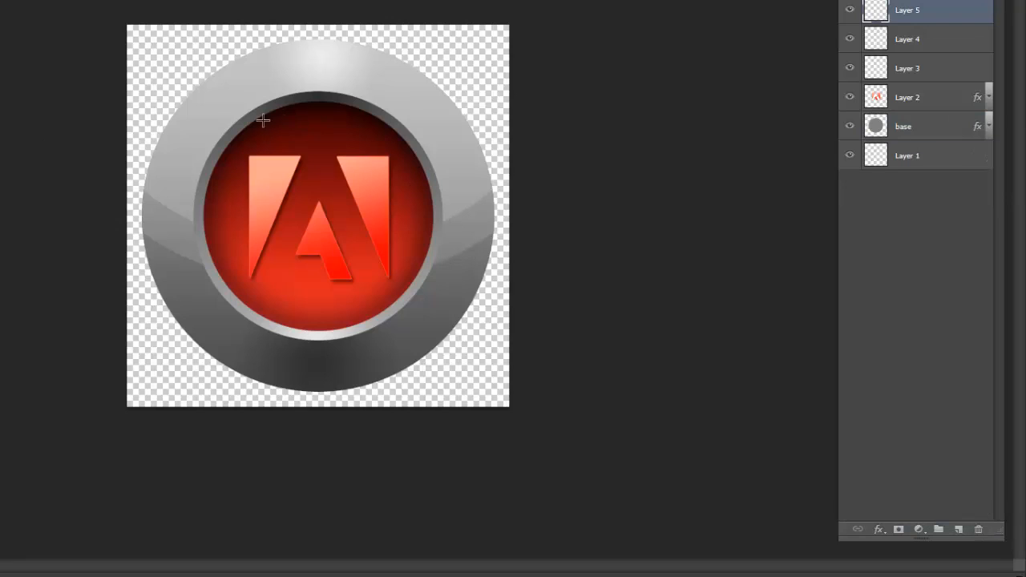
{"action": "left_click_drag", "start_coordinate": [315, 112], "coordinate": [386, 259]}
{"action": "left_click_drag", "start_coordinate": [324, 77], "coordinate": [325, 148]}
{"action": "left_click_drag", "start_coordinate": [327, 157], "coordinate": [328, 155]}
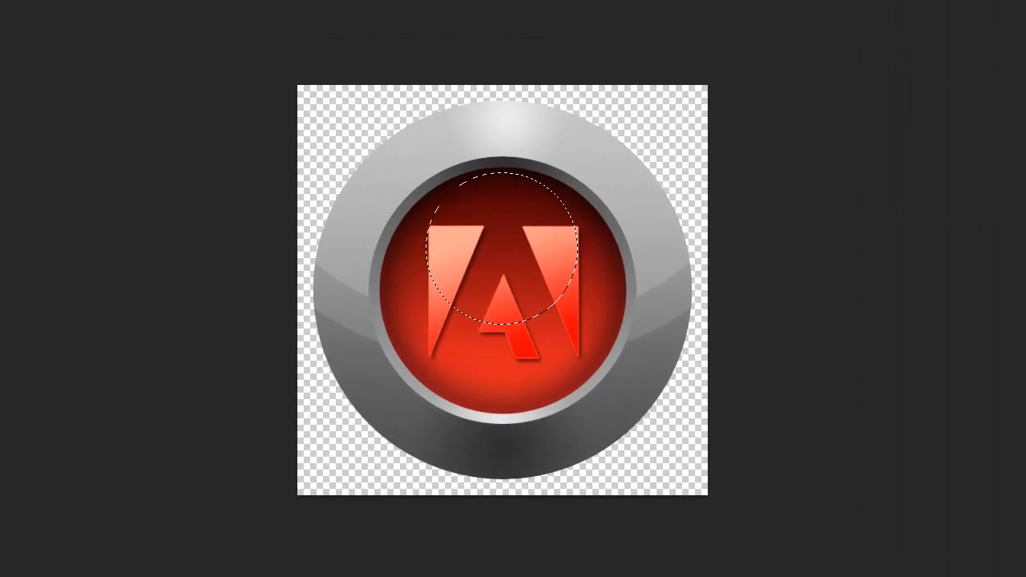
- Set the foreground colour to white, ffffff
{"action": "left_click", "coordinate": [2, 377]}
{"action": "left_click_drag", "start_coordinate": [720, 310], "coordinate": [587, 193]}
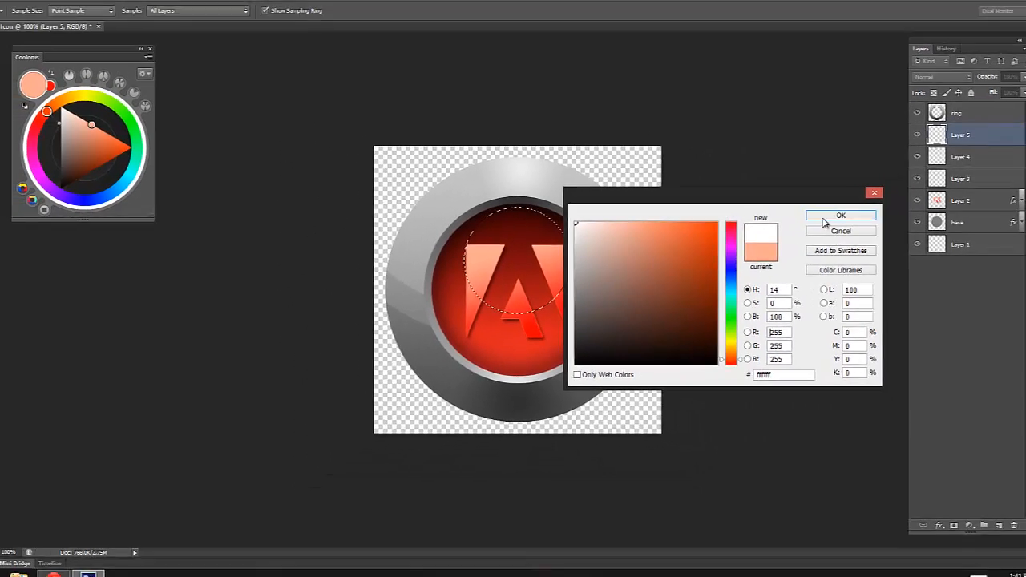
{"action": "key", "text": "Return"}
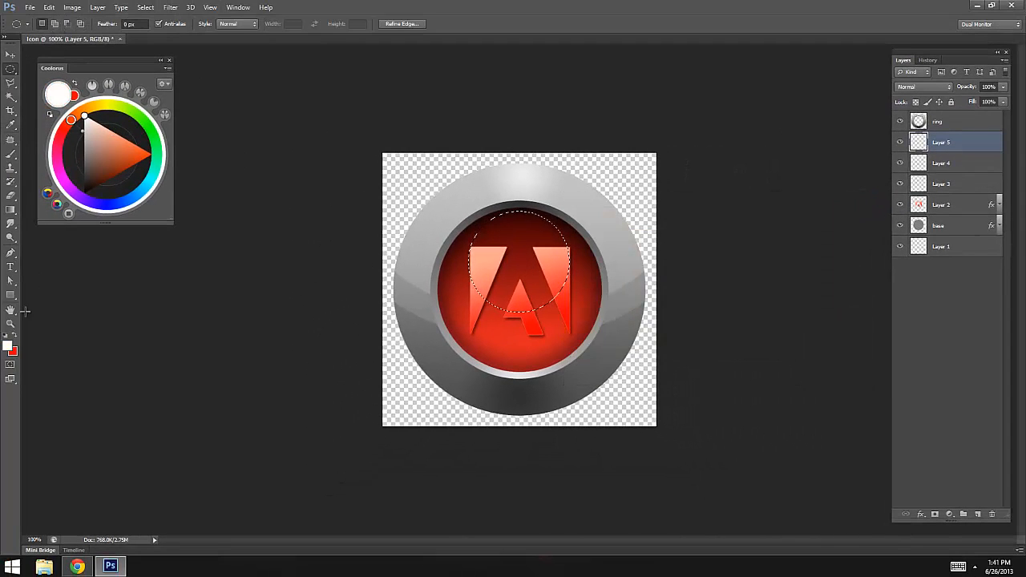
- Fill the circular selection on Layer 5 with a Foreground to Transparent gradient that is white at its upper edge and fades downward
{"action": "key", "text": "g"}
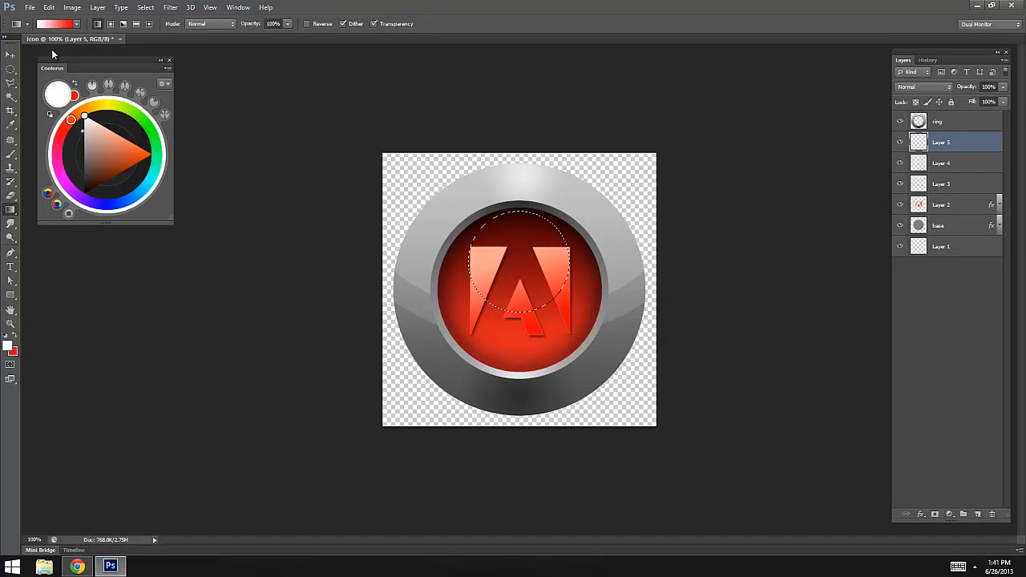
{"action": "left_click", "coordinate": [64, 24]}
{"action": "left_click", "coordinate": [754, 165]}
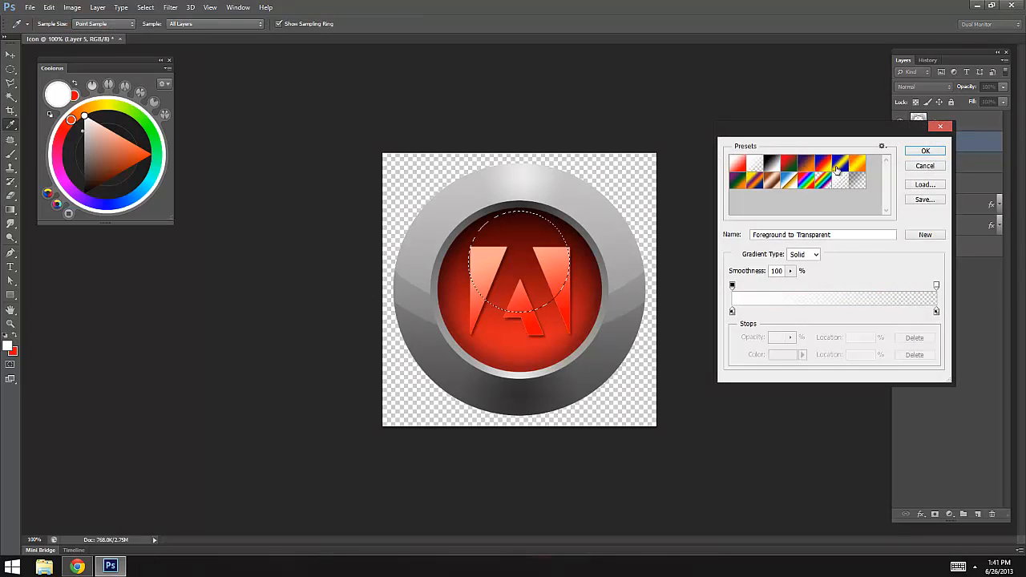
{"action": "left_click", "coordinate": [924, 151]}
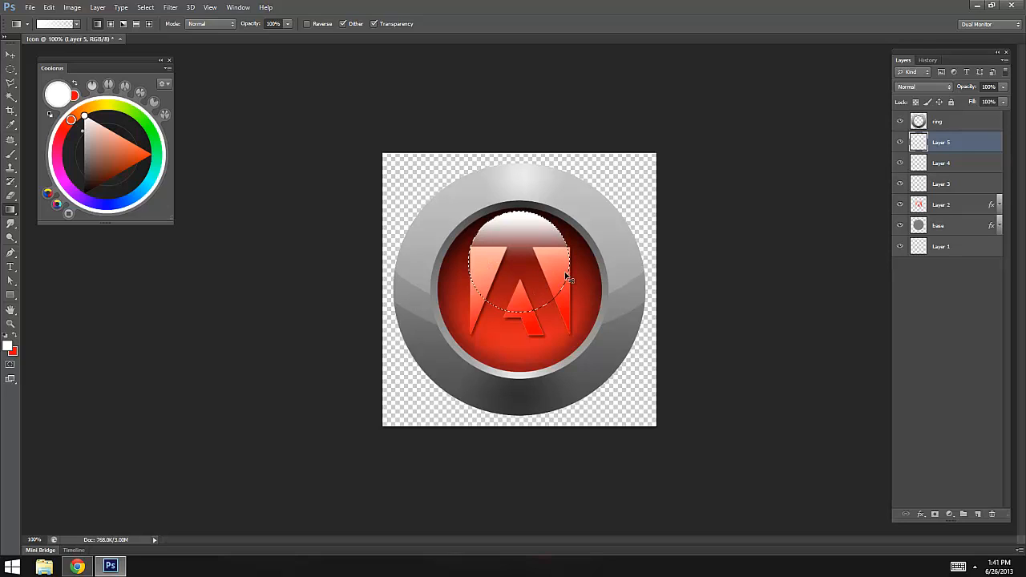
{"action": "key", "text": "ctrl+z"}
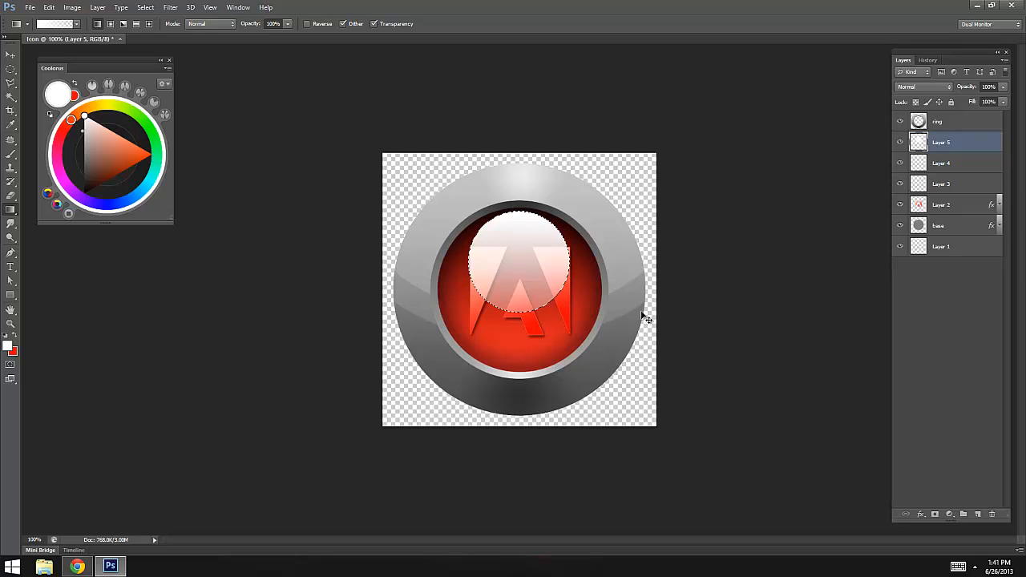
- Deselect and reshape the white highlight on Layer 5 into a flat ellipse about 218 px wide, at about 70.5% of its height
{"action": "key", "text": "ctrl+d"}
{"action": "key", "text": "ctrl+t"}
{"action": "left_click_drag", "start_coordinate": [520, 314], "coordinate": [520, 281]}
{"action": "left_click_drag", "start_coordinate": [572, 247], "coordinate": [579, 247]}
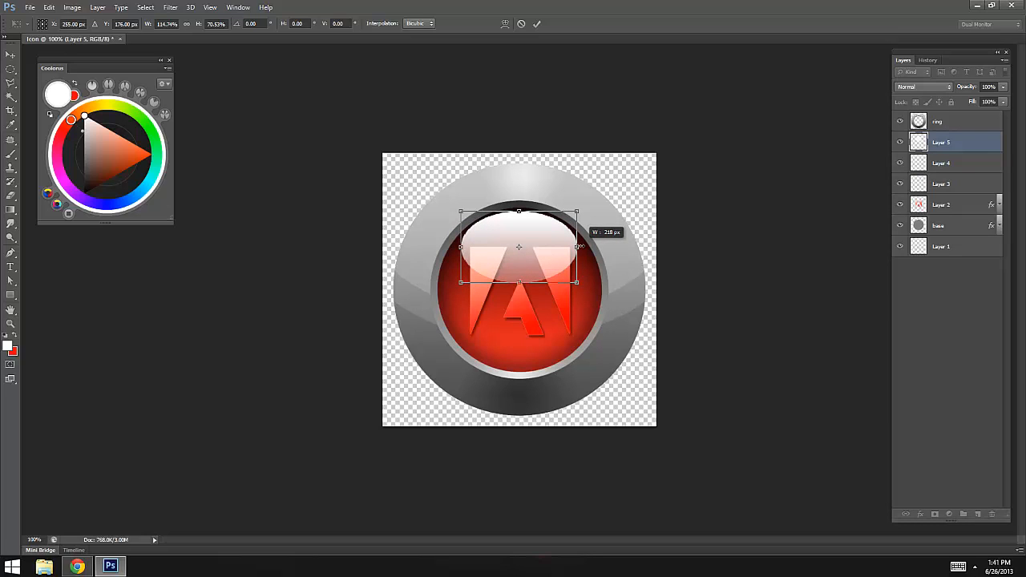
{"action": "key", "text": "Return"}
{"action": "key", "text": "g"}
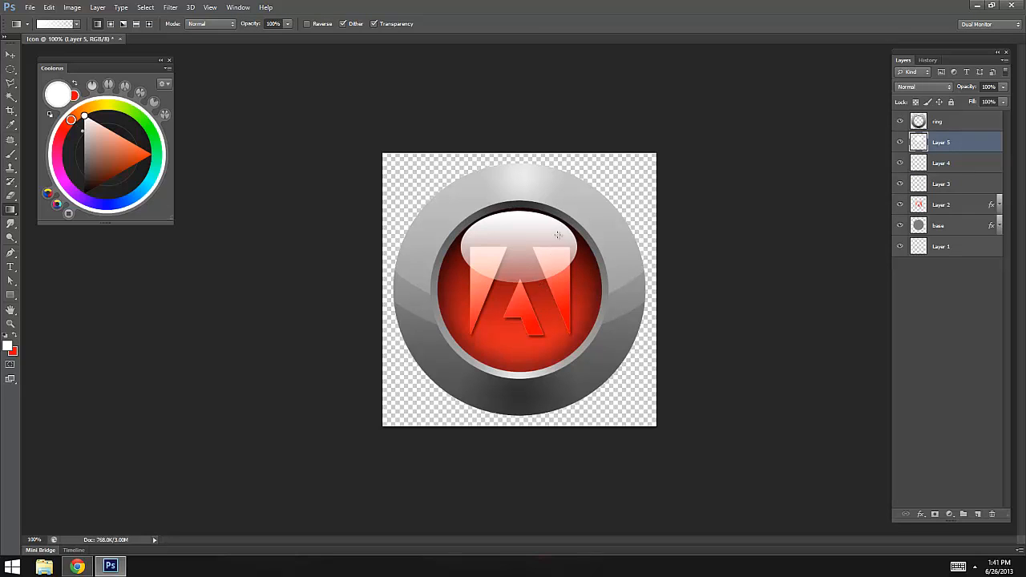
- Set Layer 5's opacity to 60% and rename the layer as orb
{"action": "left_click", "coordinate": [1004, 88]}
{"action": "left_click_drag", "start_coordinate": [966, 99], "coordinate": [983, 102]}
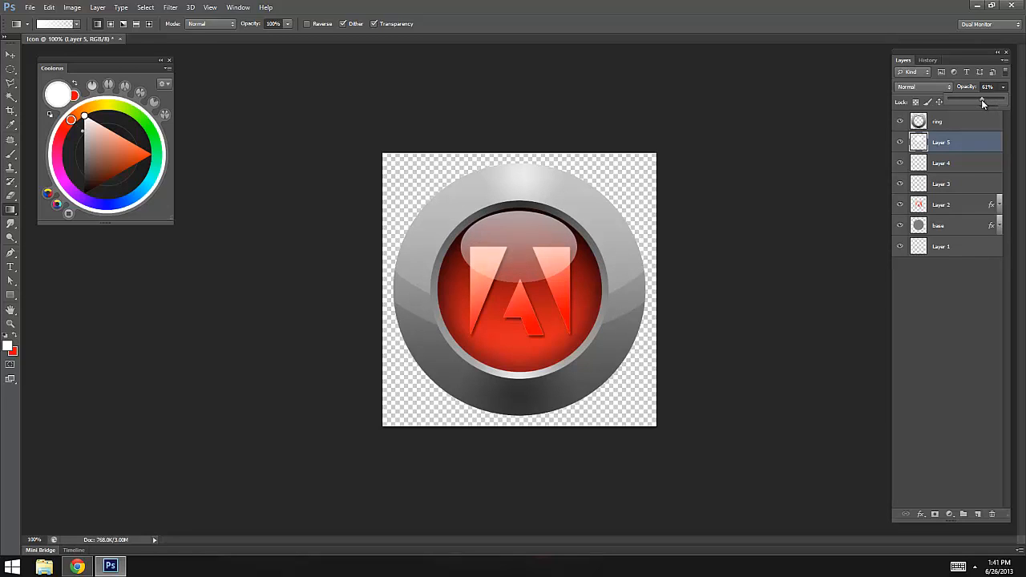
{"action": "left_click", "coordinate": [945, 144]}
{"action": "double_click", "coordinate": [951, 151]}
{"action": "type", "text": "e"}
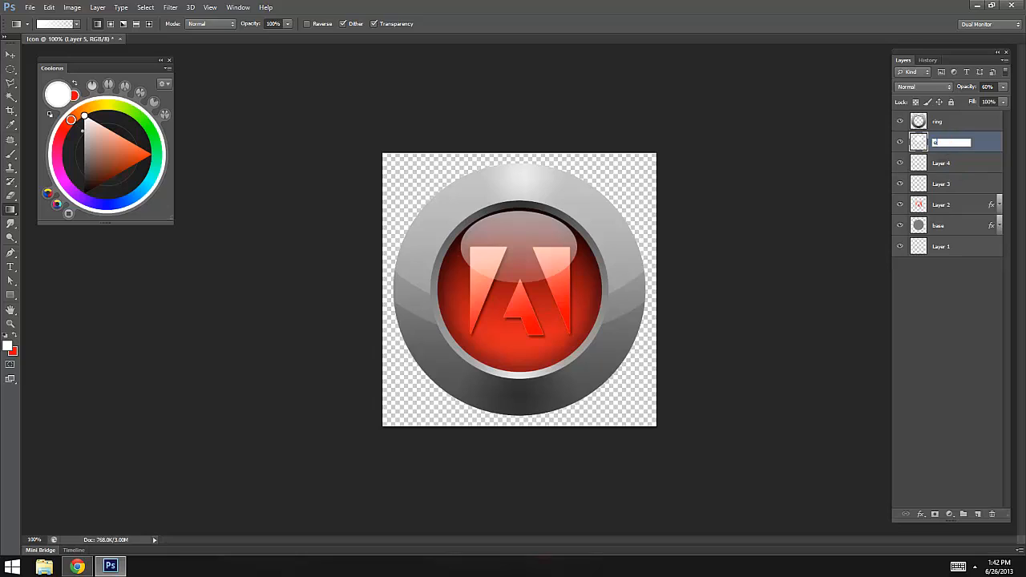
{"action": "type", "text": "rb"}
{"action": "key", "text": "Return"}
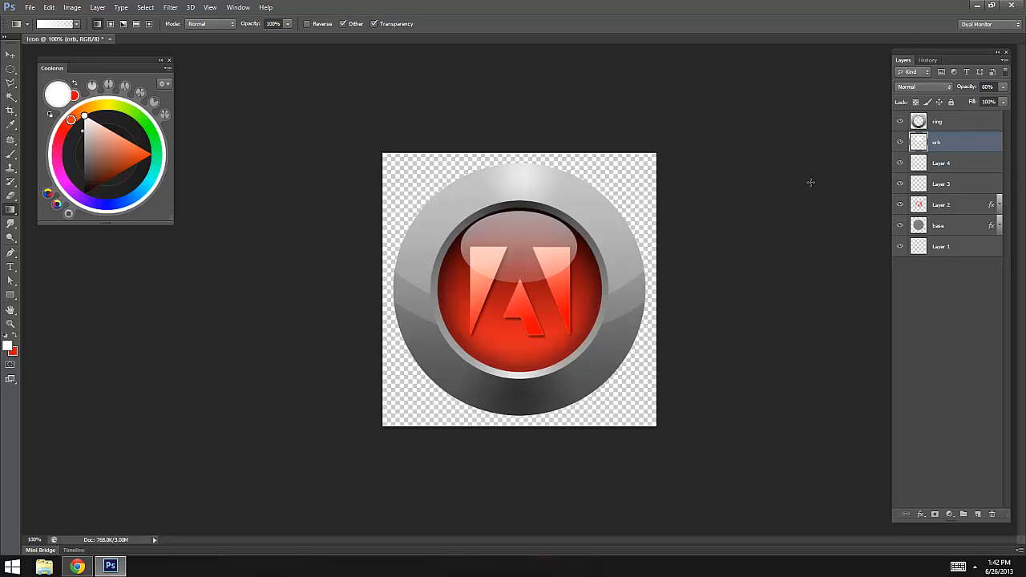
- Check the reference icon with the green feather and rename Layer 4 as shpe shine
{"action": "left_click", "coordinate": [957, 169]}
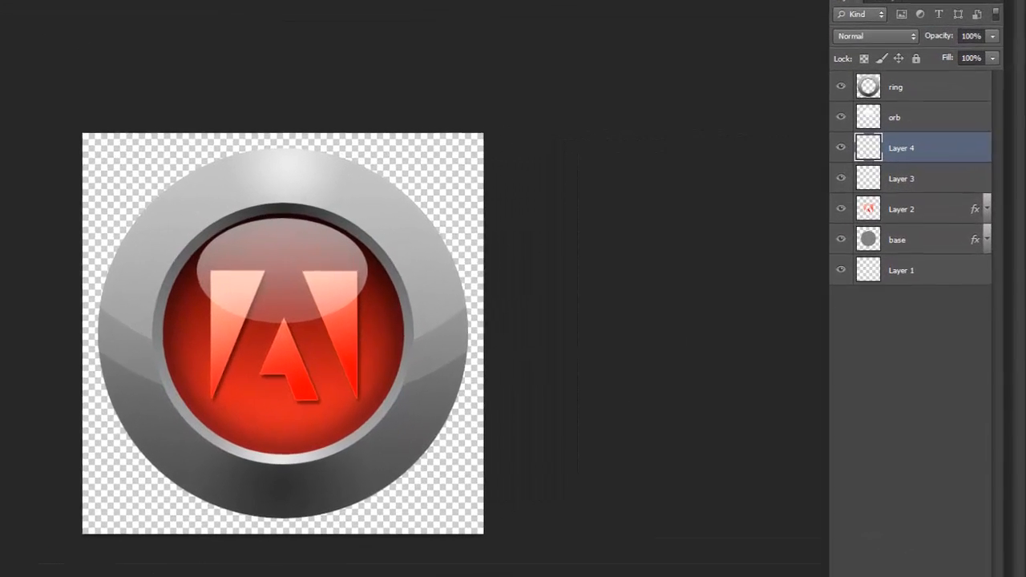
{"action": "left_click_drag", "start_coordinate": [1025, 124], "coordinate": [669, 112]}
{"action": "left_click_drag", "start_coordinate": [490, 77], "coordinate": [534, 67]}
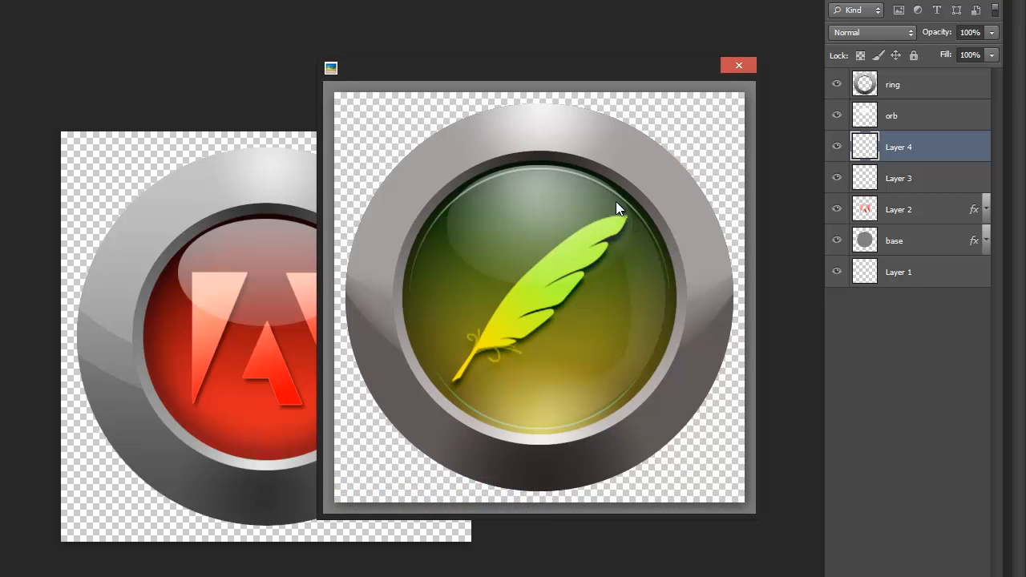
{"action": "left_click", "coordinate": [738, 64]}
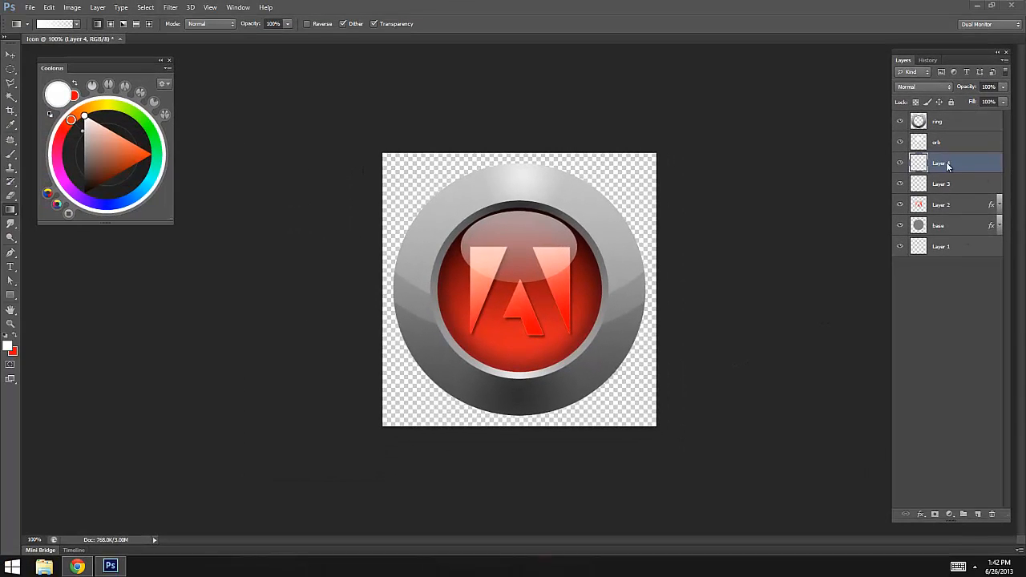
{"action": "double_click", "coordinate": [942, 164]}
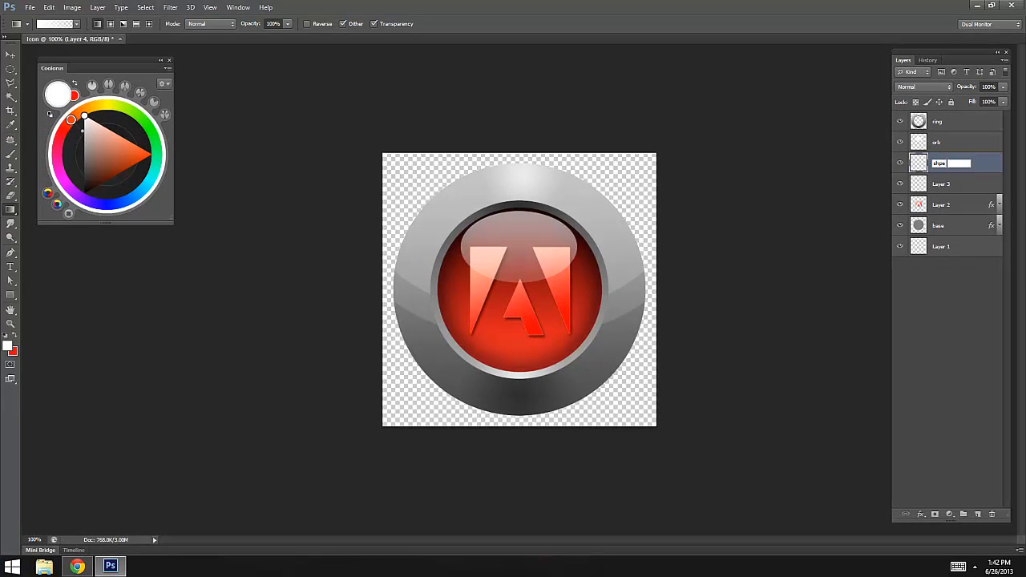
{"action": "type", "text": "shpe shine"}
{"action": "key", "text": "Return"}
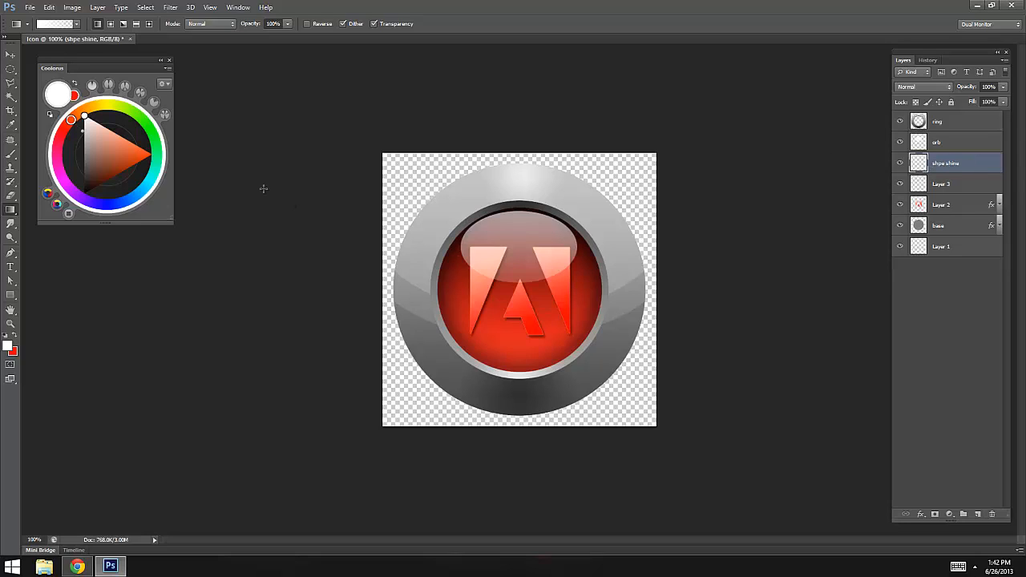
- Outline a curved shine shape along the right inner edge of the red centre with the Polygonal Lasso, ending in a rounded lower blob
{"action": "left_click", "coordinate": [12, 83]}
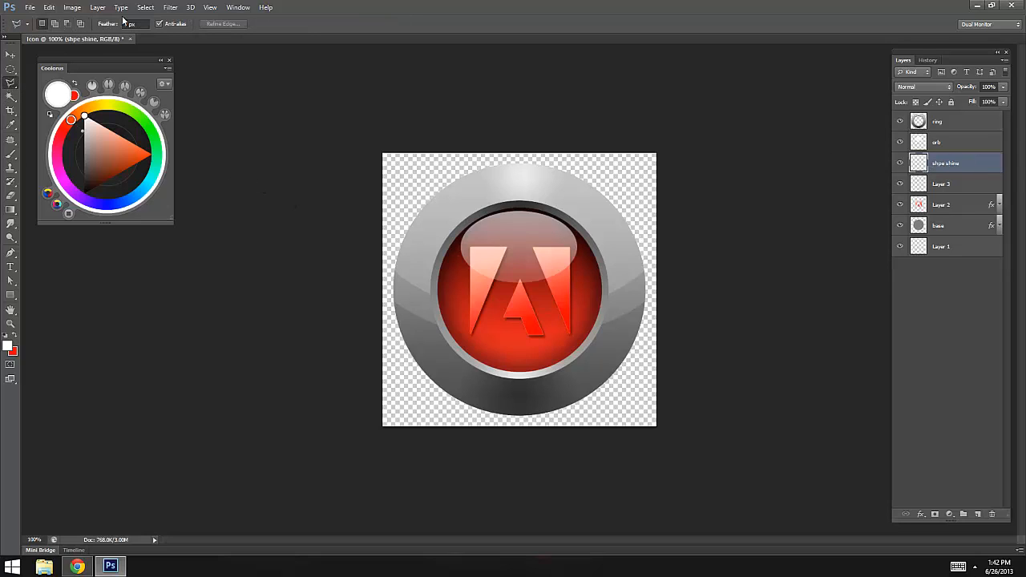
{"action": "right_click", "coordinate": [11, 83]}
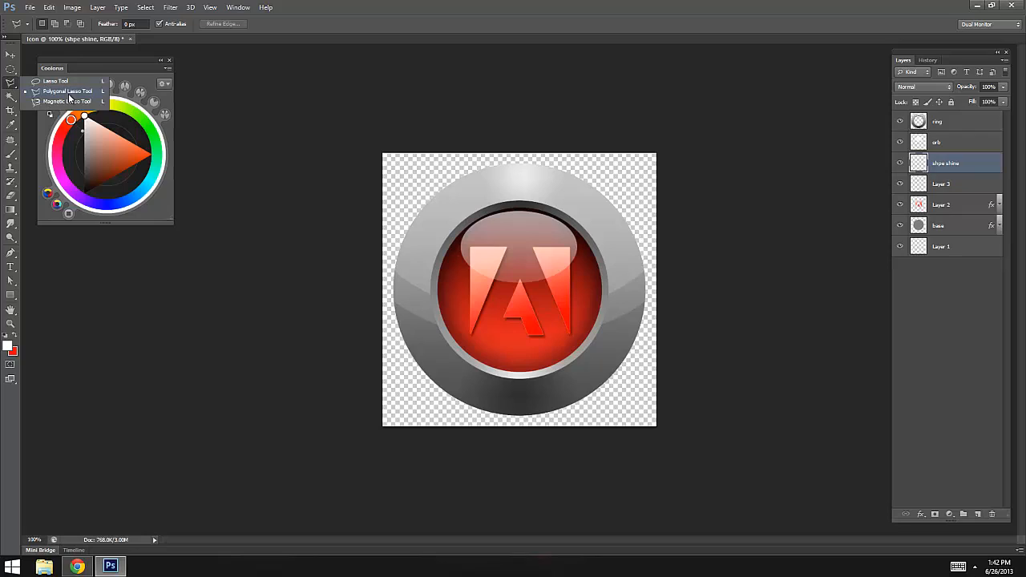
{"action": "left_click", "coordinate": [69, 92]}
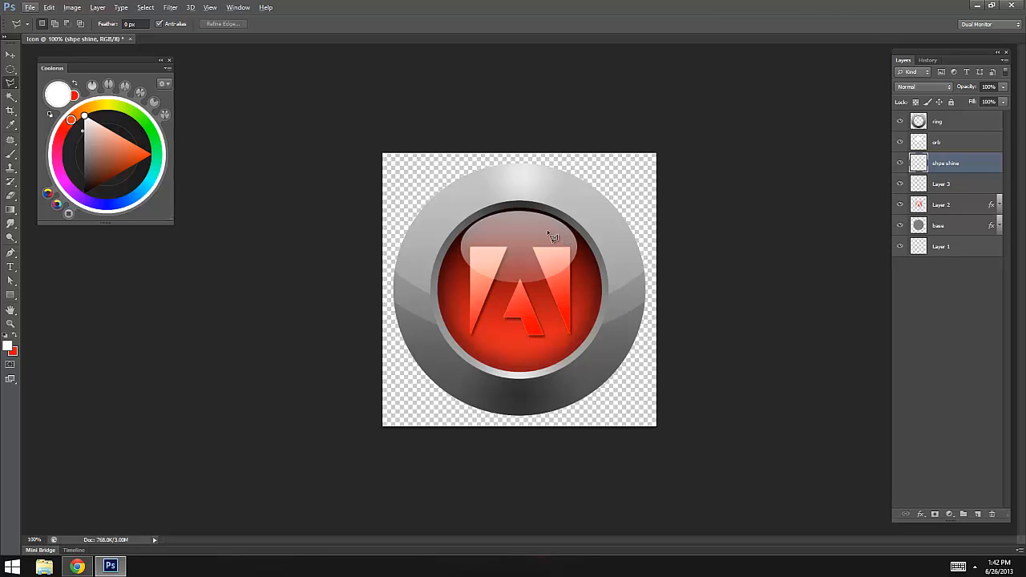
{"action": "left_click", "coordinate": [548, 230]}
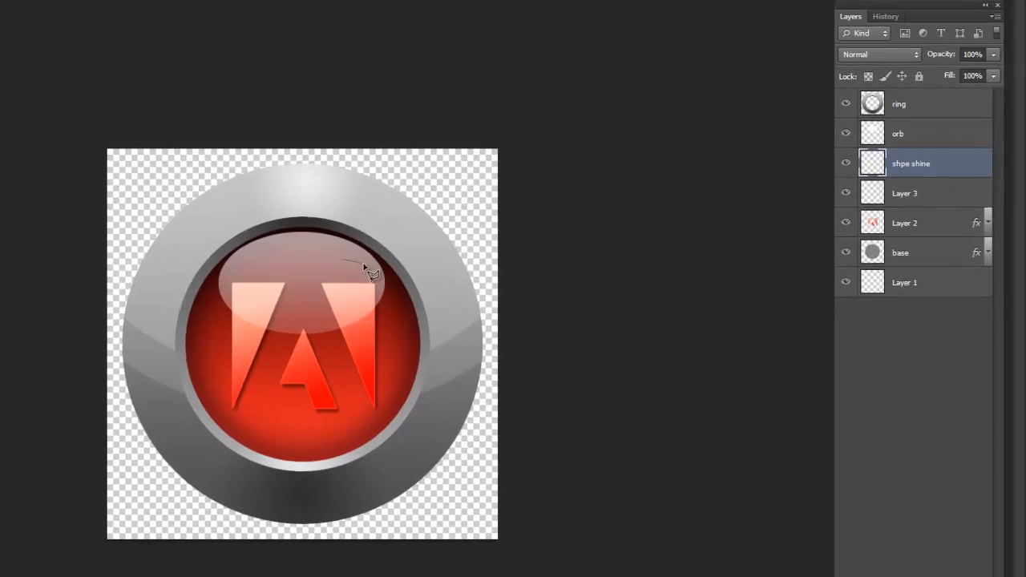
{"action": "mouse_move", "coordinate": [370, 297]}
{"action": "left_mouse_down"}
{"action": "mouse_move", "coordinate": [384, 383]}
{"action": "mouse_move", "coordinate": [341, 444]}
{"action": "left_mouse_up"}
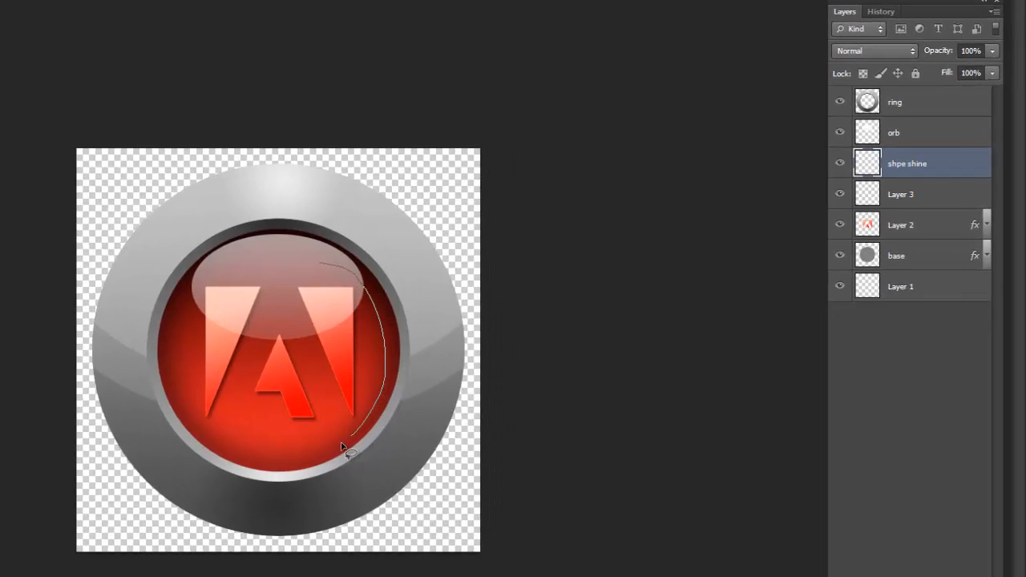
{"action": "mouse_move", "coordinate": [286, 464]}
{"action": "left_mouse_down"}
{"action": "mouse_move", "coordinate": [241, 449]}
{"action": "mouse_move", "coordinate": [243, 415]}
{"action": "mouse_move", "coordinate": [279, 408]}
{"action": "mouse_move", "coordinate": [334, 429]}
{"action": "mouse_move", "coordinate": [353, 401]}
{"action": "mouse_move", "coordinate": [360, 321]}
{"action": "mouse_move", "coordinate": [350, 286]}
{"action": "mouse_move", "coordinate": [286, 266]}
{"action": "mouse_move", "coordinate": [283, 253]}
{"action": "mouse_move", "coordinate": [317, 225]}
{"action": "mouse_move", "coordinate": [447, 297]}
{"action": "mouse_move", "coordinate": [425, 161]}
{"action": "left_mouse_up"}
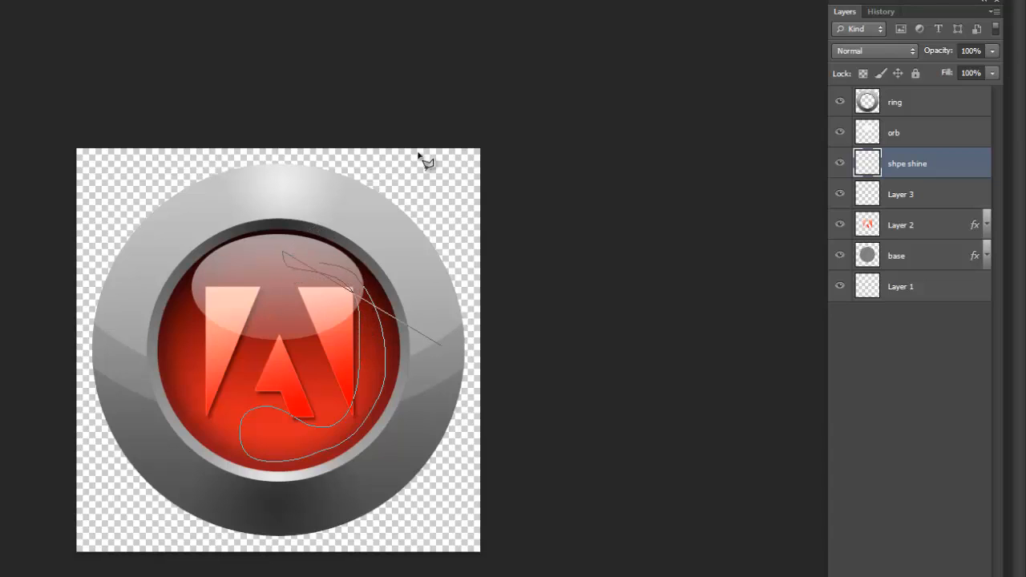
{"action": "left_click", "coordinate": [302, 245]}
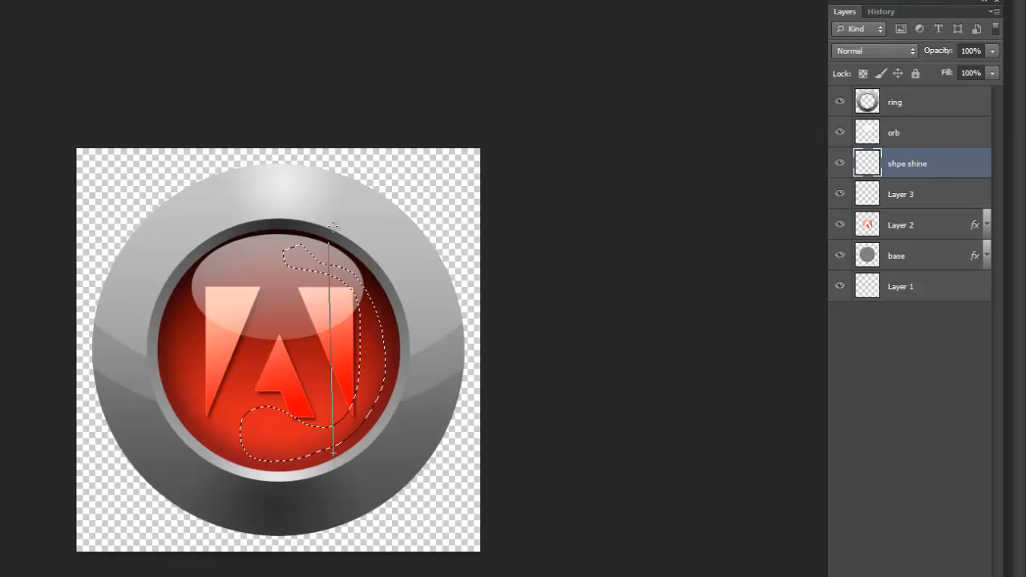
- Fill the curved selection on shpe shine with the white-to-transparent gradient, strongest at its lower end, and deselect it
{"action": "left_click_drag", "start_coordinate": [329, 185], "coordinate": [315, 130]}
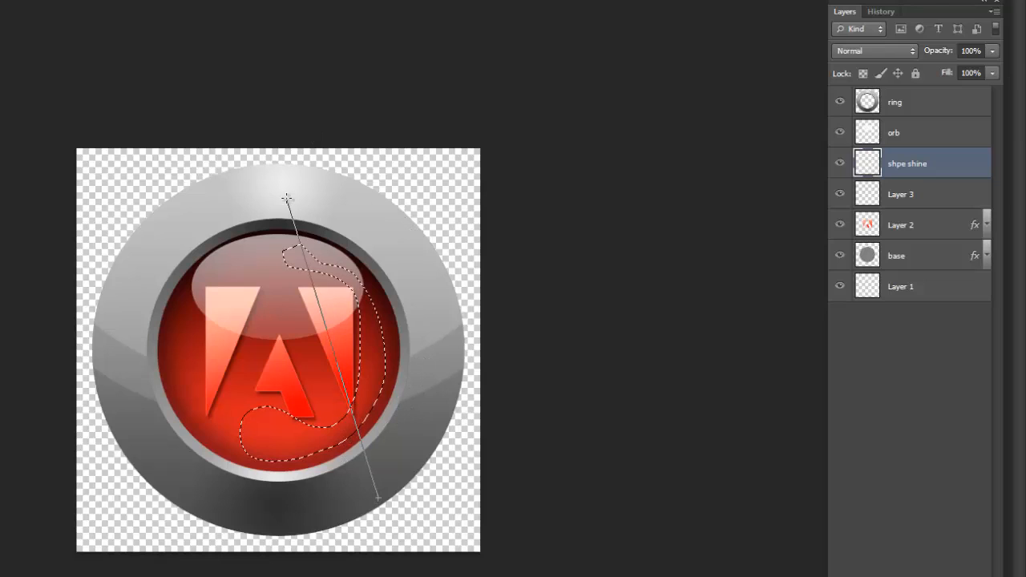
{"action": "left_click_drag", "start_coordinate": [287, 198], "coordinate": [287, 199]}
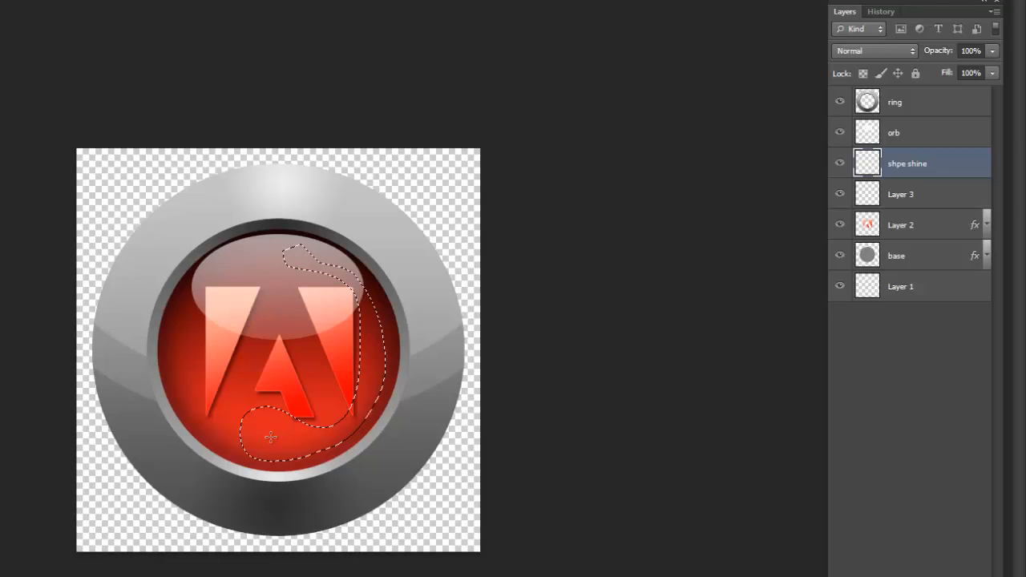
{"action": "left_click_drag", "start_coordinate": [337, 240], "coordinate": [372, 127]}
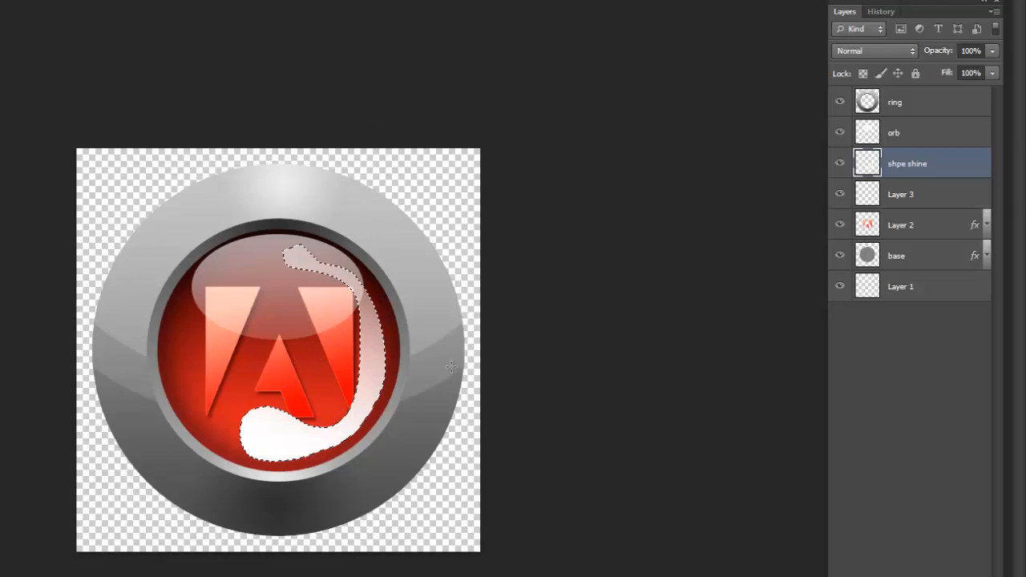
{"action": "key", "text": "ctrl+d"}
- Set the shpe shine layer's opacity to 10%
{"action": "left_click", "coordinate": [993, 52]}
{"action": "left_click_drag", "start_coordinate": [939, 69], "coordinate": [920, 71]}
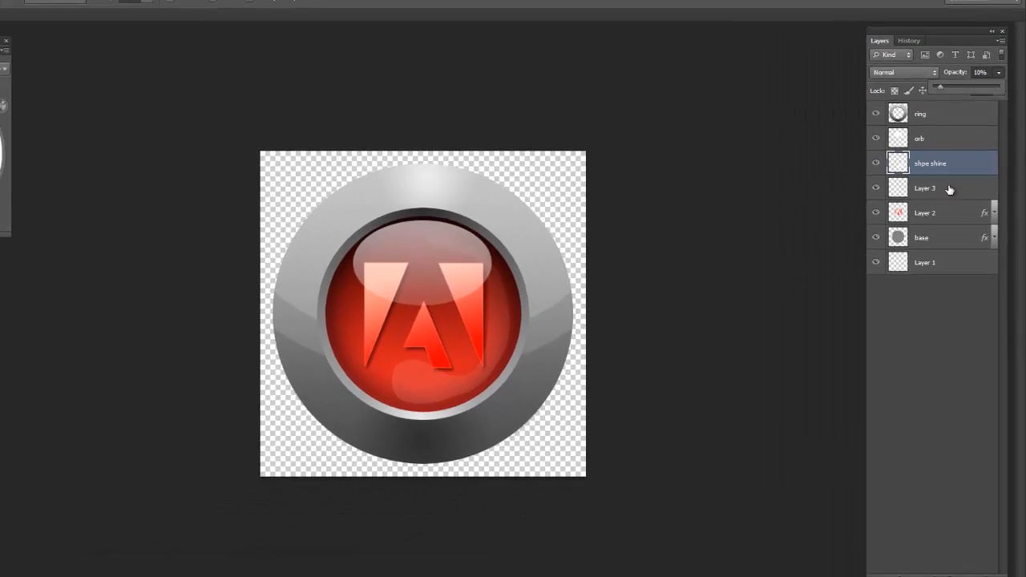
{"action": "left_click", "coordinate": [937, 166]}
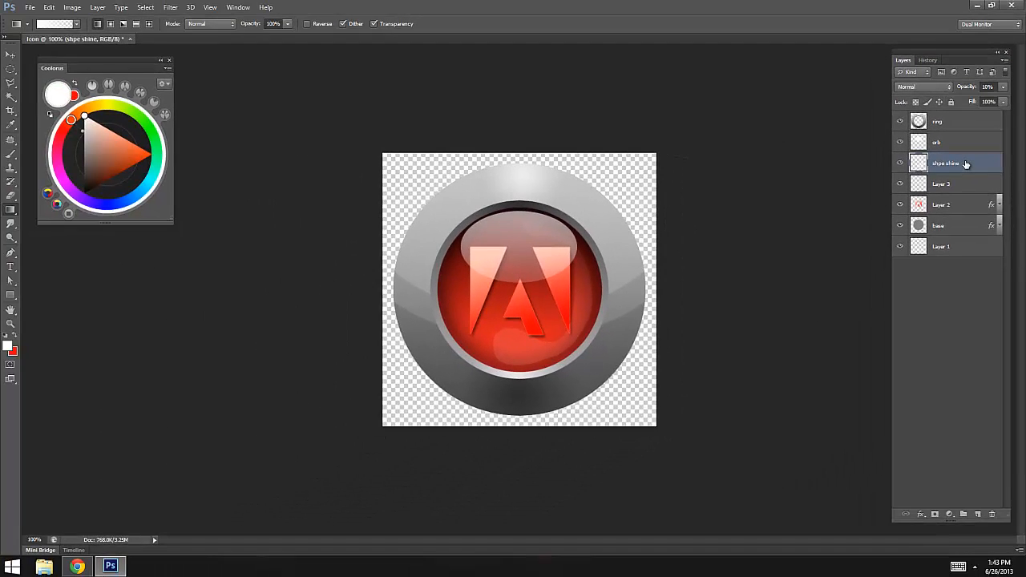
- Load the base layer's circular outline as a selection and fill it with white on Layer 3
{"action": "left_click", "coordinate": [952, 187]}
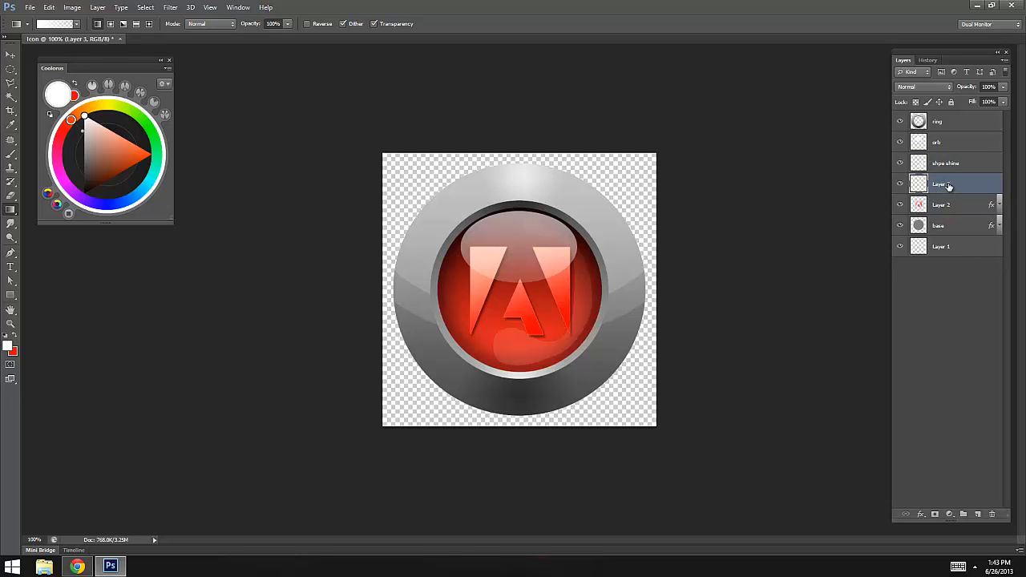
{"action": "left_click", "coordinate": [940, 226]}
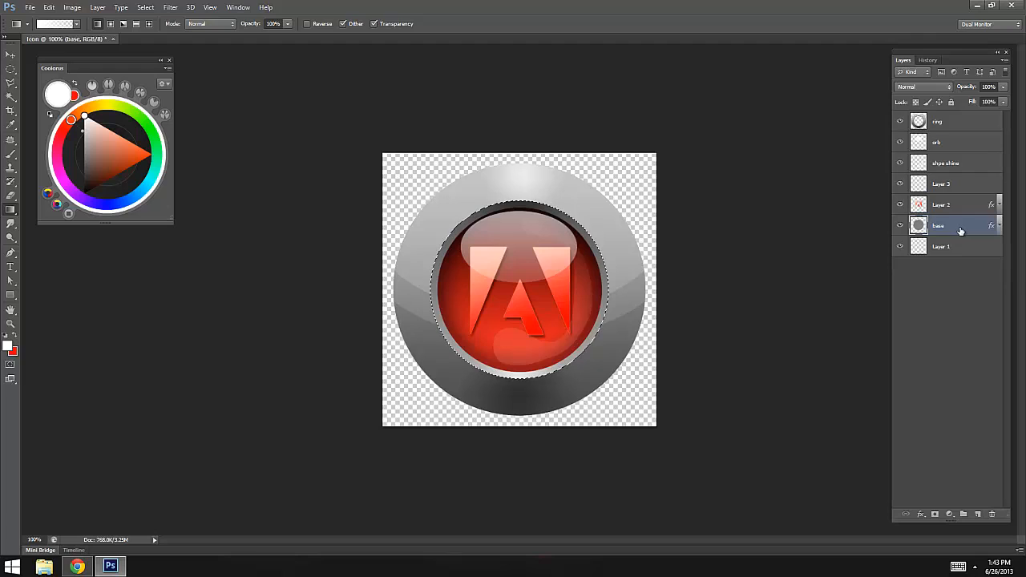
{"action": "left_click", "coordinate": [958, 188]}
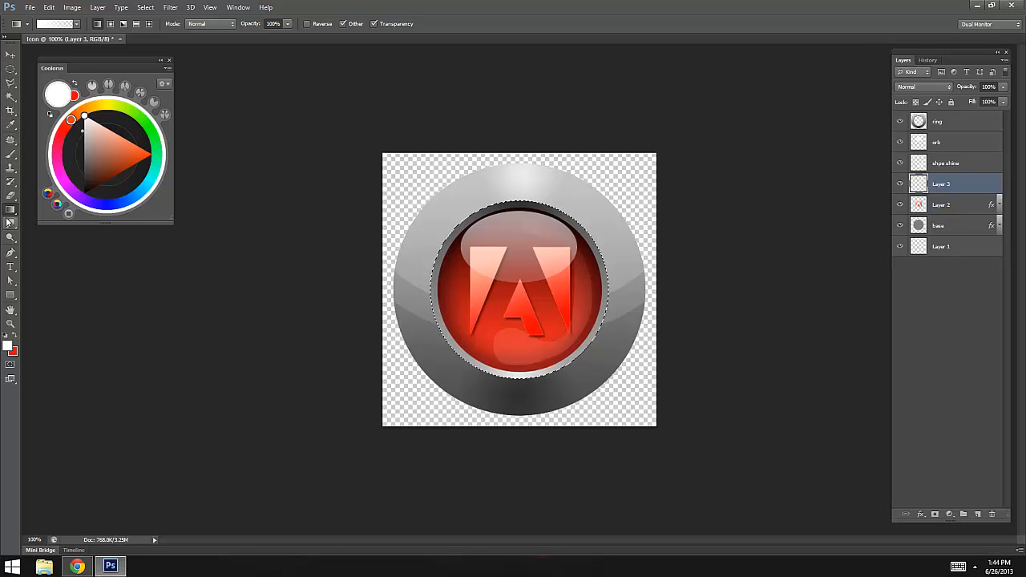
{"action": "left_click_drag", "start_coordinate": [345, 310], "coordinate": [267, 306]}
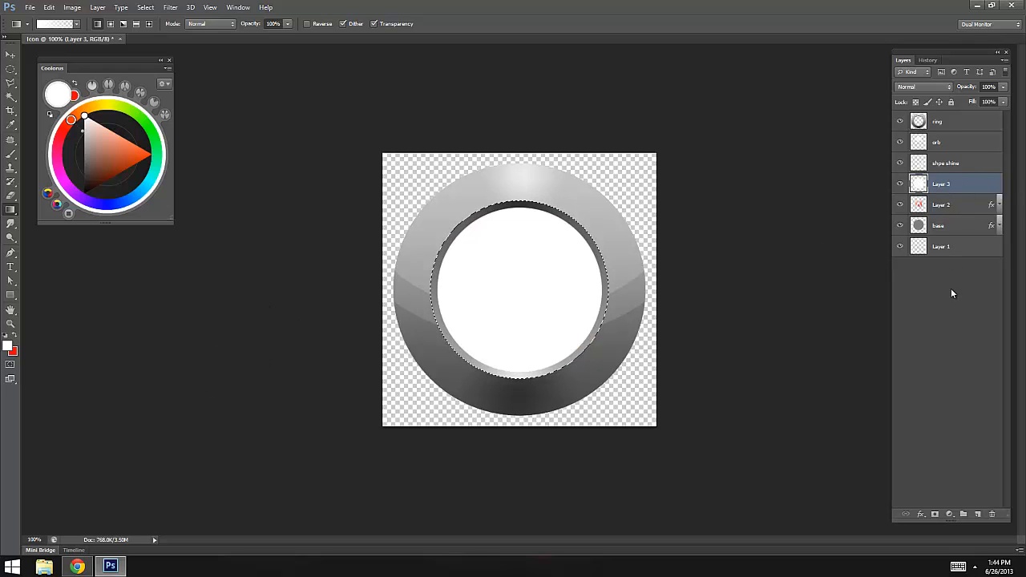
- Deselect the circle, duplicate Layer 3, and restore the circular selection on the copy with the Elliptical Marquee active
{"action": "key", "text": "ctrl+d"}
{"action": "key", "text": "ctrl+j"}
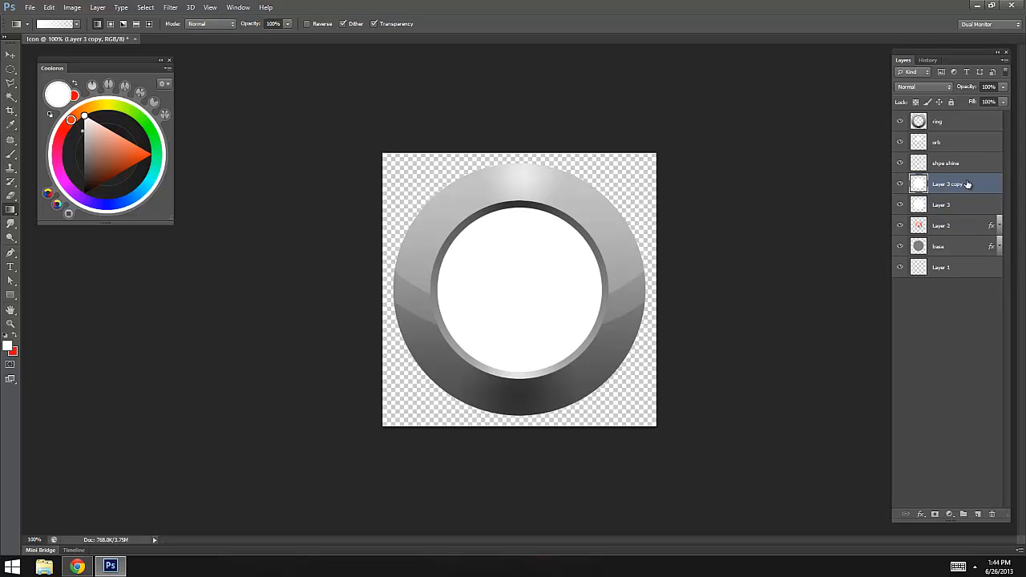
{"action": "left_click", "coordinate": [952, 205]}
{"action": "left_click", "coordinate": [951, 185]}
{"action": "key", "text": "ctrl+shift+d"}
{"action": "key", "text": "m"}
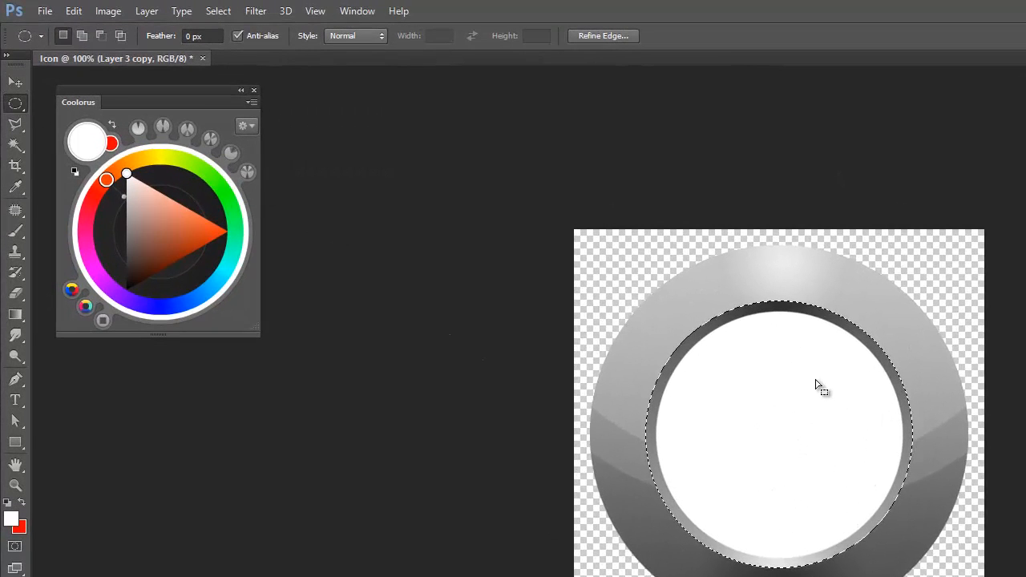
- Try offsetting the circular selection over the white disc, undo the moves, deselect, and delete Layer 3 copy
{"action": "left_click_drag", "start_coordinate": [824, 389], "coordinate": [894, 492]}
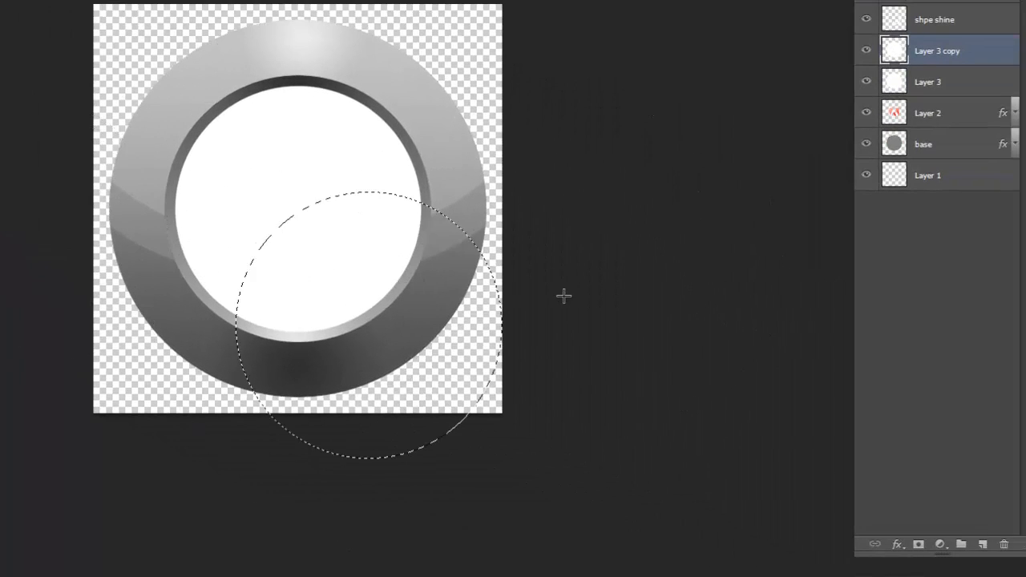
{"action": "left_click_drag", "start_coordinate": [431, 373], "coordinate": [360, 257]}
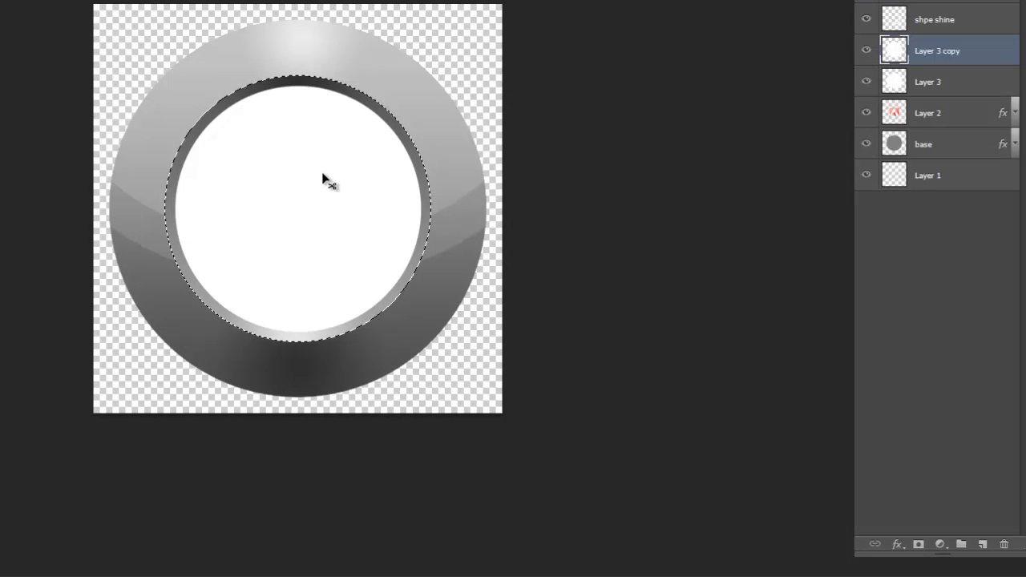
{"action": "left_click_drag", "start_coordinate": [312, 170], "coordinate": [476, 360]}
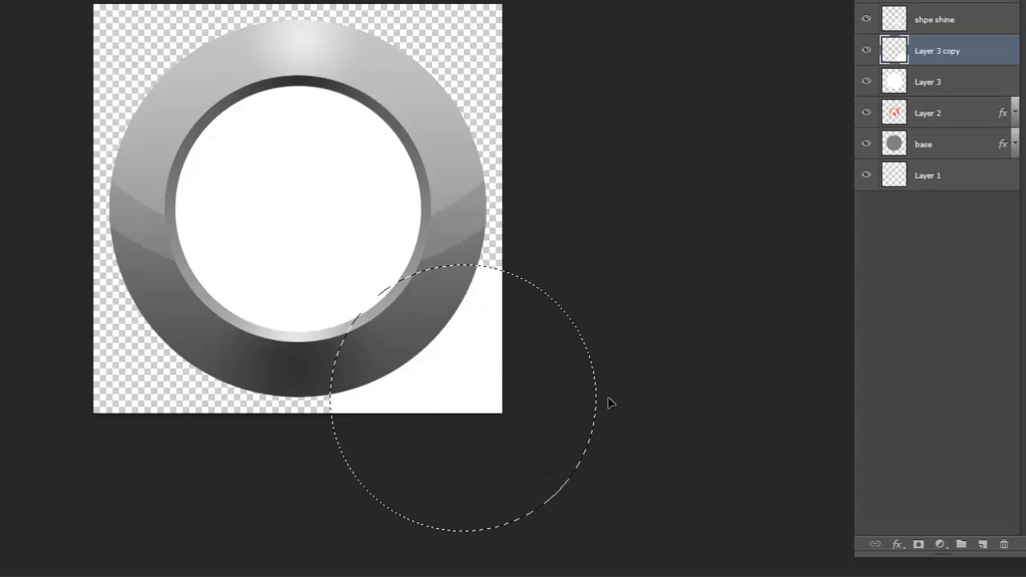
{"action": "key", "text": "ctrl+z"}
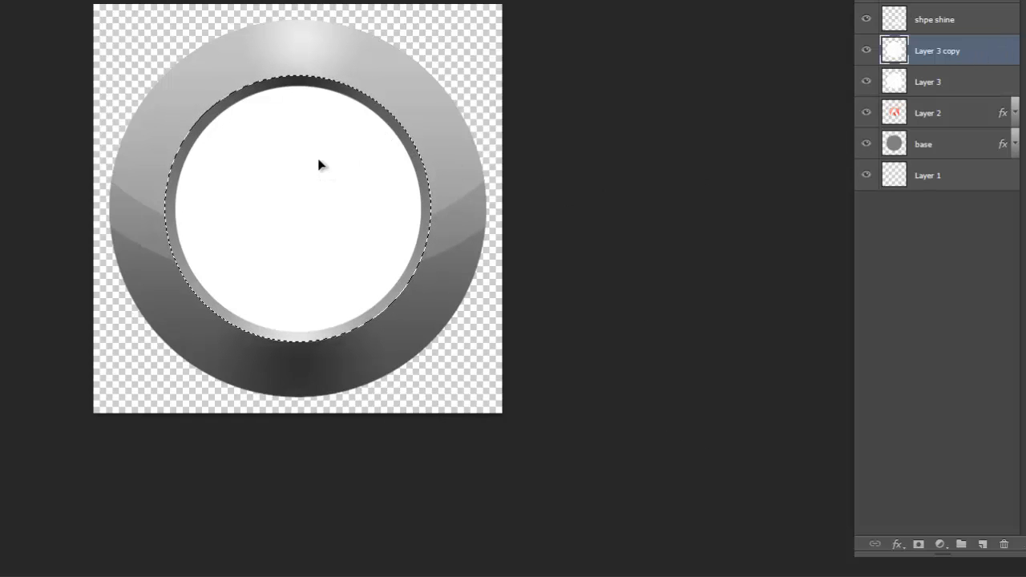
{"action": "left_click_drag", "start_coordinate": [318, 165], "coordinate": [318, 187]}
{"action": "key", "text": "ctrl+z"}
{"action": "key", "text": "ctrl+d"}
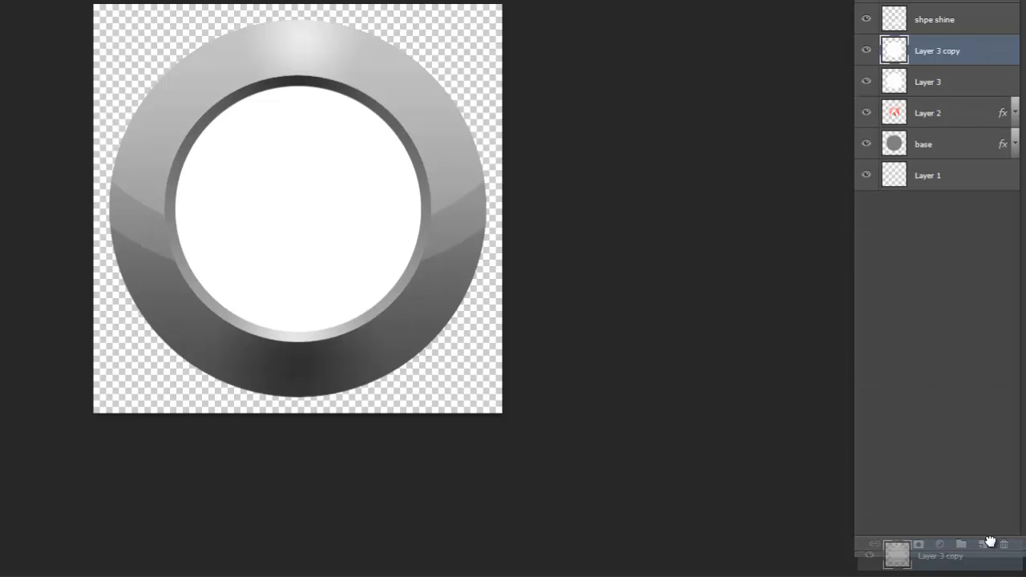
{"action": "key", "text": "Delete"}
- Scale Layer 3's white disc down slightly about its centre so it sits just inside the edge of the red centre
{"action": "left_click", "coordinate": [866, 51]}
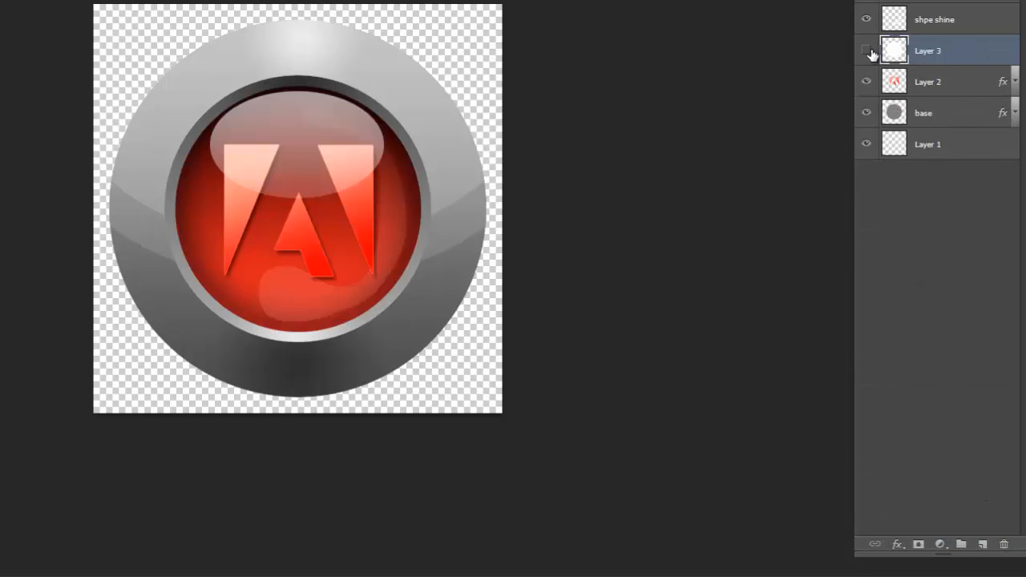
{"action": "left_click", "coordinate": [866, 51]}
{"action": "key", "text": "ctrl+t"}
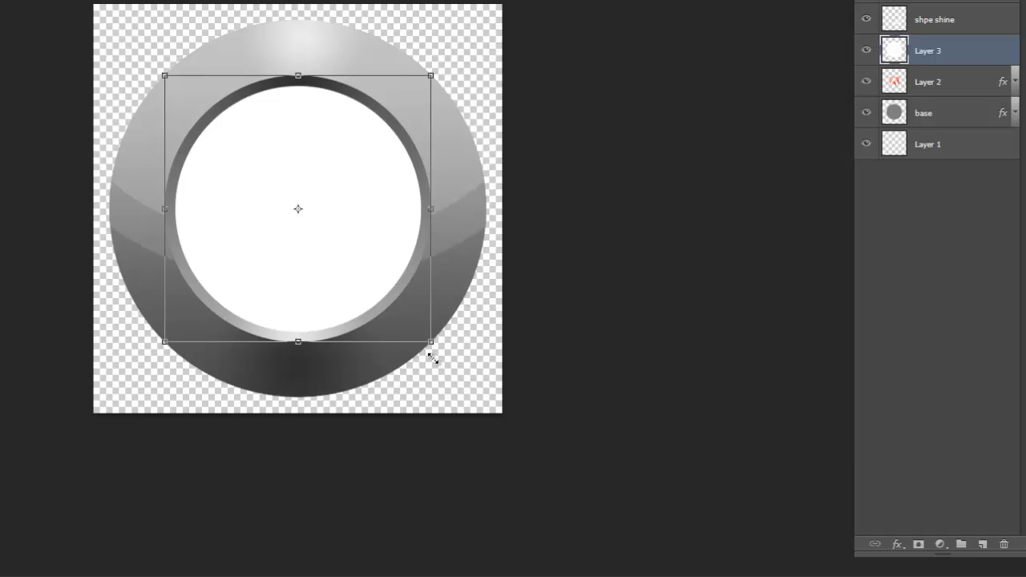
{"action": "left_click_drag", "start_coordinate": [434, 344], "coordinate": [424, 334]}
{"action": "key", "text": "Return"}
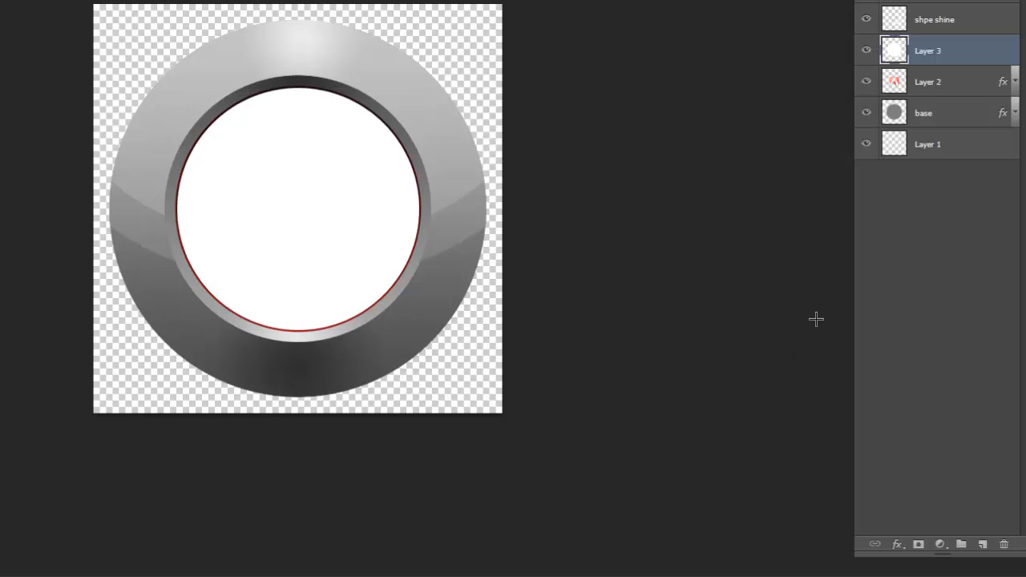
{"action": "key", "text": "ctrl+j"}
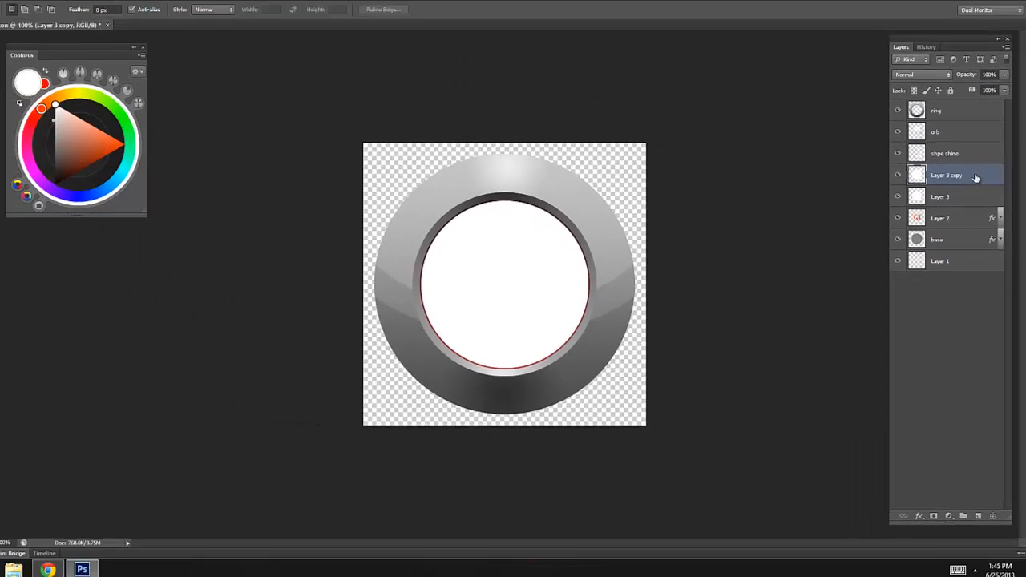
{"action": "left_click_drag", "start_coordinate": [980, 50], "coordinate": [1008, 551]}
{"action": "left_click_drag", "start_coordinate": [992, 517], "coordinate": [993, 517]}
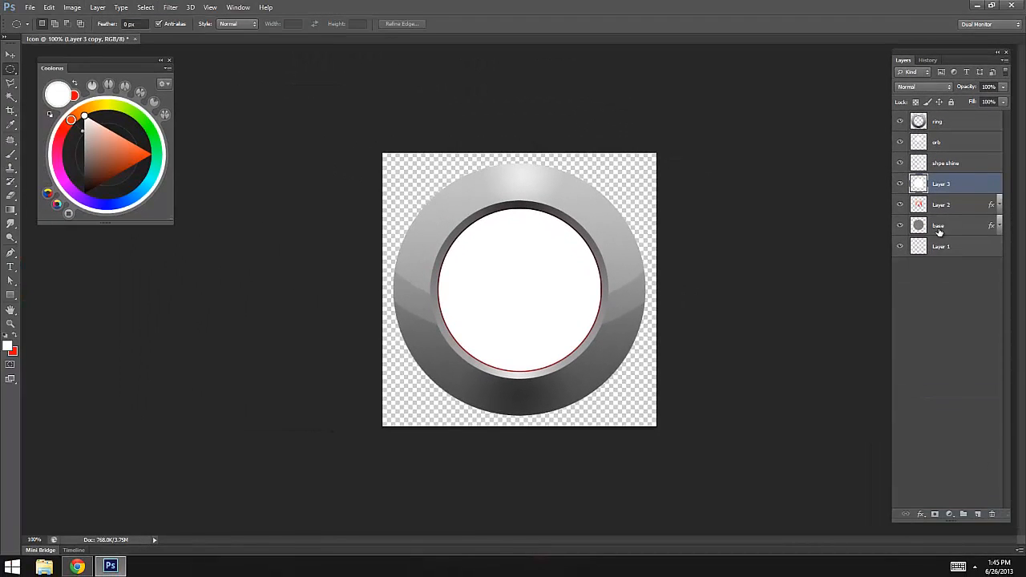
- Load Layer 3's disc outline as a selection, shift it slightly downward, delete the enclosed white to leave a thin upper arc, and deselect
{"action": "left_click", "coordinate": [919, 186], "text": "ctrl"}
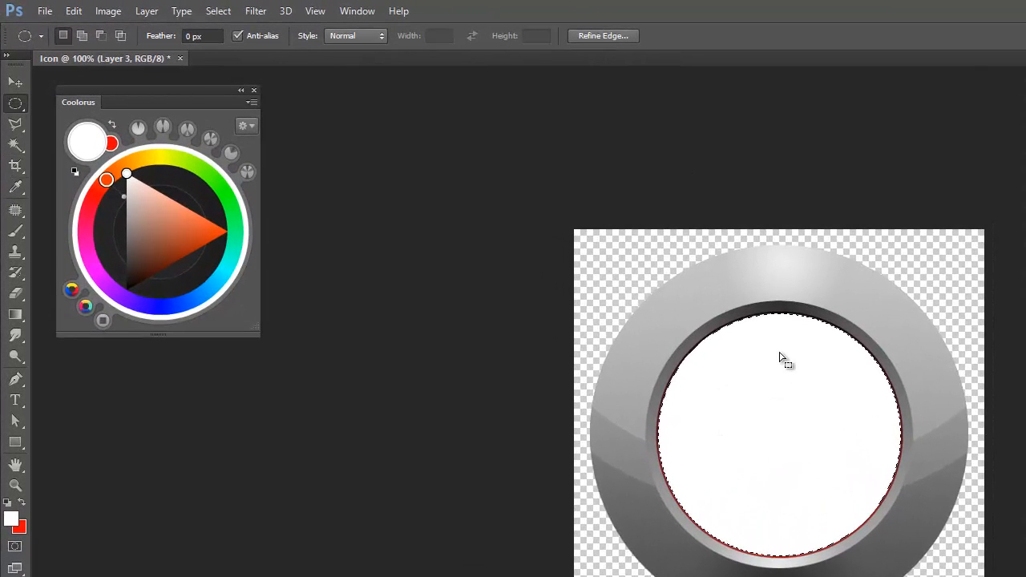
{"action": "left_click_drag", "start_coordinate": [780, 354], "coordinate": [801, 427]}
{"action": "key", "text": "shift"}
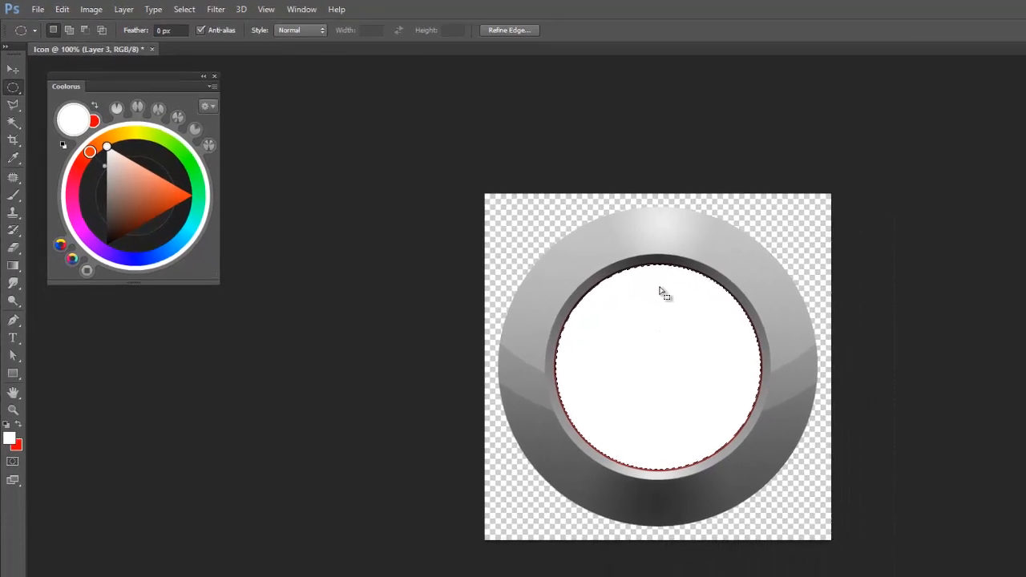
{"action": "left_click_drag", "start_coordinate": [783, 345], "coordinate": [783, 351]}
{"action": "mouse_move", "coordinate": [531, 241]}
{"action": "left_mouse_down"}
{"action": "mouse_move", "coordinate": [531, 259]}
{"action": "mouse_move", "coordinate": [525, 225]}
{"action": "mouse_move", "coordinate": [597, 234]}
{"action": "mouse_move", "coordinate": [390, 234]}
{"action": "mouse_move", "coordinate": [478, 239]}
{"action": "mouse_move", "coordinate": [520, 230]}
{"action": "left_mouse_up"}
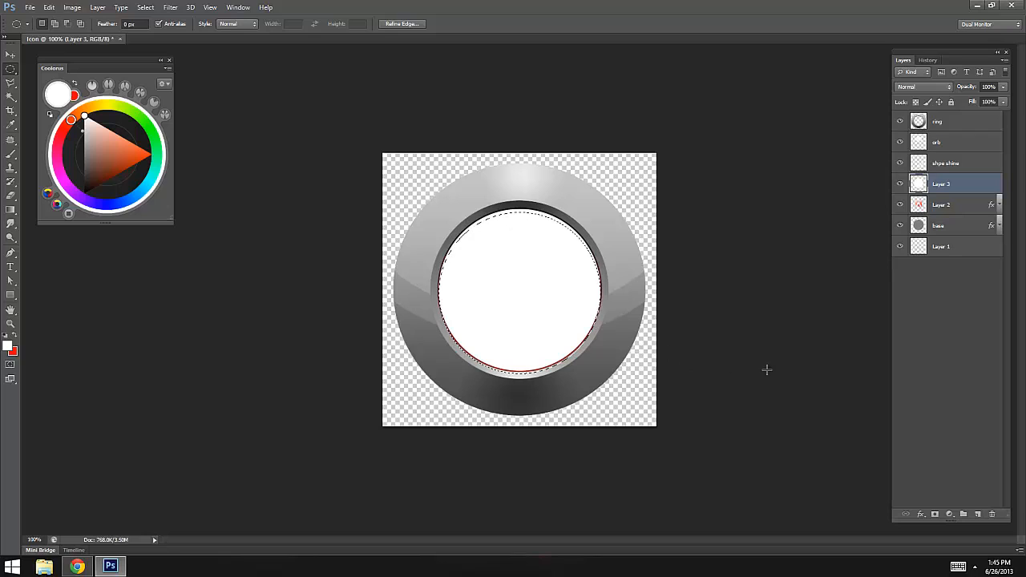
{"action": "key", "text": "Delete"}
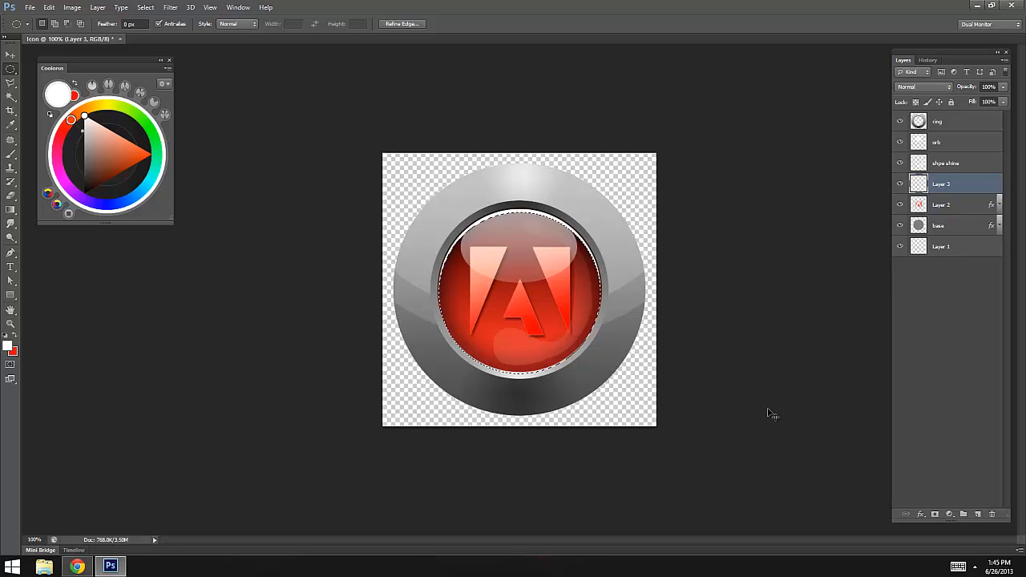
{"action": "key", "text": "ctrl+d"}
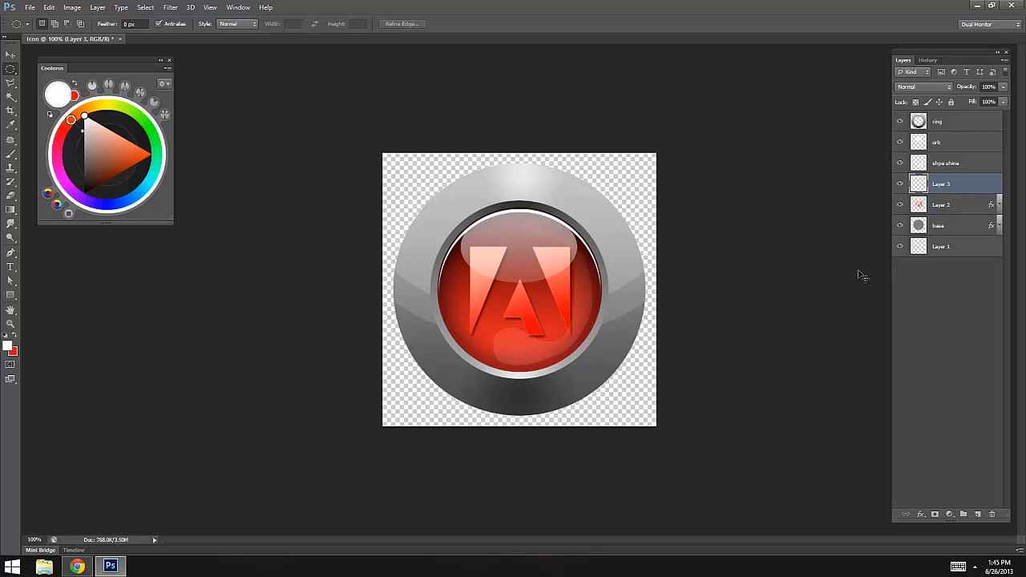
- Scale the white arc on Layer 3 to about 96% around its centre and apply the transform
{"action": "key", "text": "ctrl+t"}
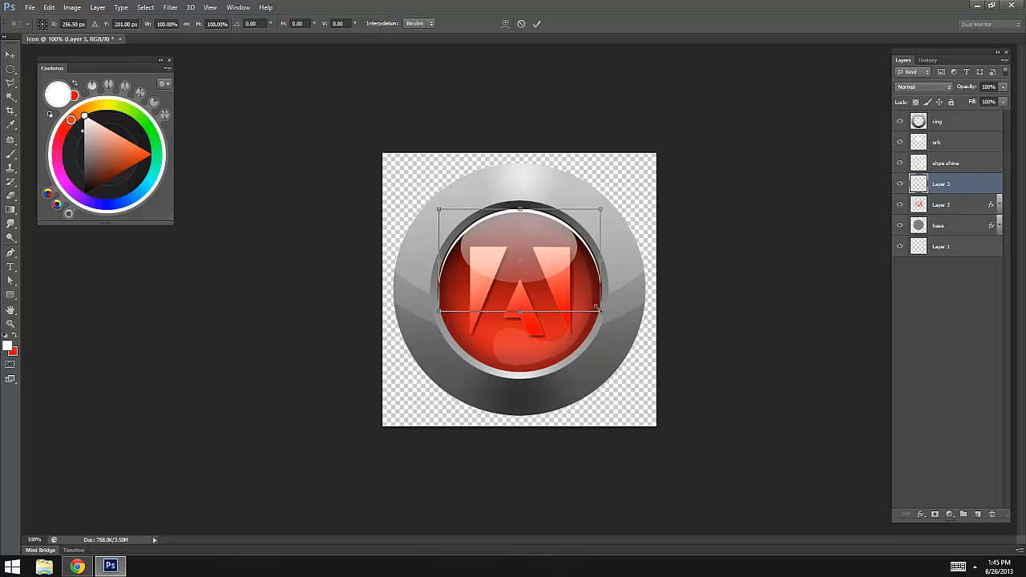
{"action": "left_click_drag", "start_coordinate": [596, 307], "coordinate": [597, 307]}
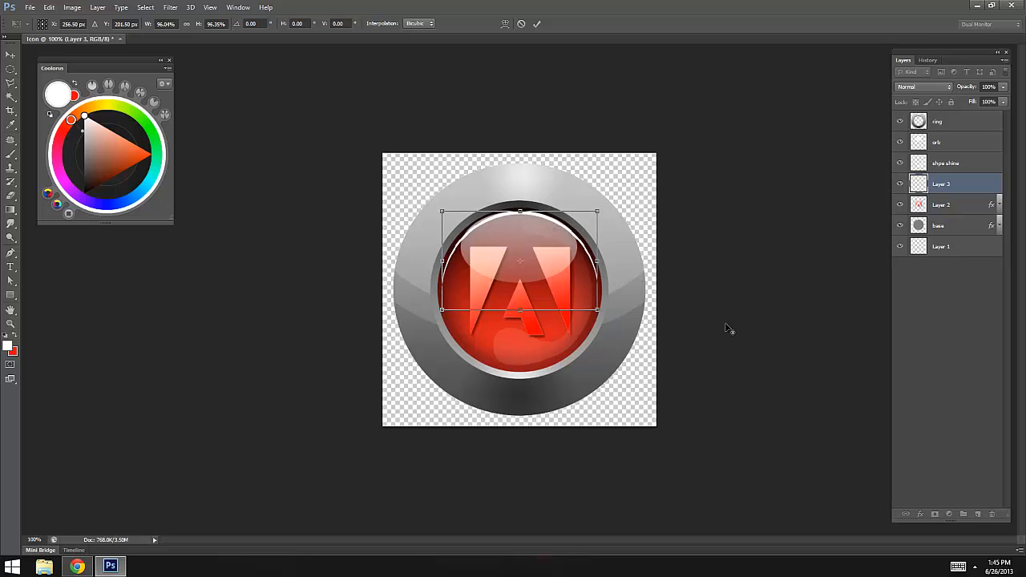
{"action": "key", "text": "Return"}
{"action": "key", "text": "m"}
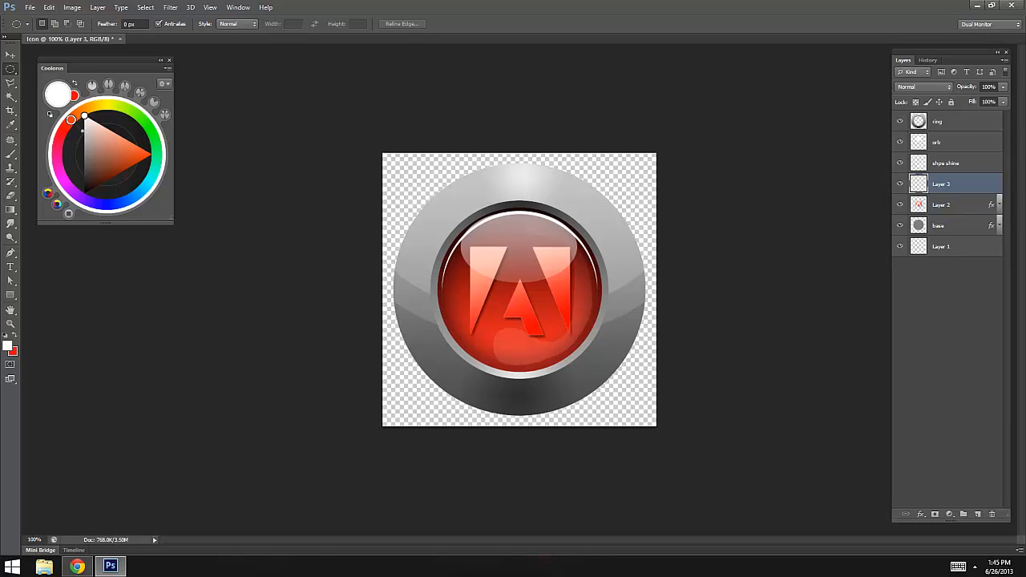
- Rename Layer 3 to "arc shine"
{"action": "double_click", "coordinate": [942, 186]}
{"action": "type", "text": "arc shine"}
{"action": "key", "text": "Return"}
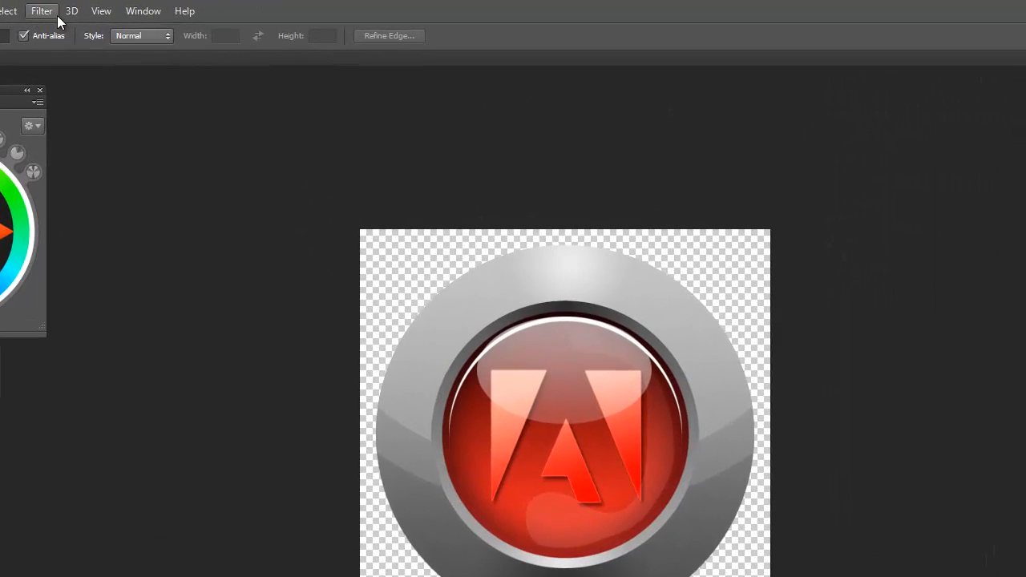
- Duplicate the arc shine layer and apply a Gaussian Blur with a 0.9-pixel radius to the copy
{"action": "left_click", "coordinate": [51, 14]}
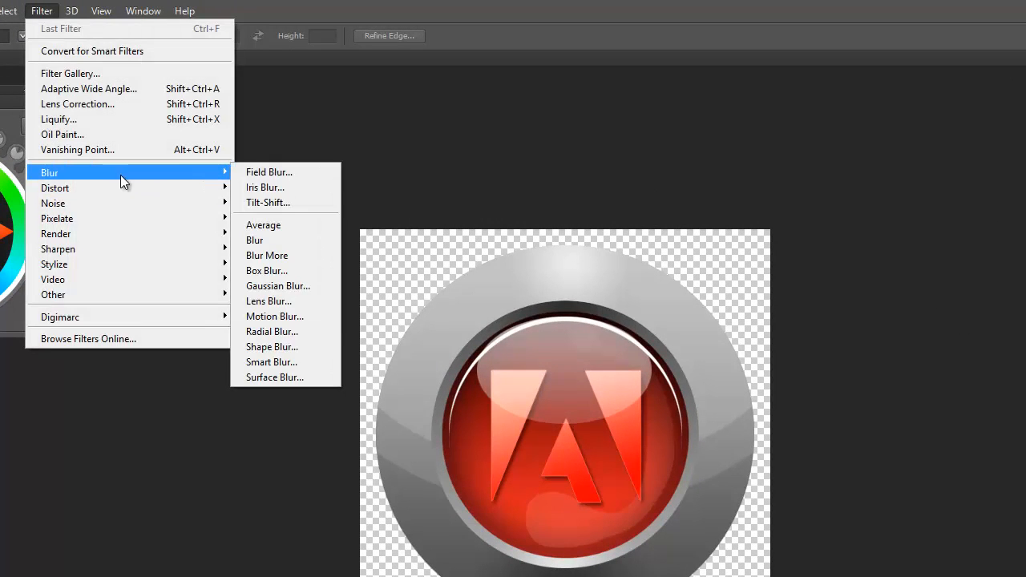
{"action": "left_click", "coordinate": [889, 210]}
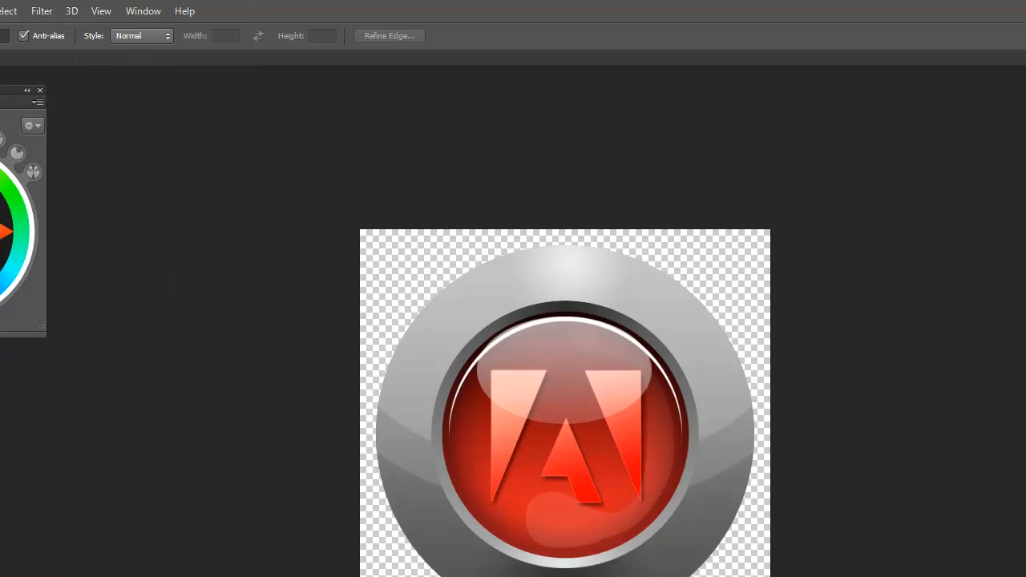
{"action": "left_click", "coordinate": [33, 12]}
{"action": "mouse_move", "coordinate": [44, 18]}
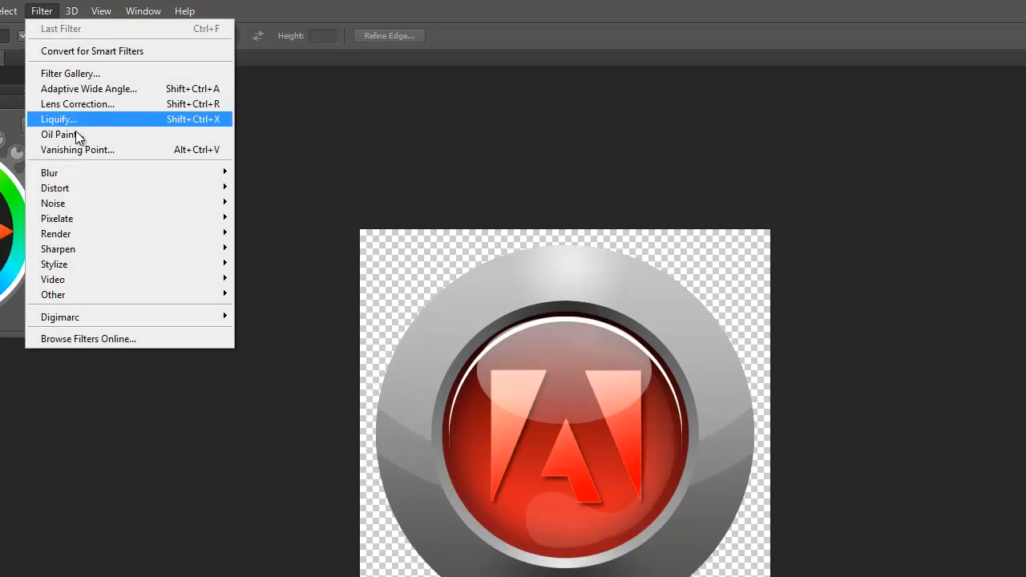
{"action": "mouse_move", "coordinate": [81, 175]}
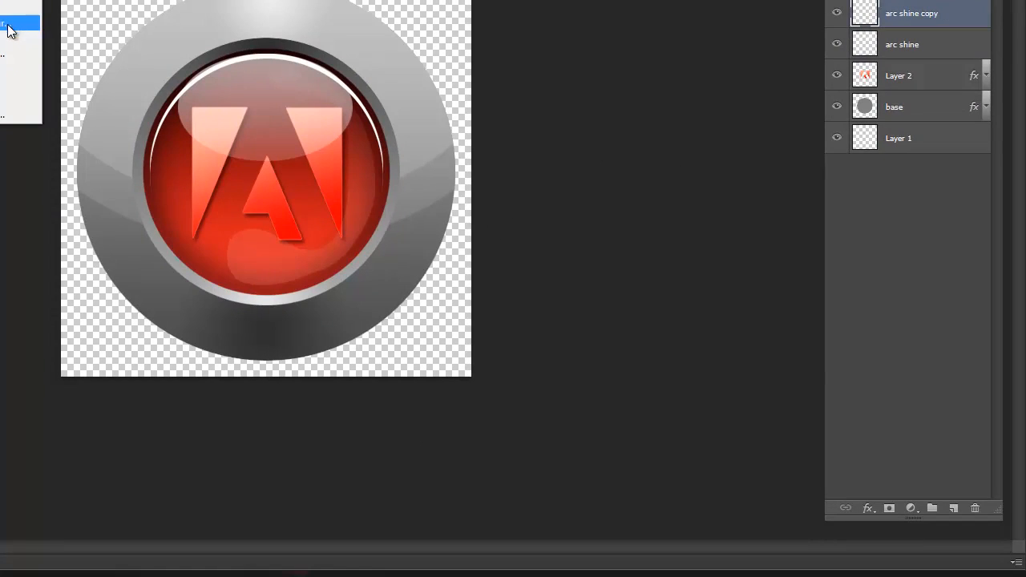
{"action": "left_click", "coordinate": [160, 180]}
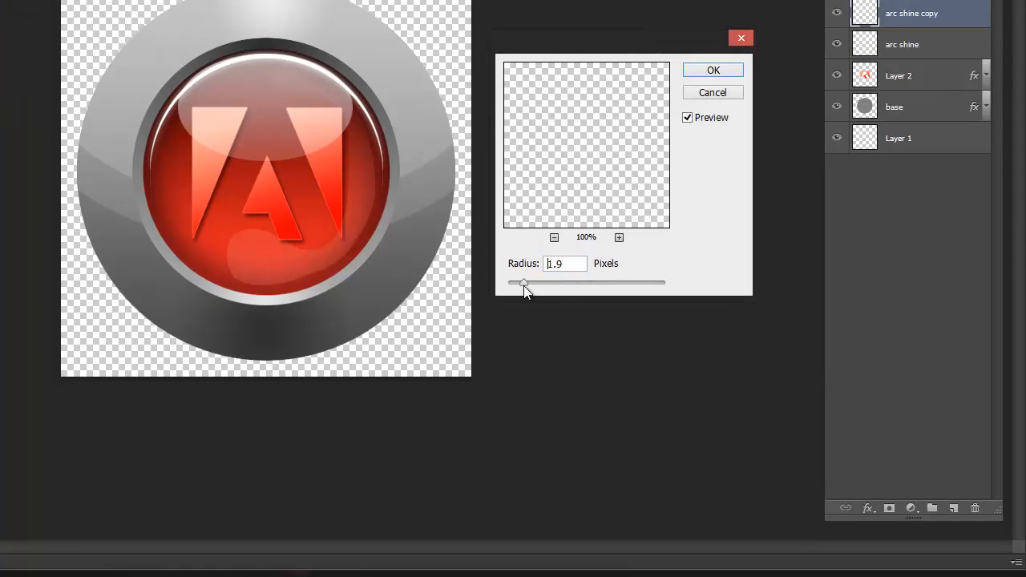
{"action": "left_click_drag", "start_coordinate": [524, 286], "coordinate": [515, 292]}
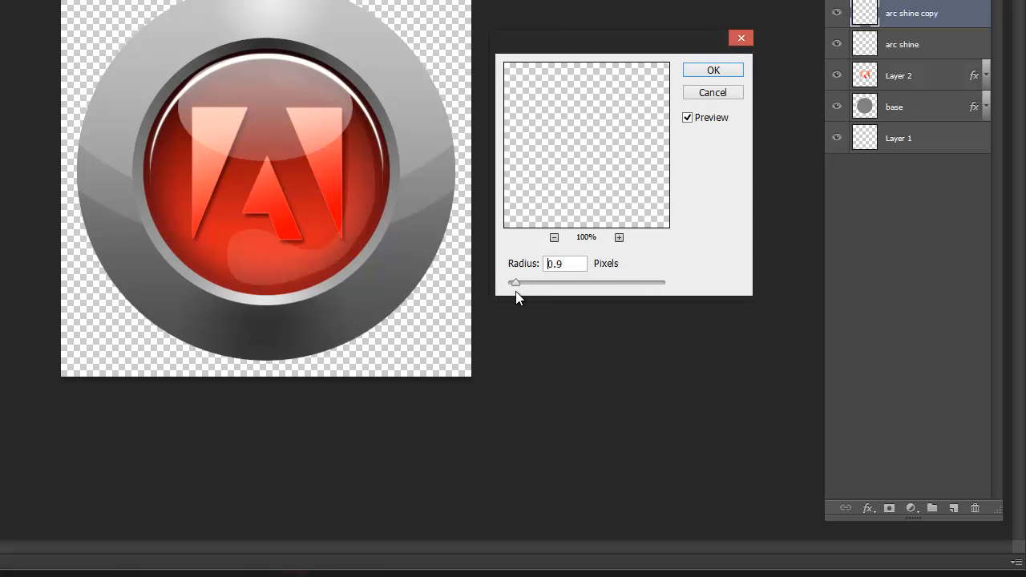
{"action": "key", "text": "Return"}
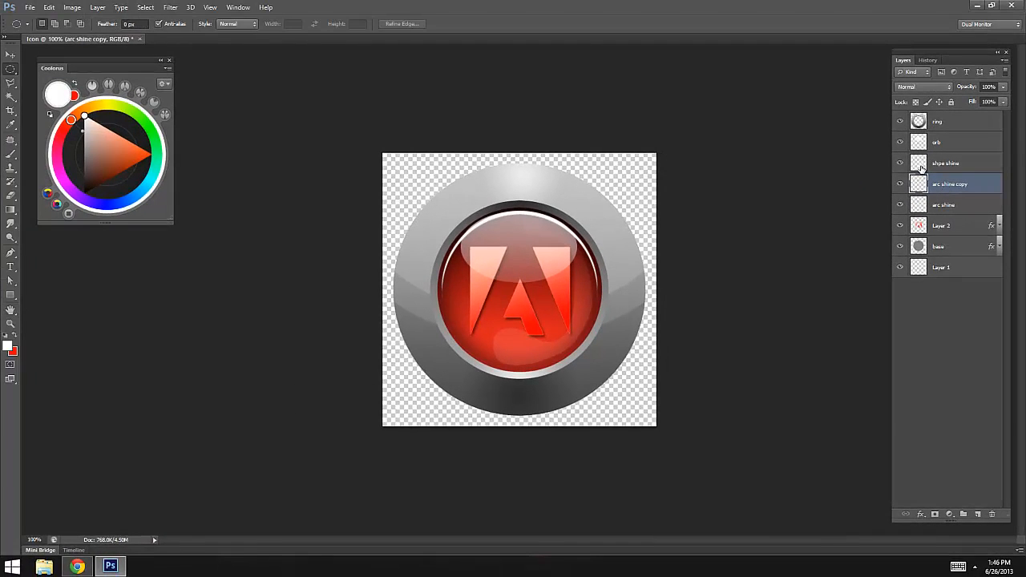
- Hide the arc shine layer, place arc shine copy beneath it, and set the copy's blend mode to Overlay
{"action": "left_click", "coordinate": [900, 206]}
{"action": "mouse_move", "coordinate": [950, 184]}
{"action": "left_mouse_down"}
{"action": "mouse_move", "coordinate": [938, 210]}
{"action": "mouse_move", "coordinate": [961, 198]}
{"action": "left_mouse_up"}
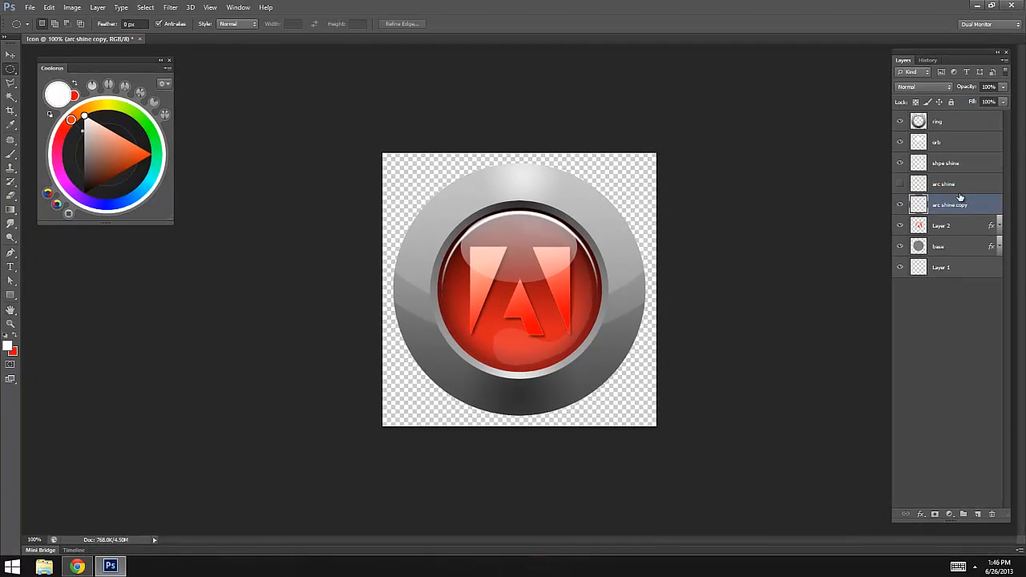
{"action": "left_click", "coordinate": [949, 86]}
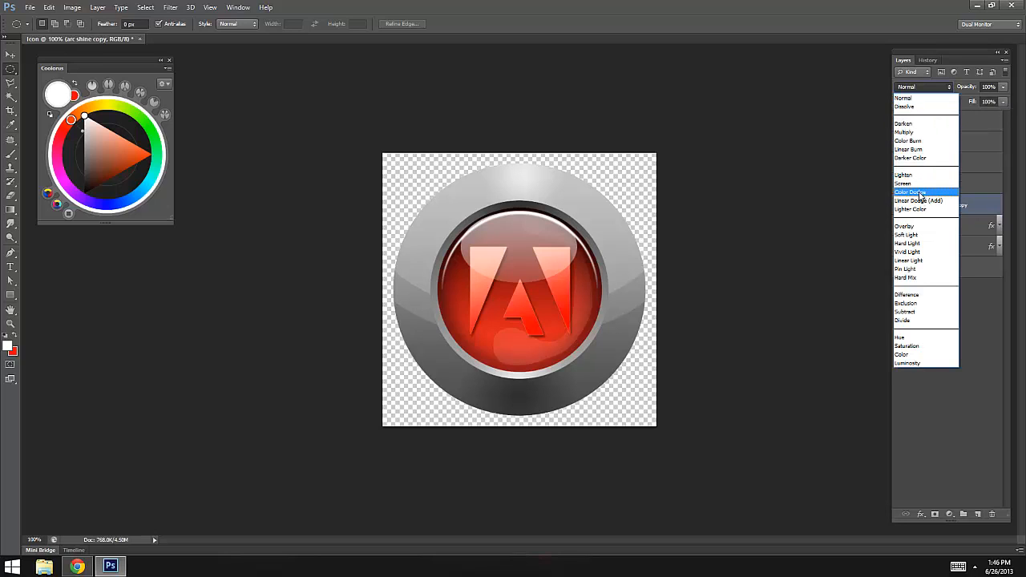
{"action": "left_click", "coordinate": [921, 227]}
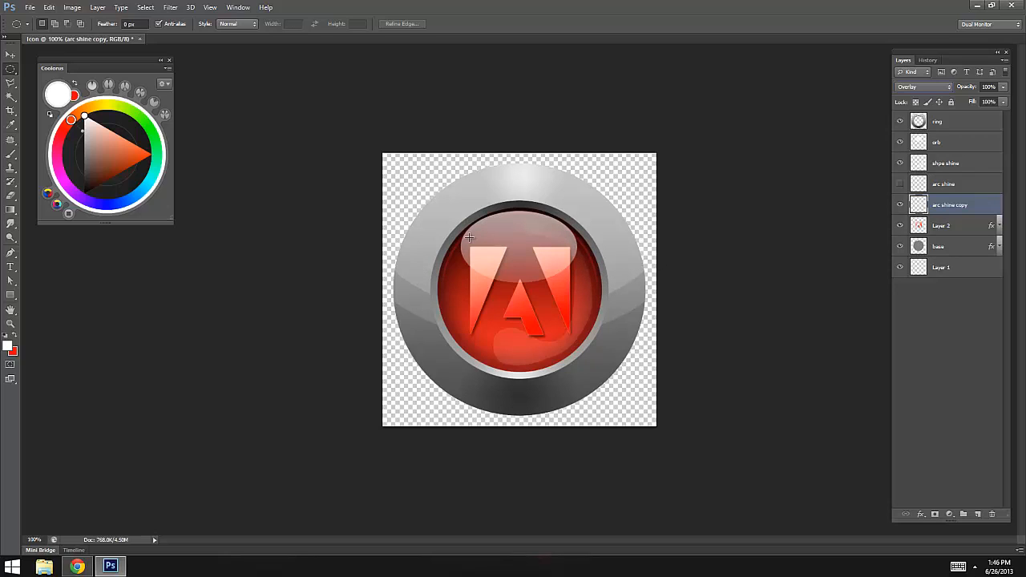
- Inspect the blended arc at 200% and move the arc shine copy layer back above arc shine
{"action": "left_click", "coordinate": [455, 259]}
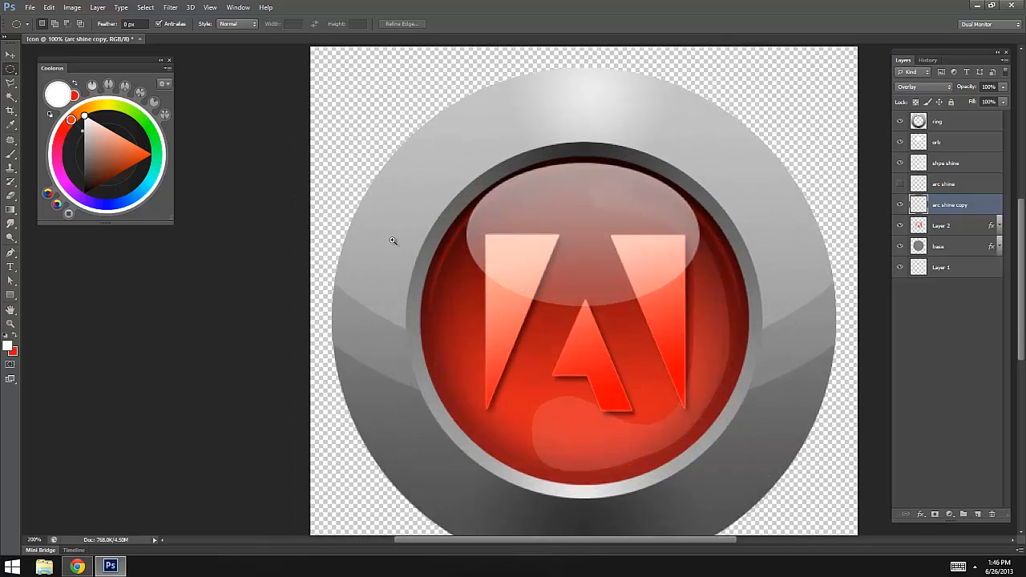
{"action": "left_click", "coordinate": [473, 233]}
{"action": "left_click", "coordinate": [663, 245], "text": "alt"}
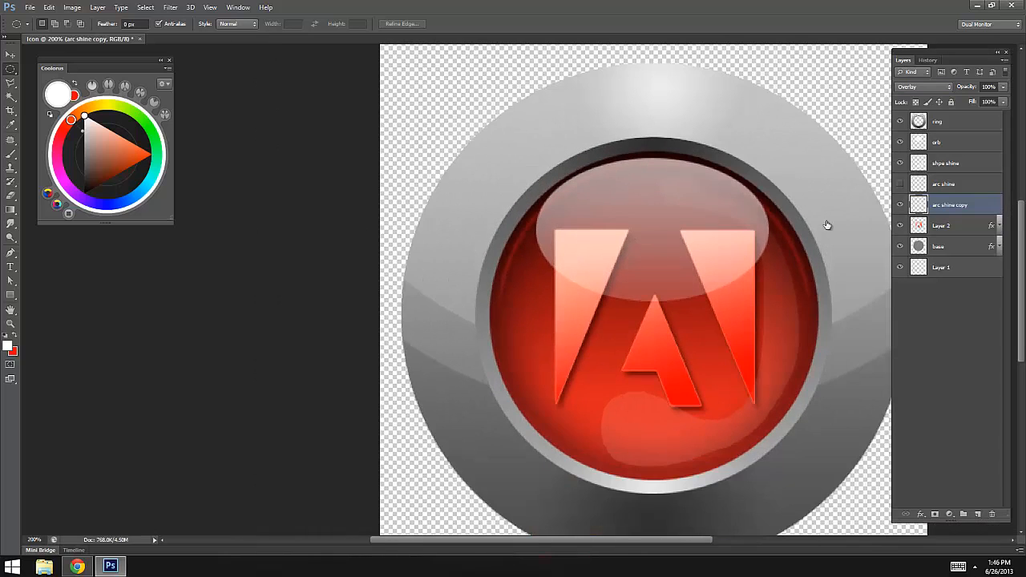
{"action": "mouse_move", "coordinate": [972, 207]}
{"action": "left_mouse_down"}
{"action": "mouse_move", "coordinate": [952, 151]}
{"action": "mouse_move", "coordinate": [959, 200]}
{"action": "mouse_move", "coordinate": [974, 200]}
{"action": "left_mouse_up"}
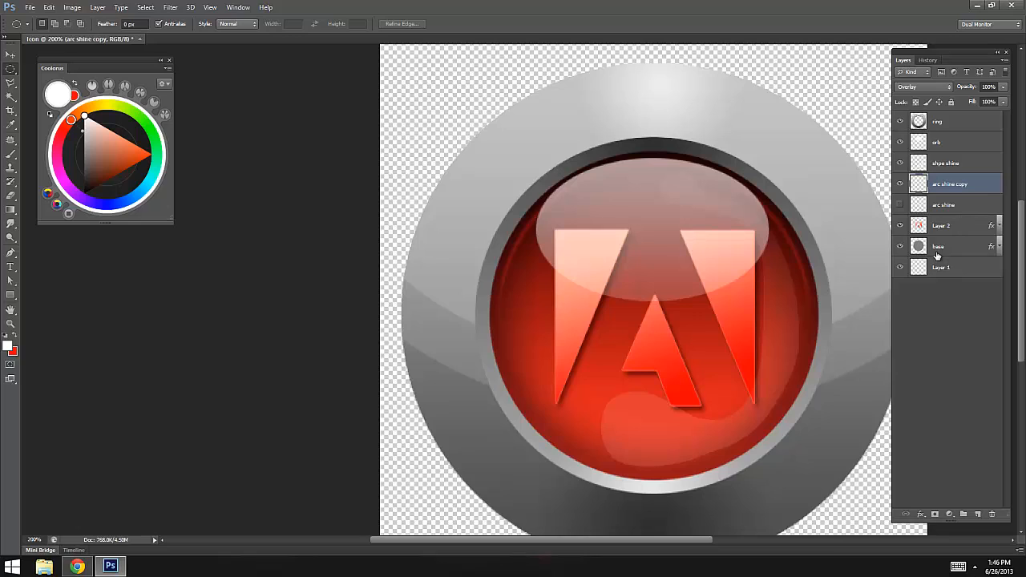
- Compare the icon with and without the orb layer, and scale the orb down slightly about its centre
{"action": "left_click", "coordinate": [965, 143]}
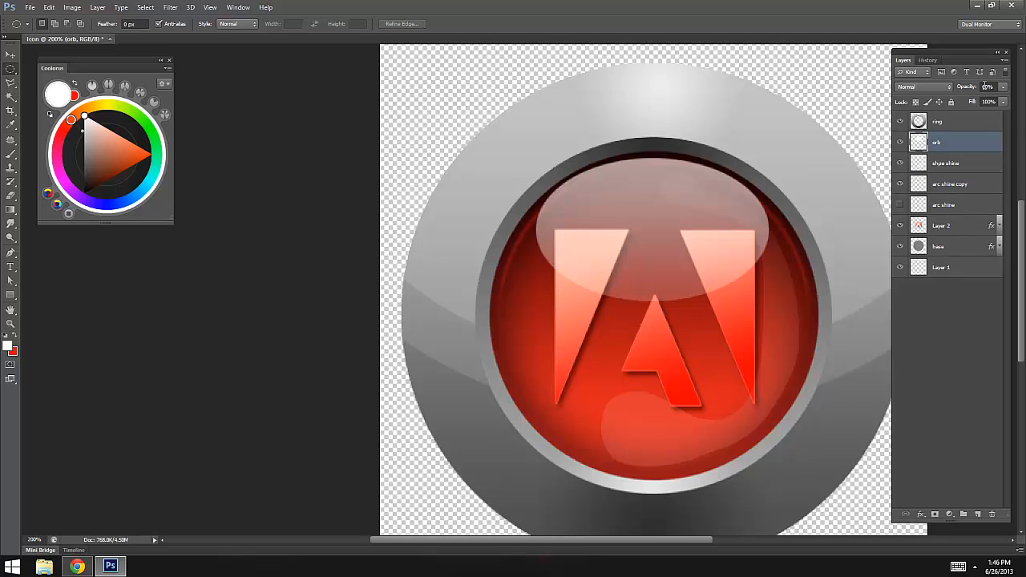
{"action": "left_click", "coordinate": [900, 143]}
{"action": "left_click", "coordinate": [900, 143]}
{"action": "left_click", "coordinate": [899, 143]}
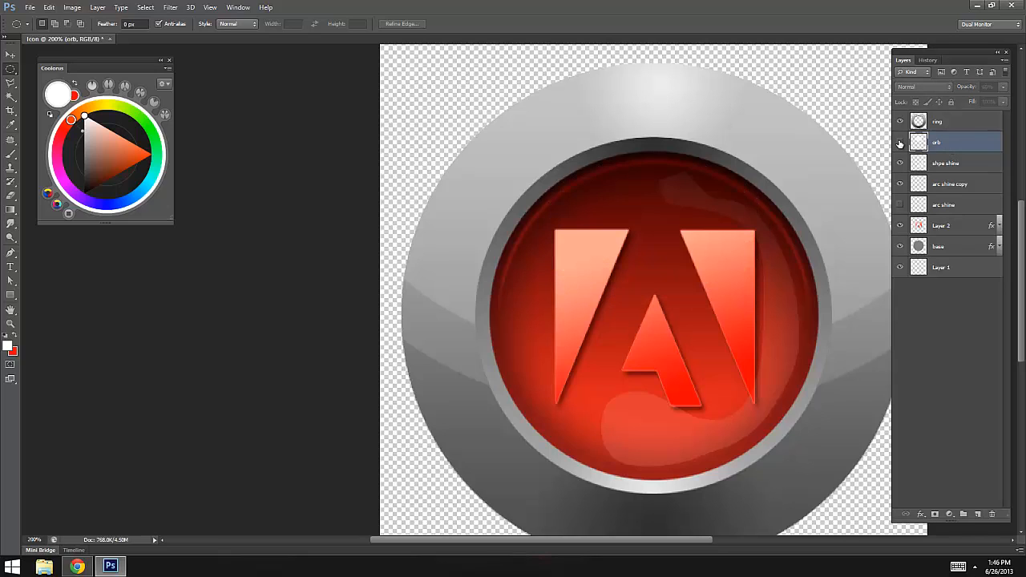
{"action": "left_click", "coordinate": [900, 142]}
{"action": "left_click", "coordinate": [899, 143]}
{"action": "left_click", "coordinate": [900, 143]}
{"action": "key", "text": "ctrl+t"}
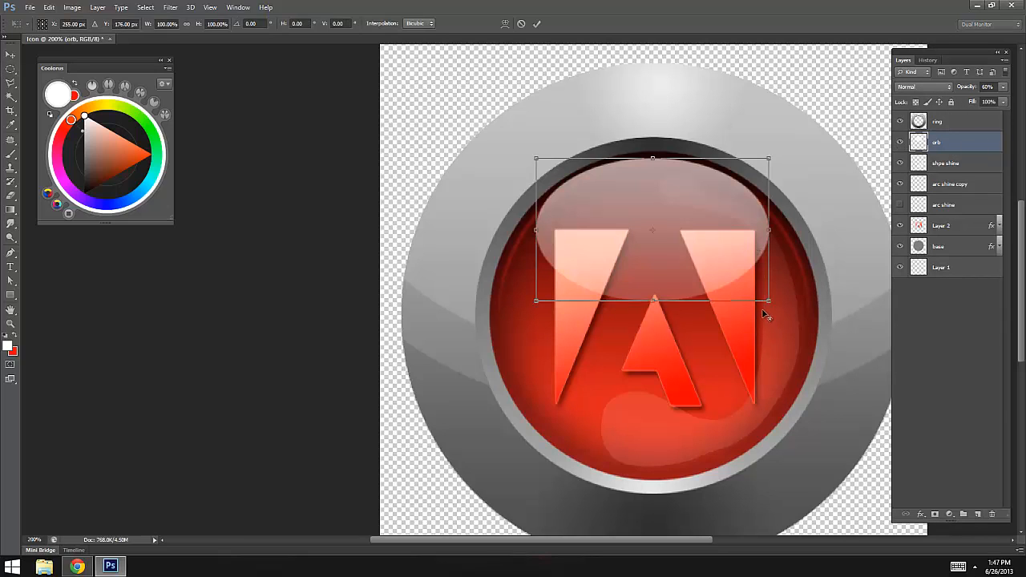
{"action": "left_click_drag", "start_coordinate": [772, 303], "coordinate": [761, 297]}
{"action": "key", "text": "Return"}
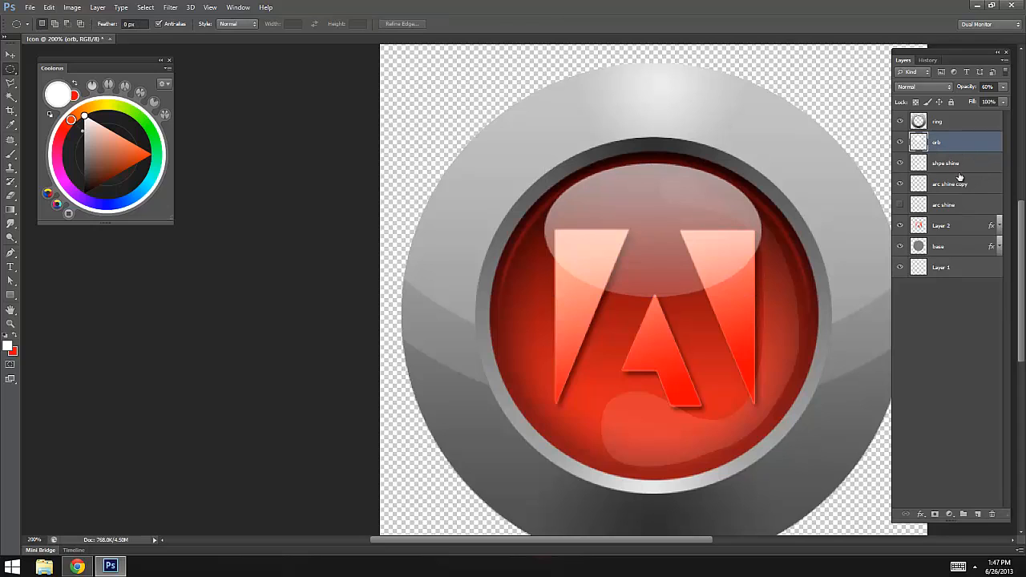
{"action": "left_click", "coordinate": [919, 142], "text": "ctrl"}
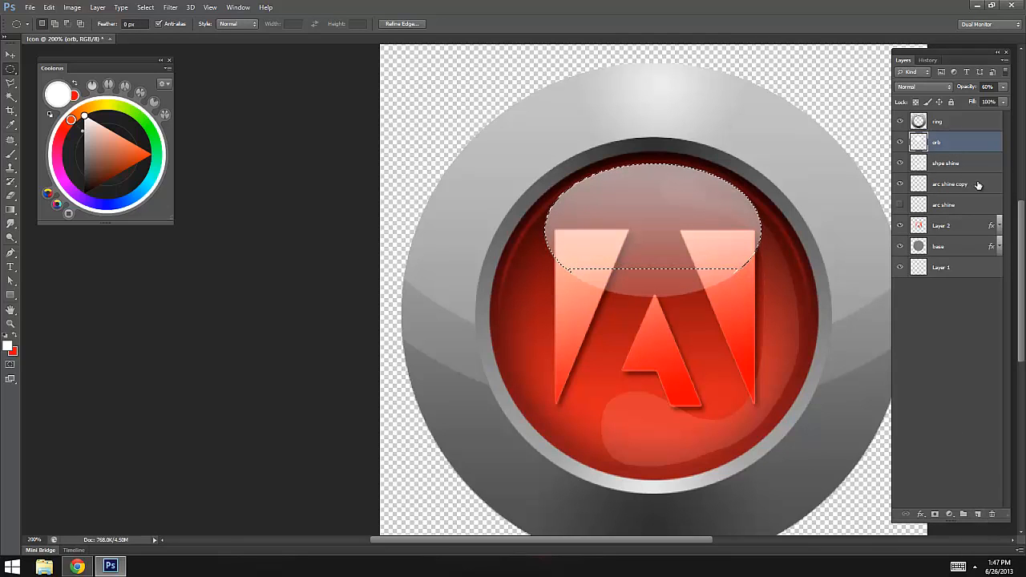
{"action": "key", "text": "ctrl+d"}
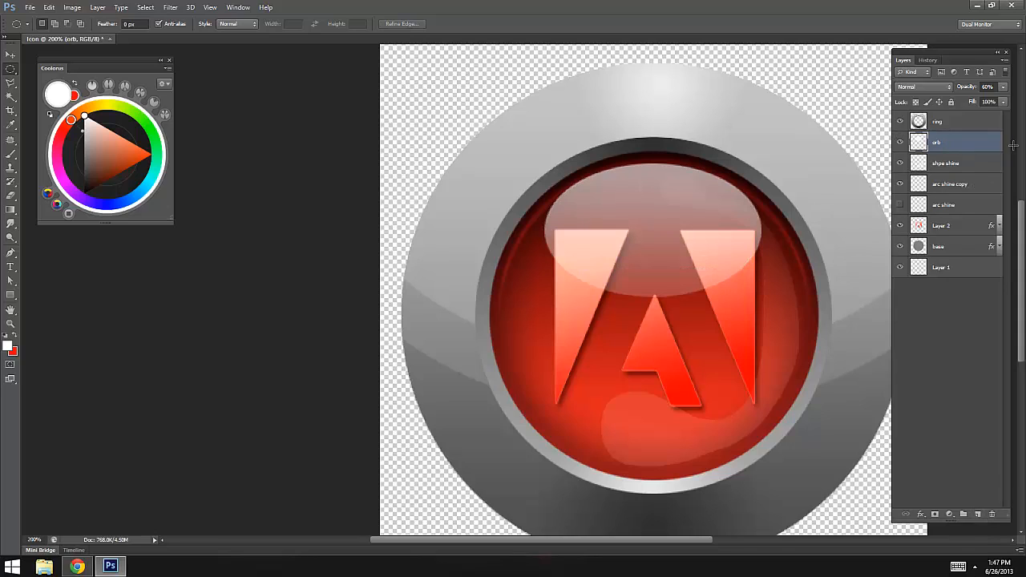
- Compare the icon with and without arc shine copy, then move the arc shine layer above it and make arc shine visible
{"action": "left_click", "coordinate": [919, 188]}
{"action": "left_click", "coordinate": [900, 187]}
{"action": "left_click", "coordinate": [900, 187]}
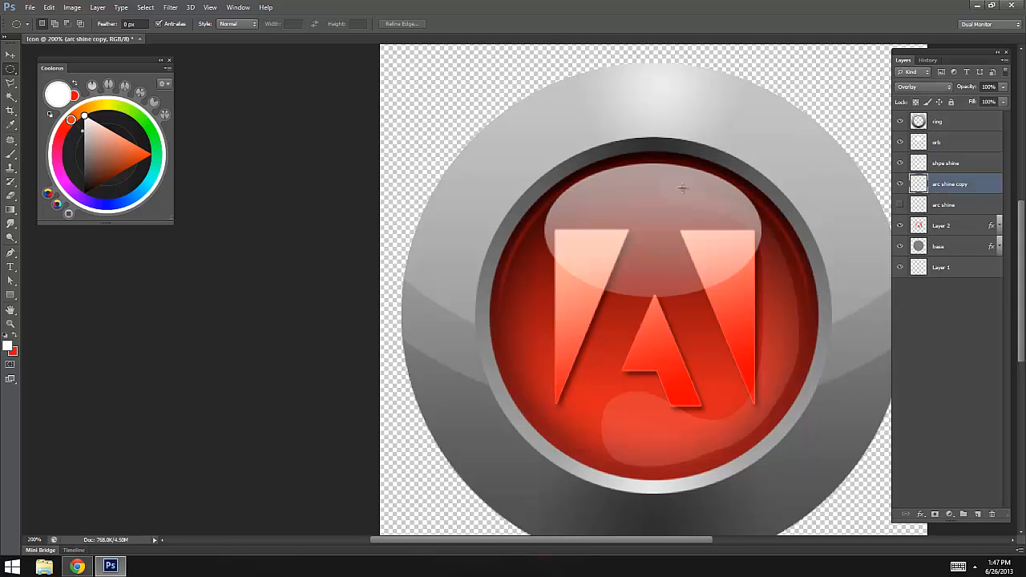
{"action": "left_click_drag", "start_coordinate": [956, 211], "coordinate": [951, 186]}
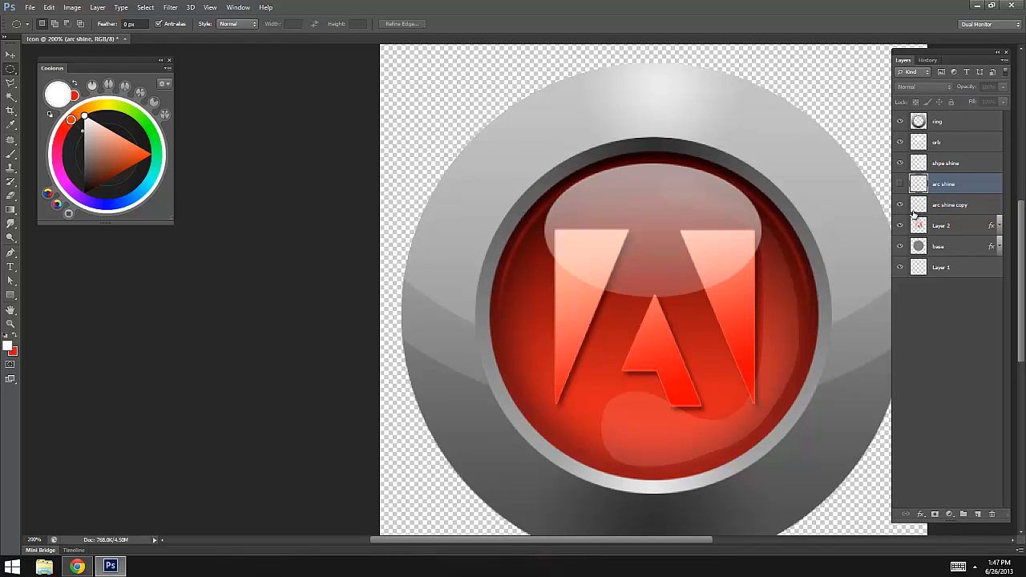
{"action": "left_click", "coordinate": [901, 186]}
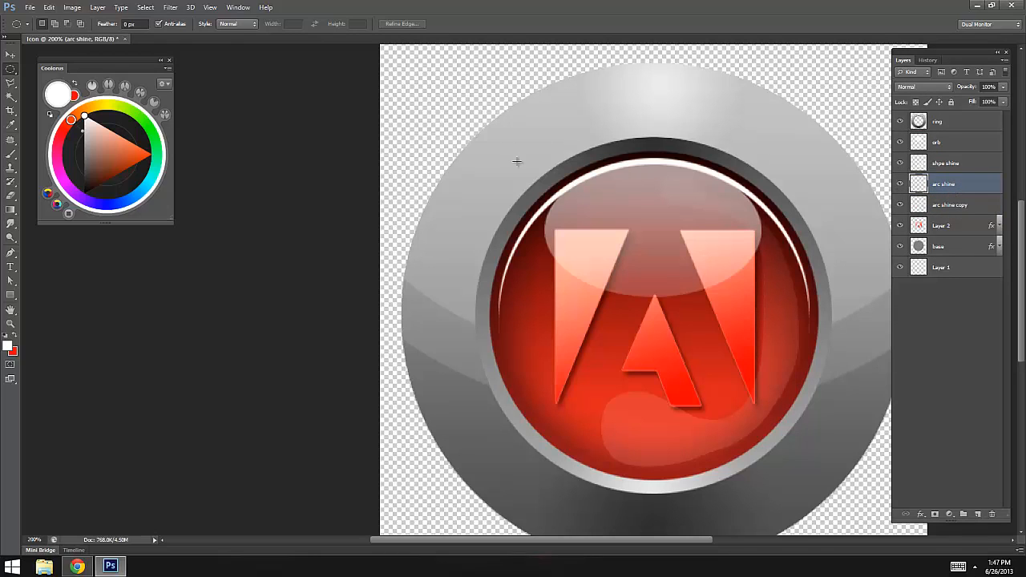
- Load the arc shine layer's outline as a selection and try to contract it by 2 pixels
{"action": "left_click", "coordinate": [919, 186], "text": "ctrl"}
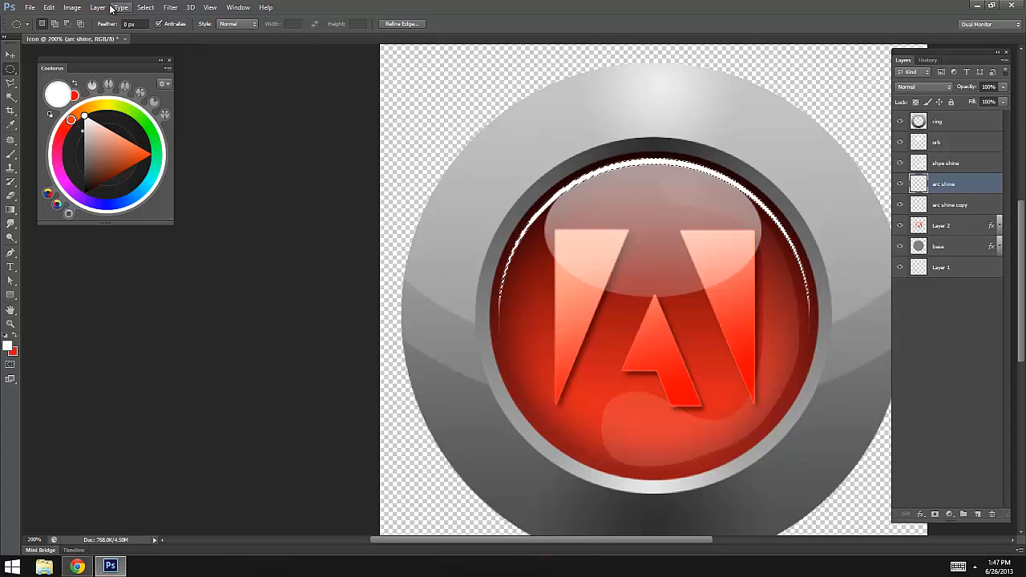
{"action": "left_click", "coordinate": [145, 7]}
{"action": "mouse_move", "coordinate": [213, 127]}
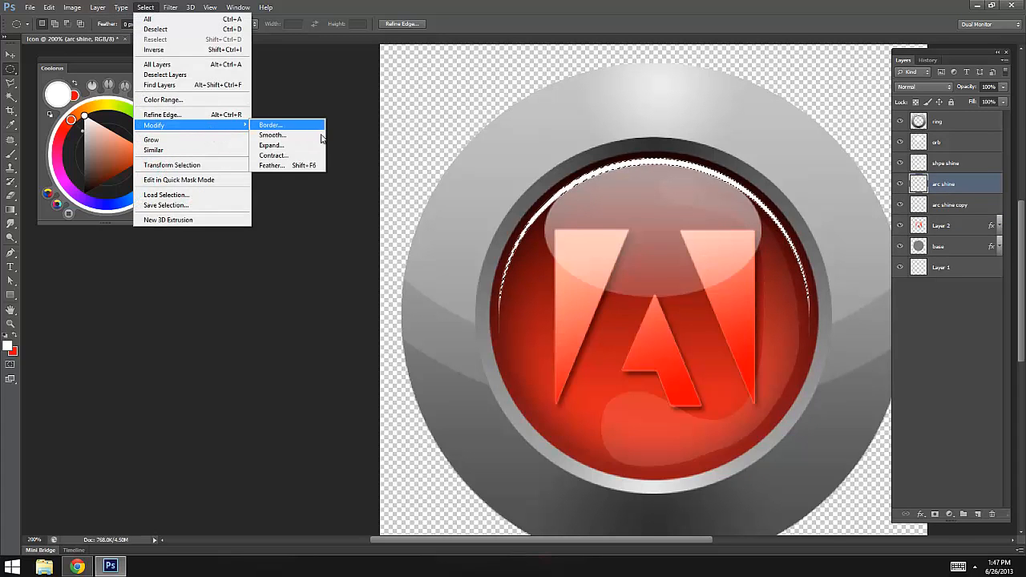
{"action": "left_click", "coordinate": [303, 157]}
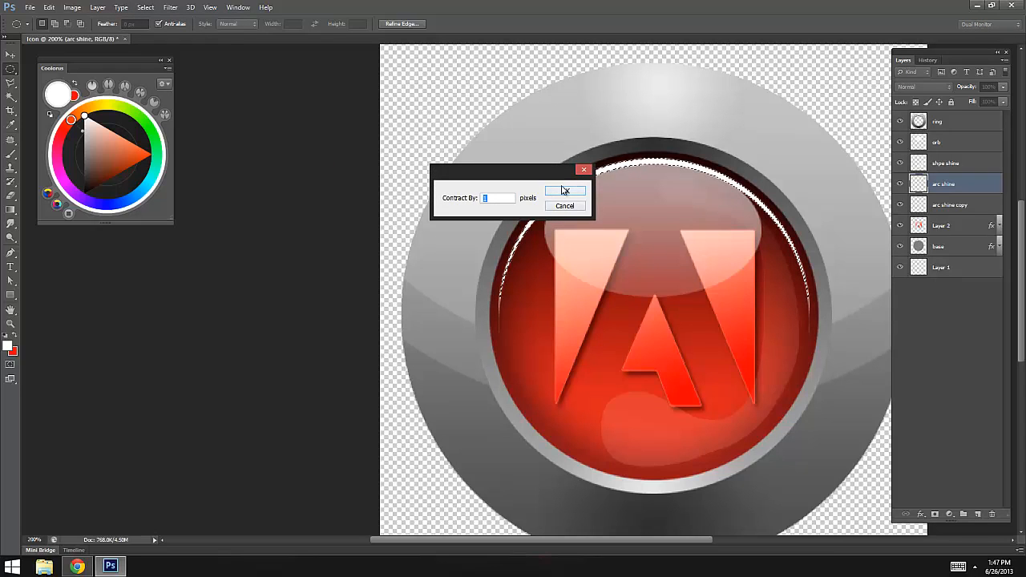
{"action": "type", "text": "2"}
{"action": "left_click", "coordinate": [565, 191]}
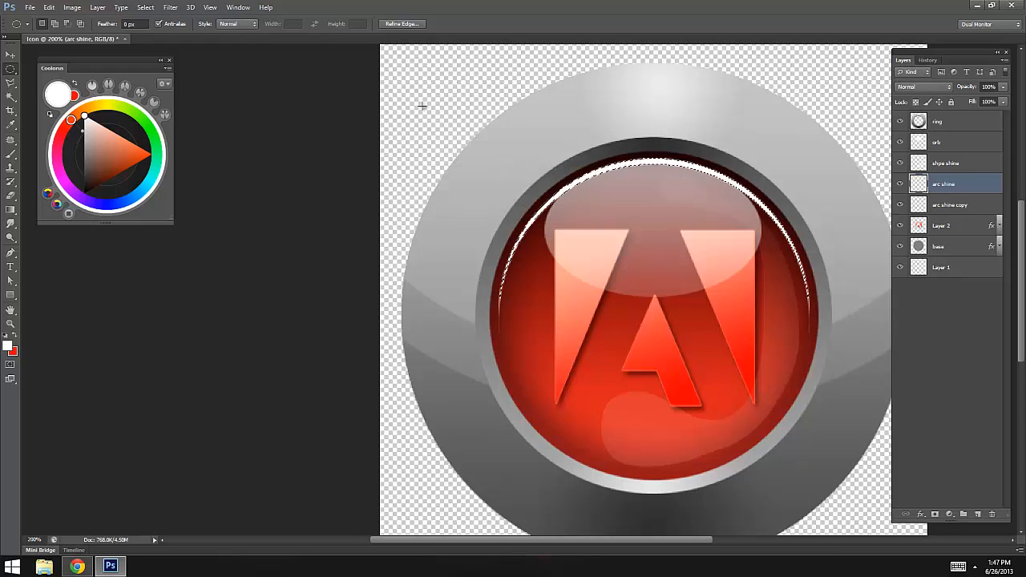
- Contract the arc selection by 1 pixel, invert it, and delete the outer edge of arc shine to thin the highlight
{"action": "left_click", "coordinate": [145, 8]}
{"action": "mouse_move", "coordinate": [207, 125]}
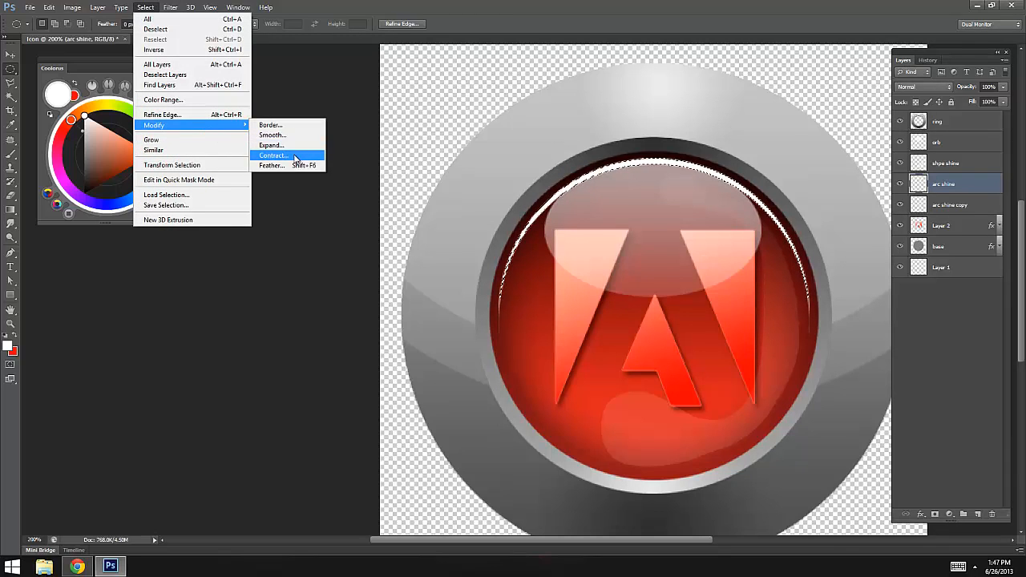
{"action": "left_click", "coordinate": [302, 157]}
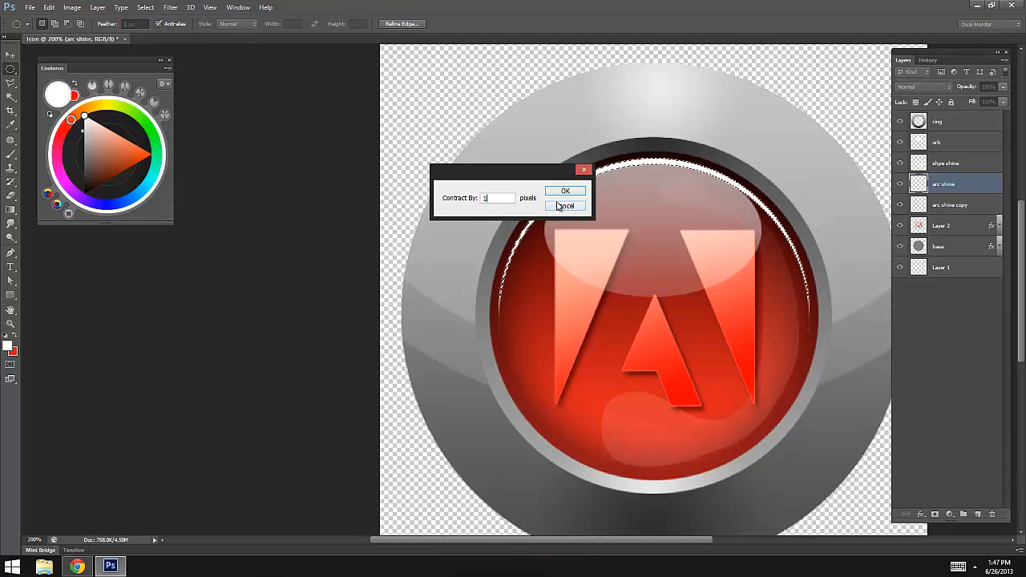
{"action": "type", "text": "1"}
{"action": "left_click", "coordinate": [566, 190]}
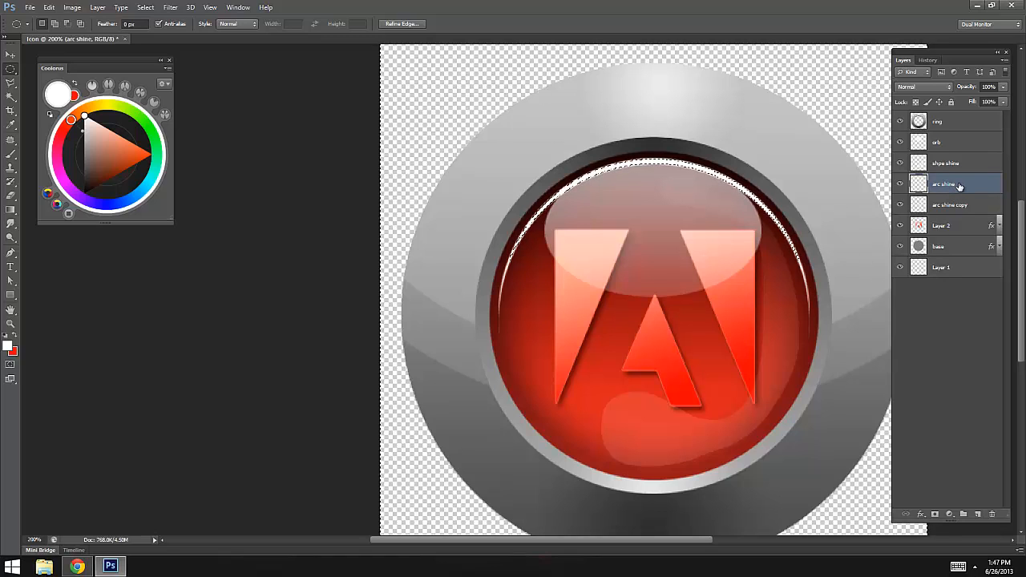
{"action": "key", "text": "Delete"}
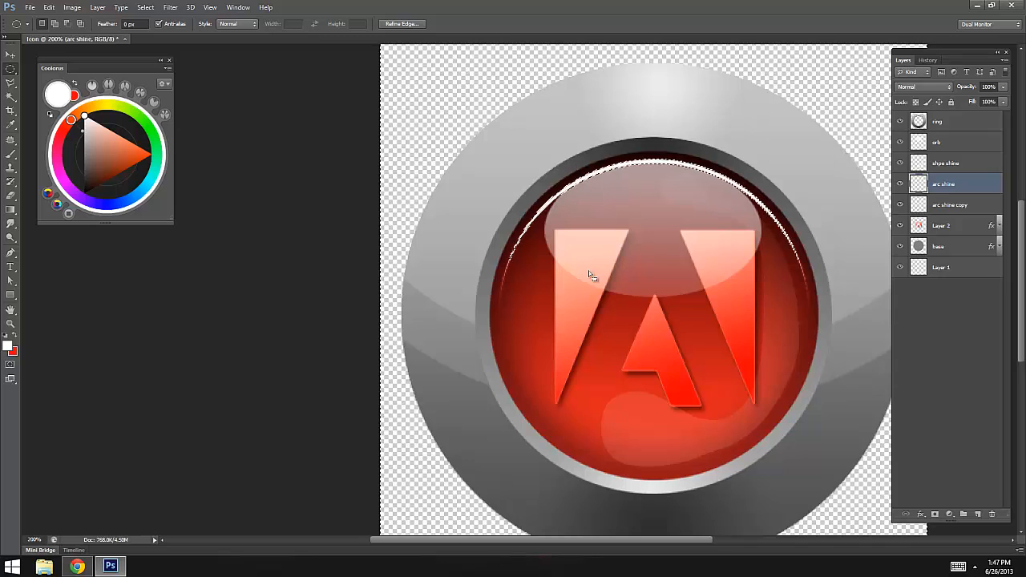
{"action": "key", "text": "ctrl+d"}
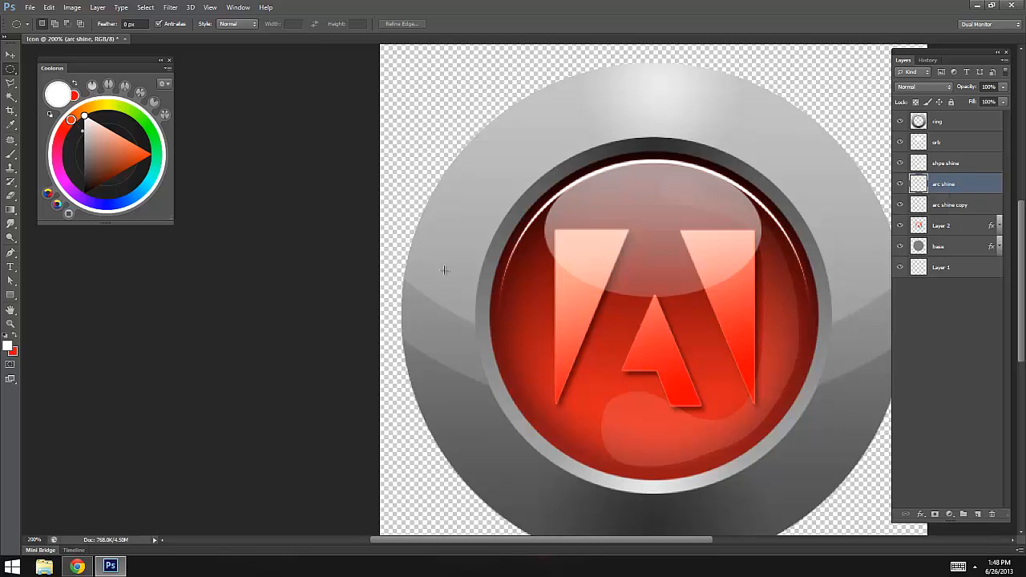
- Set the arc shine layer's blend mode to Overlay
{"action": "left_click", "coordinate": [711, 266], "text": "alt"}
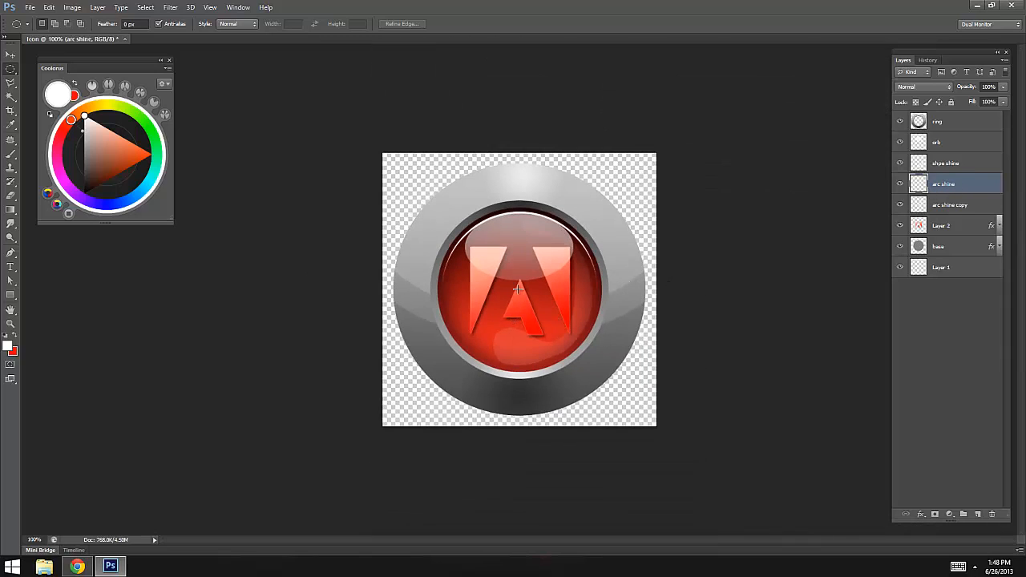
{"action": "left_click", "coordinate": [943, 89]}
{"action": "left_click", "coordinate": [920, 225]}
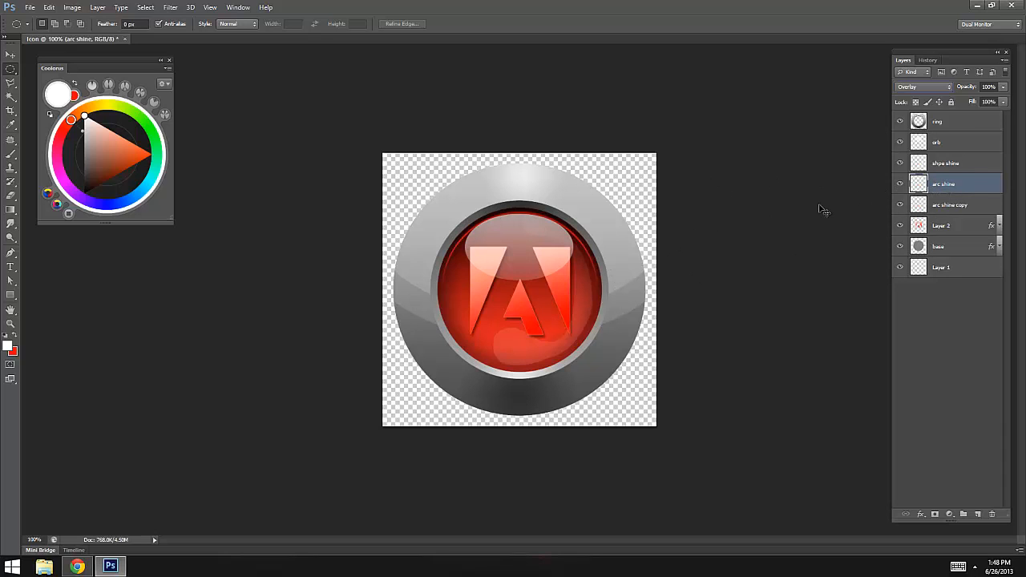
- Reload the arc shine outline as a selection, contract and invert it, and delete the edge pixels to thin the arc further
{"action": "left_click", "coordinate": [919, 186], "text": "ctrl"}
{"action": "left_click", "coordinate": [564, 240], "text": "ctrl"}
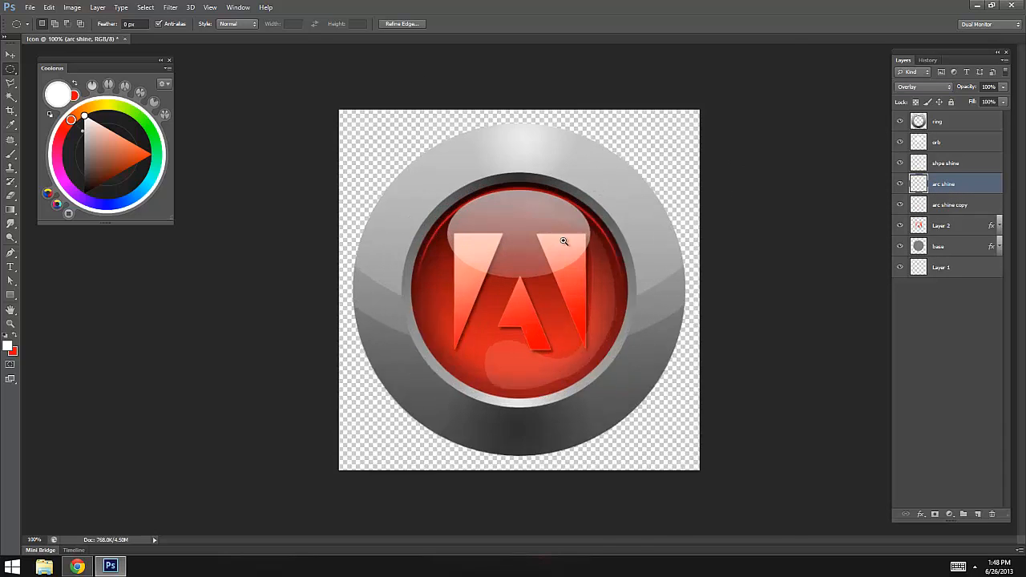
{"action": "left_click", "coordinate": [563, 239], "text": "ctrl"}
{"action": "left_click_drag", "start_coordinate": [502, 218], "coordinate": [550, 216]}
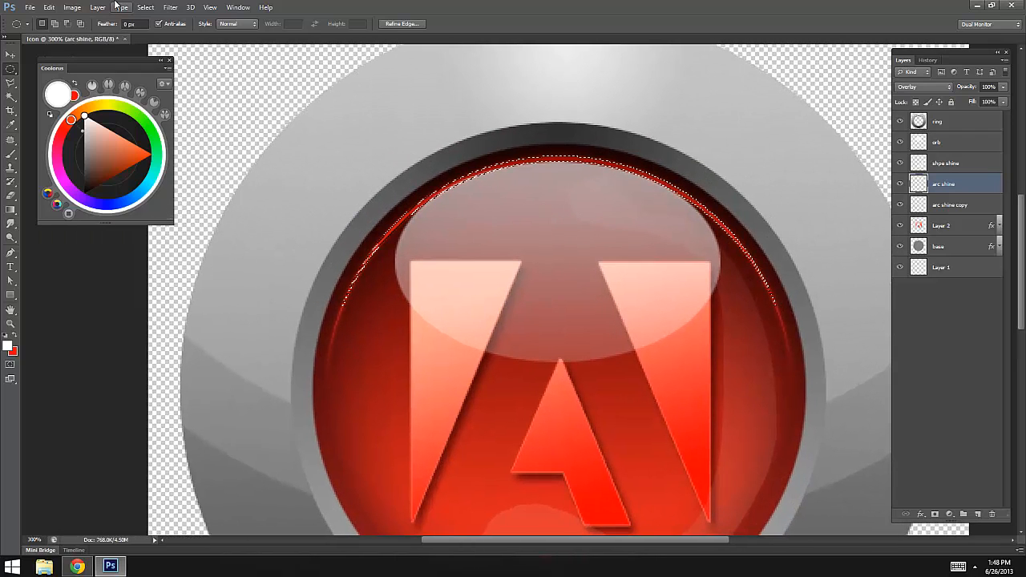
{"action": "left_click", "coordinate": [144, 8]}
{"action": "mouse_move", "coordinate": [161, 125]}
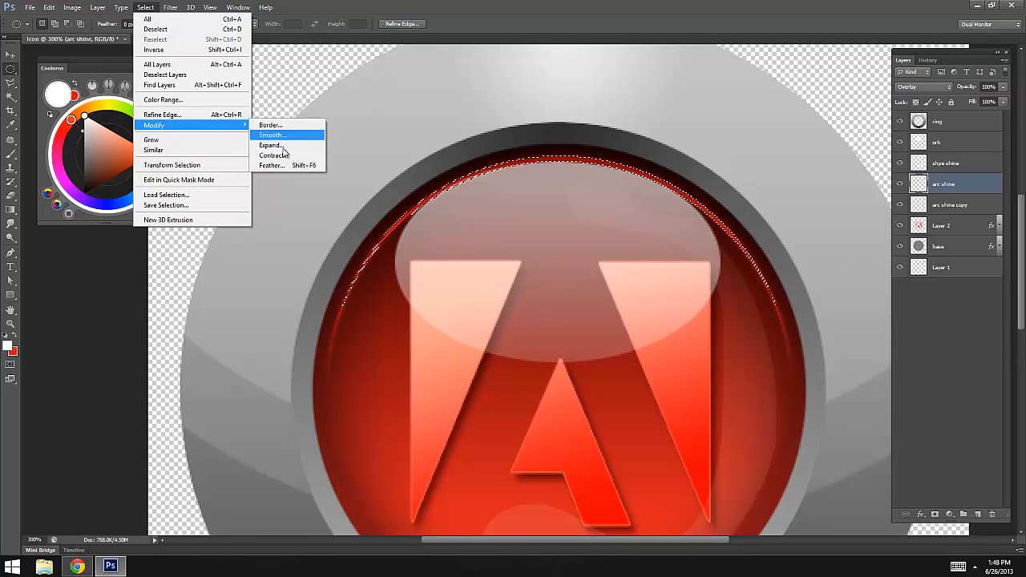
{"action": "left_click", "coordinate": [273, 155]}
{"action": "left_click", "coordinate": [567, 191]}
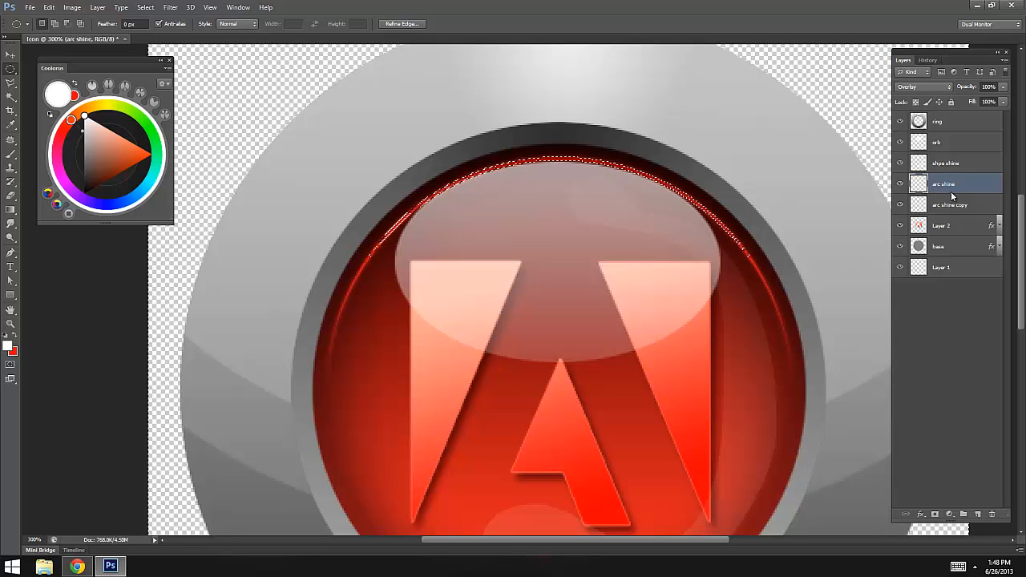
{"action": "key", "text": "Delete"}
{"action": "key", "text": "ctrl+d"}
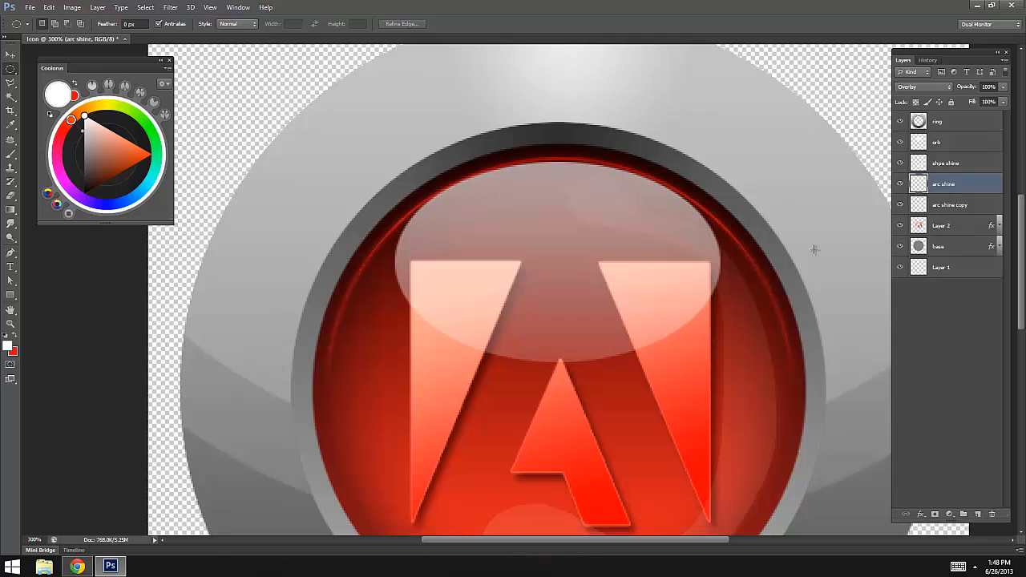
- Return the arc shine layer's blend mode to Normal and view the whole icon at 100%
{"action": "left_click", "coordinate": [926, 87]}
{"action": "left_click", "coordinate": [922, 100]}
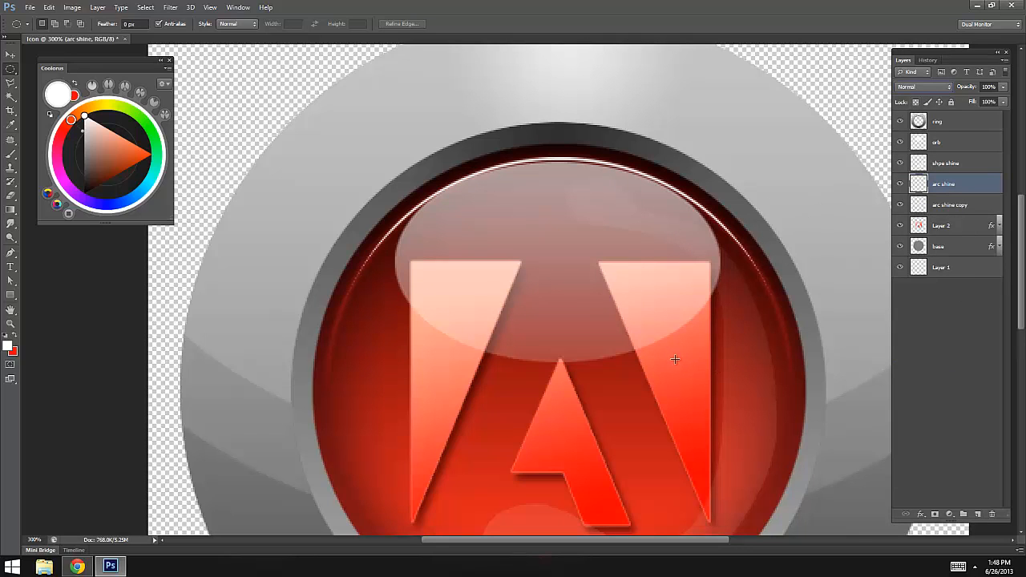
{"action": "left_click", "coordinate": [593, 325], "text": "alt"}
{"action": "left_click", "coordinate": [627, 361], "text": "alt"}
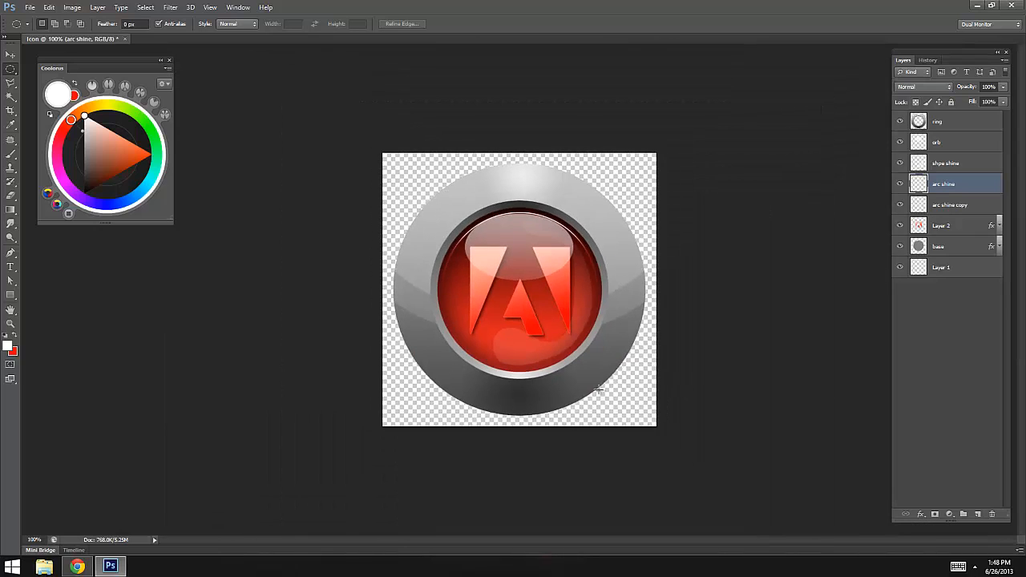
- Set the orb layer's opacity to 60%
{"action": "left_click", "coordinate": [963, 142]}
{"action": "key", "text": "v"}
{"action": "key", "text": "6"}
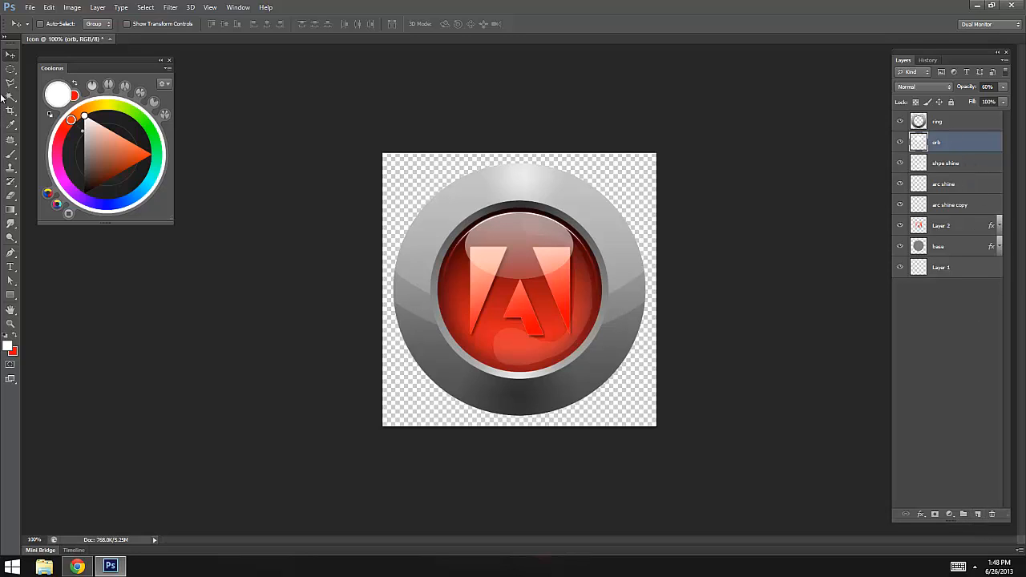
- Draw a circular selection inside the red centre, starting just below its upper rim and covering most of the logo
{"action": "left_click", "coordinate": [10, 69]}
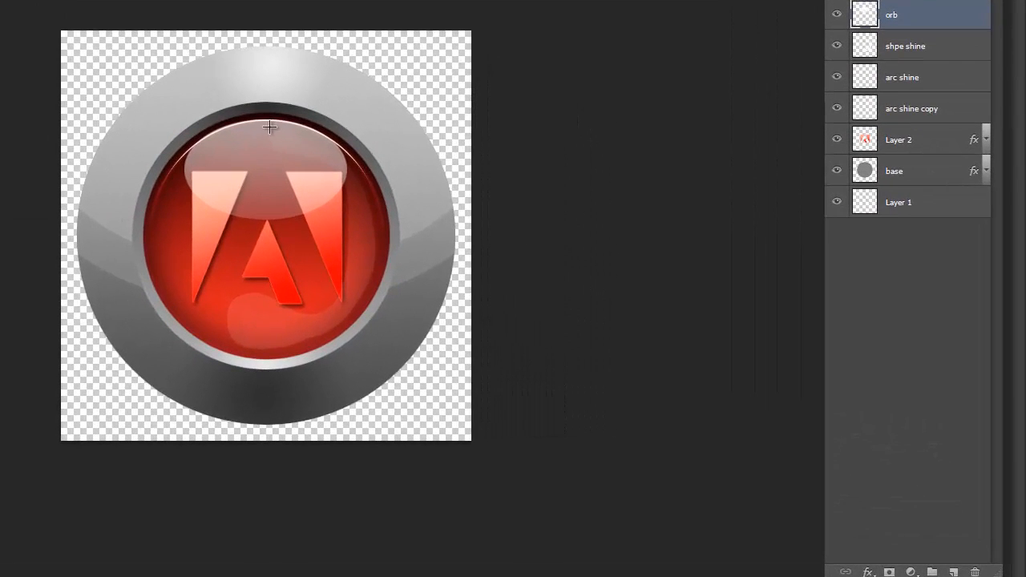
{"action": "left_click_drag", "start_coordinate": [520, 215], "coordinate": [573, 288]}
{"action": "left_click_drag", "start_coordinate": [345, 232], "coordinate": [356, 234]}
{"action": "left_click_drag", "start_coordinate": [272, 80], "coordinate": [266, 159]}
- Delete the orb layer and add a new layer named "orb shine" directly above shpe shine
{"action": "left_click_drag", "start_coordinate": [955, 27], "coordinate": [975, 572]}
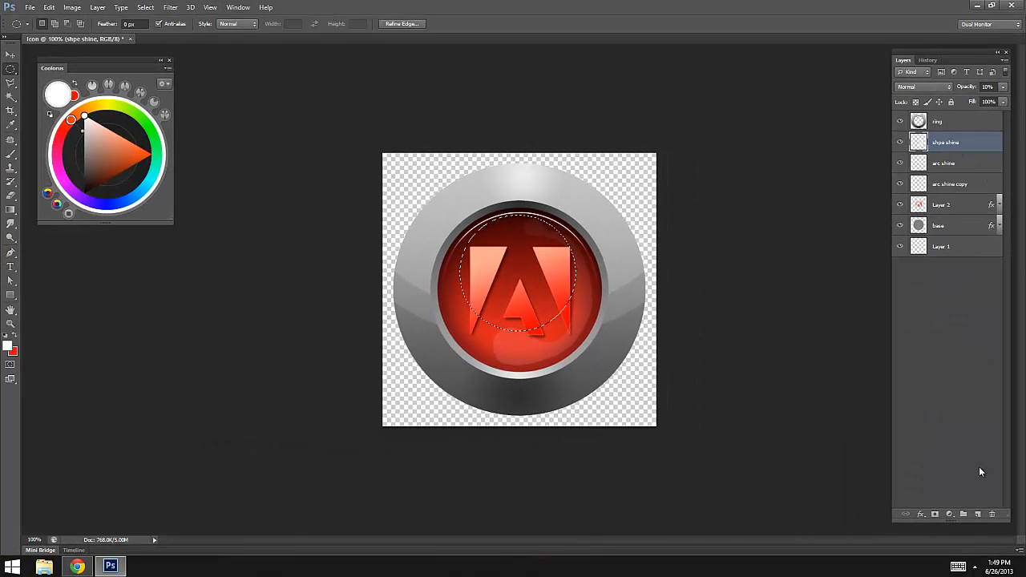
{"action": "left_click", "coordinate": [978, 514]}
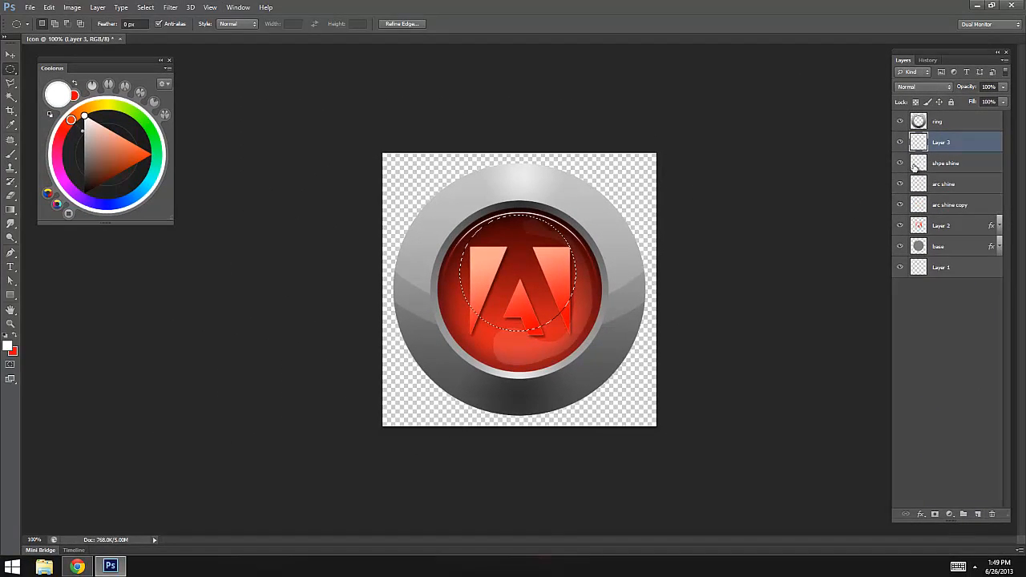
{"action": "double_click", "coordinate": [951, 142]}
{"action": "type", "text": "orb"}
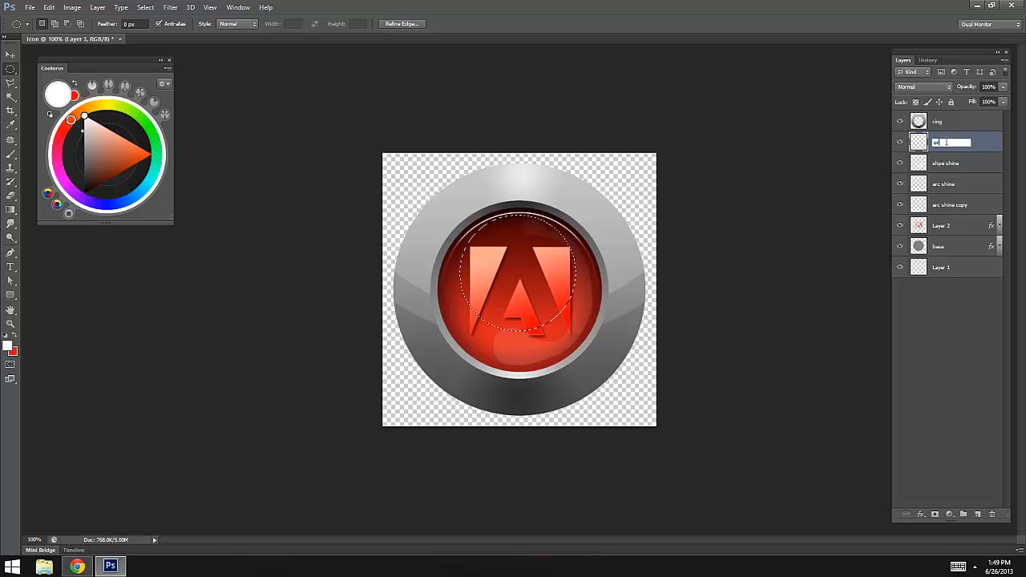
{"action": "type", "text": " shine"}
{"action": "key", "text": "Return"}
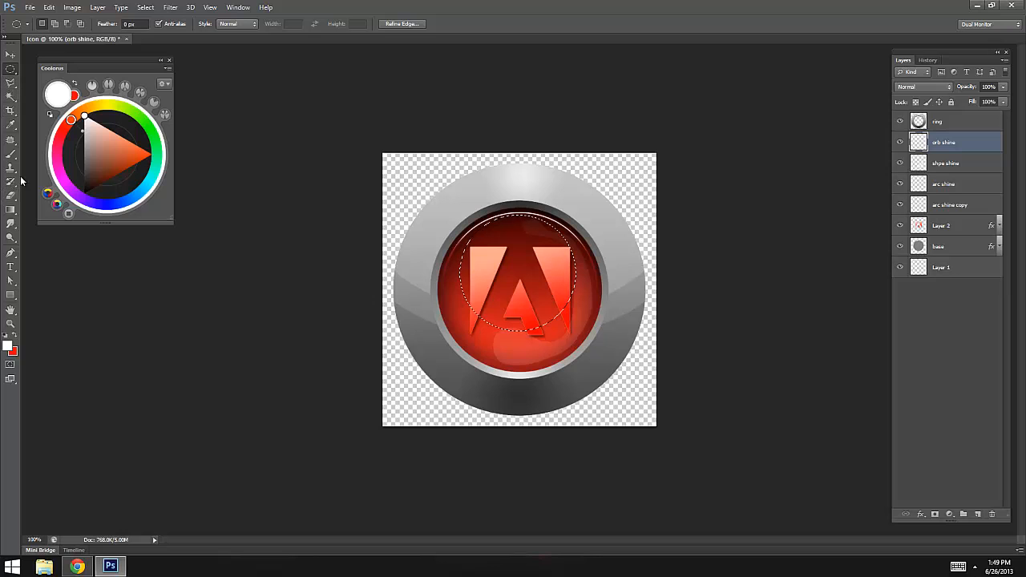
- Fill the circular selection on orb shine with a white gradient that fades to transparent towards the bottom
{"action": "left_click", "coordinate": [11, 209]}
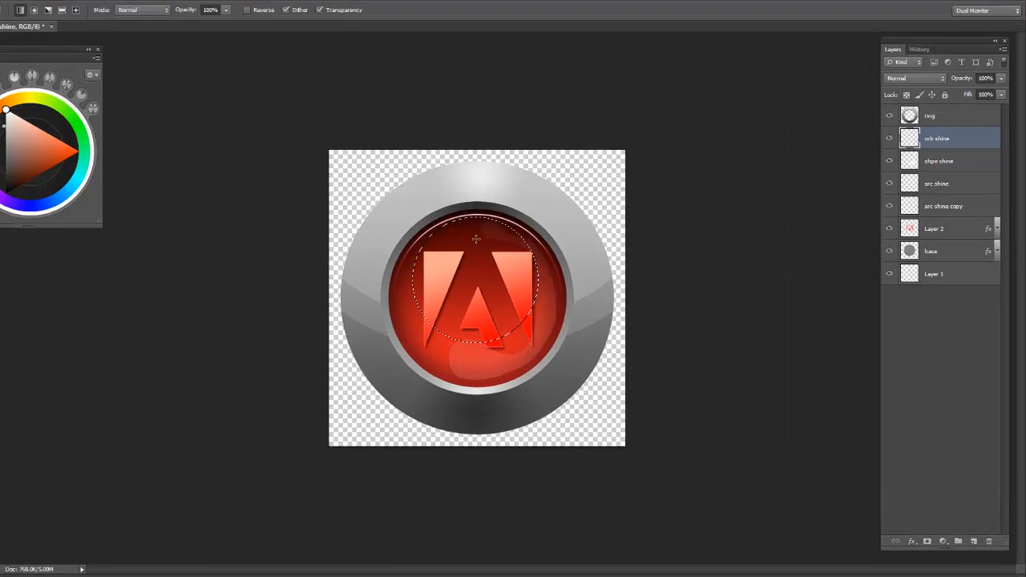
{"action": "left_click_drag", "start_coordinate": [518, 235], "coordinate": [552, 349]}
{"action": "left_click_drag", "start_coordinate": [315, 429], "coordinate": [322, 441]}
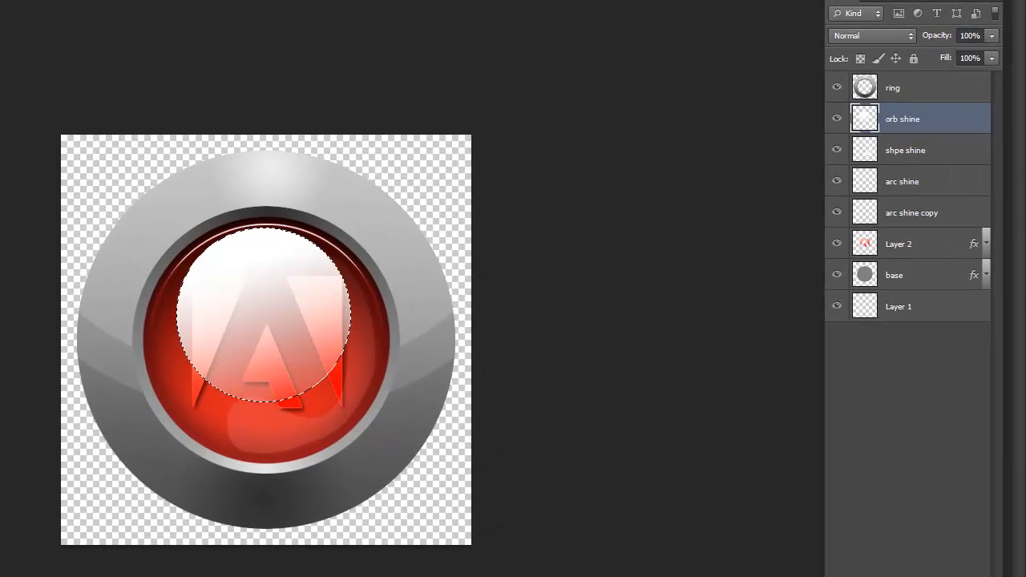
- Deselect and reshape the orb shine circle into a wide, flattened ellipse, nudged up against the red centre's upper rim
{"action": "key", "text": "ctrl+d"}
{"action": "key", "text": "ctrl+t"}
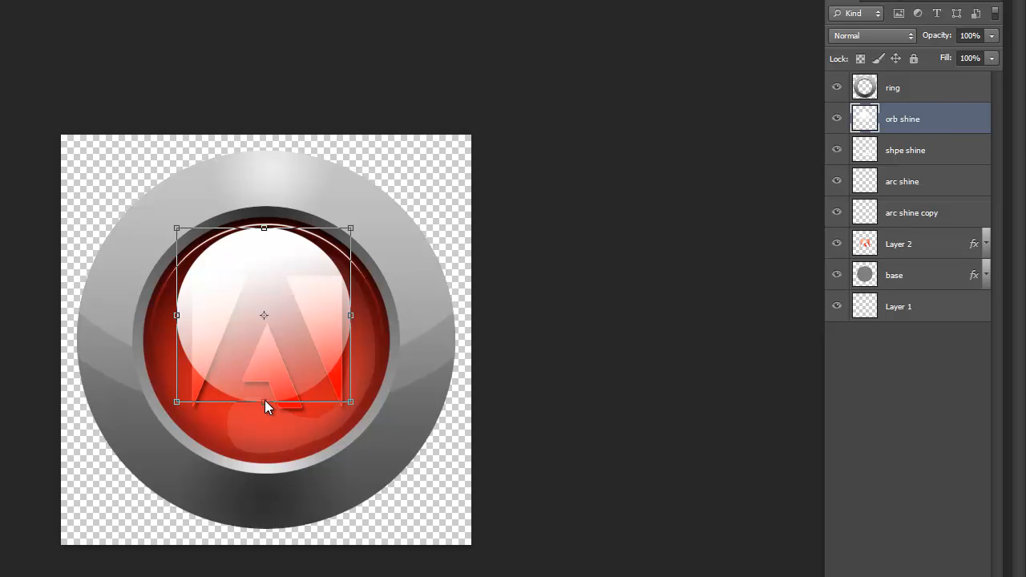
{"action": "left_click_drag", "start_coordinate": [264, 400], "coordinate": [267, 354]}
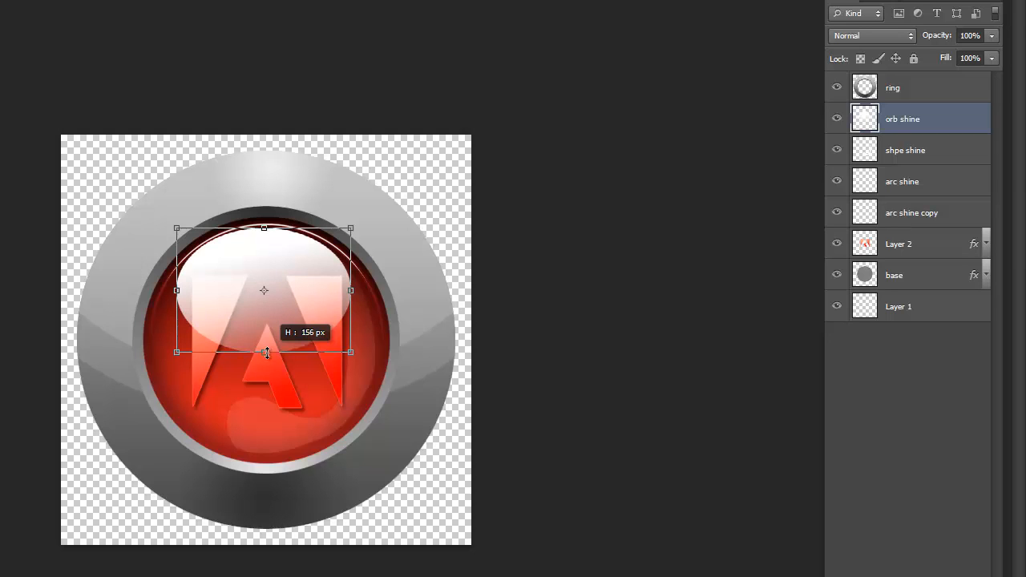
{"action": "left_click_drag", "start_coordinate": [267, 354], "coordinate": [267, 352]}
{"action": "left_click_drag", "start_coordinate": [353, 290], "coordinate": [356, 290]}
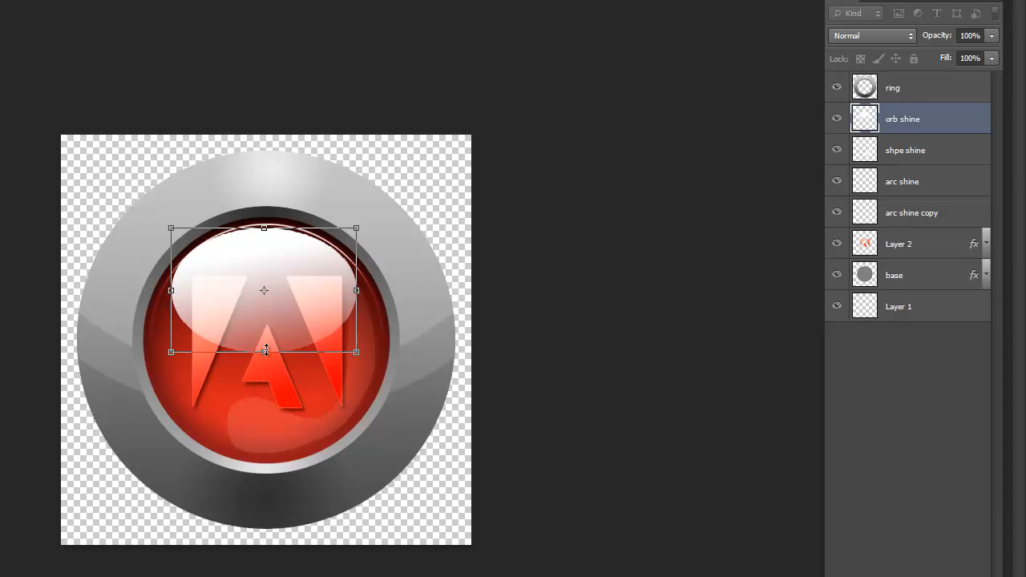
{"action": "left_click_drag", "start_coordinate": [274, 278], "coordinate": [271, 278]}
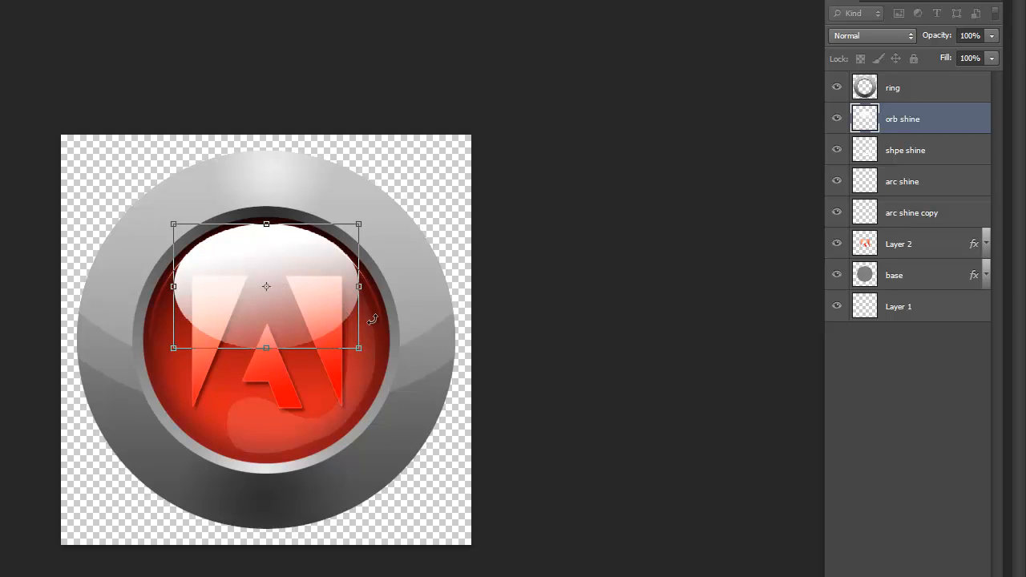
{"action": "mouse_move", "coordinate": [271, 350]}
{"action": "left_mouse_down"}
{"action": "mouse_move", "coordinate": [271, 339]}
{"action": "mouse_move", "coordinate": [270, 353]}
{"action": "left_mouse_up"}
{"action": "key", "text": "Return"}
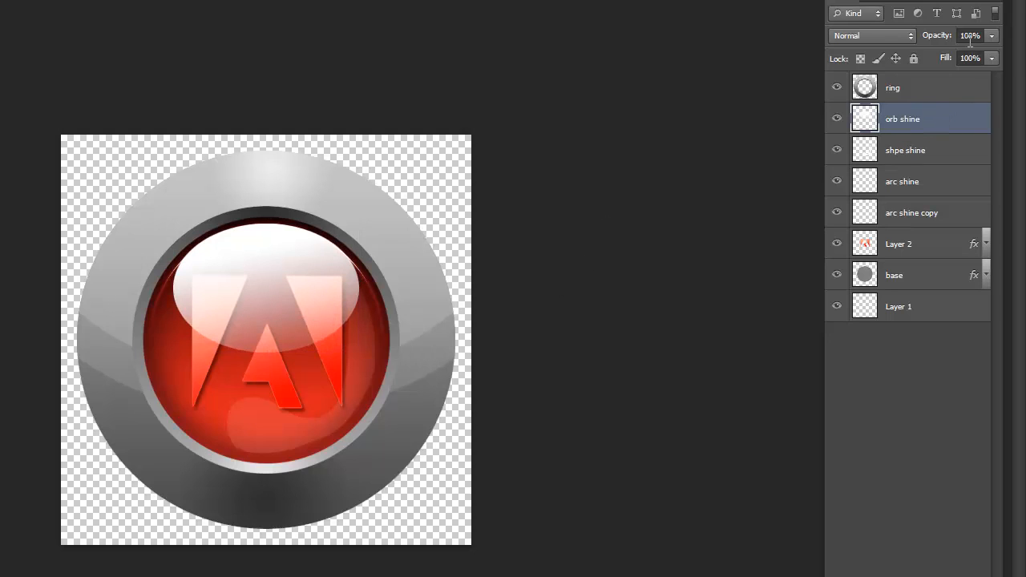
- Lower the orb shine layer's opacity to about 57%
{"action": "left_click", "coordinate": [992, 37]}
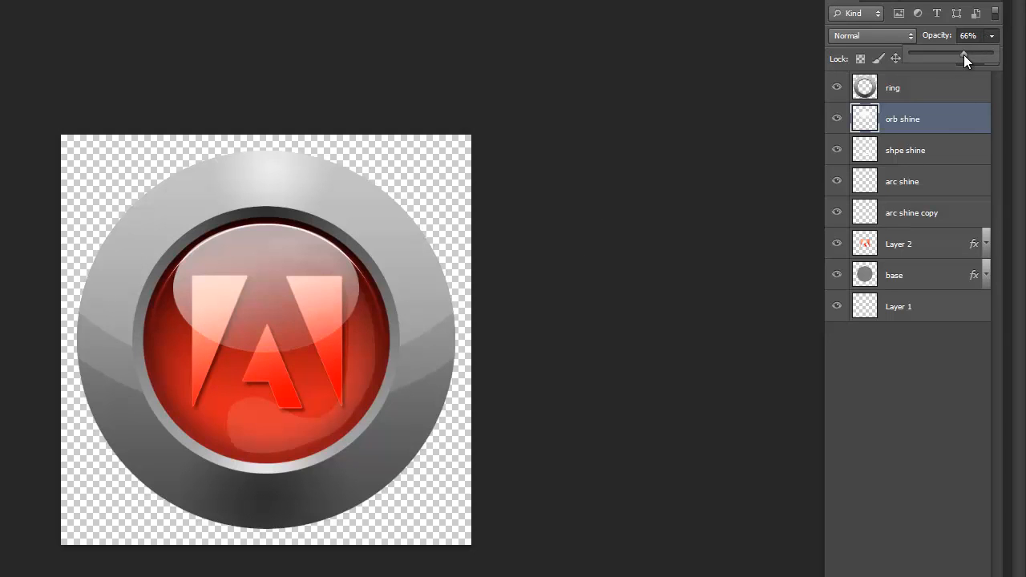
{"action": "left_click_drag", "start_coordinate": [957, 52], "coordinate": [956, 52]}
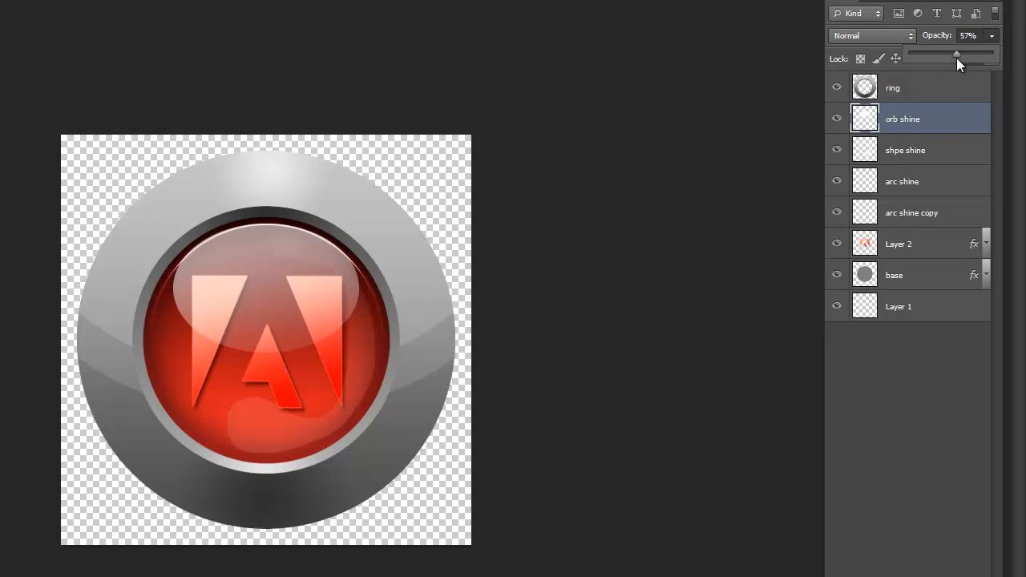
{"action": "left_click_drag", "start_coordinate": [960, 57], "coordinate": [959, 57]}
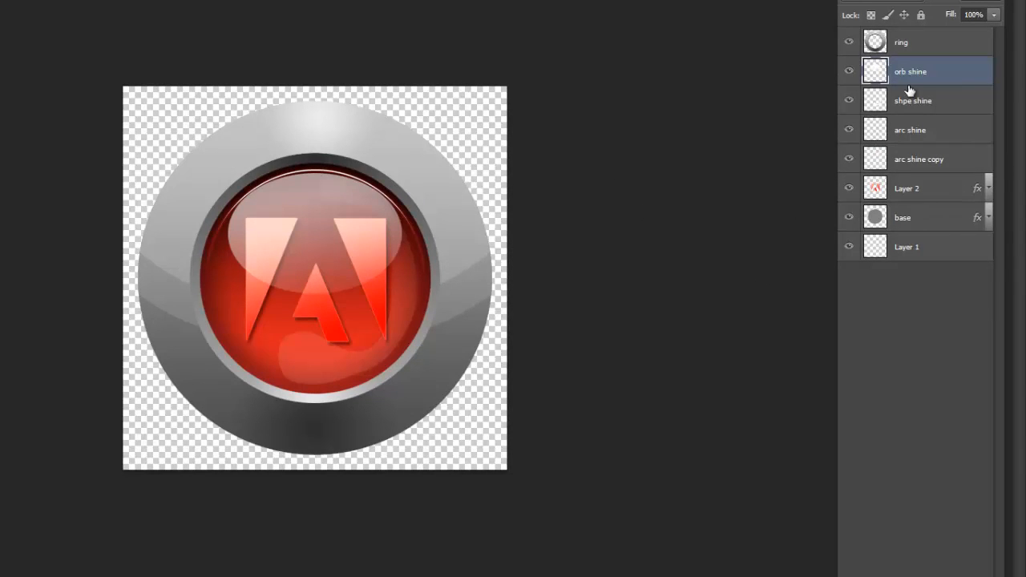
- Narrow the orb shine ellipse slightly from both sides, keeping it centred over the logo
{"action": "key", "text": "ctrl+t"}
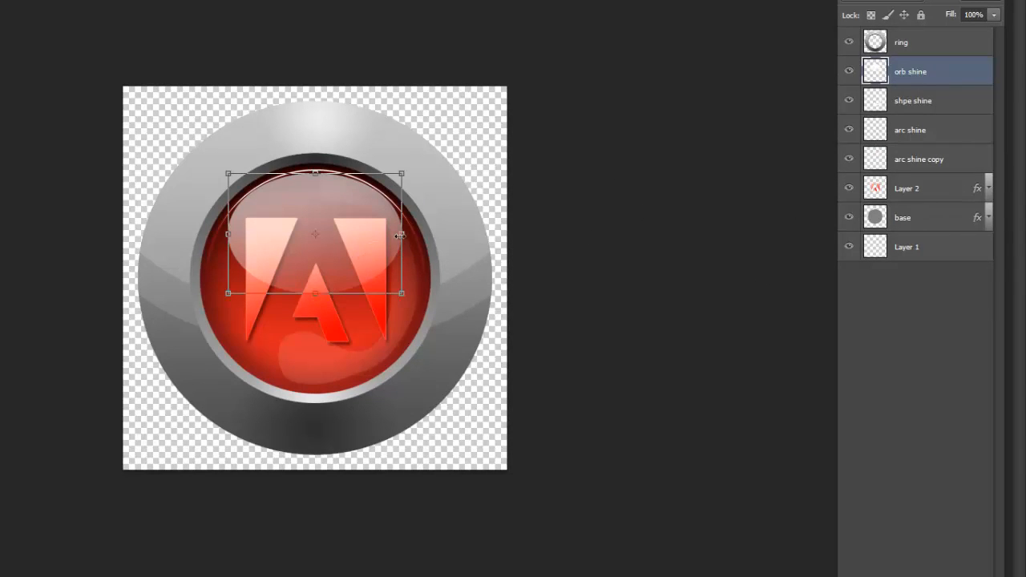
{"action": "left_click_drag", "start_coordinate": [399, 236], "coordinate": [394, 237]}
{"action": "key", "text": "Return"}
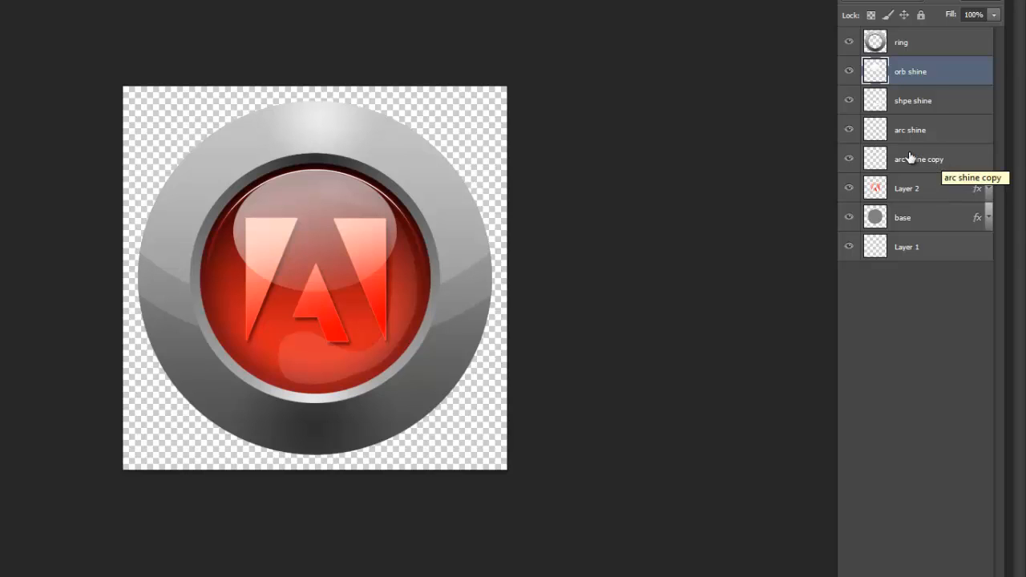
- Rename the arc shine copy layer to "arc shine 2"
{"action": "left_click", "coordinate": [934, 163]}
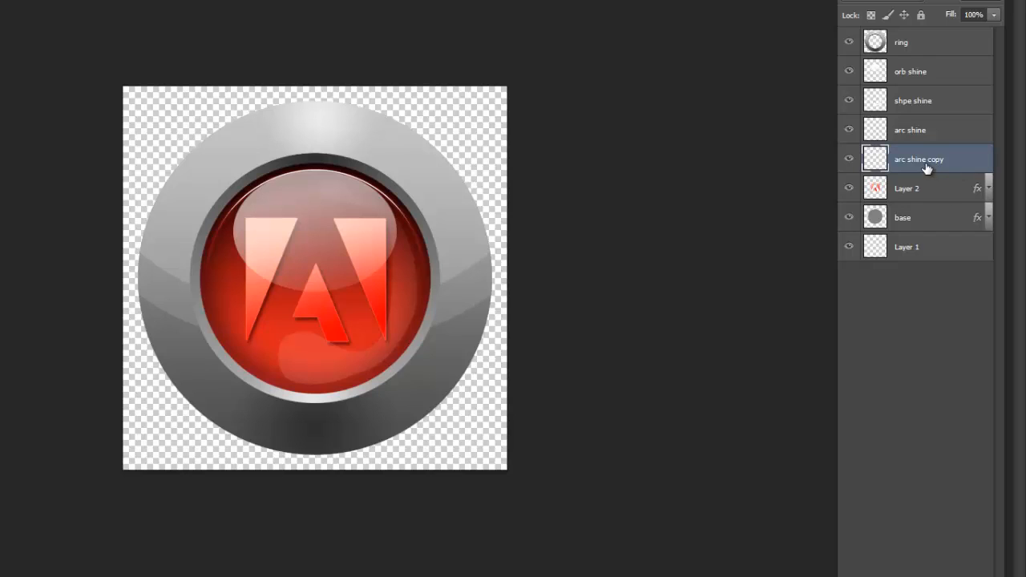
{"action": "double_click", "coordinate": [922, 163]}
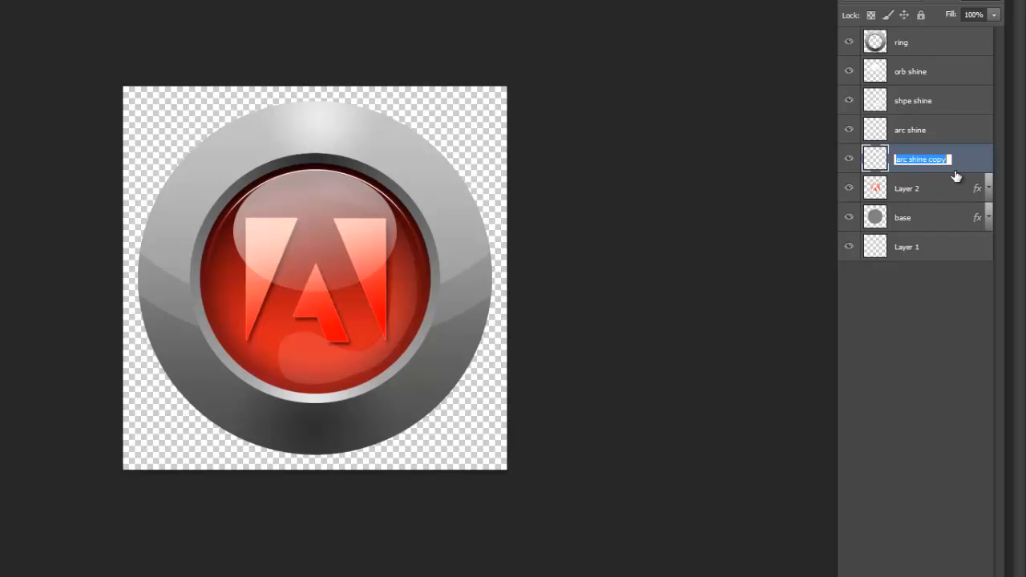
{"action": "key", "text": "End"}
{"action": "key", "text": "BackSpace"}
{"action": "type", "text": "2"}
{"action": "key", "text": "Return"}
- Duplicate the arc shine 2 layer and place the duplicate directly below it
{"action": "key", "text": "ctrl+j"}
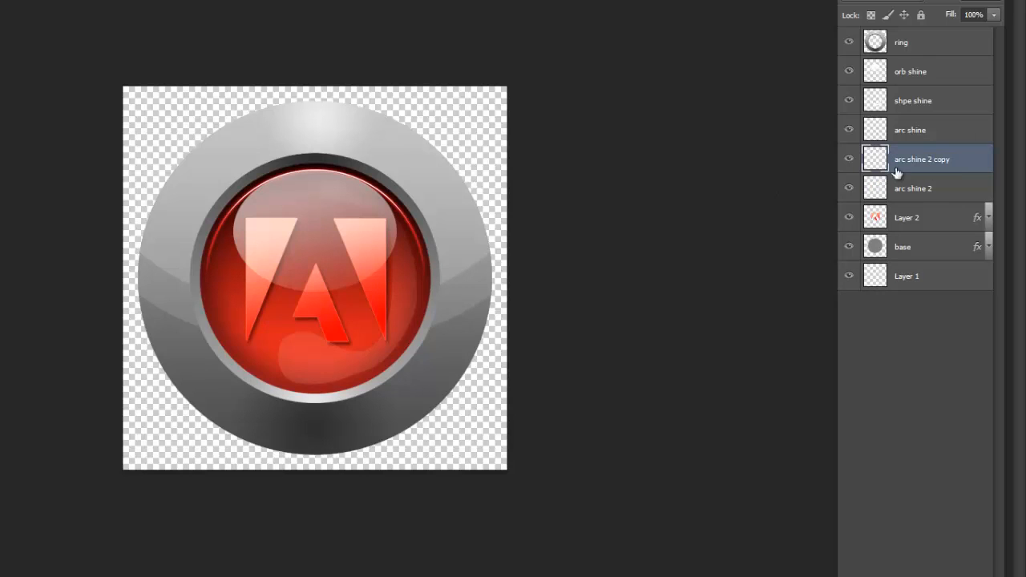
{"action": "left_click_drag", "start_coordinate": [946, 162], "coordinate": [940, 197]}
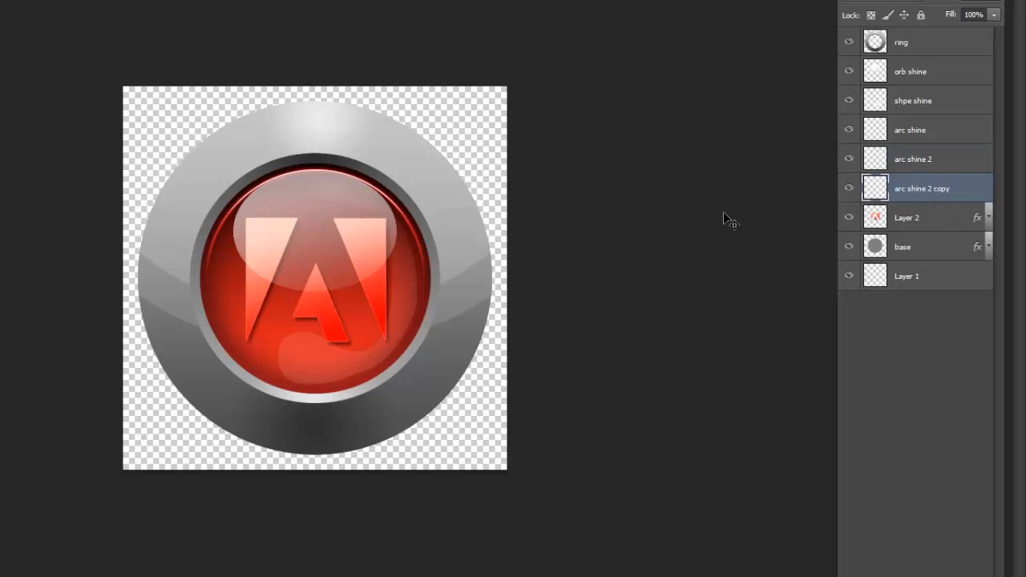
- Show the guides and rotate arc shine 2 copy 180° around their intersection so the arc lies along the red centre's lower rim
{"action": "key", "text": "ctrl+t"}
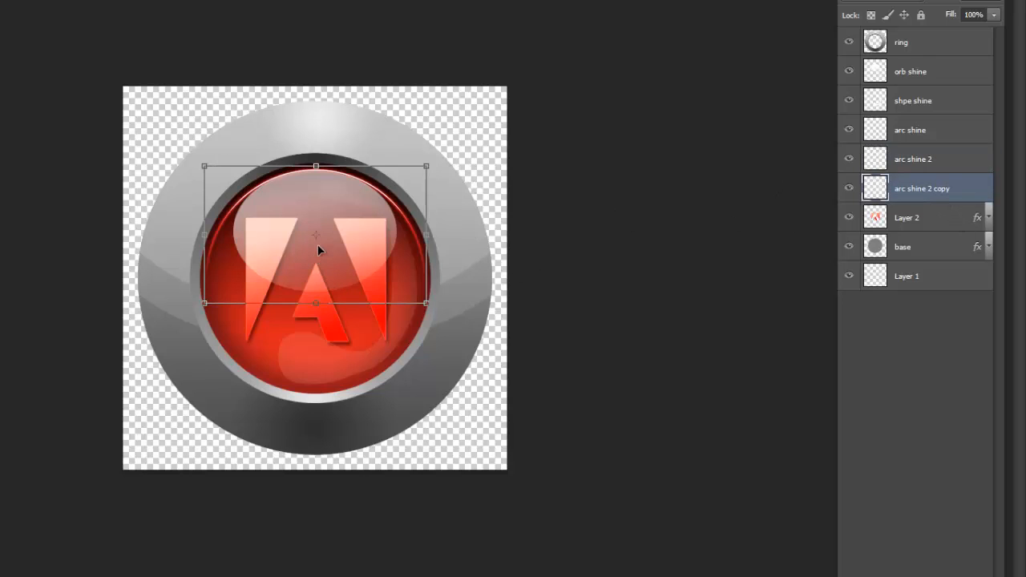
{"action": "key", "text": "ctrl+semicolon"}
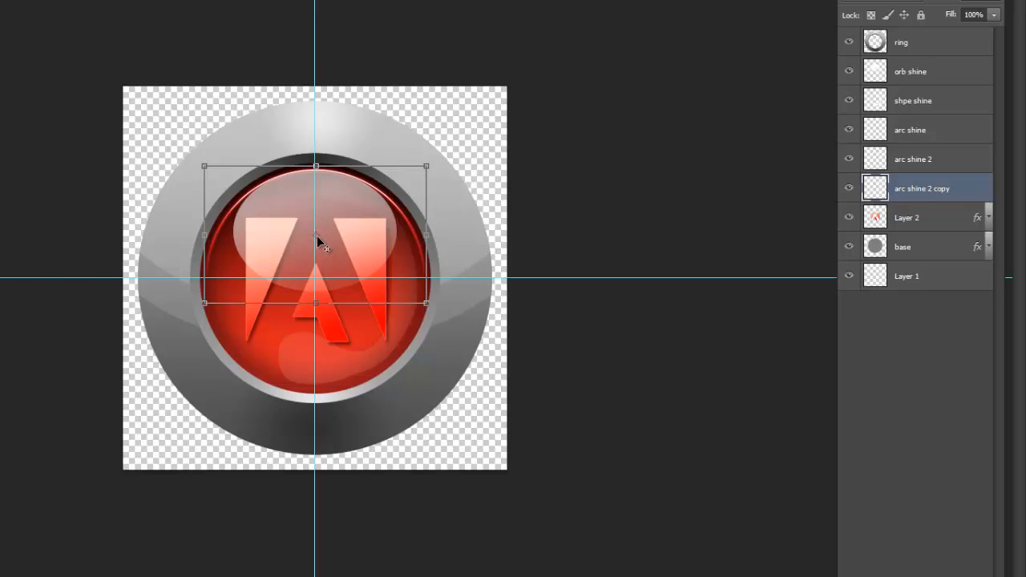
{"action": "left_click_drag", "start_coordinate": [318, 239], "coordinate": [314, 302]}
{"action": "left_click", "coordinate": [314, 270], "text": "ctrl"}
{"action": "left_click", "coordinate": [315, 271], "text": "ctrl"}
{"action": "left_click", "coordinate": [314, 273], "text": "ctrl"}
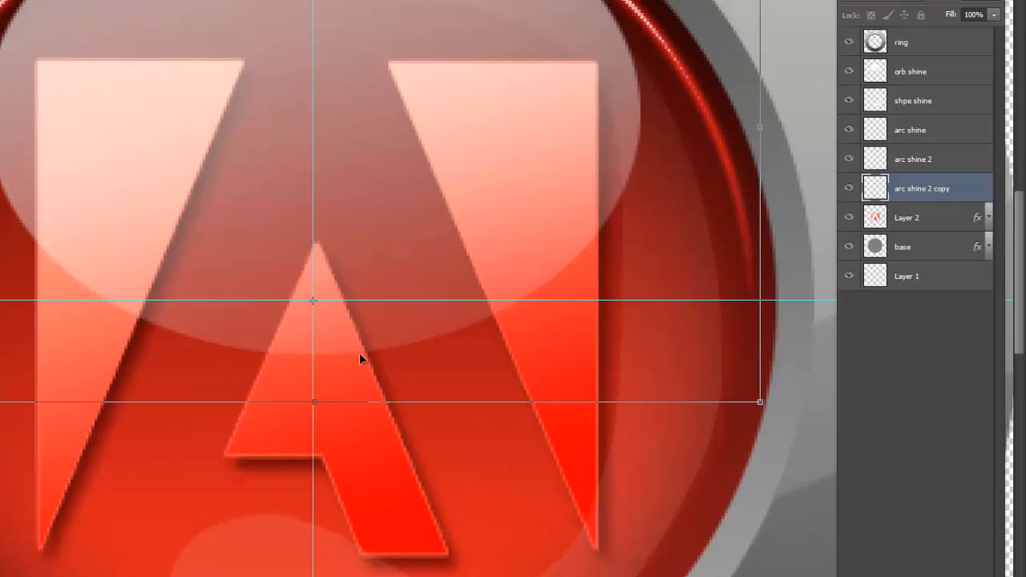
{"action": "left_click", "coordinate": [346, 278], "text": "alt"}
{"action": "left_click", "coordinate": [345, 278], "text": "alt"}
{"action": "left_click", "coordinate": [345, 278], "text": "alt"}
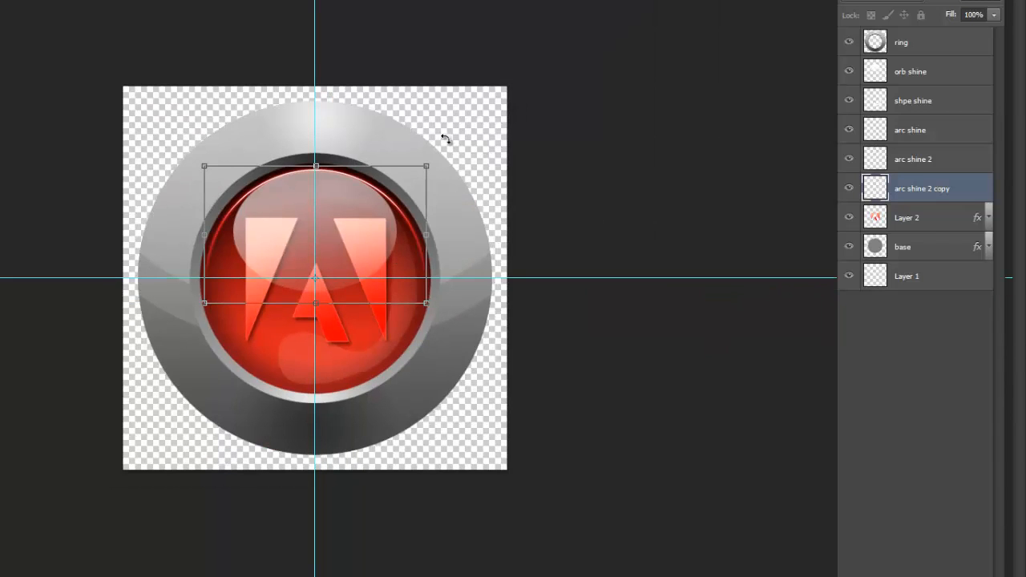
{"action": "left_click_drag", "start_coordinate": [446, 140], "coordinate": [187, 432]}
{"action": "key", "text": "Return"}
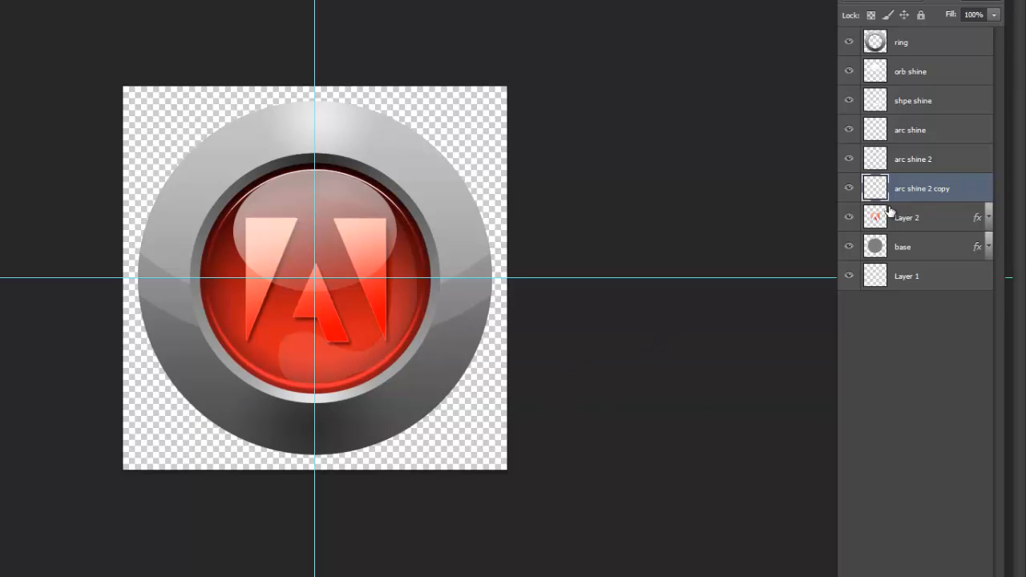
- Scale the rotated arc down slightly about its centre, keeping it just inside the lower rim
{"action": "key", "text": "ctrl+t"}
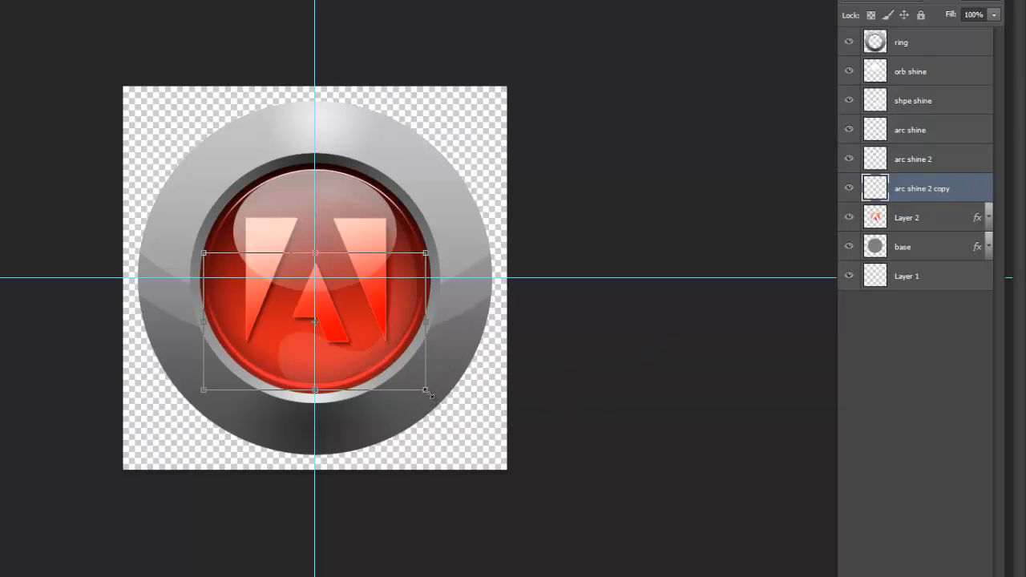
{"action": "left_click_drag", "start_coordinate": [426, 391], "coordinate": [427, 390]}
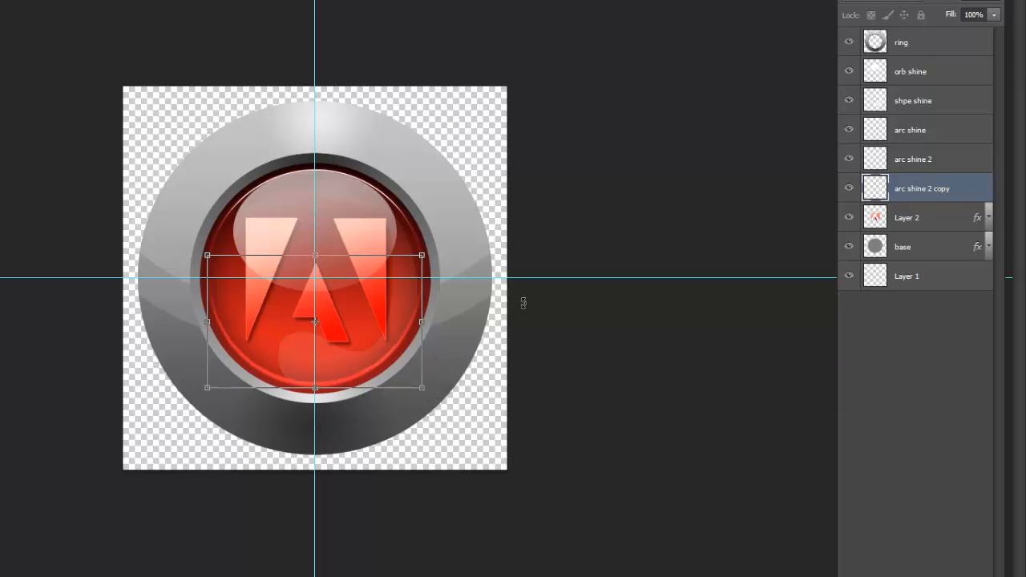
{"action": "key", "text": "Return"}
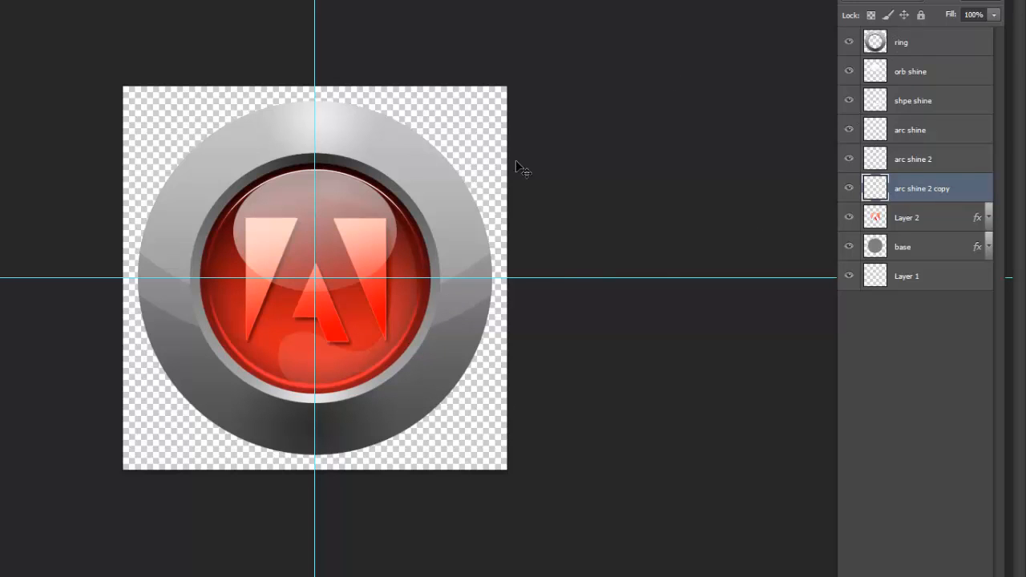
- Try the Color Dodge blend mode on arc shine 2 copy and switch the layer to Normal
{"action": "left_click", "coordinate": [916, 5]}
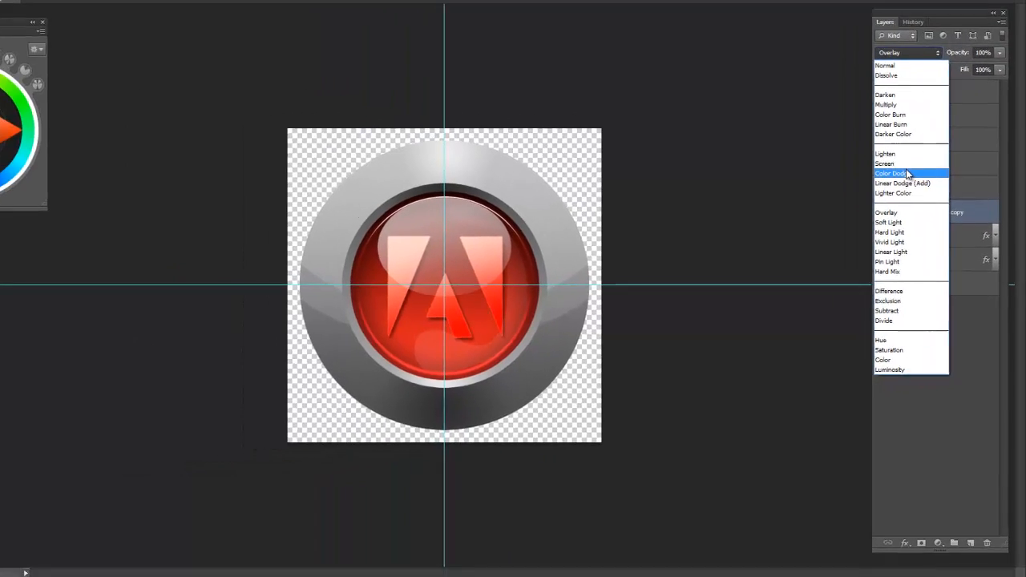
{"action": "left_click", "coordinate": [881, 141]}
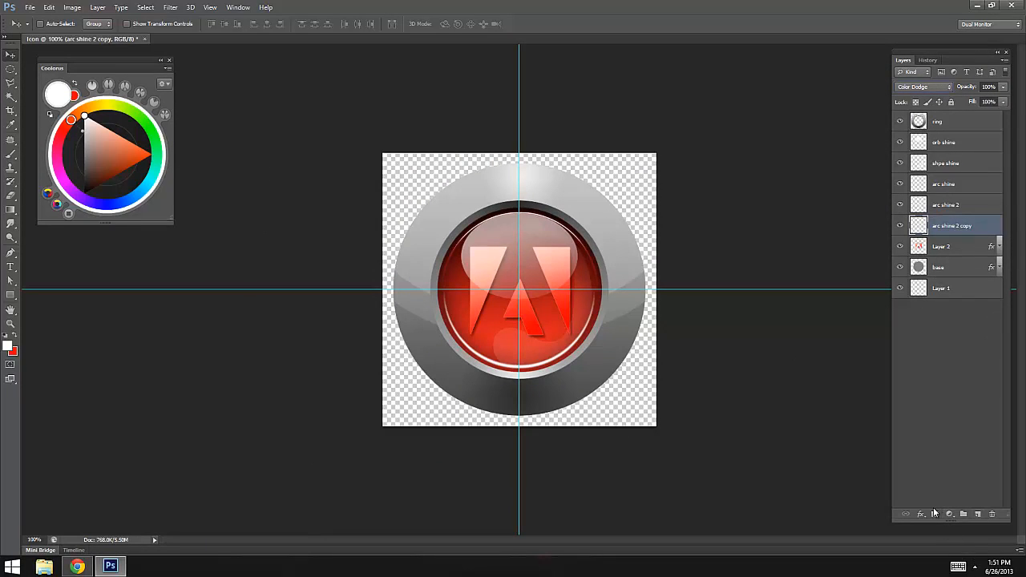
{"action": "left_click", "coordinate": [935, 86]}
{"action": "left_click", "coordinate": [925, 97]}
- Apply a Color Overlay effect in light orange (#ffb24f) to arc shine 2 copy
{"action": "left_click", "coordinate": [922, 514]}
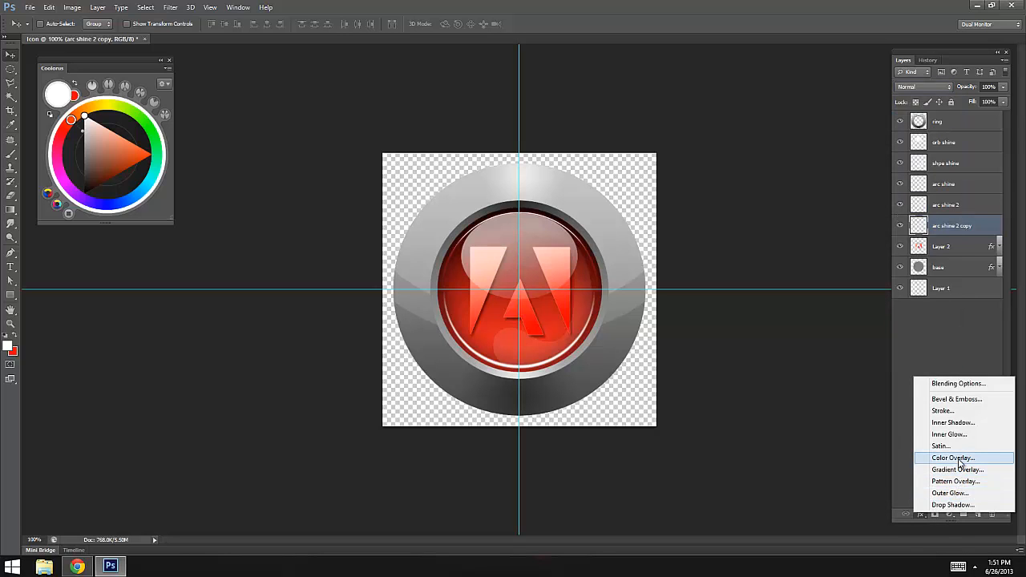
{"action": "left_click", "coordinate": [960, 458]}
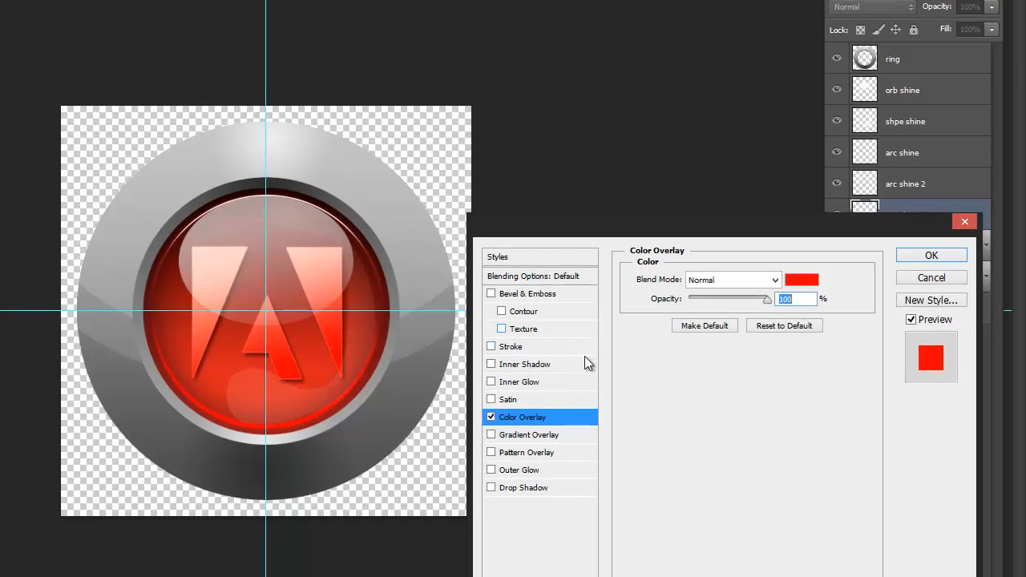
{"action": "left_click", "coordinate": [802, 282]}
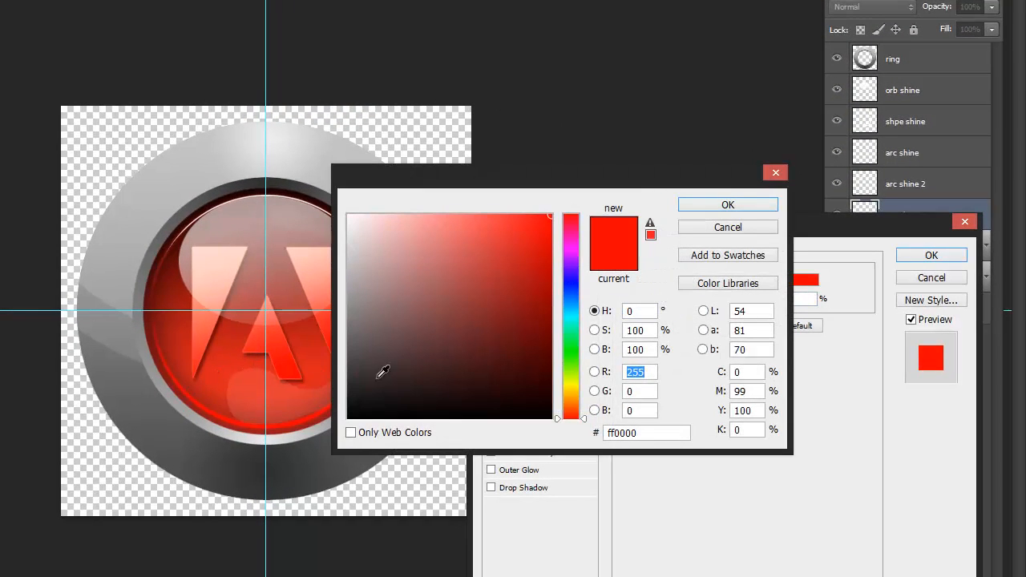
{"action": "left_click_drag", "start_coordinate": [428, 242], "coordinate": [424, 204]}
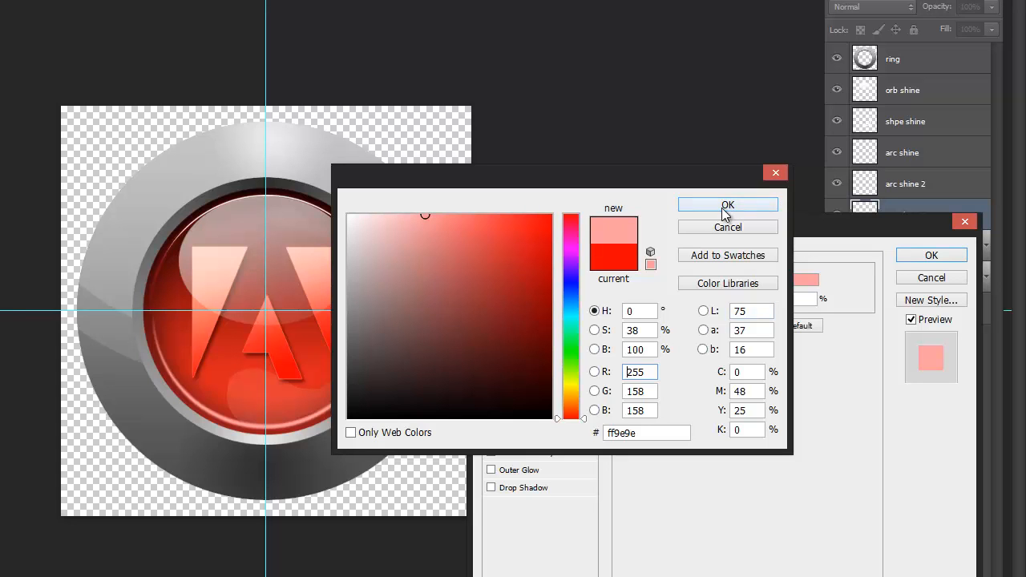
{"action": "mouse_move", "coordinate": [559, 410]}
{"action": "left_mouse_down"}
{"action": "mouse_move", "coordinate": [571, 389]}
{"action": "mouse_move", "coordinate": [571, 400]}
{"action": "left_mouse_up"}
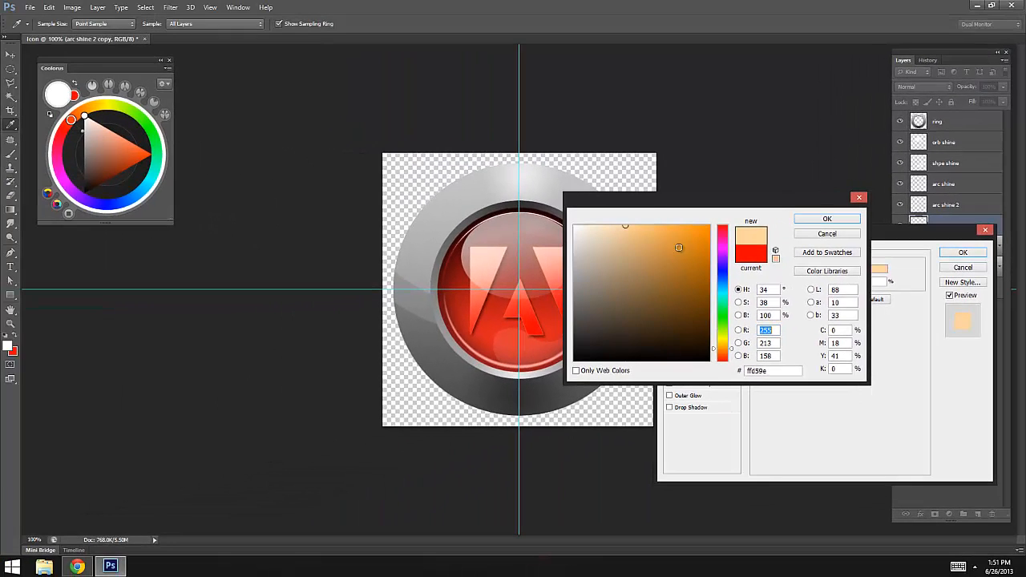
{"action": "left_click_drag", "start_coordinate": [642, 224], "coordinate": [667, 222]}
{"action": "left_click", "coordinate": [827, 219]}
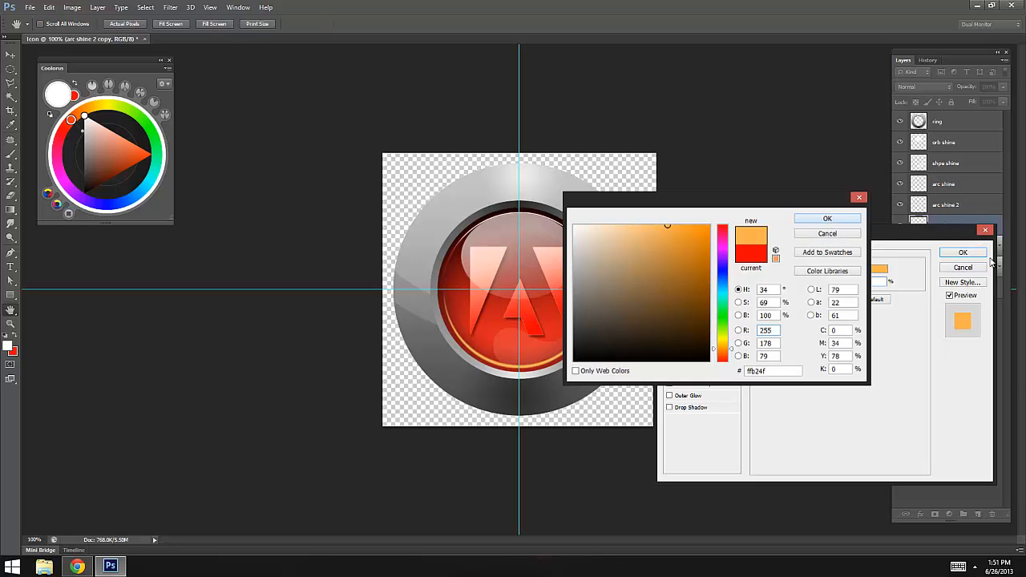
{"action": "left_click", "coordinate": [956, 253]}
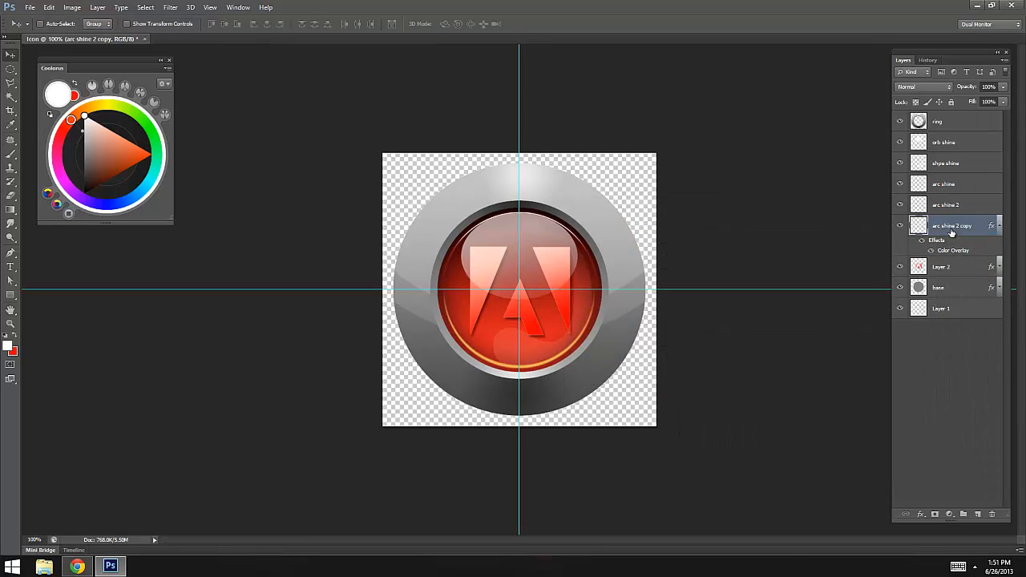
- Rasterize the layer style of arc shine 2 copy and set the layer's blend mode to Color Dodge
{"action": "right_click", "coordinate": [951, 230]}
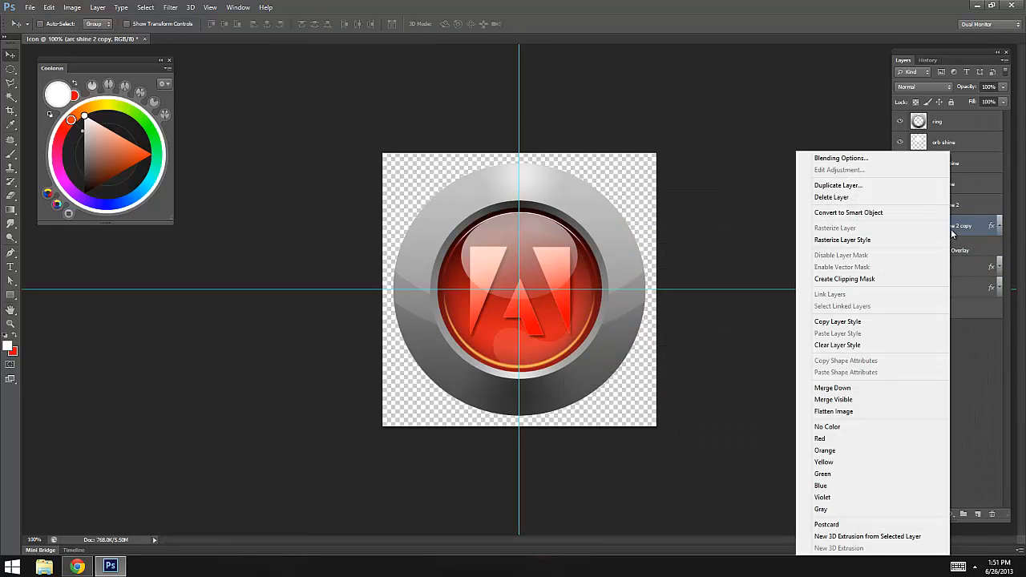
{"action": "left_click", "coordinate": [857, 240]}
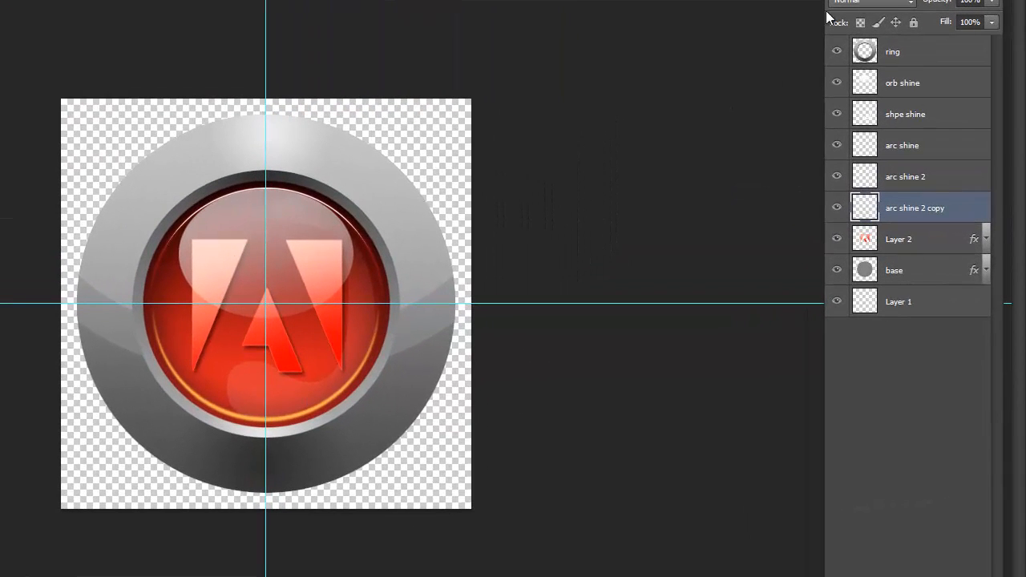
{"action": "left_click", "coordinate": [864, 3]}
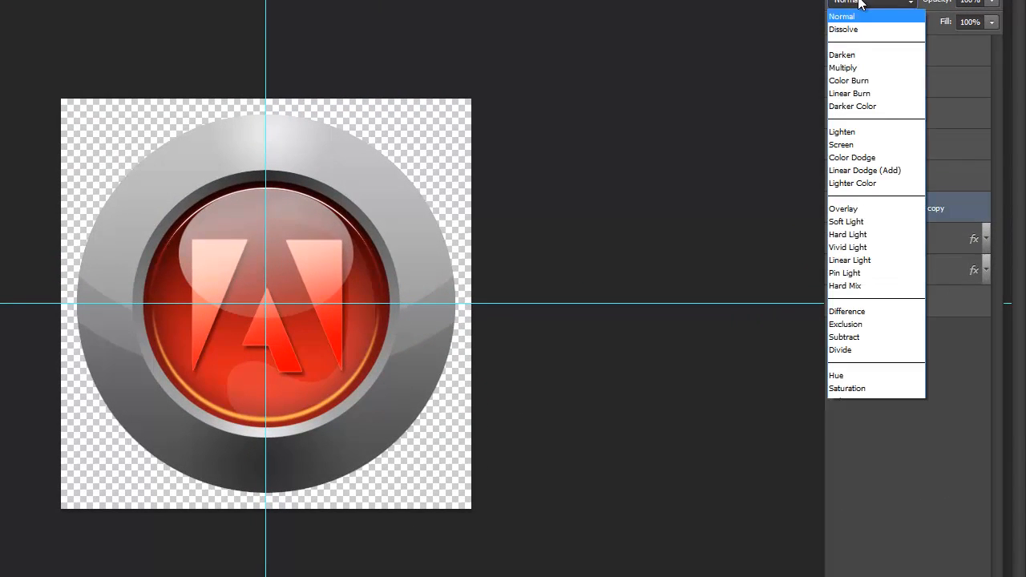
{"action": "left_click", "coordinate": [874, 159]}
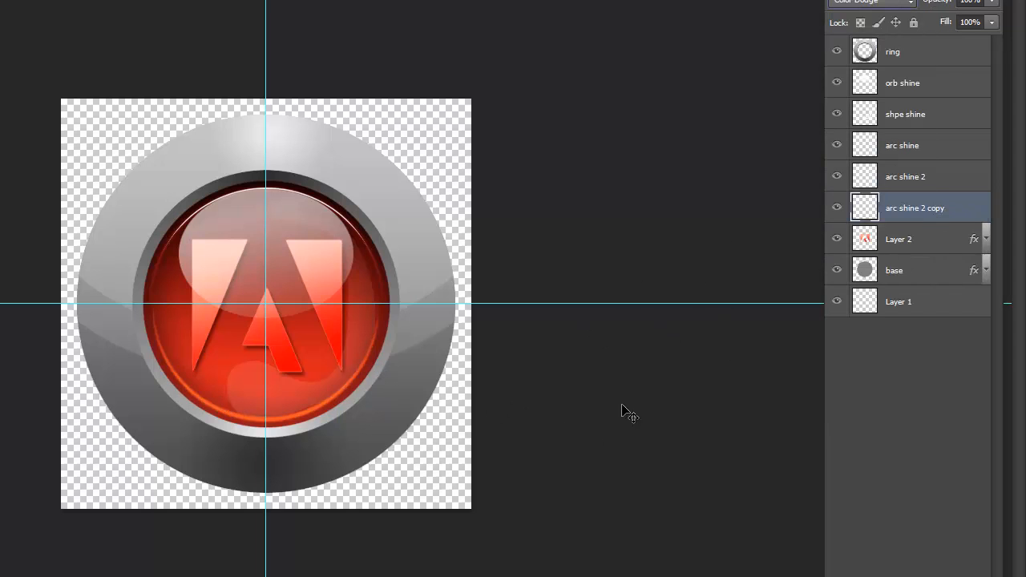
- Create a new layer directly above Layer 2, the logo layer
{"action": "key", "text": "z"}
{"action": "left_click_drag", "start_coordinate": [345, 403], "coordinate": [445, 431]}
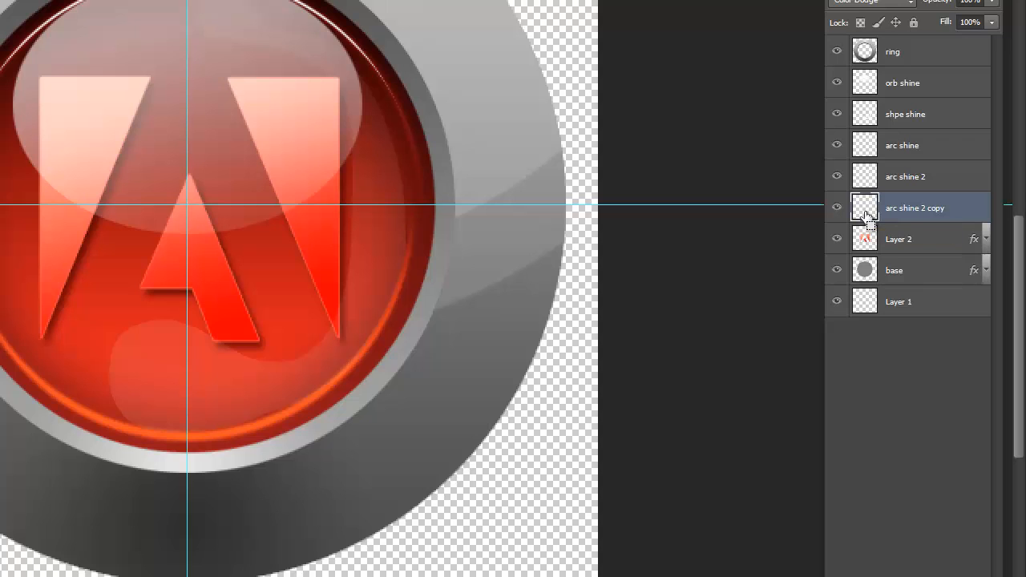
{"action": "left_click", "coordinate": [242, 323], "text": "alt"}
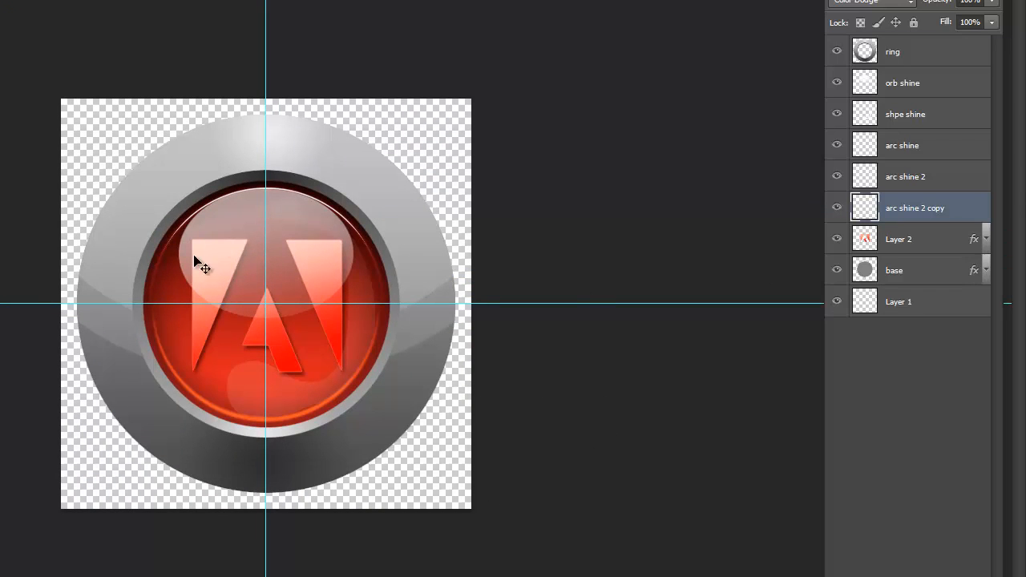
{"action": "left_click", "coordinate": [922, 241]}
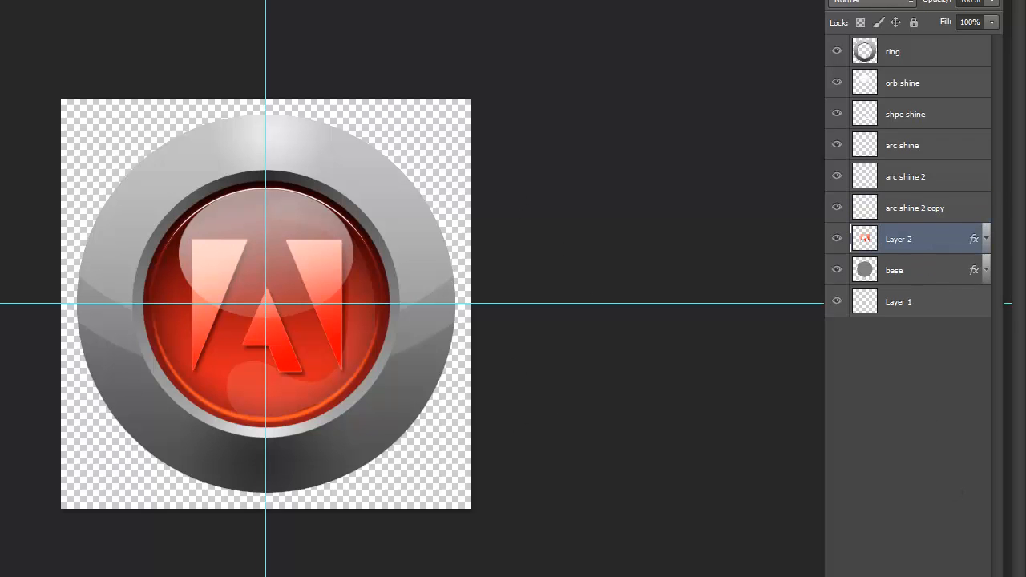
{"action": "left_click", "coordinate": [969, 552]}
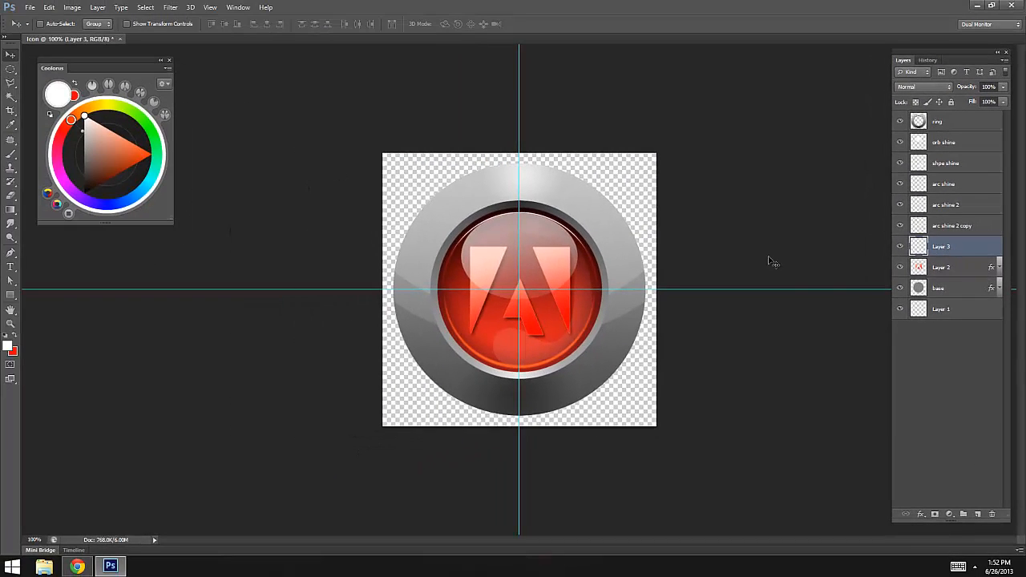
- Set up a radial foreground-to-transparent gradient with a golden-yellow foreground colour
{"action": "left_click", "coordinate": [11, 209]}
{"action": "left_click", "coordinate": [112, 24]}
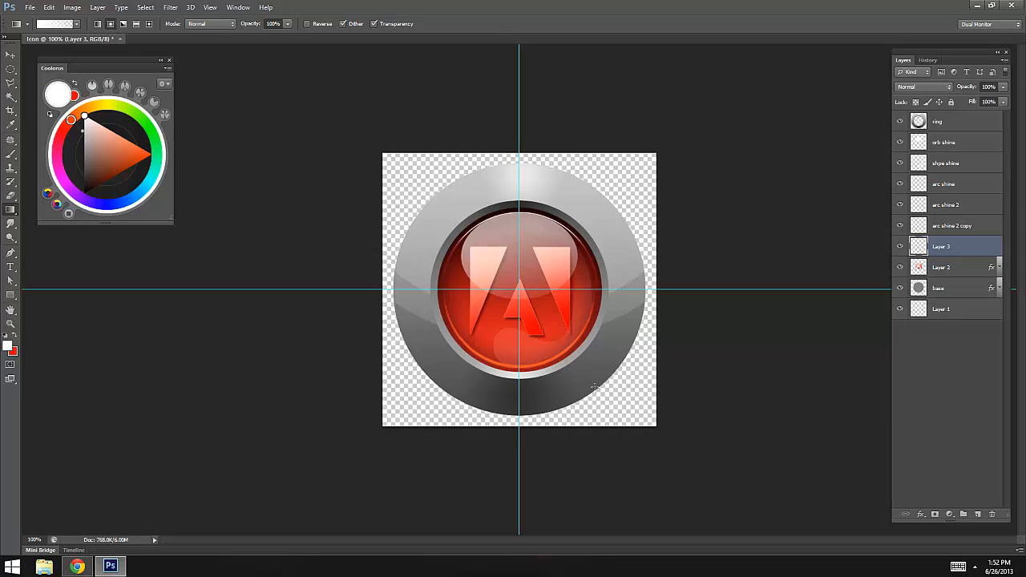
{"action": "left_click", "coordinate": [102, 104]}
{"action": "mouse_move", "coordinate": [113, 144]}
{"action": "left_mouse_down"}
{"action": "mouse_move", "coordinate": [131, 149]}
{"action": "mouse_move", "coordinate": [94, 107]}
{"action": "left_mouse_up"}
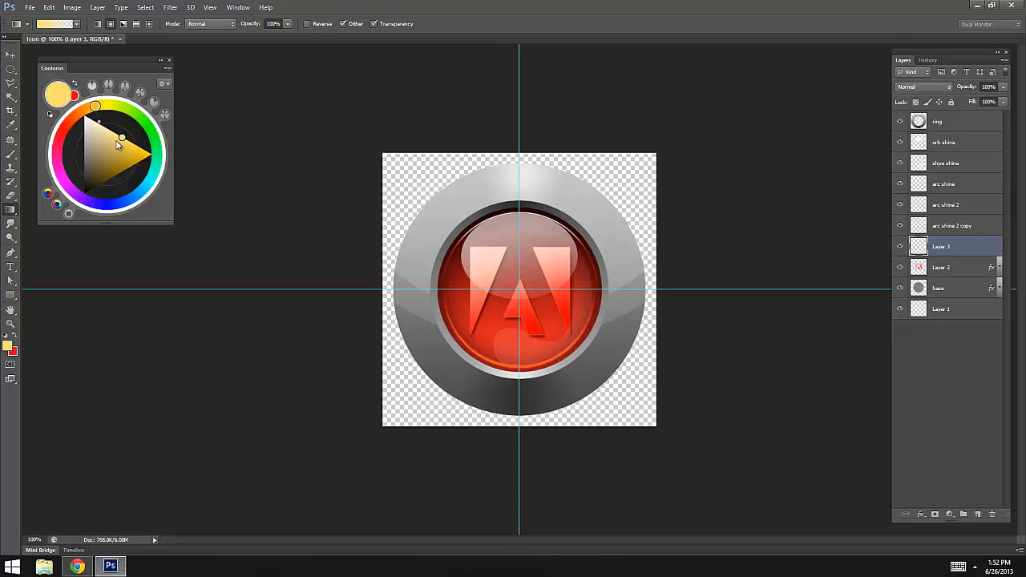
{"action": "left_click_drag", "start_coordinate": [133, 147], "coordinate": [138, 147]}
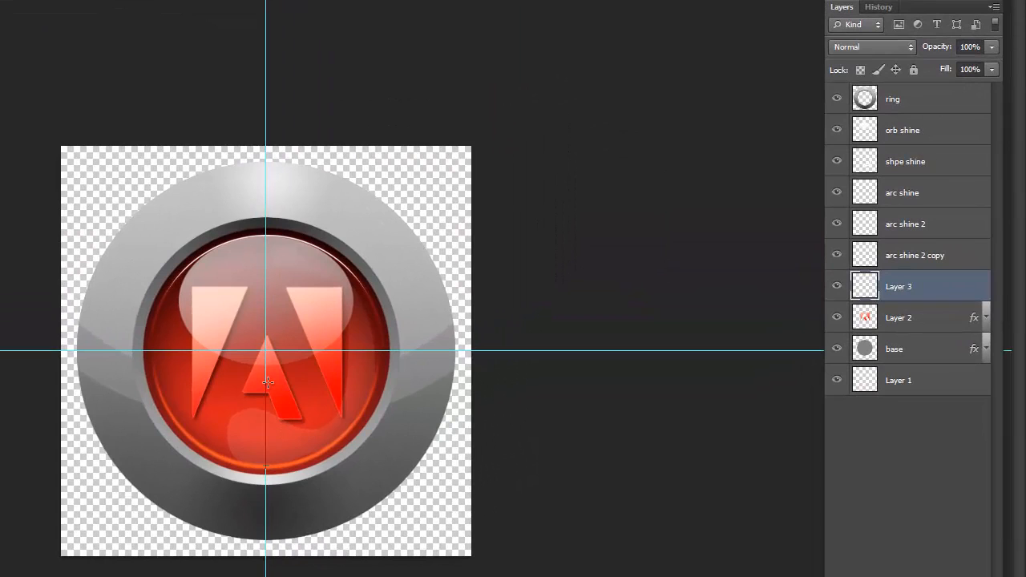
- Draw the golden-yellow radial glow on Layer 3 from the orb's lower rim to just below its centre, comparing it hidden and shown
{"action": "left_click_drag", "start_coordinate": [267, 383], "coordinate": [268, 382]}
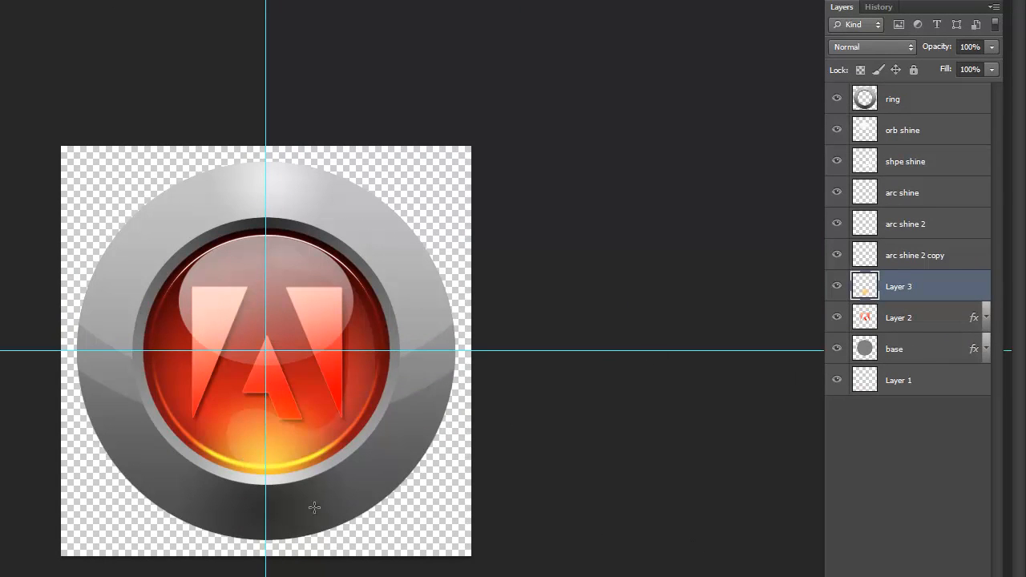
{"action": "left_click", "coordinate": [837, 286]}
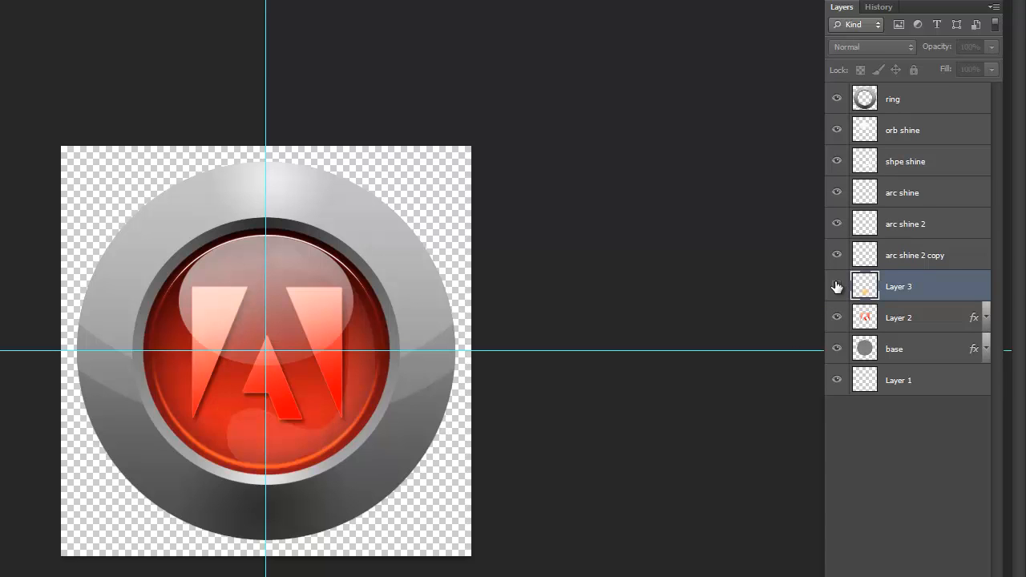
{"action": "left_click", "coordinate": [837, 286]}
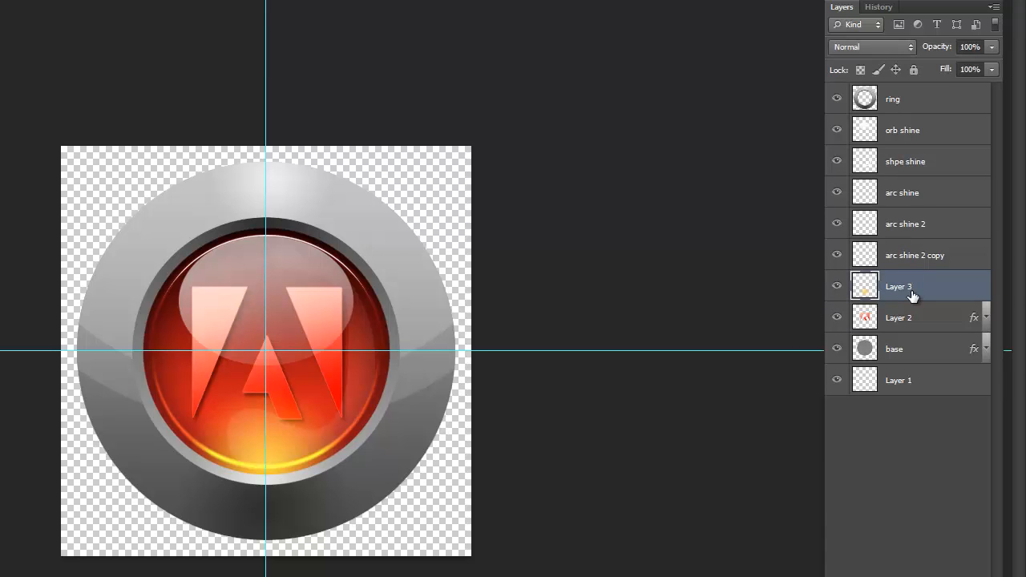
{"action": "key", "text": "ctrl+z"}
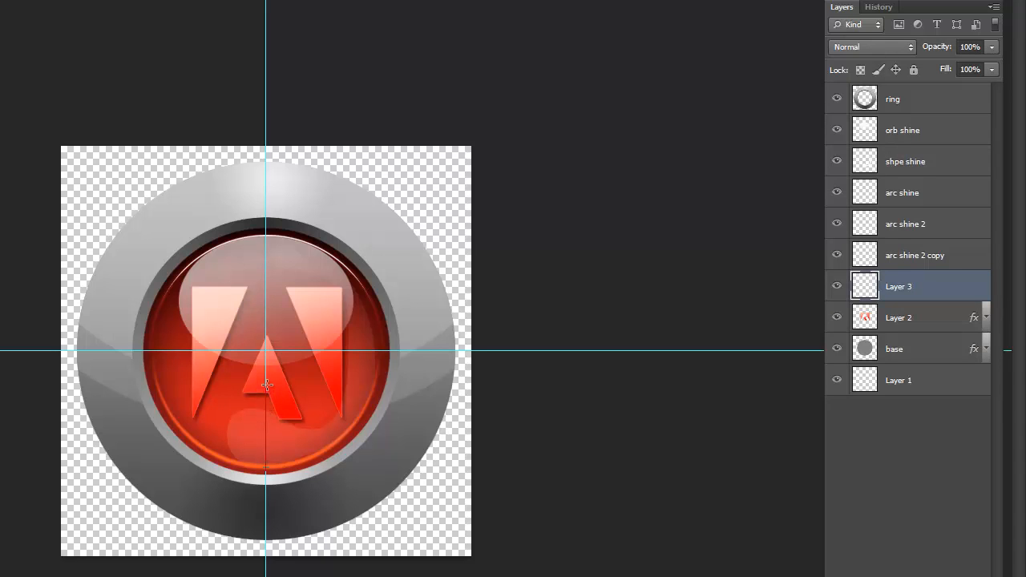
{"action": "key", "text": "ctrl+z"}
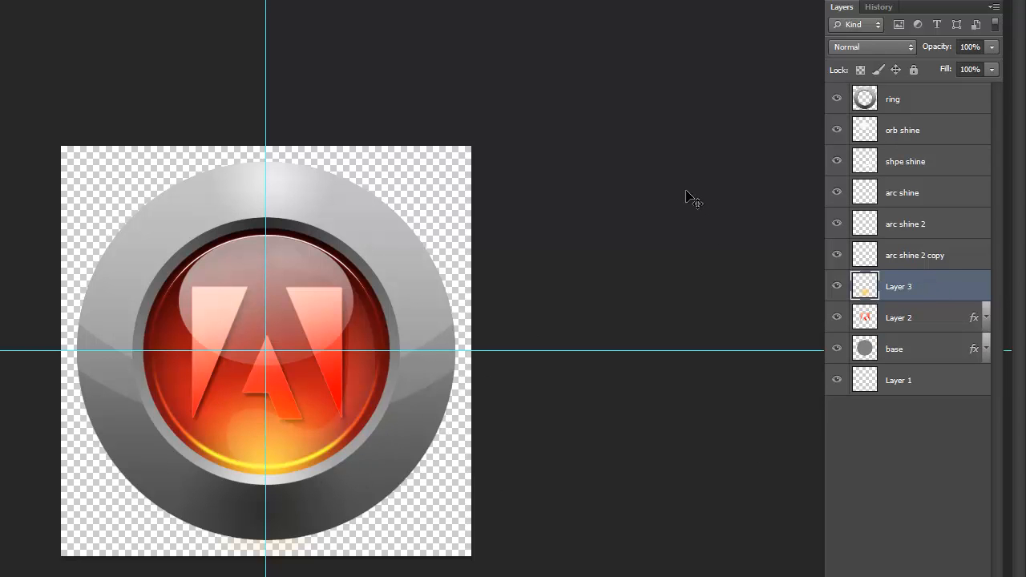
- Hide the guides and set Layer 3's blend mode to Color Dodge after trying Linear Dodge (Add)
{"action": "key", "text": "ctrl+;"}
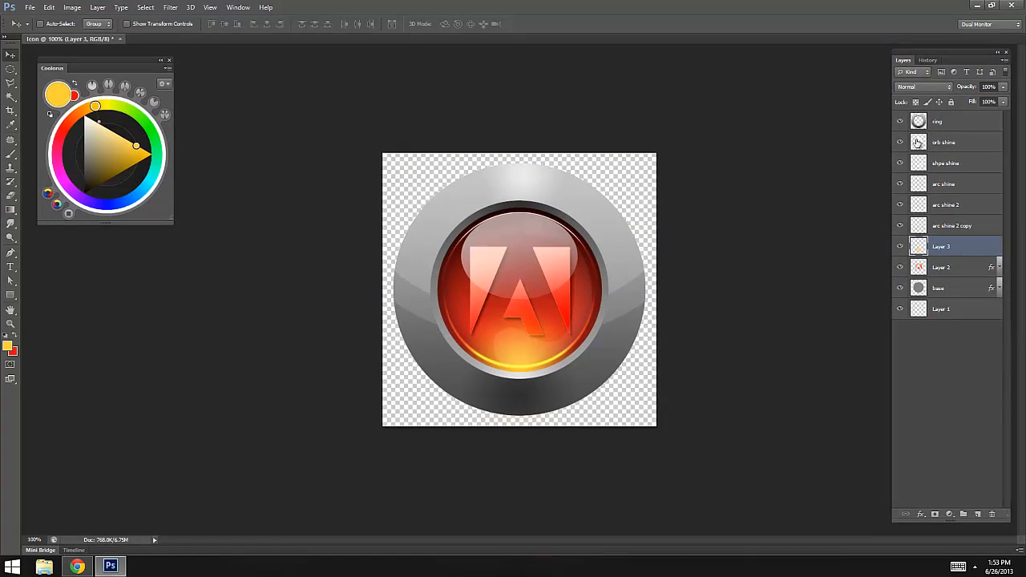
{"action": "left_click", "coordinate": [936, 86]}
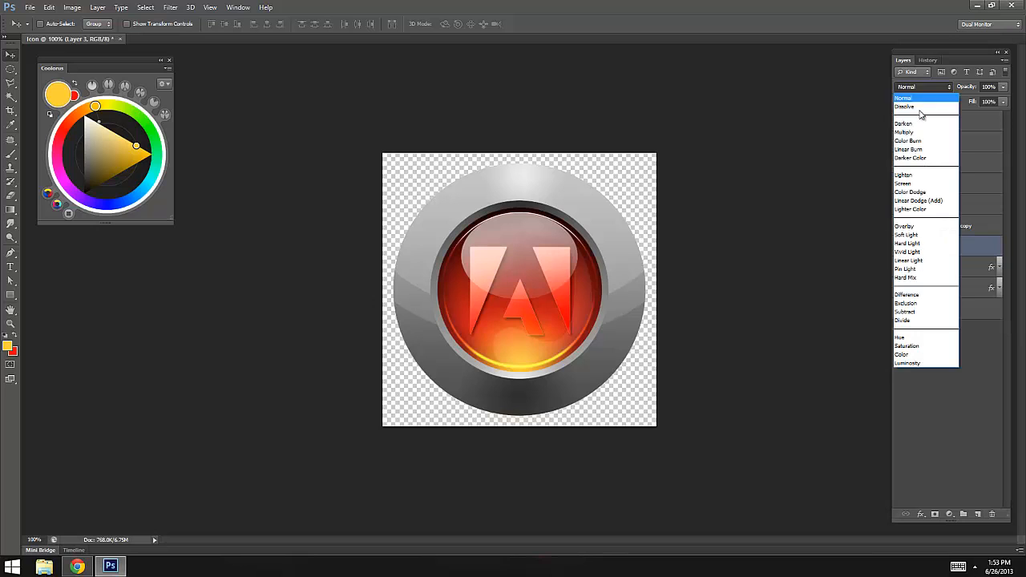
{"action": "left_click", "coordinate": [930, 202]}
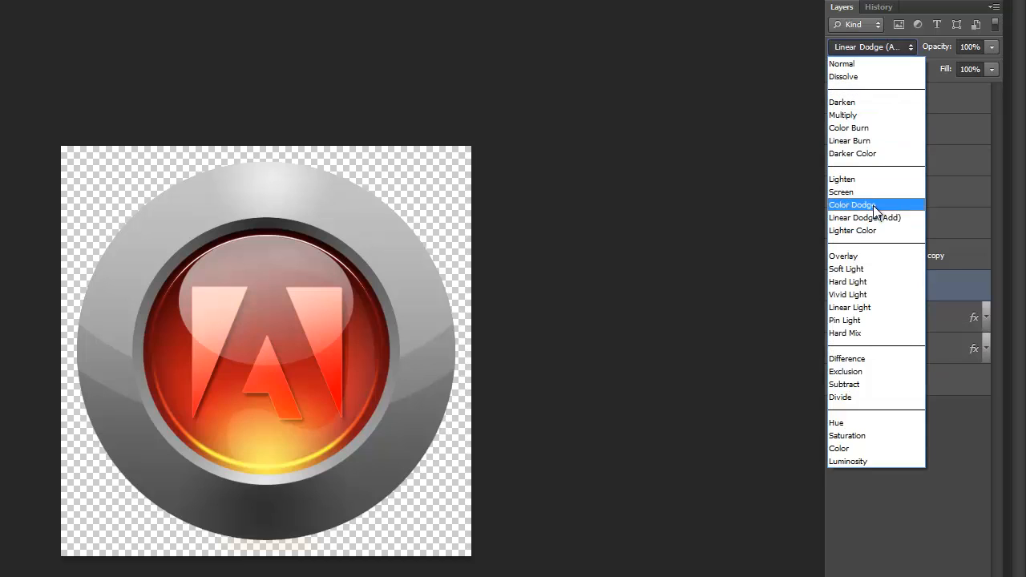
{"action": "left_click", "coordinate": [873, 205]}
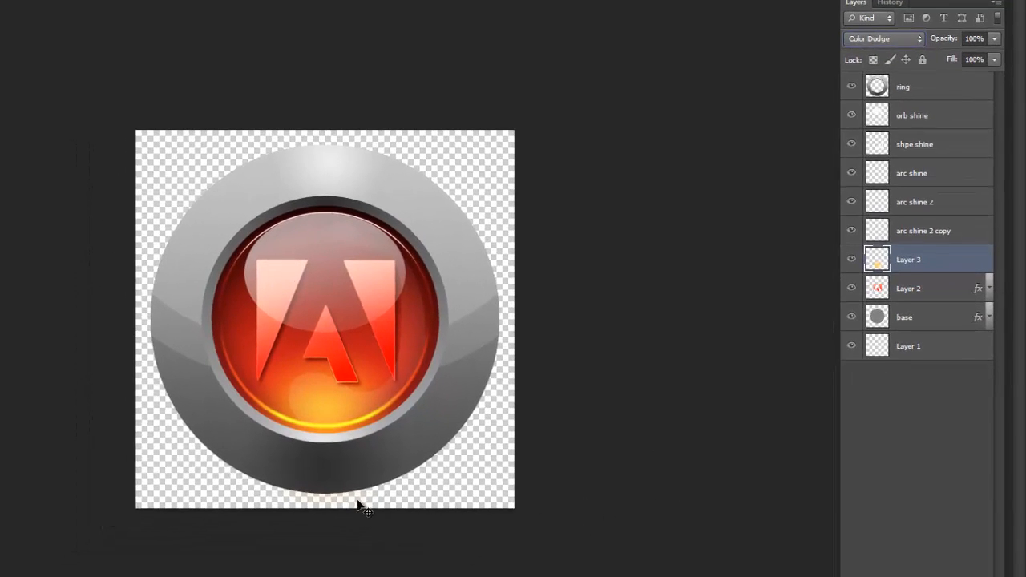
- Set the orb shine layer's opacity to 70% after trying 42%
{"action": "left_click", "coordinate": [380, 367]}
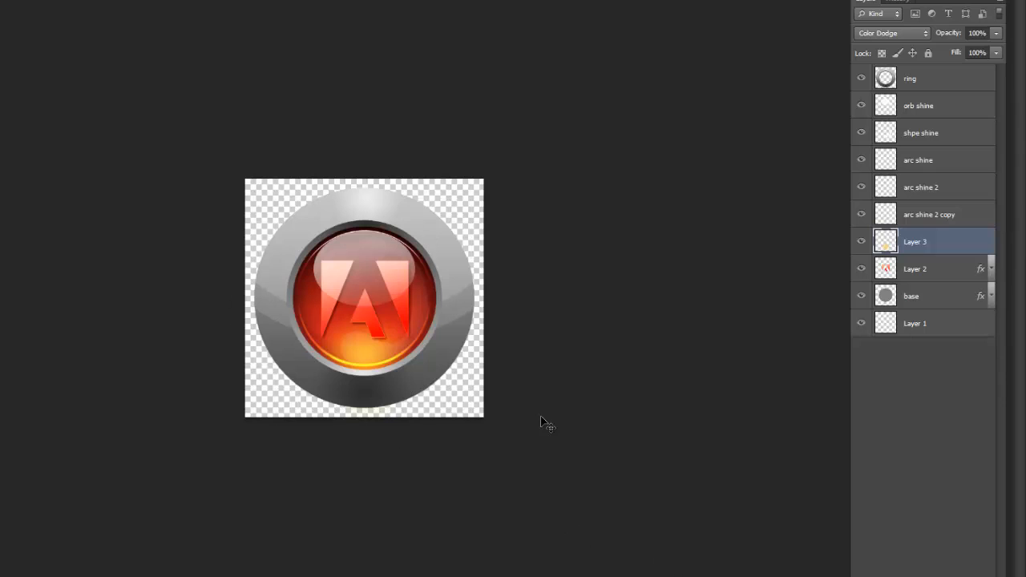
{"action": "key", "text": "ctrl+plus"}
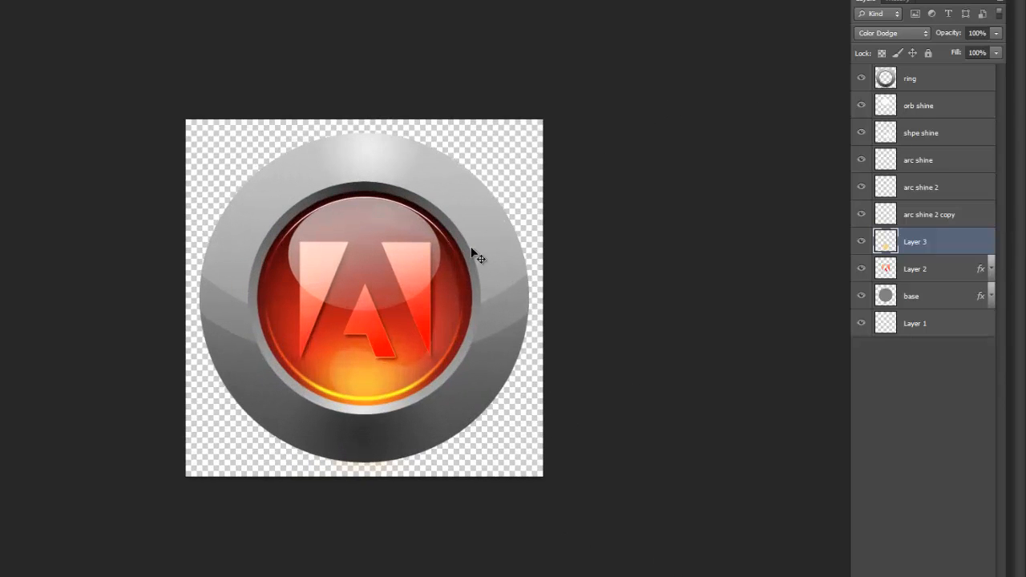
{"action": "left_click", "coordinate": [921, 113]}
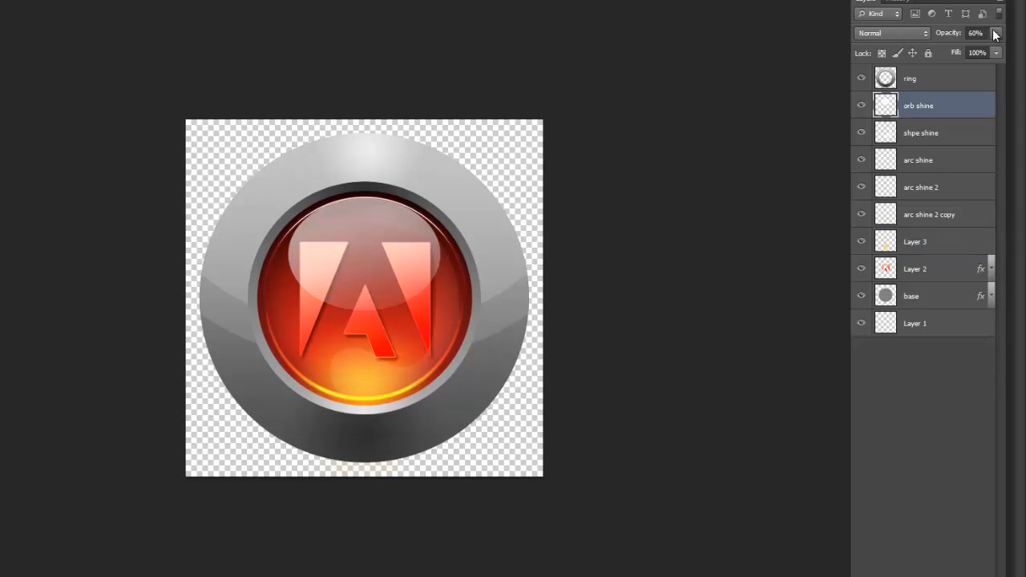
{"action": "left_click_drag", "start_coordinate": [996, 33], "coordinate": [959, 48]}
{"action": "left_click", "coordinate": [952, 112]}
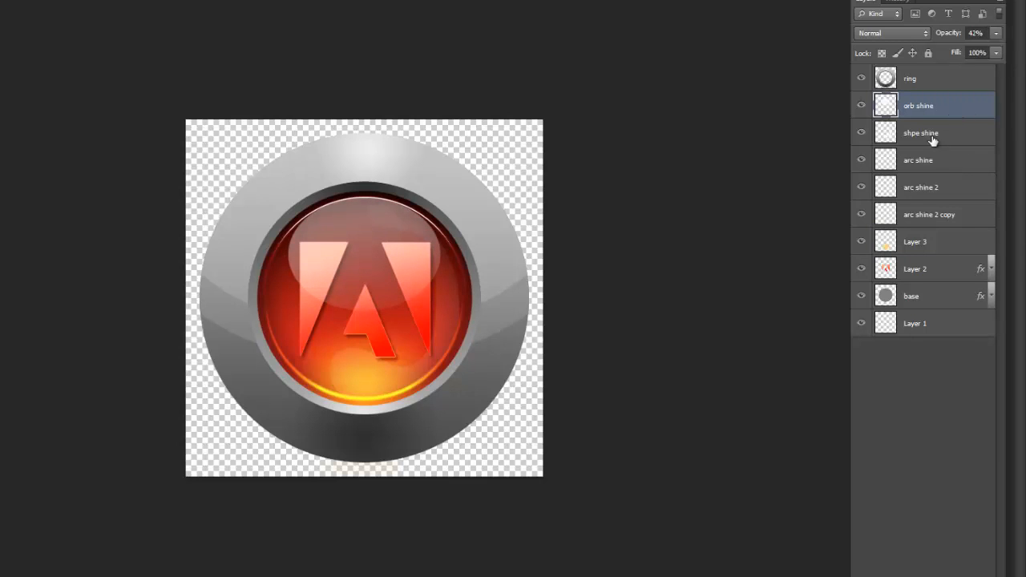
{"action": "left_click", "coordinate": [995, 33]}
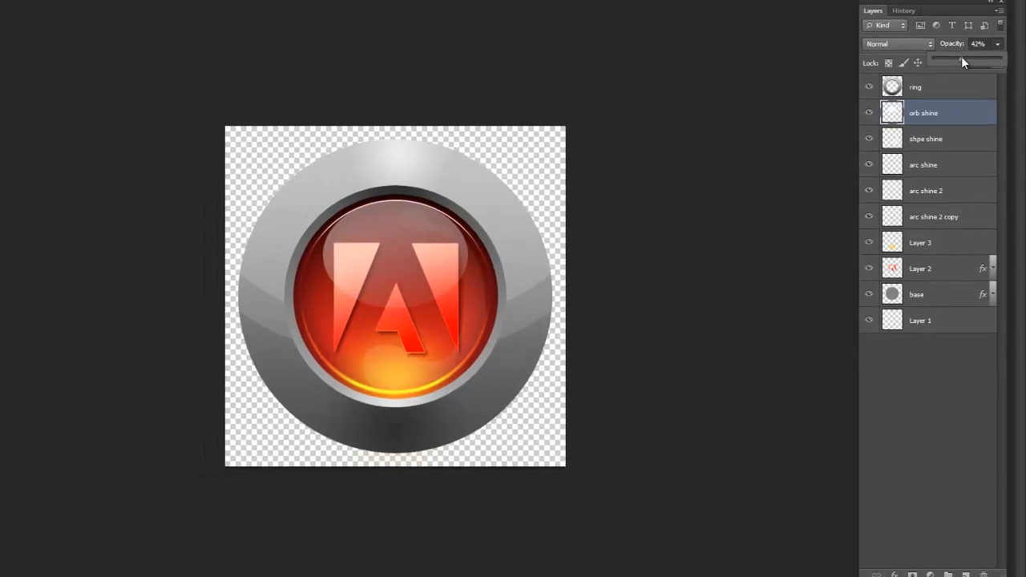
{"action": "left_click_drag", "start_coordinate": [963, 61], "coordinate": [983, 61]}
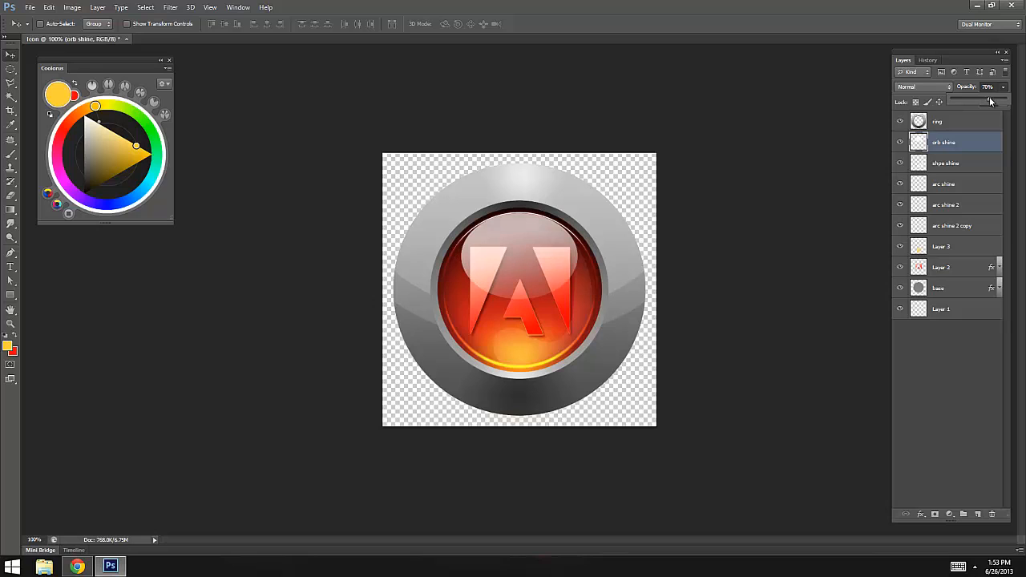
{"action": "left_click", "coordinate": [960, 142]}
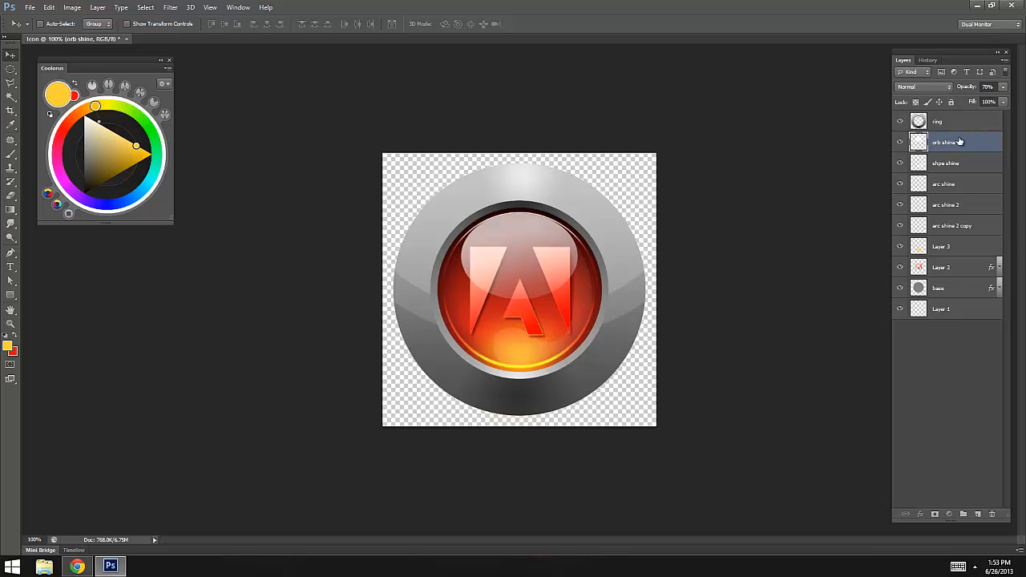
- Add a layer mask to orb shine and make white the foreground and black the background colour for the radial gradient
{"action": "left_click", "coordinate": [935, 514]}
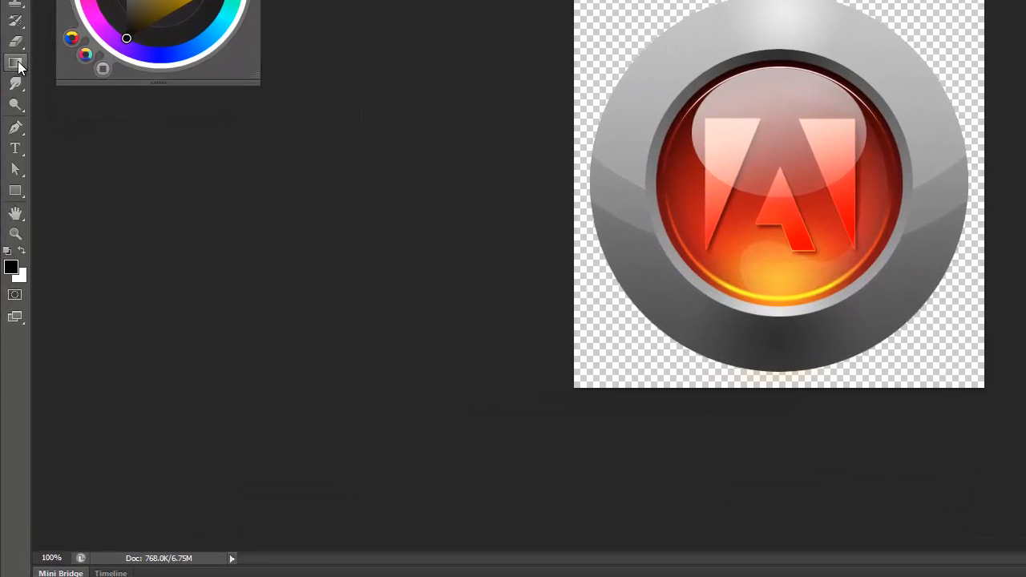
{"action": "left_click", "coordinate": [16, 63]}
{"action": "left_click_drag", "start_coordinate": [774, 89], "coordinate": [852, 245]}
{"action": "key", "text": "ctrl+z"}
{"action": "key", "text": "x"}
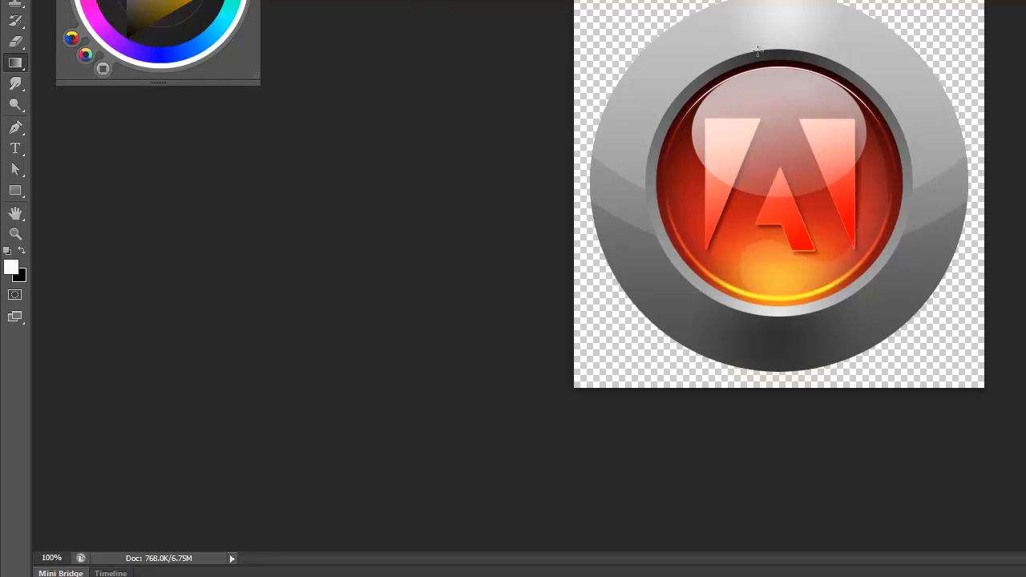
- Try fading the orb shine mask with the current gradient, and switch the gradient preset to Foreground to Background
{"action": "left_click_drag", "start_coordinate": [785, 100], "coordinate": [802, 186]}
{"action": "left_click_drag", "start_coordinate": [784, 78], "coordinate": [805, 182]}
{"action": "left_click", "coordinate": [55, 24]}
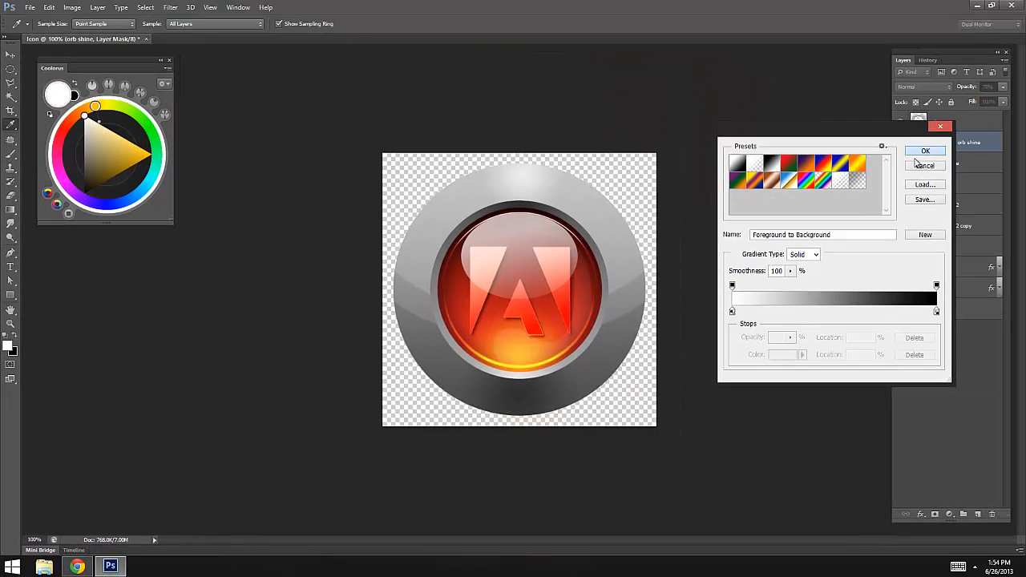
{"action": "left_click", "coordinate": [918, 164]}
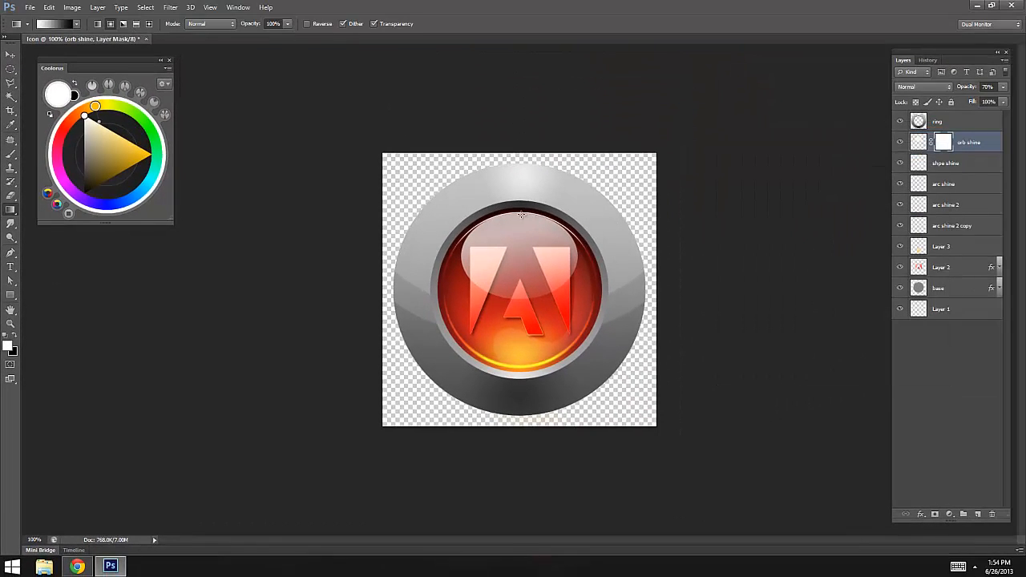
- Fade orb shine with a white-to-black radial gradient on its mask from the orb's upper rim downward, and reselect the layer's image content
{"action": "left_click_drag", "start_coordinate": [517, 215], "coordinate": [518, 288]}
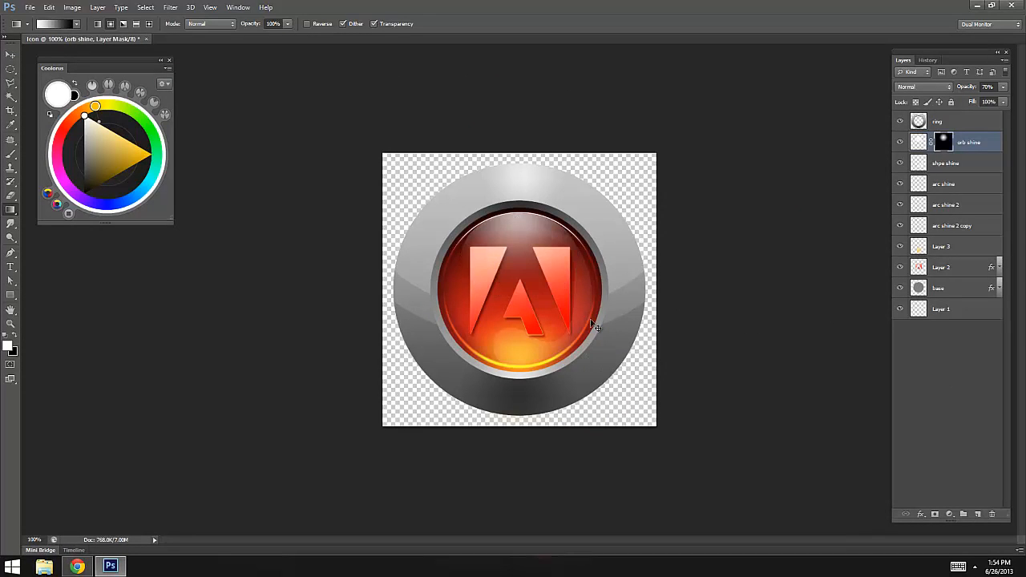
{"action": "key", "text": "ctrl+z"}
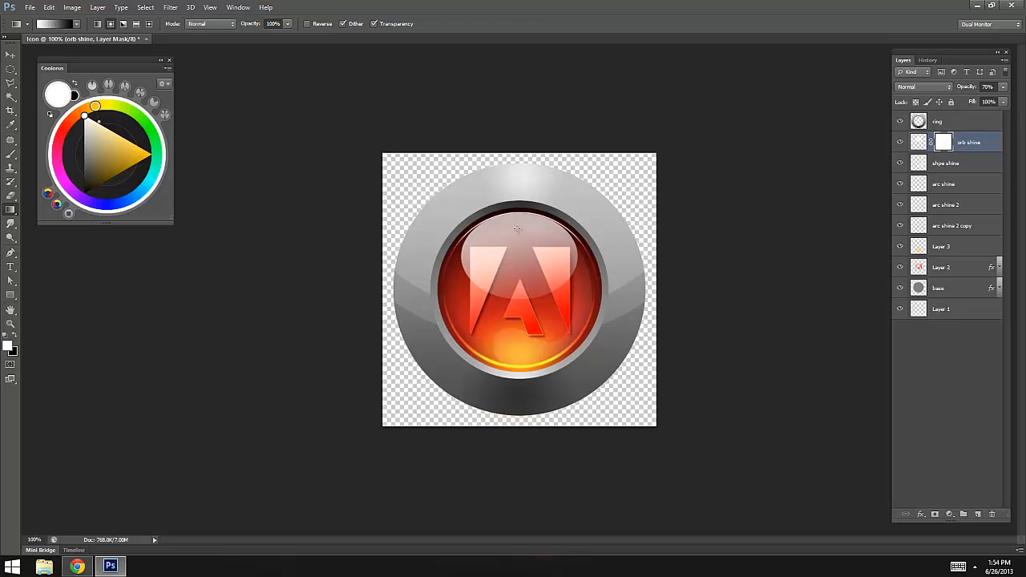
{"action": "left_click_drag", "start_coordinate": [518, 276], "coordinate": [518, 309]}
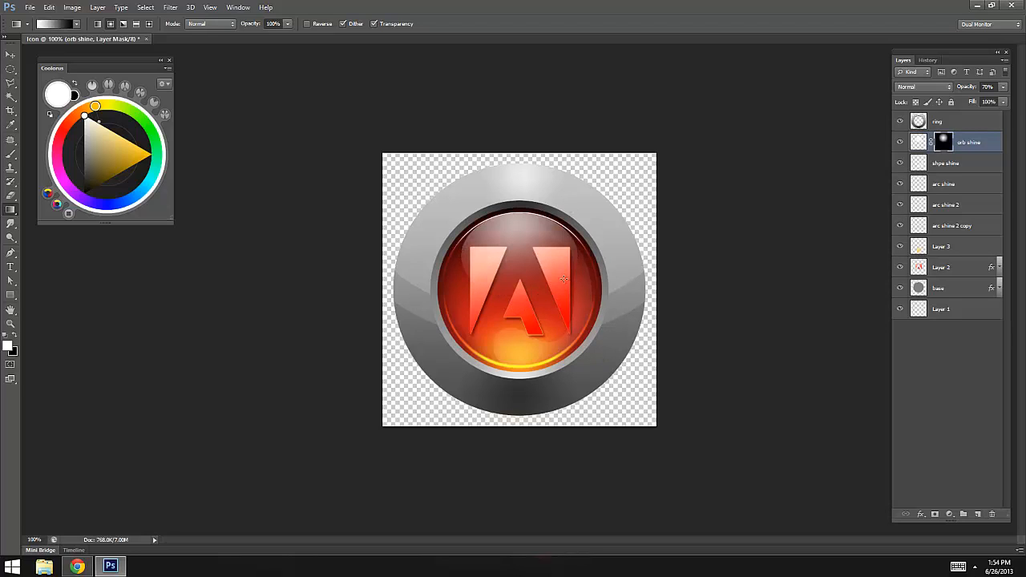
{"action": "left_click", "coordinate": [10, 55]}
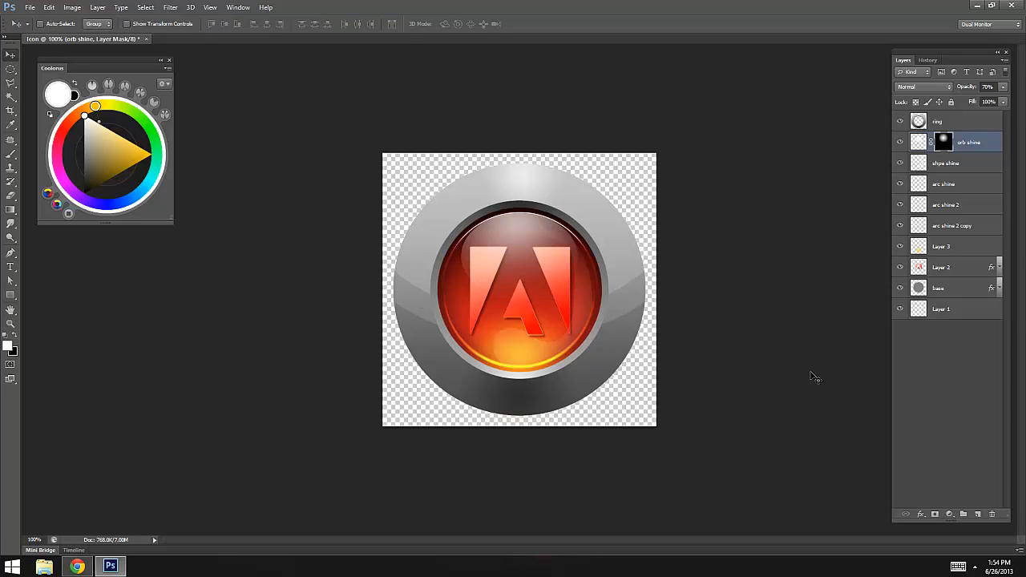
{"action": "left_click", "coordinate": [990, 138]}
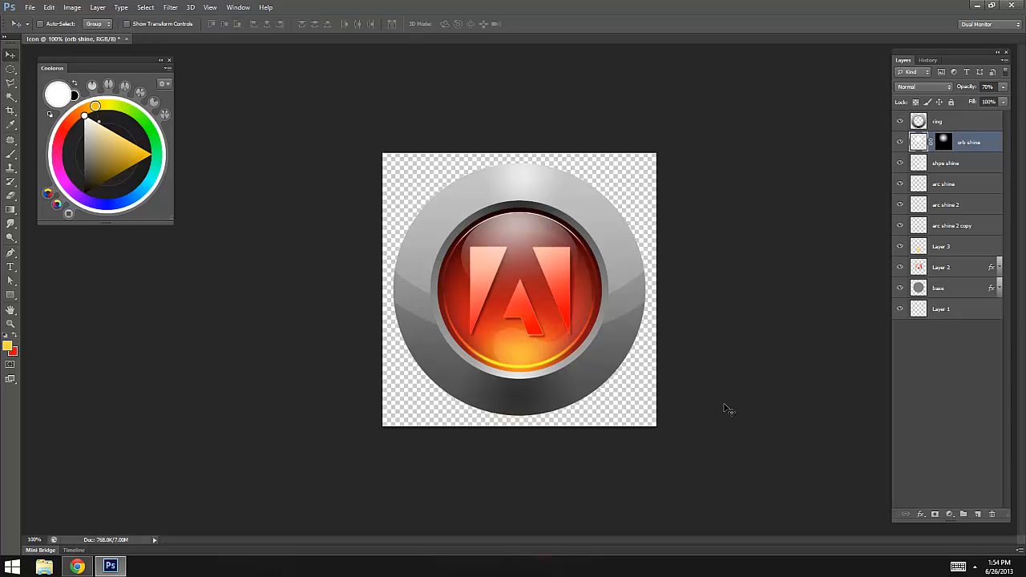
- Set the shpe shine layer's opacity to 18%
{"action": "left_click", "coordinate": [971, 165]}
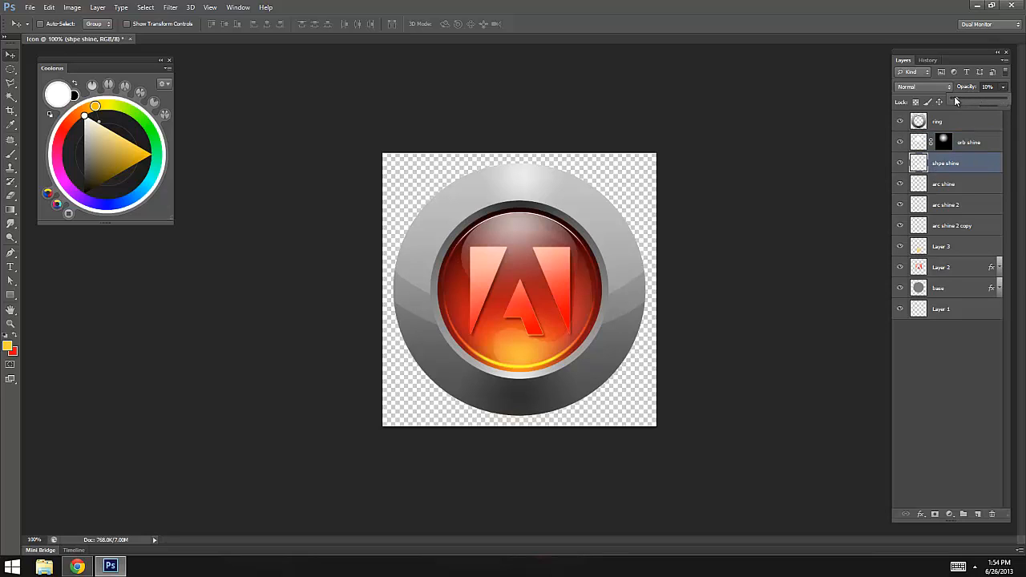
{"action": "left_click_drag", "start_coordinate": [964, 101], "coordinate": [962, 101]}
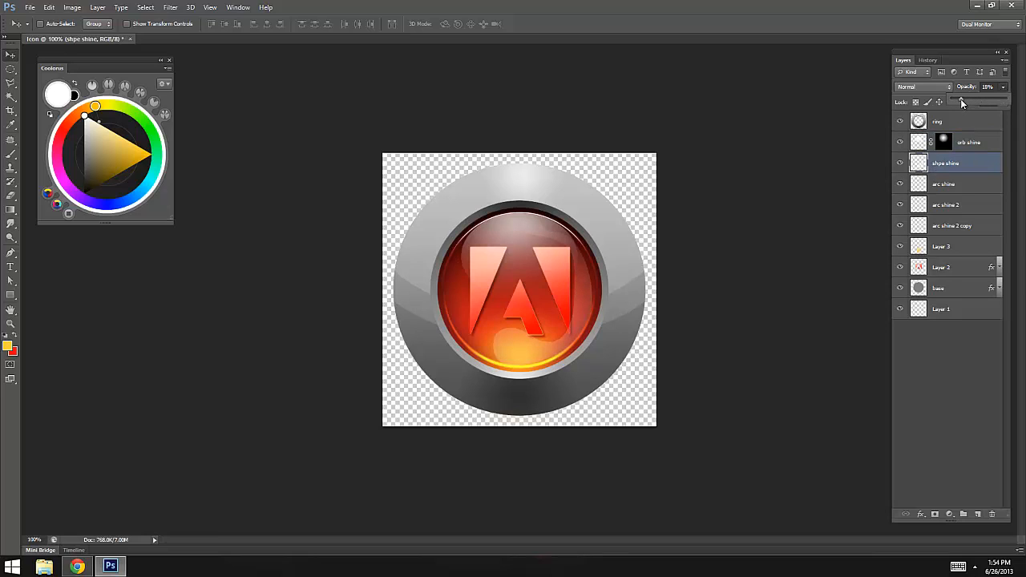
{"action": "left_click", "coordinate": [1002, 86]}
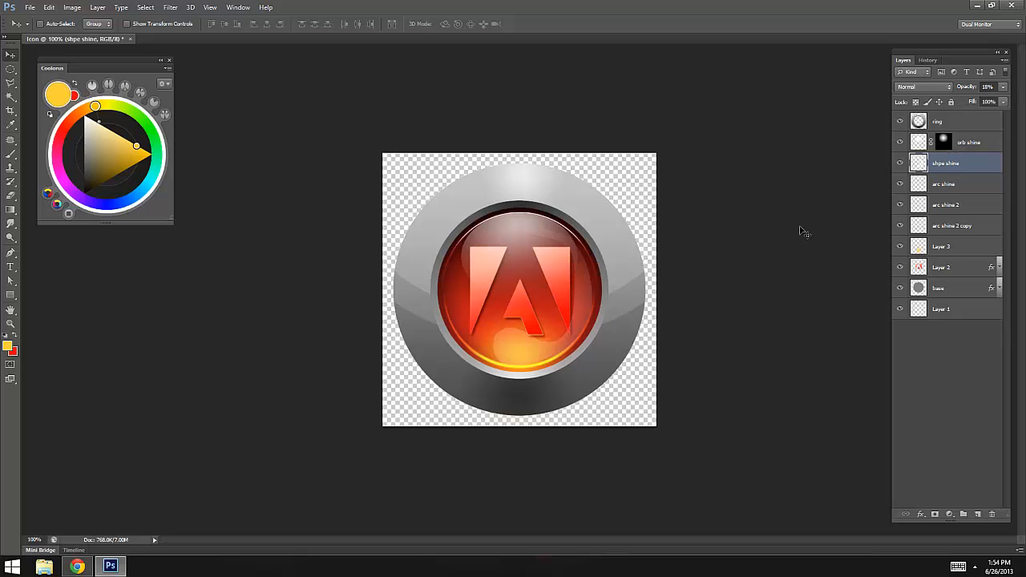
- Add a layer mask to shpe shine and fade out its shape over the yellow glow with a black Foreground to Transparent gradient
{"action": "left_click", "coordinate": [935, 514]}
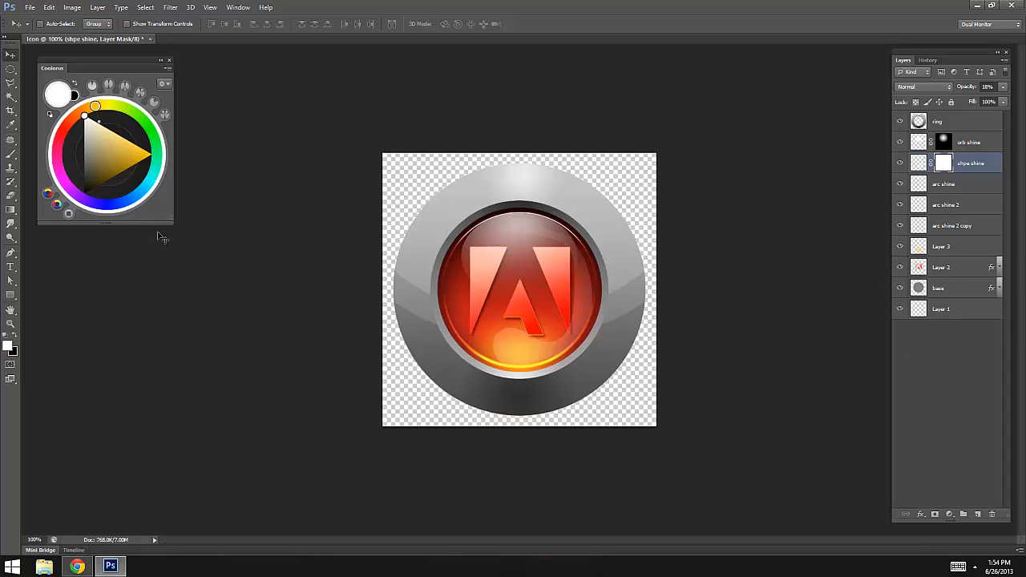
{"action": "key", "text": "g"}
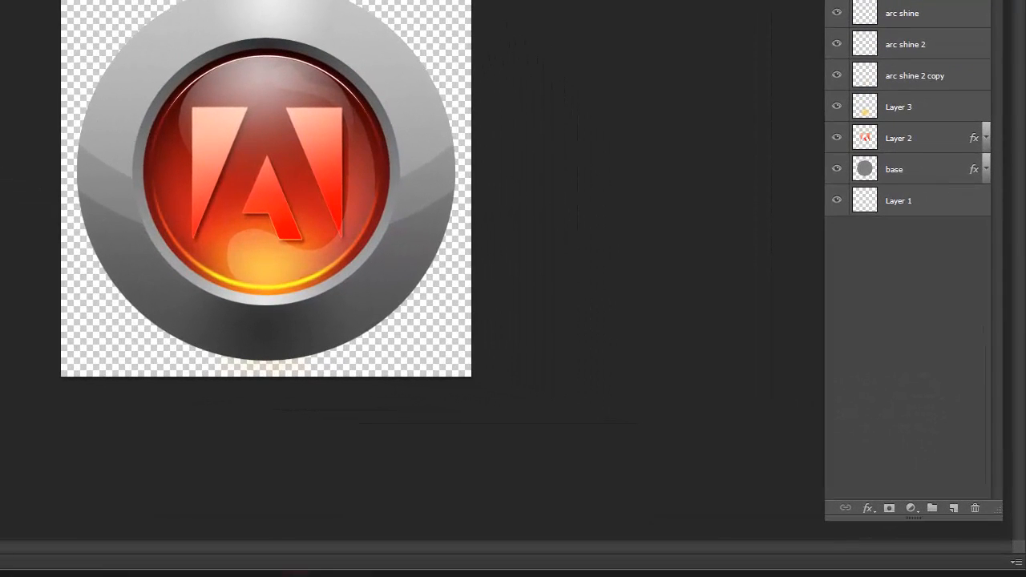
{"action": "left_click", "coordinate": [0, 0]}
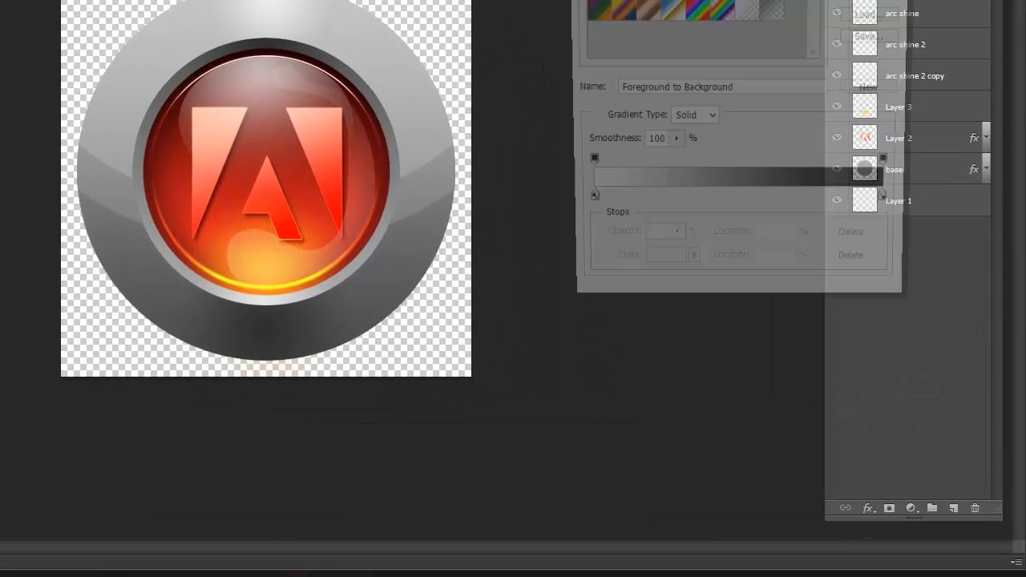
{"action": "left_click", "coordinate": [618, 0]}
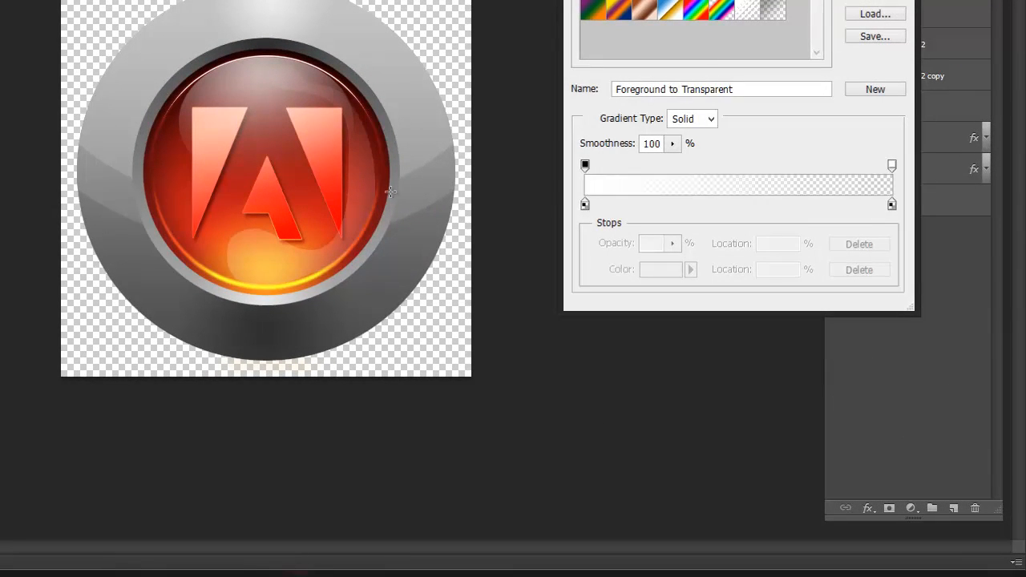
{"action": "key", "text": "Return"}
{"action": "left_click_drag", "start_coordinate": [242, 229], "coordinate": [266, 255]}
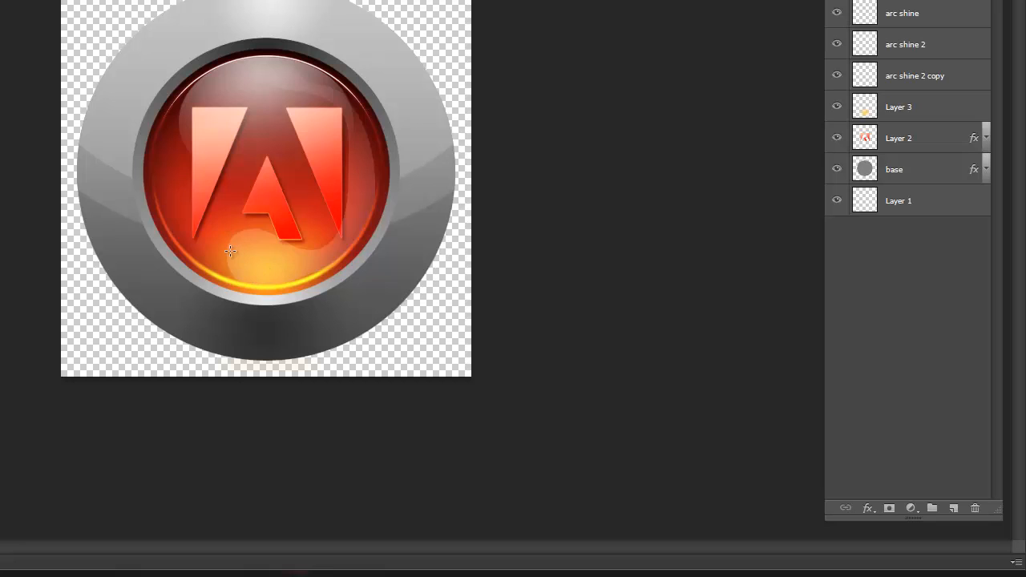
{"action": "left_click_drag", "start_coordinate": [230, 247], "coordinate": [263, 247]}
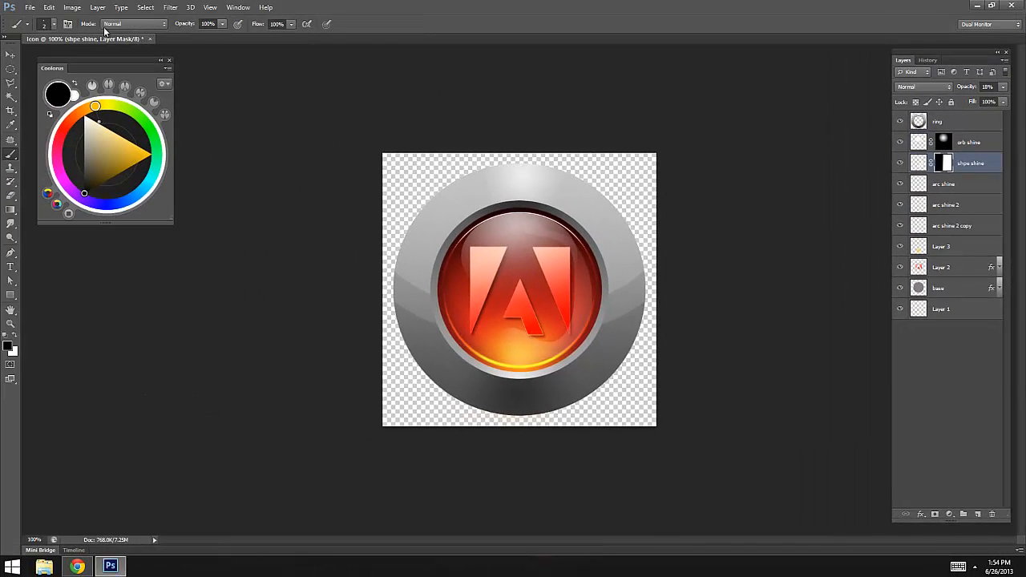
- Paint black on the shpe shine mask near the logo's lower leg with a soft round 40 px brush at 0% hardness
{"action": "left_click", "coordinate": [54, 26]}
{"action": "left_click", "coordinate": [21, 107]}
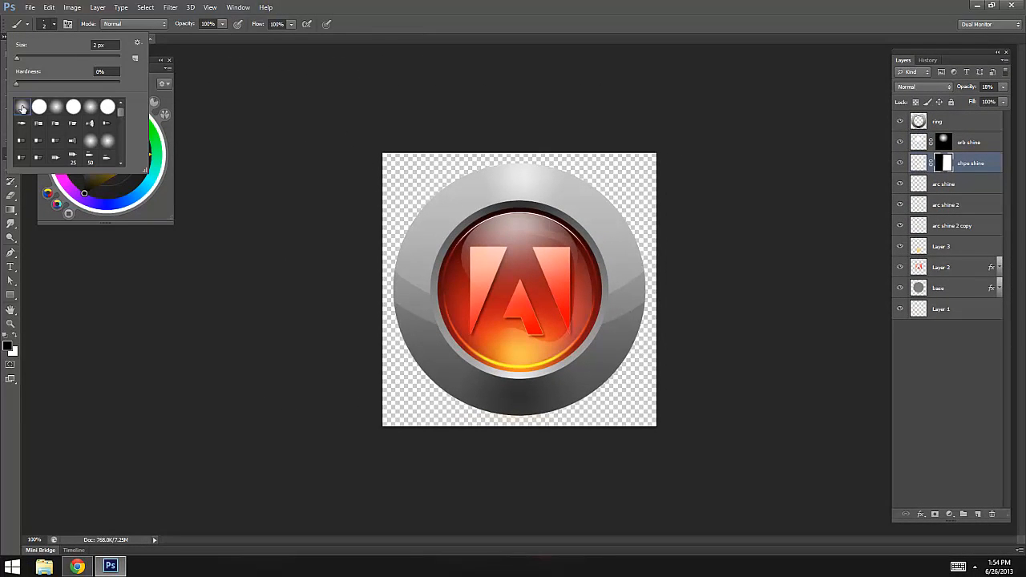
{"action": "left_click", "coordinate": [298, 238]}
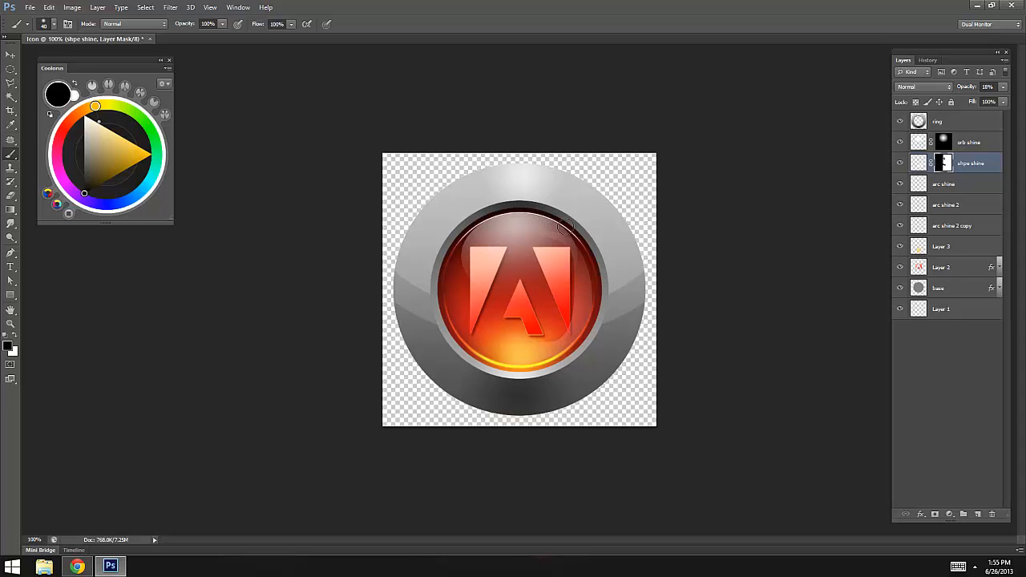
{"action": "left_click", "coordinate": [11, 53]}
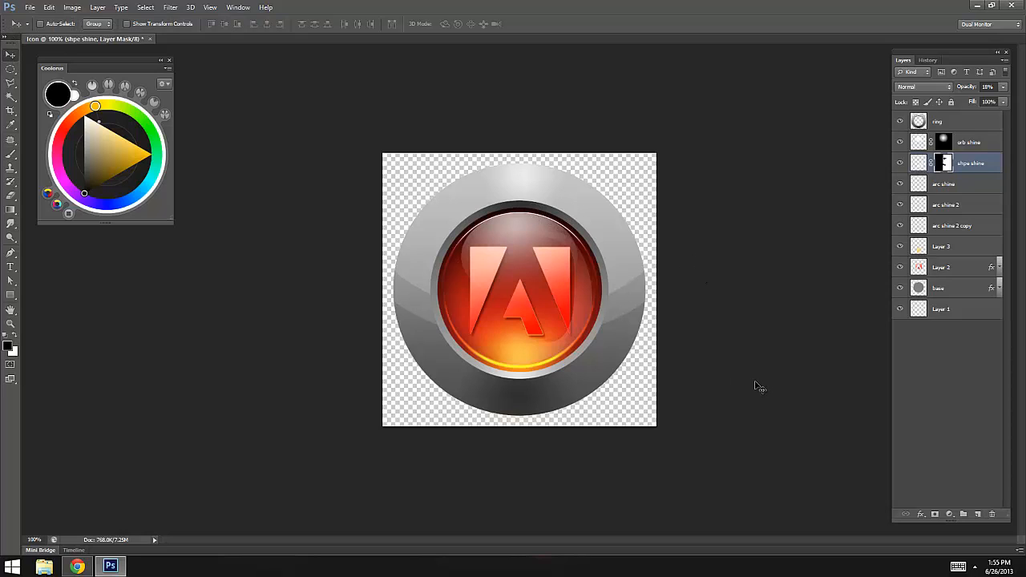
{"action": "left_click", "coordinate": [562, 327], "text": "alt"}
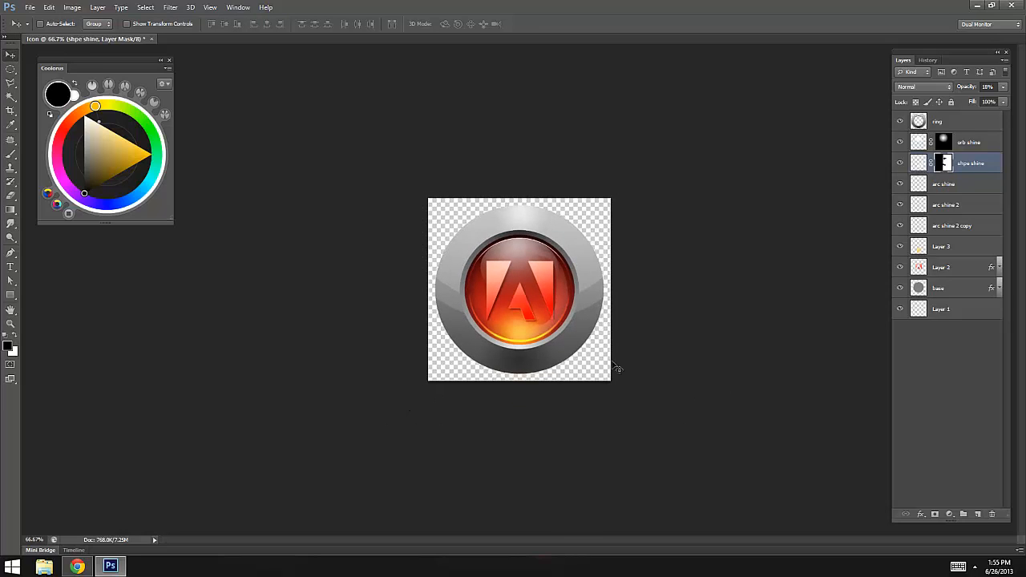
- Add a Gradient Overlay effect to Layer 2, the Adobe logo layer
{"action": "left_click", "coordinate": [939, 122]}
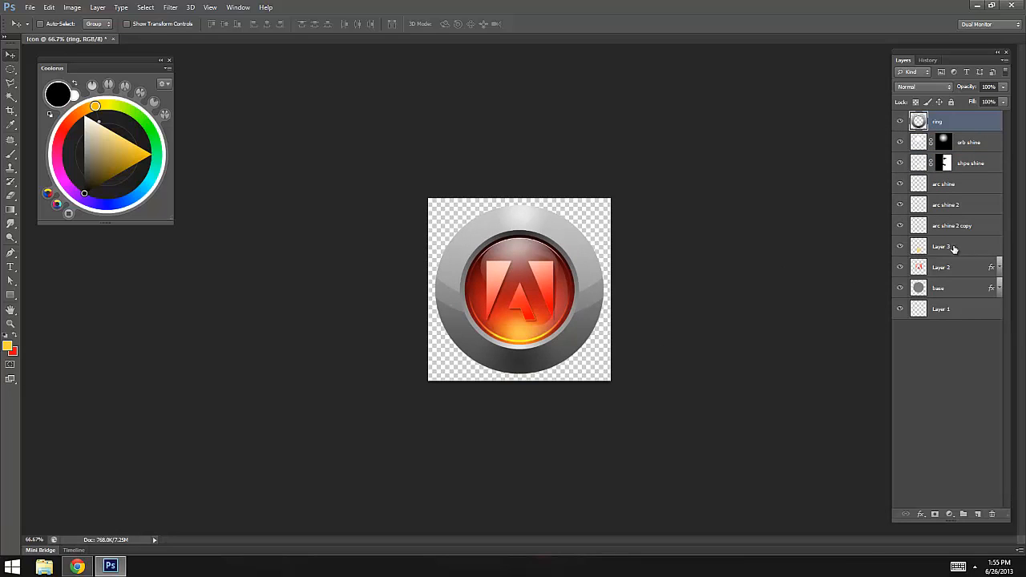
{"action": "left_click", "coordinate": [944, 269]}
{"action": "left_click", "coordinate": [900, 270]}
{"action": "left_click", "coordinate": [900, 270]}
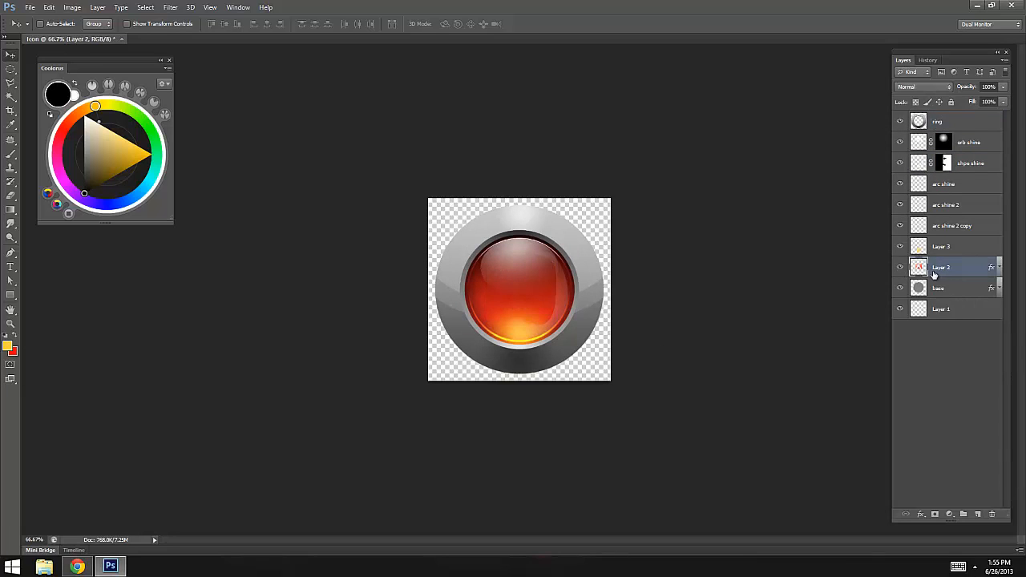
{"action": "key", "text": "ctrl+plus"}
{"action": "key", "text": "ctrl+plus"}
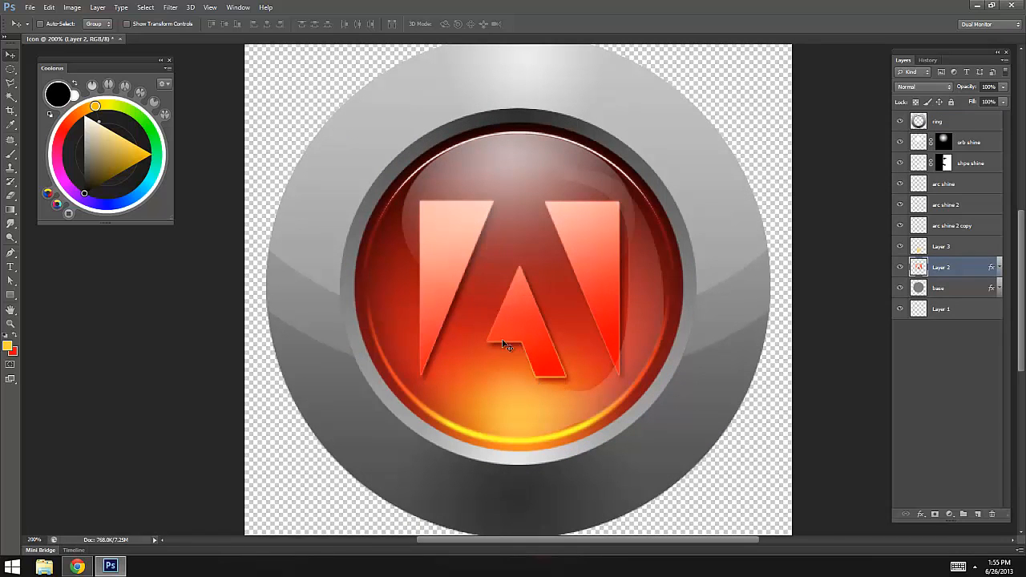
{"action": "left_click", "coordinate": [999, 269]}
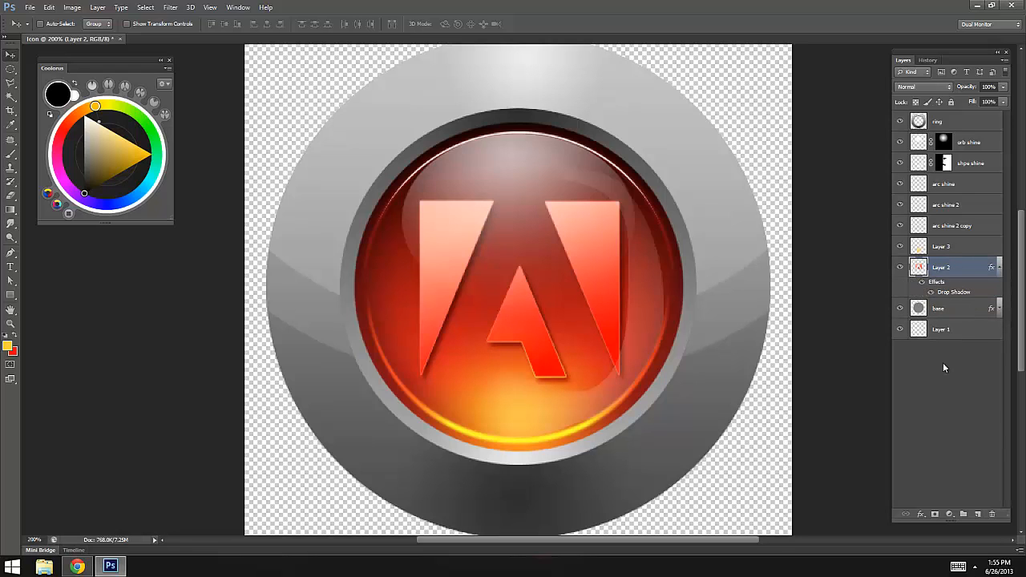
{"action": "left_click", "coordinate": [919, 514]}
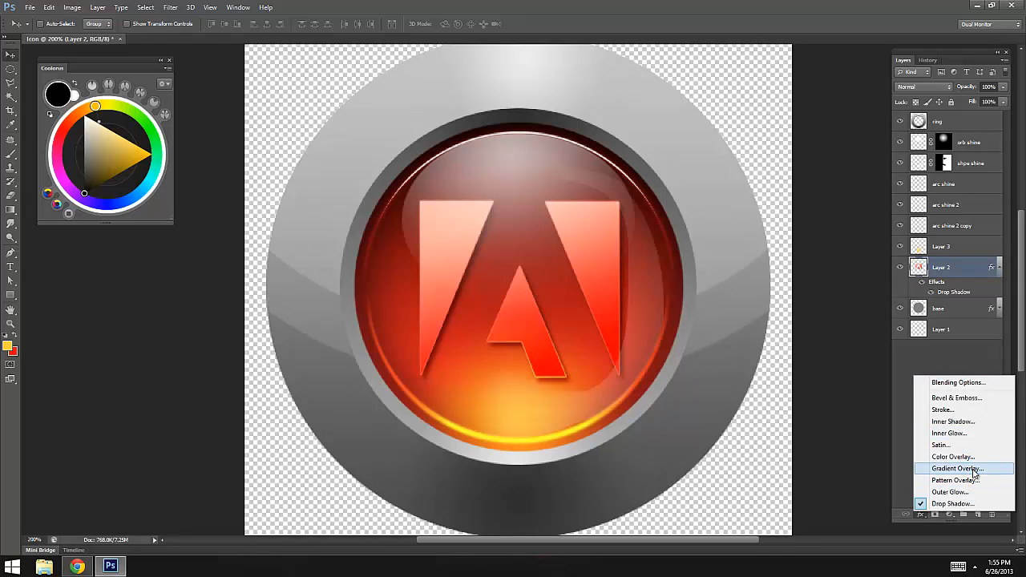
{"action": "left_click", "coordinate": [975, 470]}
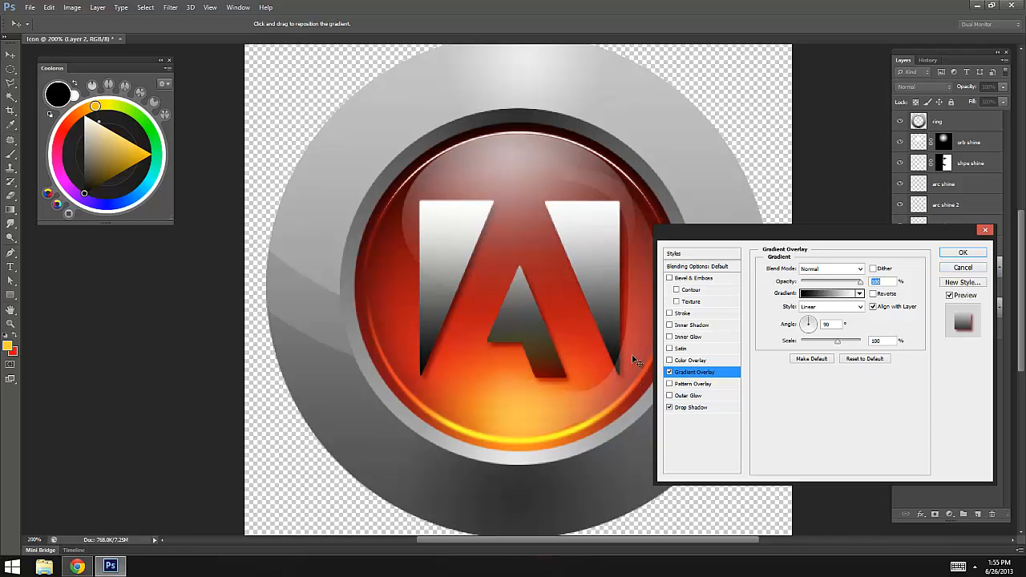
- Set the starting colour stop of the logo's overlay gradient to pure red, ff0000
{"action": "left_click", "coordinate": [820, 299]}
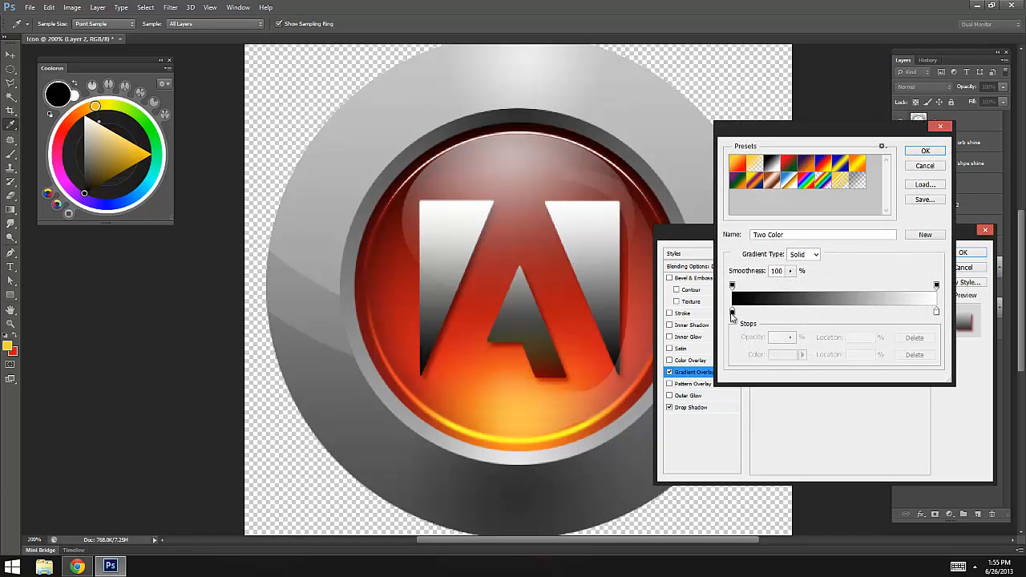
{"action": "left_click", "coordinate": [732, 313]}
{"action": "left_click", "coordinate": [785, 354]}
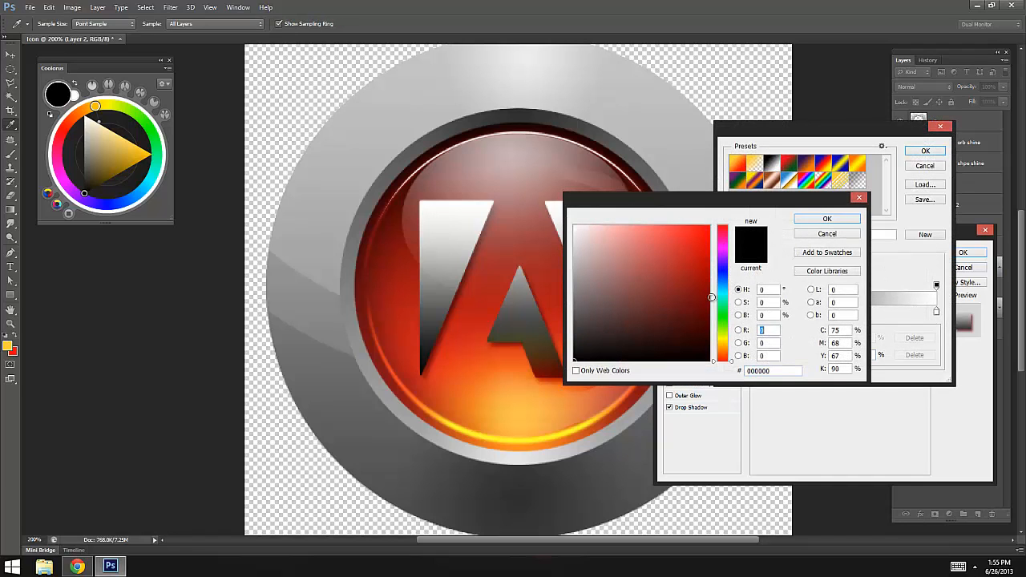
{"action": "type", "text": "255"}
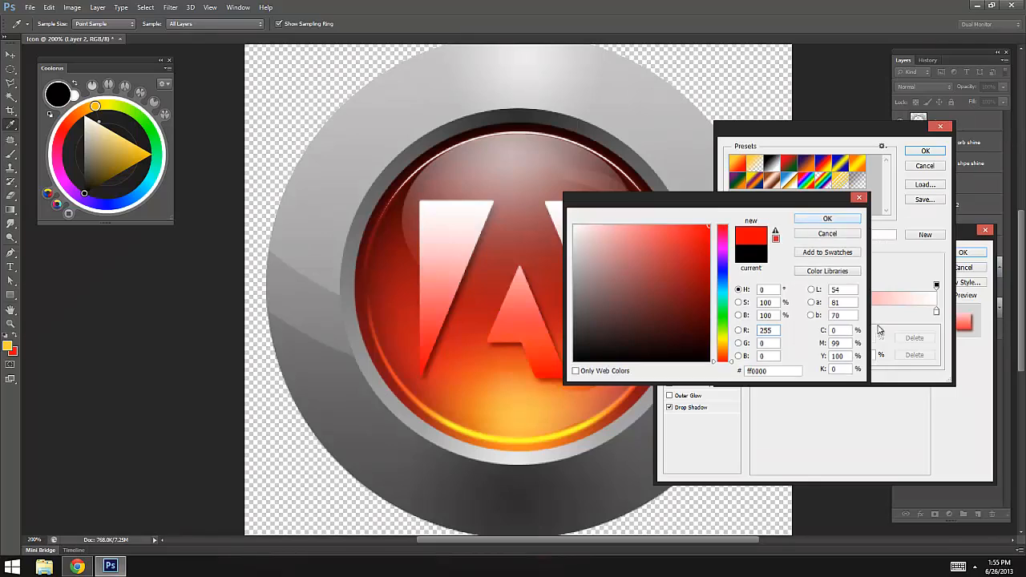
{"action": "key", "text": "Return"}
- Set the overlay gradient's end colour stop at 100% to light orange ffcb98 and accept the custom gradient
{"action": "left_click", "coordinate": [936, 312]}
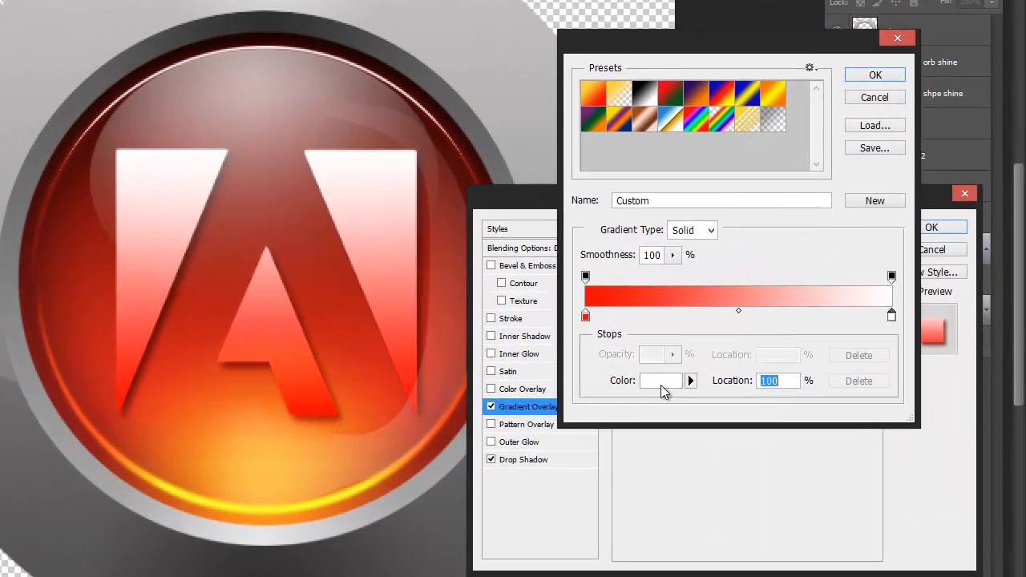
{"action": "left_click", "coordinate": [785, 355]}
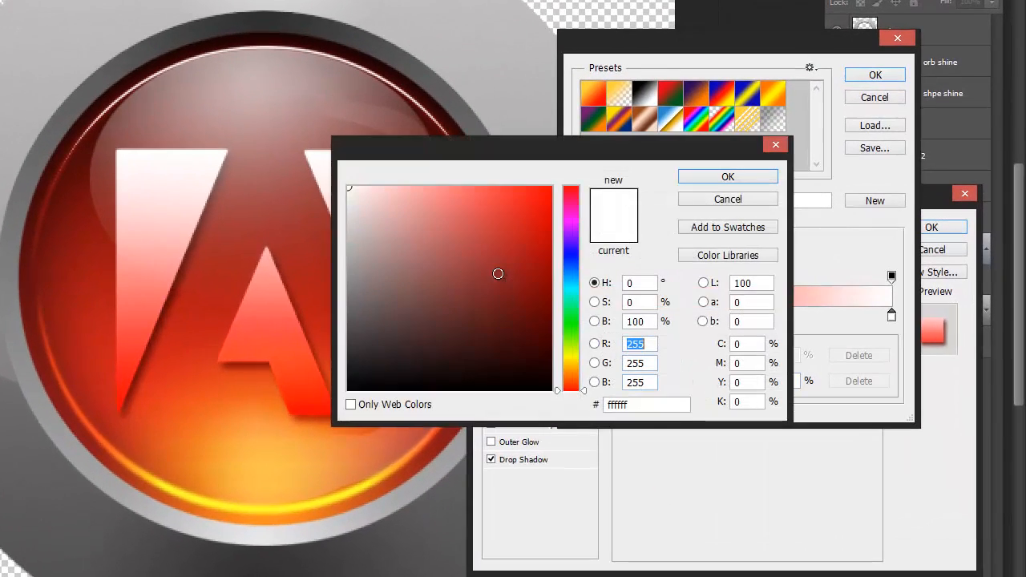
{"action": "left_click", "coordinate": [571, 375]}
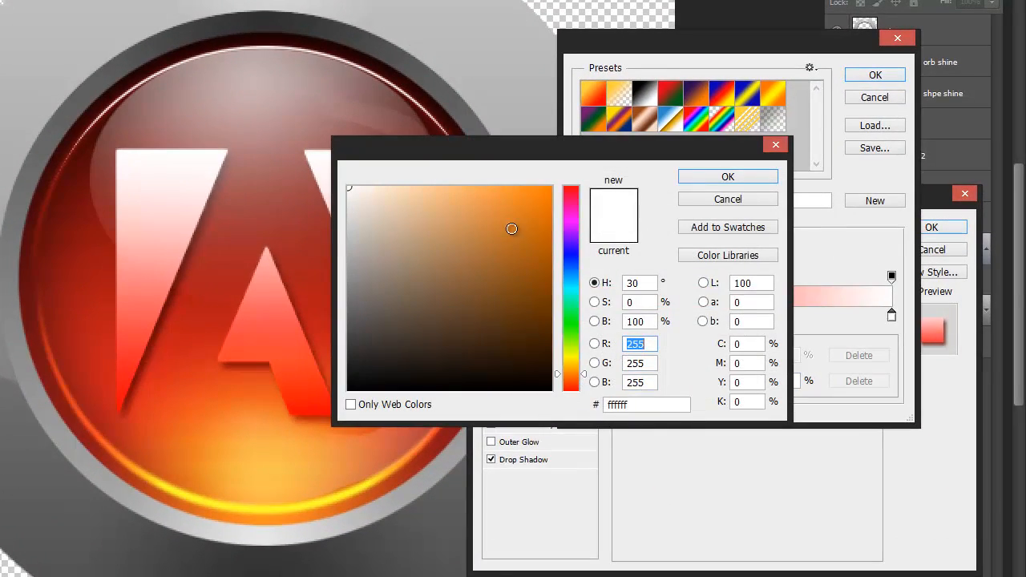
{"action": "mouse_move", "coordinate": [512, 228]}
{"action": "left_mouse_down"}
{"action": "mouse_move", "coordinate": [484, 163]}
{"action": "mouse_move", "coordinate": [409, 145]}
{"action": "mouse_move", "coordinate": [428, 187]}
{"action": "left_mouse_up"}
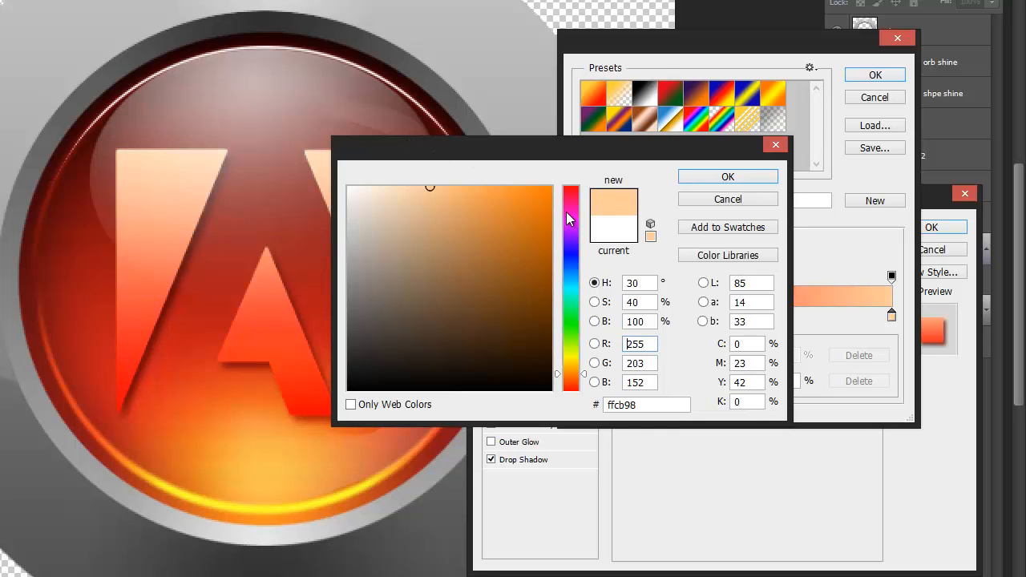
{"action": "left_click", "coordinate": [763, 176]}
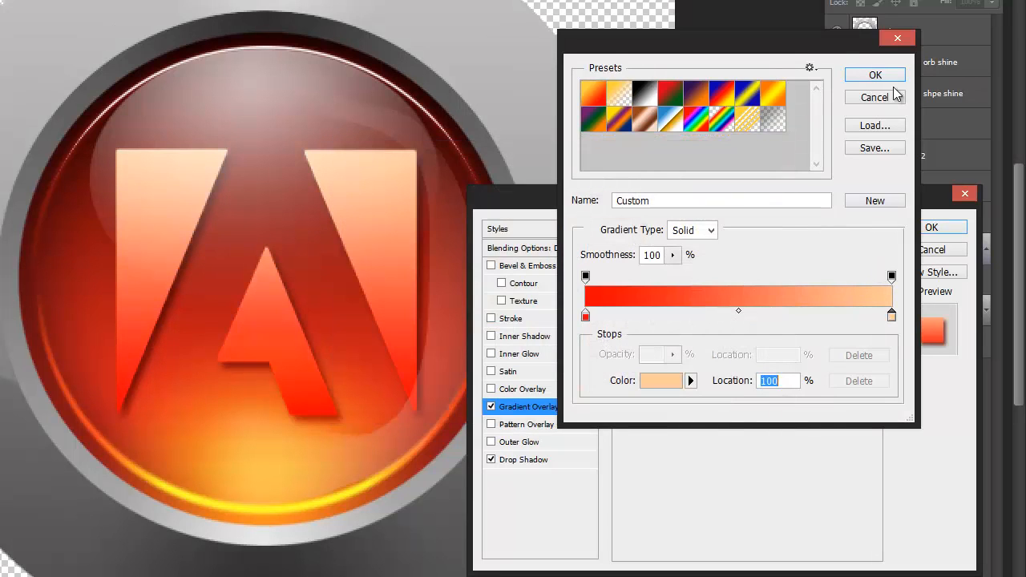
{"action": "left_click", "coordinate": [864, 75]}
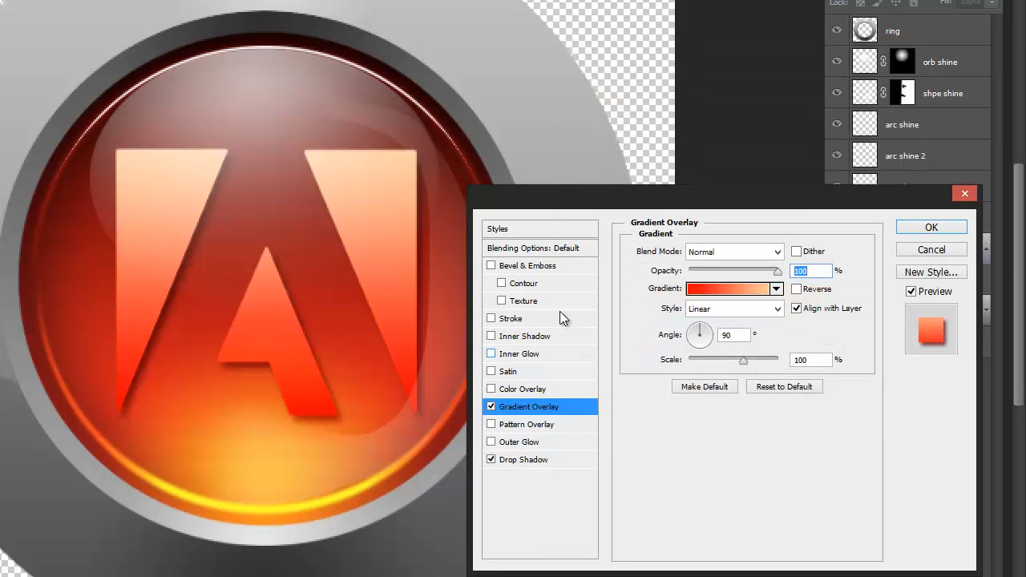
- Set the Gradient Overlay angle to 121°, apply the style to the logo and collapse the layer's effects list
{"action": "left_click", "coordinate": [696, 327]}
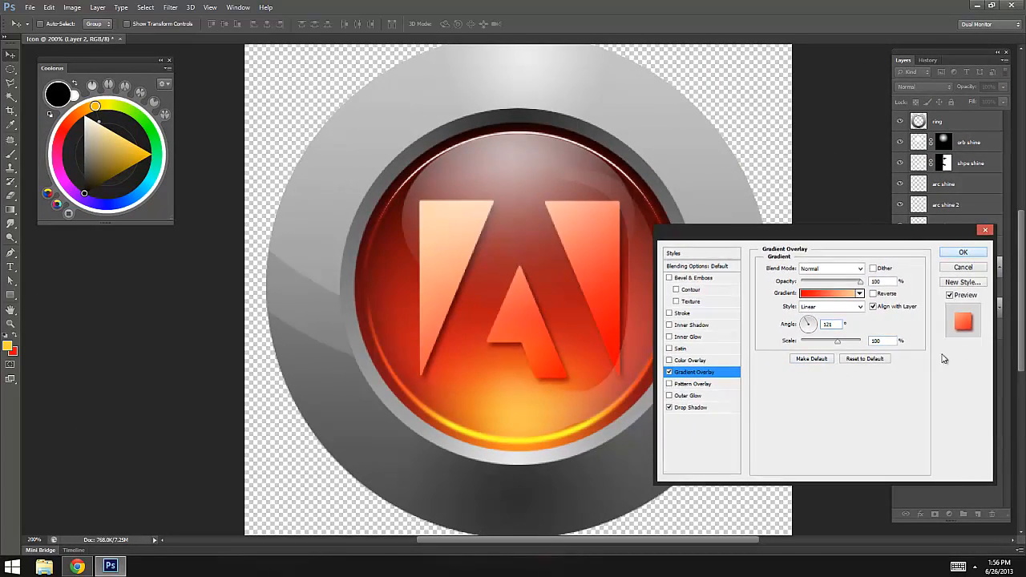
{"action": "left_click", "coordinate": [932, 228]}
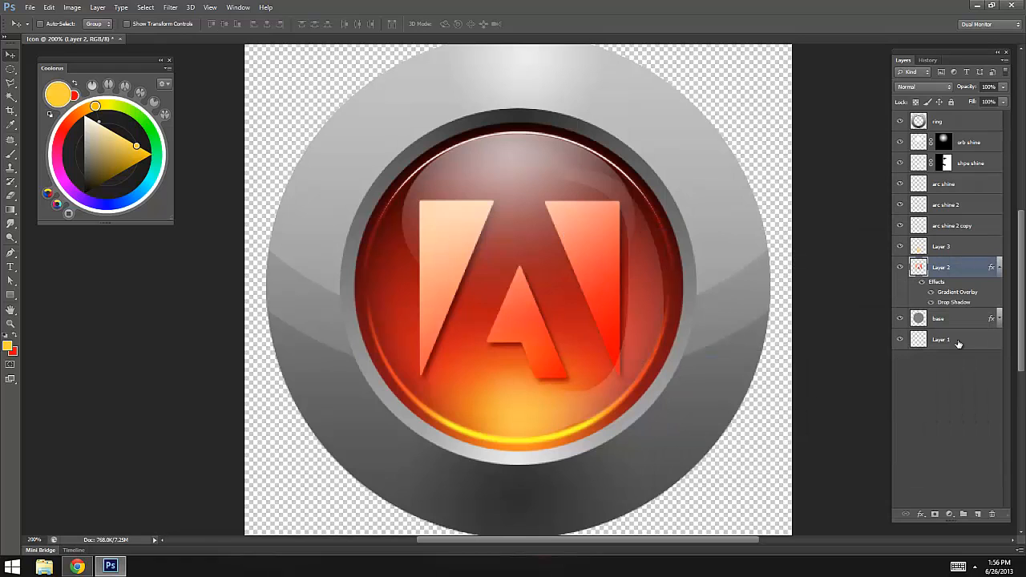
{"action": "left_click", "coordinate": [999, 269]}
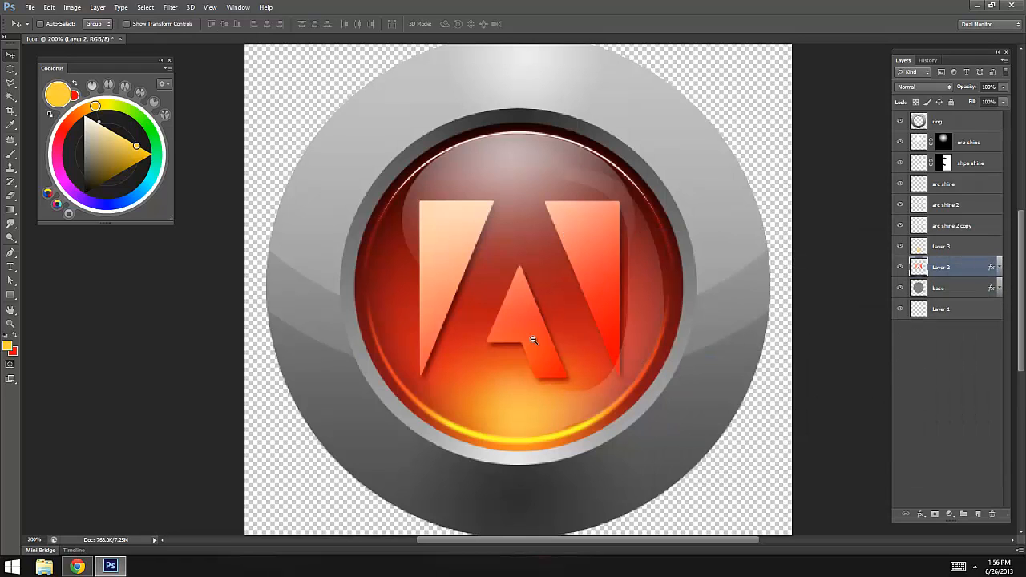
{"action": "left_click", "coordinate": [534, 340], "text": "alt"}
{"action": "left_click", "coordinate": [562, 347], "text": "alt"}
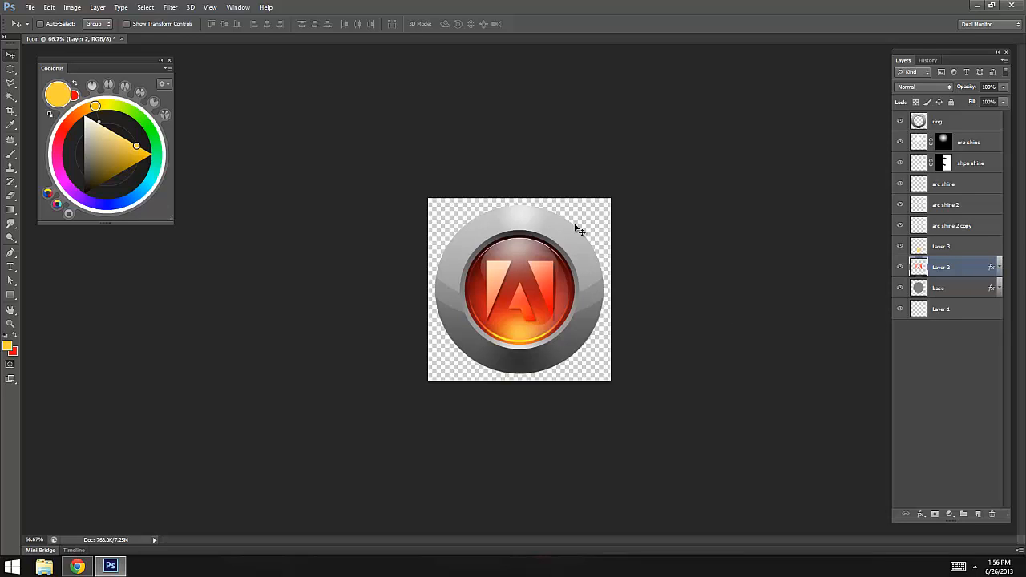
{"action": "mouse_move", "coordinate": [573, 576]}
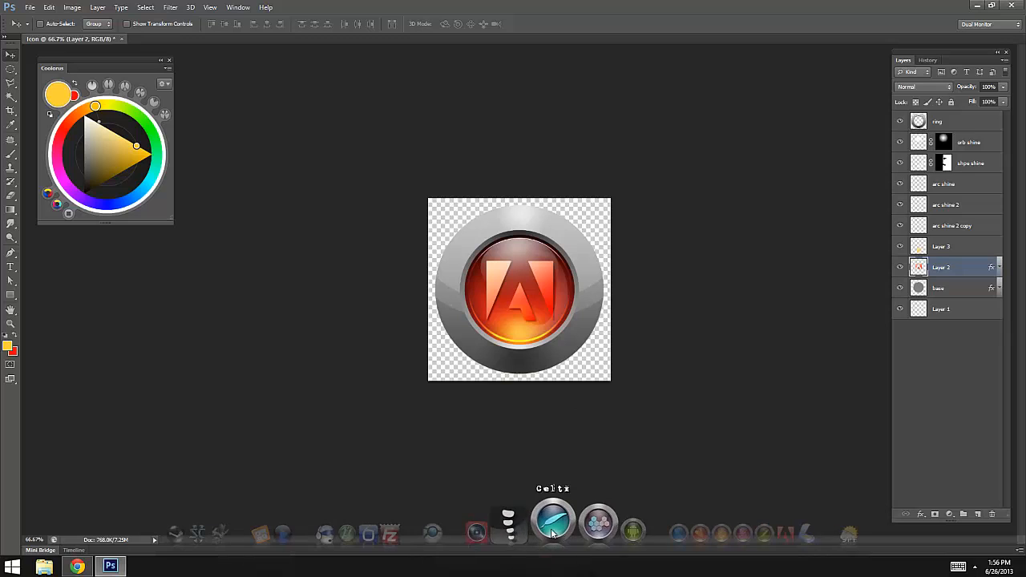